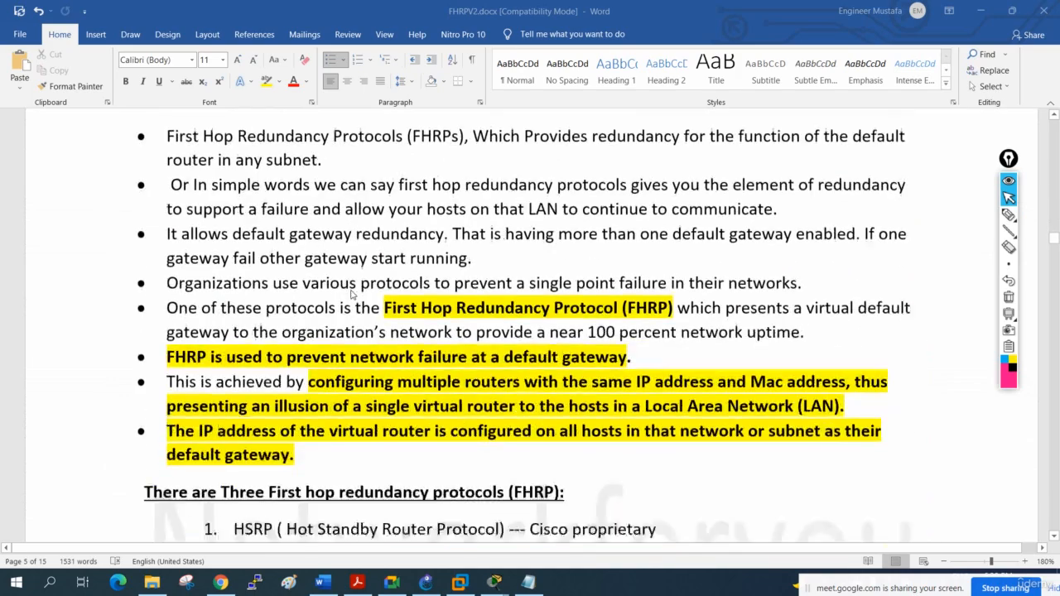
- Review the HSRP notes, the two-gateway topology diagram and the R1 and R2 configuration table in the FHRP document
{"action": "scroll", "coordinate": [351, 294], "scroll_direction": "down", "scroll_amount": 20}
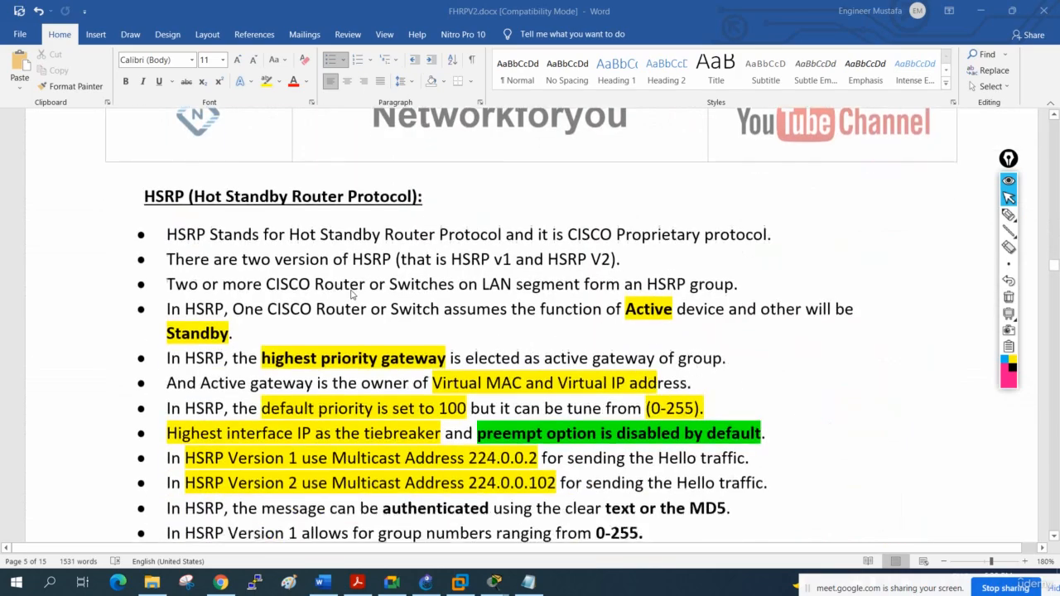
{"action": "scroll", "coordinate": [351, 294], "scroll_direction": "down", "scroll_amount": 20}
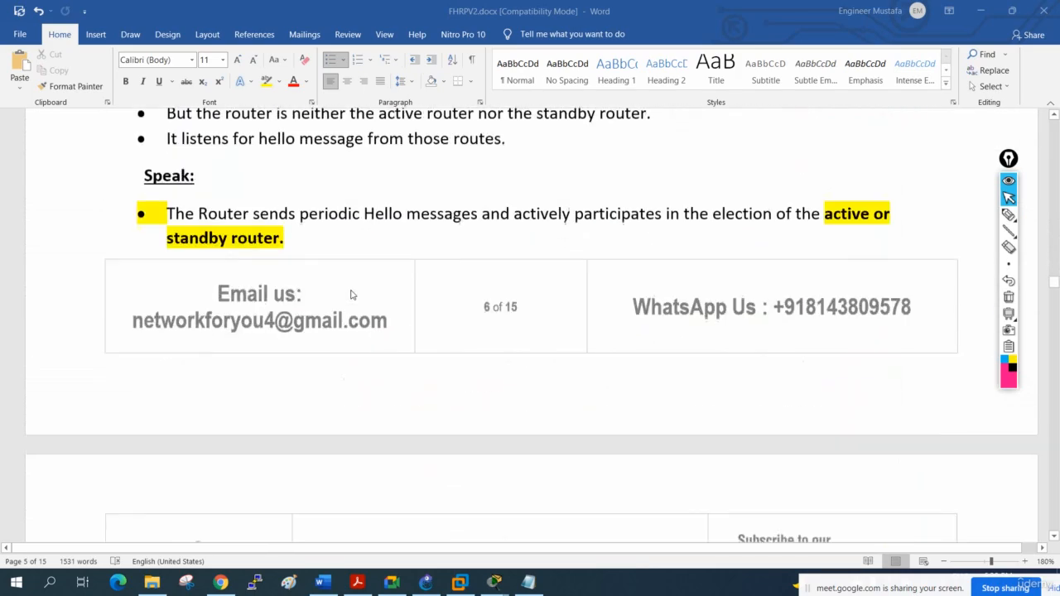
{"action": "scroll", "coordinate": [351, 295], "scroll_direction": "down", "scroll_amount": 1}
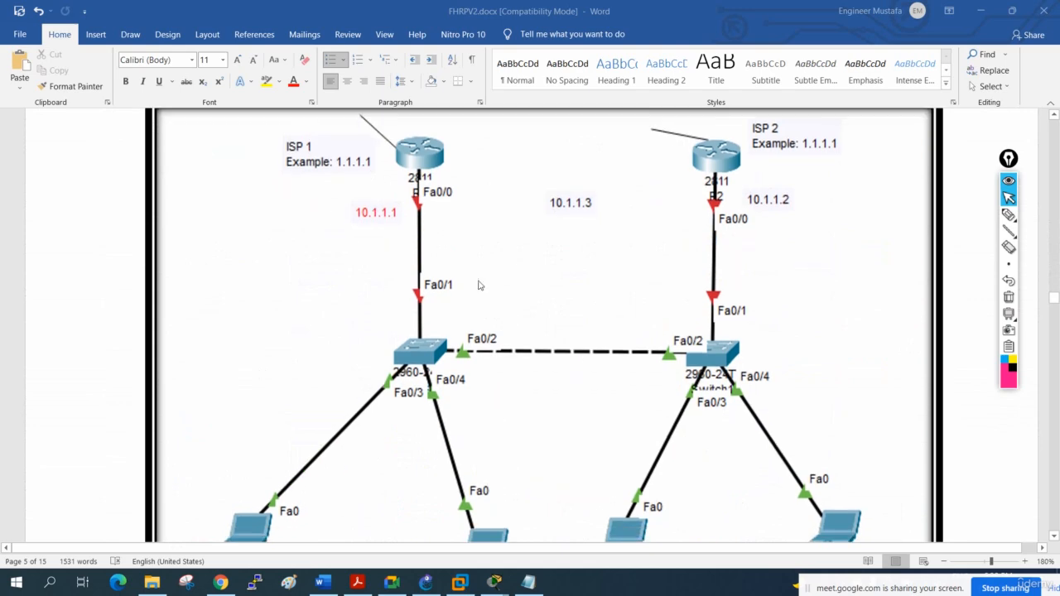
{"action": "scroll", "coordinate": [498, 295], "scroll_direction": "down", "scroll_amount": 4}
{"action": "scroll", "coordinate": [495, 290], "scroll_direction": "up", "scroll_amount": 3}
{"action": "scroll", "coordinate": [372, 196], "scroll_direction": "up", "scroll_amount": 3}
{"action": "scroll", "coordinate": [670, 284], "scroll_direction": "down", "scroll_amount": 4}
{"action": "scroll", "coordinate": [665, 285], "scroll_direction": "down", "scroll_amount": 10}
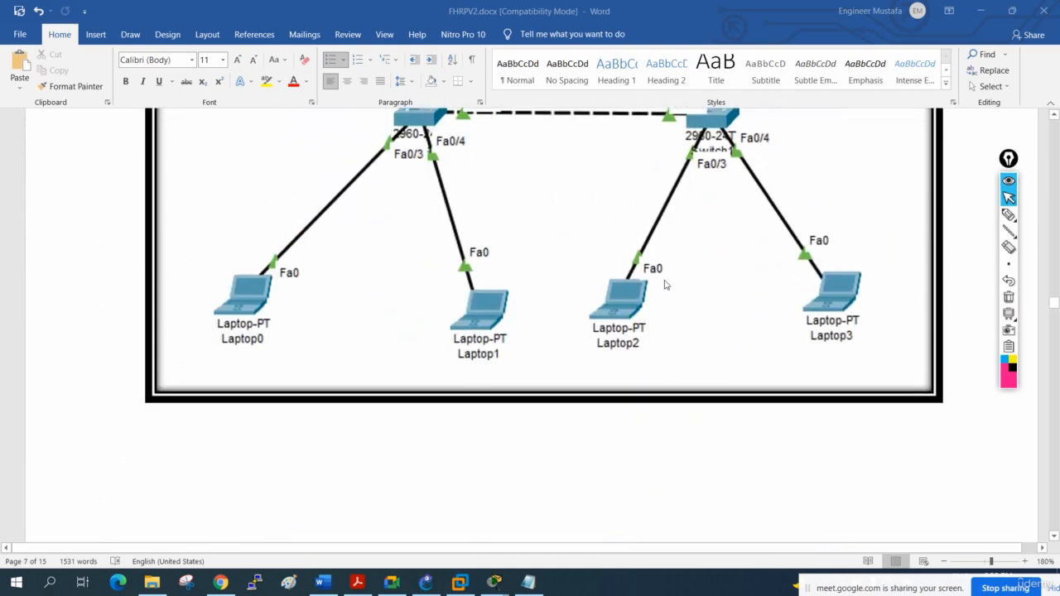
{"action": "scroll", "coordinate": [661, 284], "scroll_direction": "down", "scroll_amount": 5}
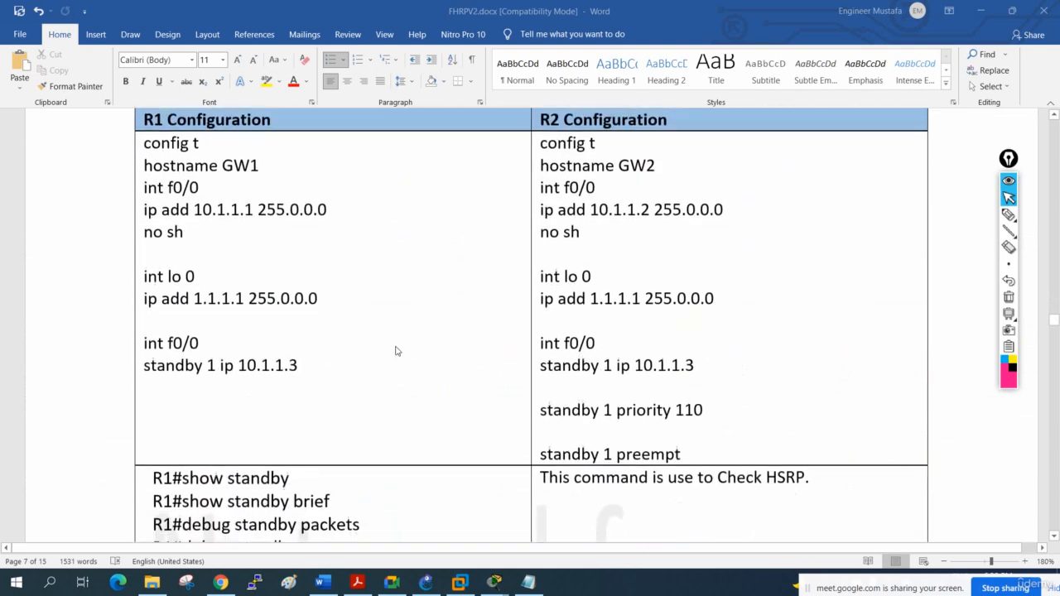
{"action": "scroll", "coordinate": [727, 371], "scroll_direction": "down", "scroll_amount": 4}
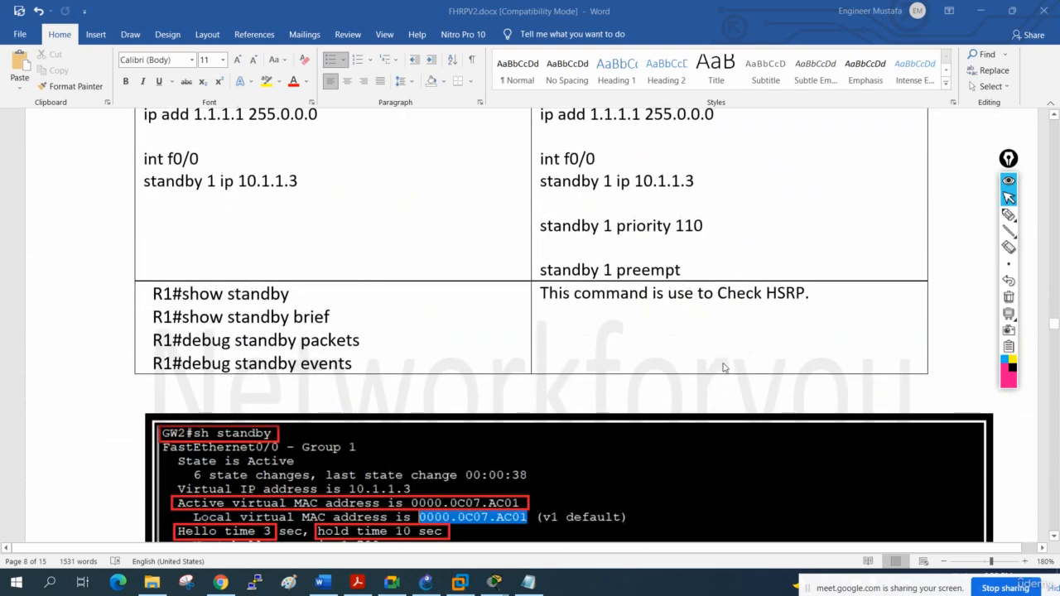
{"action": "scroll", "coordinate": [722, 366], "scroll_direction": "up", "scroll_amount": 15}
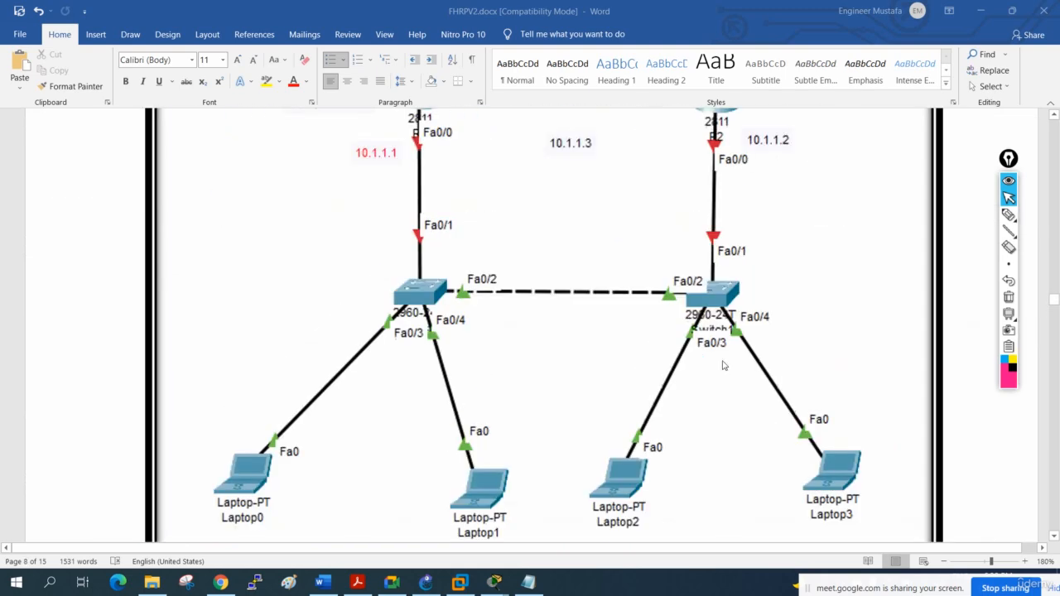
{"action": "scroll", "coordinate": [722, 365], "scroll_direction": "up", "scroll_amount": 2}
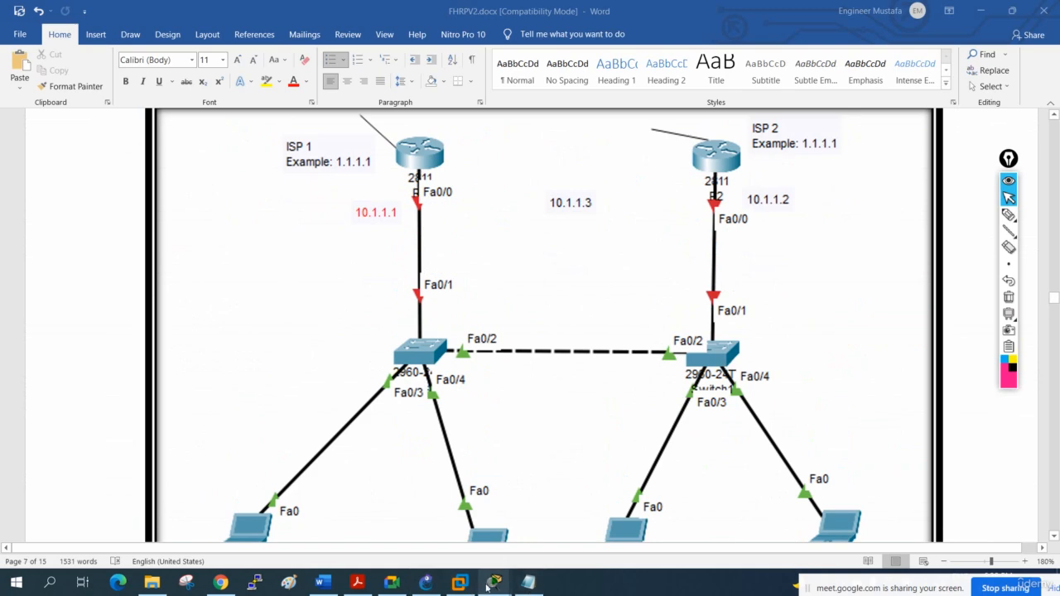
- Switch to the Cisco Packet Tracer topology and bring up the Notepad text with the HSRP lab's GW1 and GW2 configurations
{"action": "mouse_move", "coordinate": [494, 582]}
{"action": "left_click", "coordinate": [402, 539]}
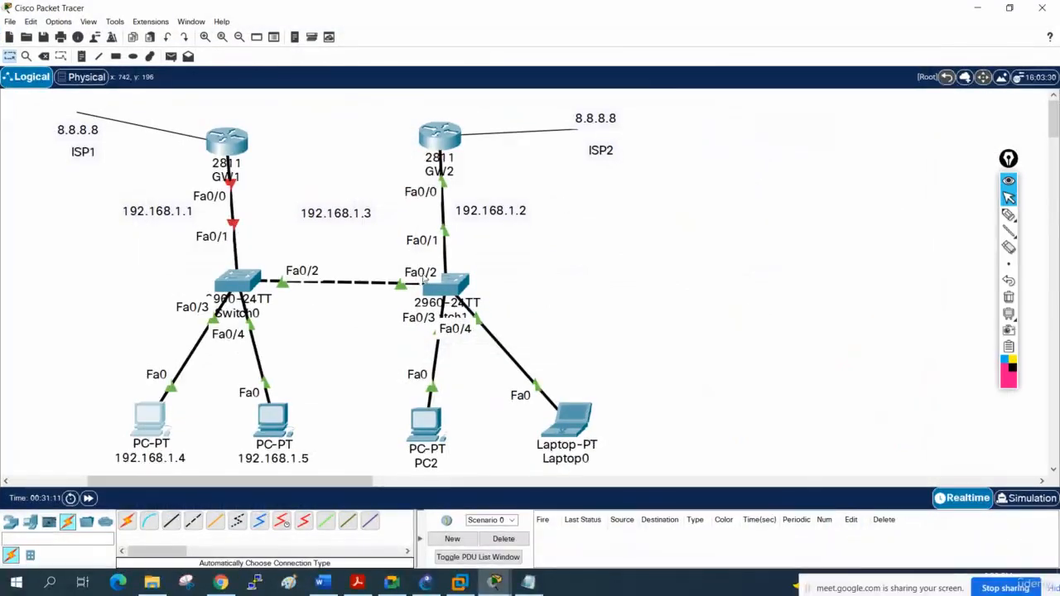
{"action": "left_click", "coordinate": [534, 583]}
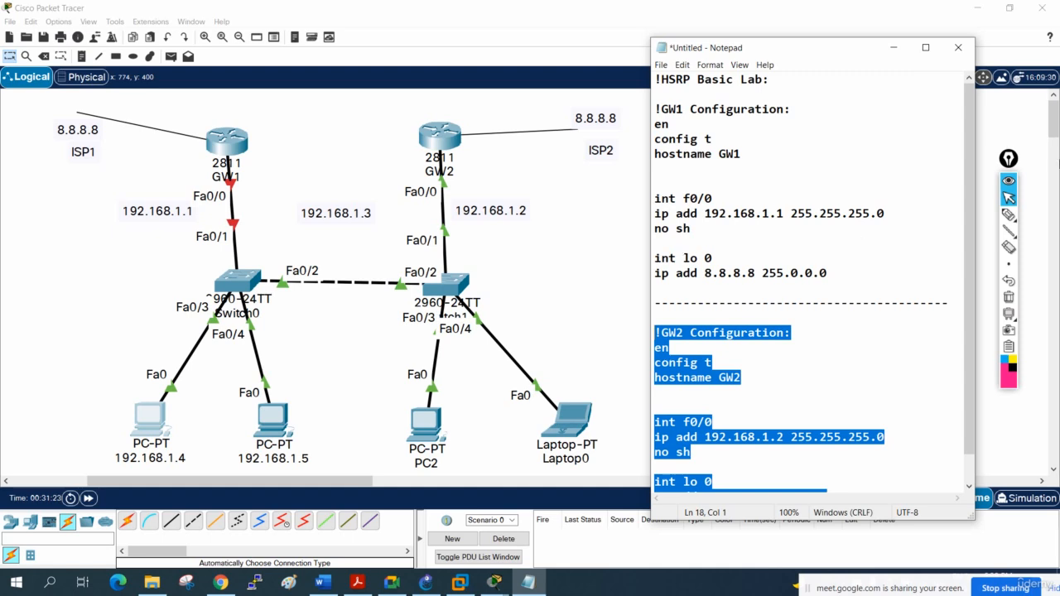
{"action": "left_click", "coordinate": [775, 229]}
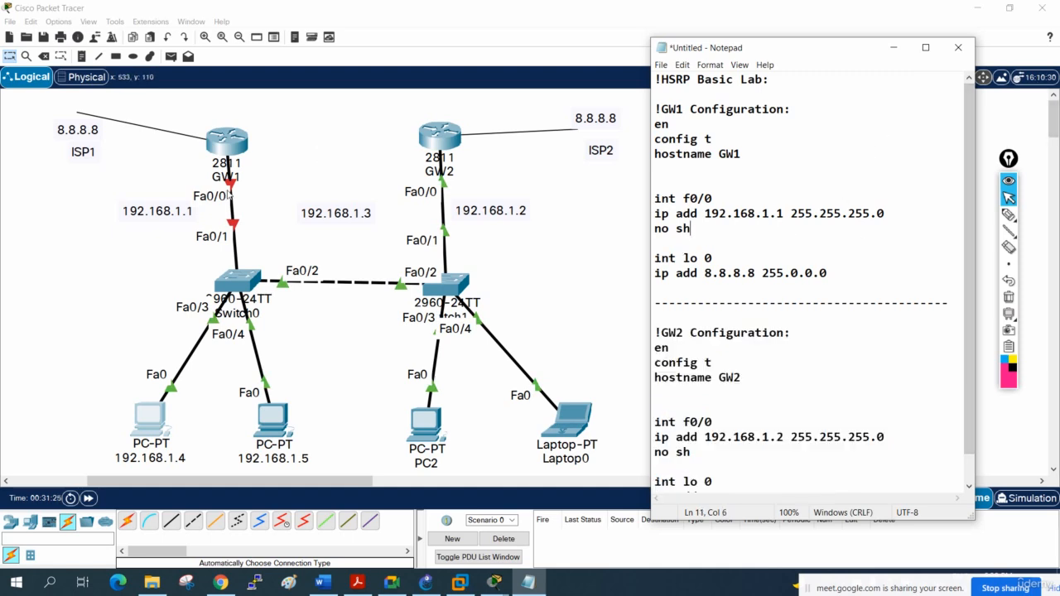
- Open router GW1's command line, widen its window and enter global configuration mode with en and config t
{"action": "left_click", "coordinate": [225, 145]}
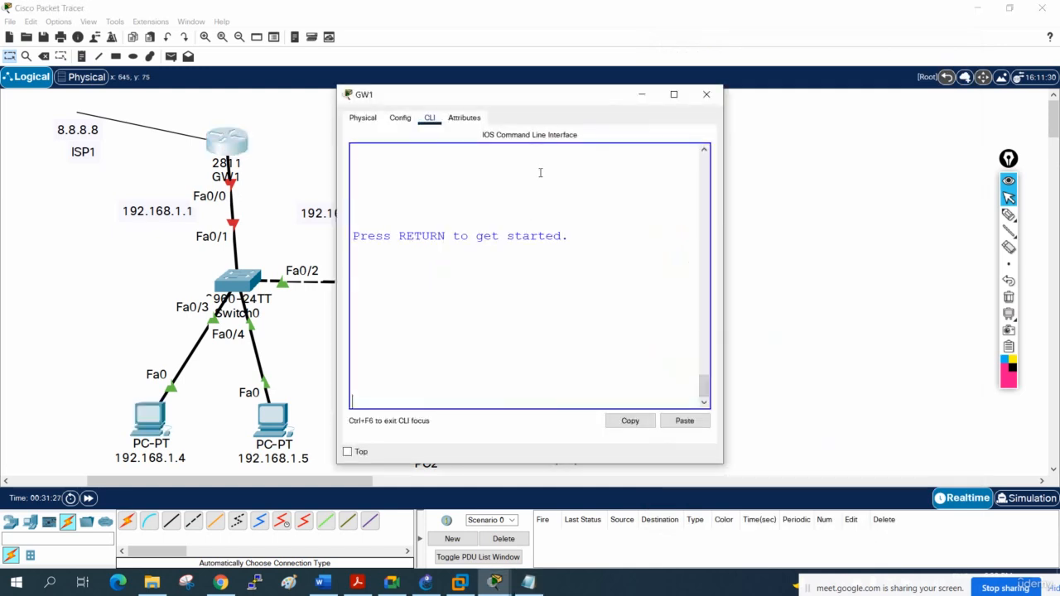
{"action": "left_click_drag", "start_coordinate": [724, 139], "coordinate": [931, 138]}
{"action": "key", "text": "Return"}
{"action": "key", "text": "Return"}
{"action": "key", "text": "Return"}
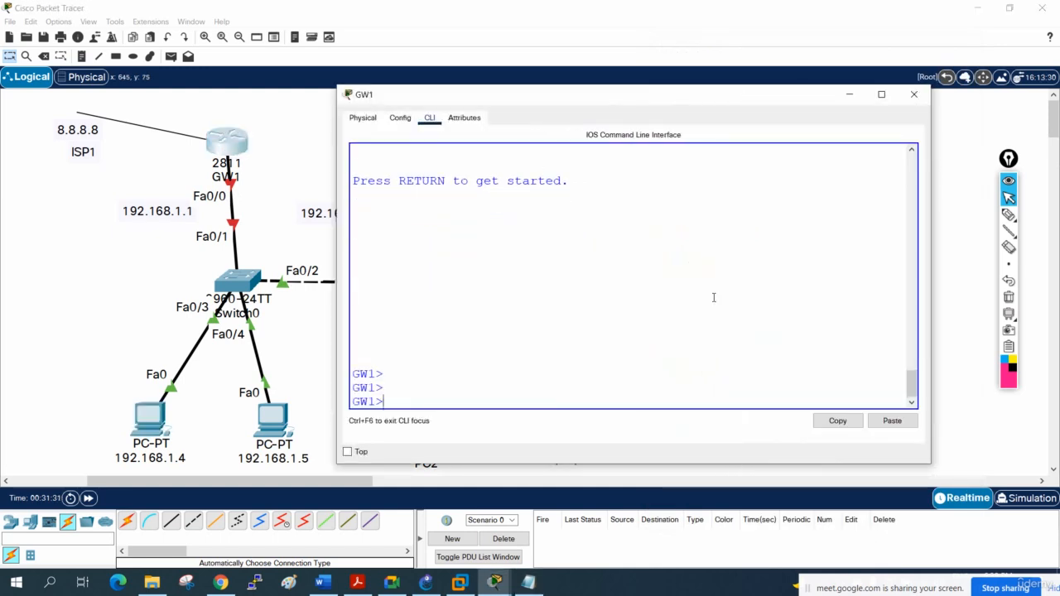
{"action": "type", "text": "en"}
{"action": "key", "text": "Return"}
{"action": "type", "text": "config t"}
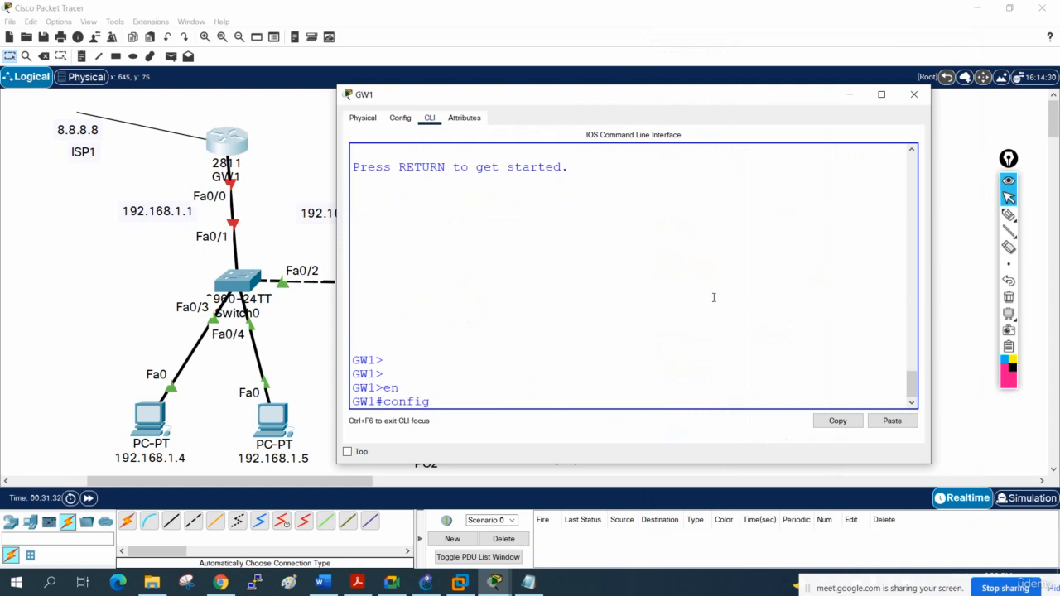
{"action": "key", "text": "Return"}
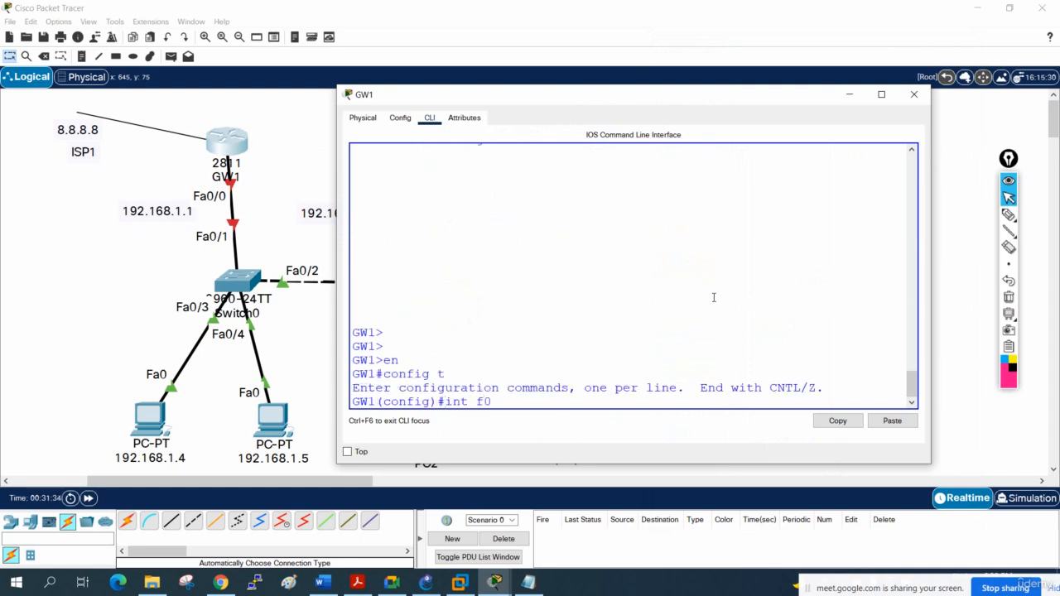
- Enable GW1's interface f0/0 with the no sh command
{"action": "type", "text": "int f0/0"}
{"action": "key", "text": "Return"}
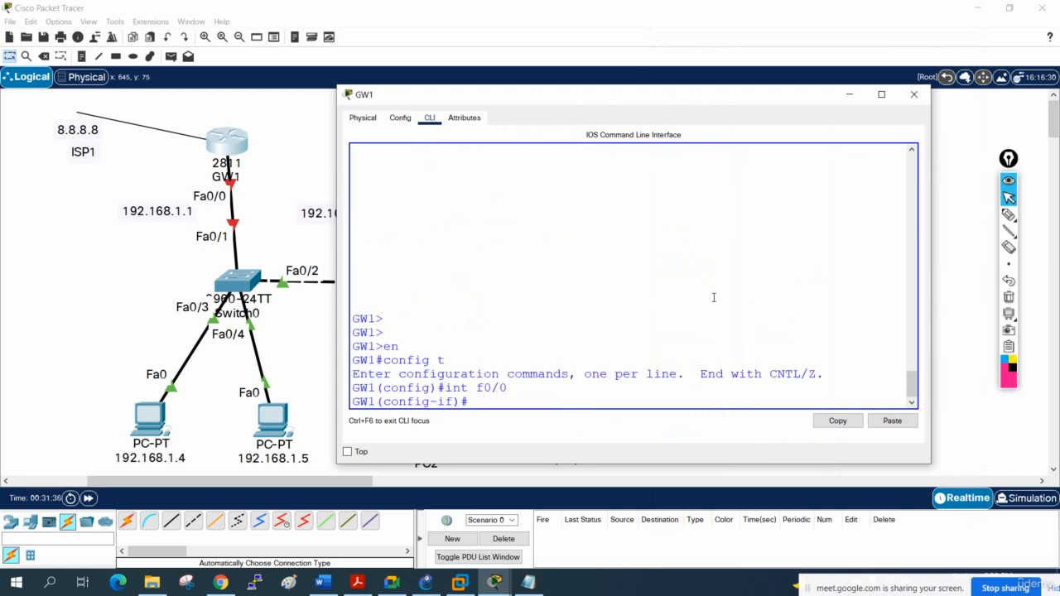
{"action": "type", "text": "no sh"}
{"action": "key", "text": "Return"}
- Leave configuration mode on GW1, save its configuration with wr and close the router window
{"action": "key", "text": "Return"}
{"action": "key", "text": "Return"}
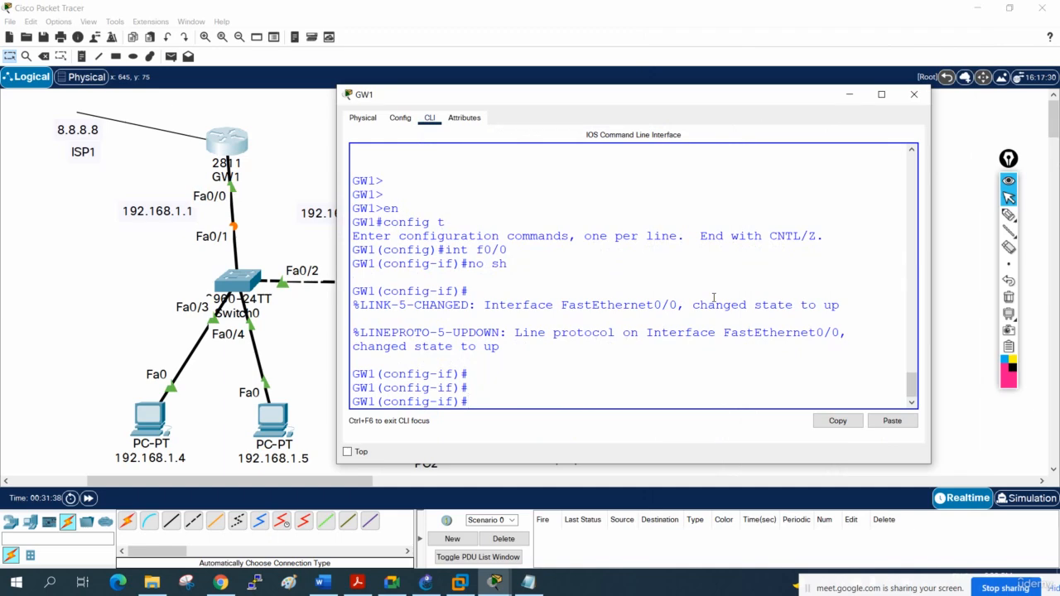
{"action": "key", "text": "ctrl+z"}
{"action": "key", "text": "Return"}
{"action": "key", "text": "Return"}
{"action": "type", "text": "wr"}
{"action": "key", "text": "Return"}
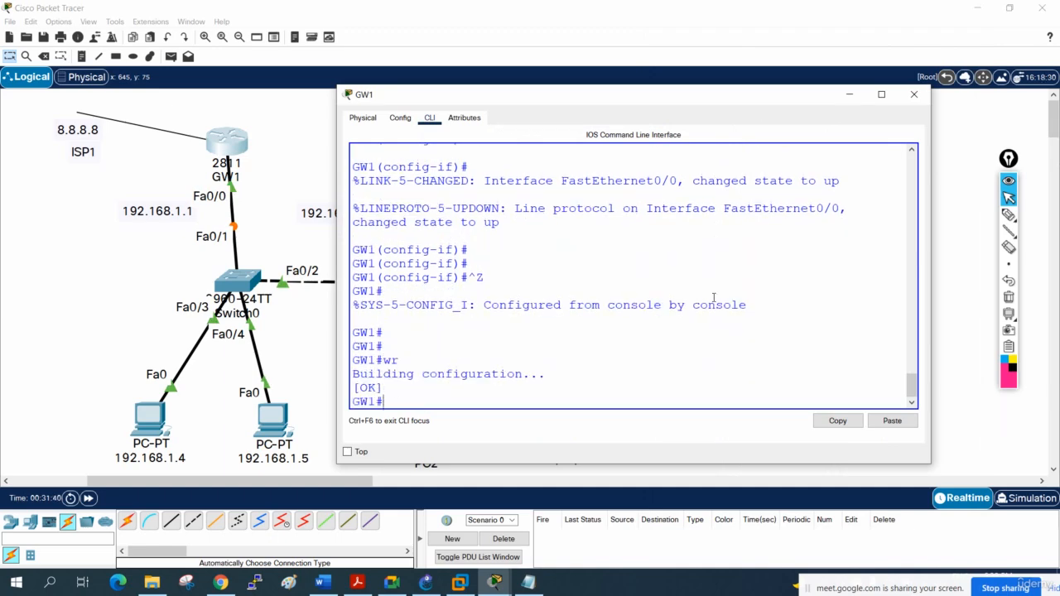
{"action": "left_click", "coordinate": [913, 94]}
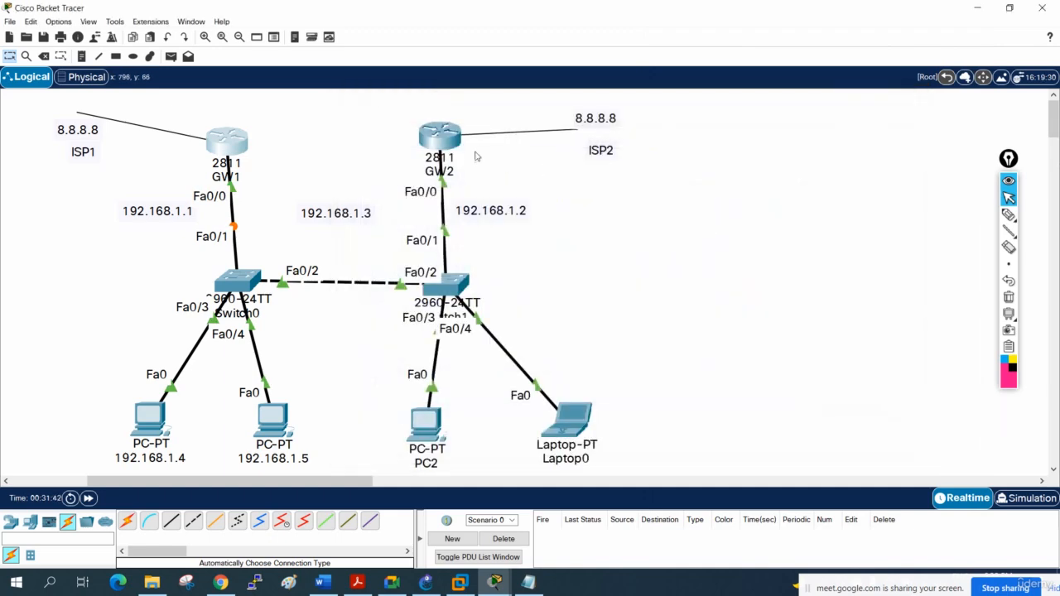
- Open router GW2's command line and enter privileged mode with en
{"action": "left_click", "coordinate": [437, 149]}
{"action": "key", "text": "Return"}
{"action": "key", "text": "Return"}
{"action": "key", "text": "Return"}
{"action": "key", "text": "Return"}
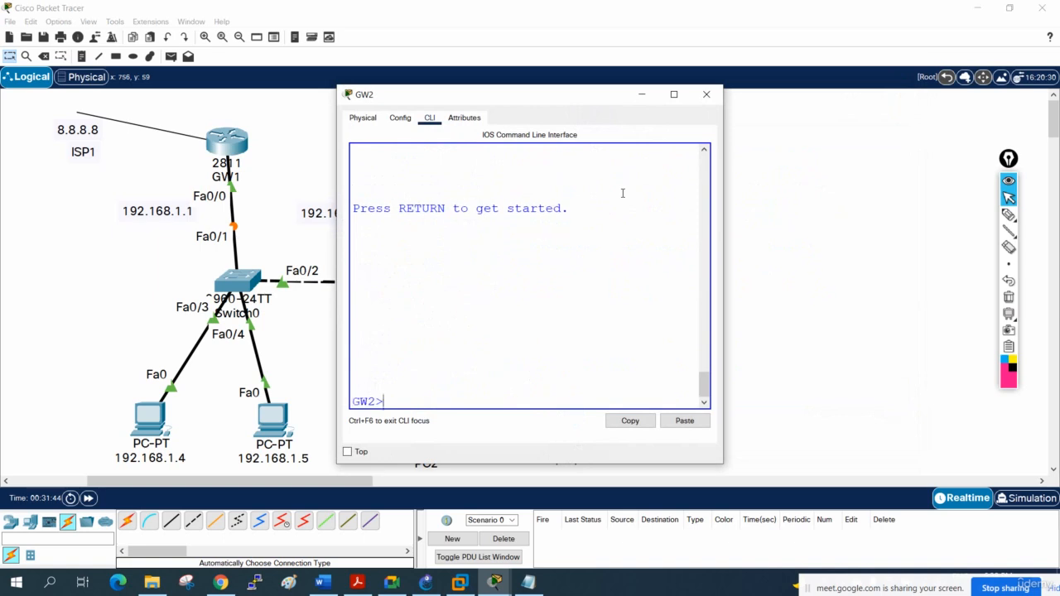
{"action": "type", "text": "en"}
{"action": "key", "text": "Return"}
{"action": "key", "text": "Return"}
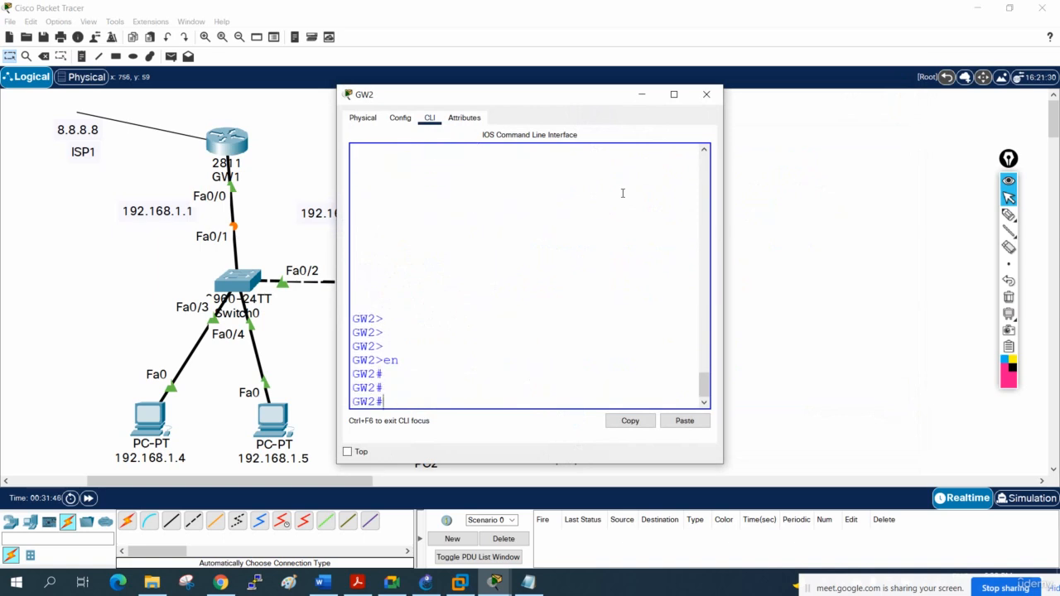
- Save GW2's configuration with wr and close the router window
{"action": "type", "text": "wr"}
{"action": "key", "text": "Return"}
{"action": "key", "text": "Return"}
{"action": "key", "text": "Return"}
{"action": "key", "text": "Return"}
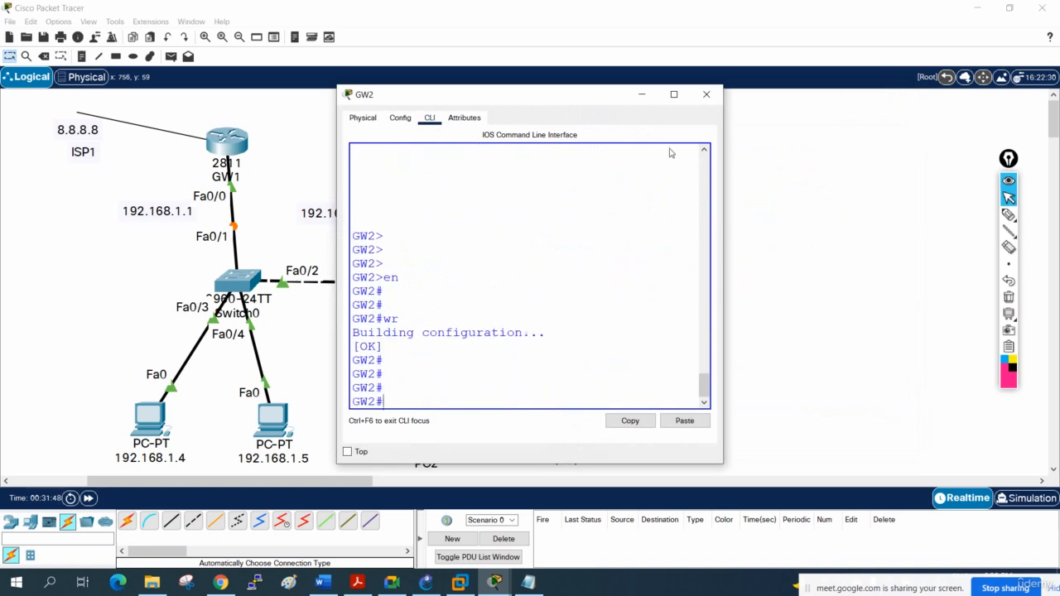
{"action": "left_click", "coordinate": [706, 96]}
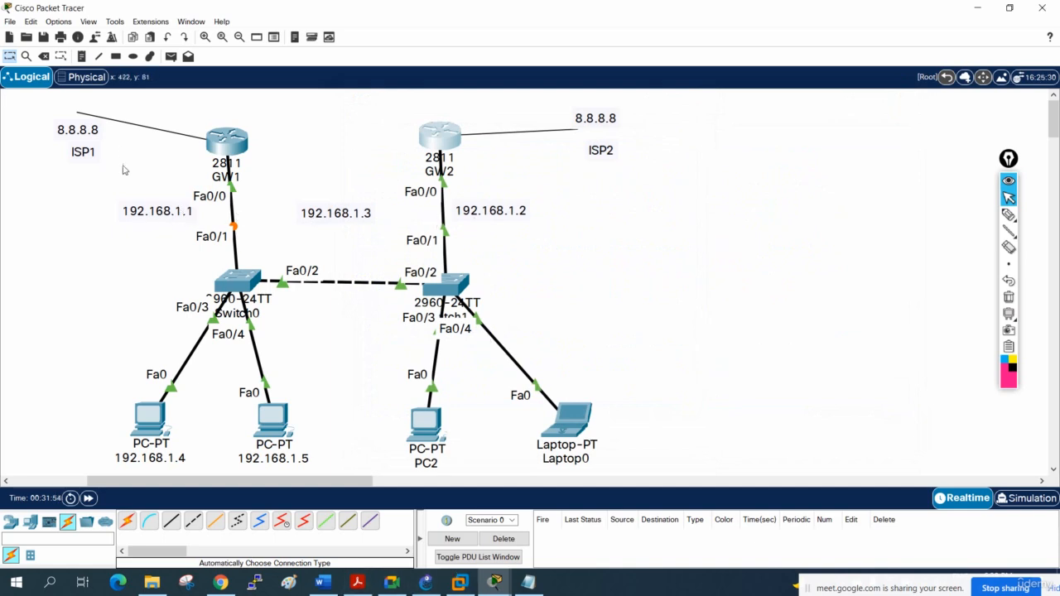
- Set the default gateway of PC 192.168.1.4 to 192.168.1.3 in its IP configuration
{"action": "left_click", "coordinate": [150, 418]}
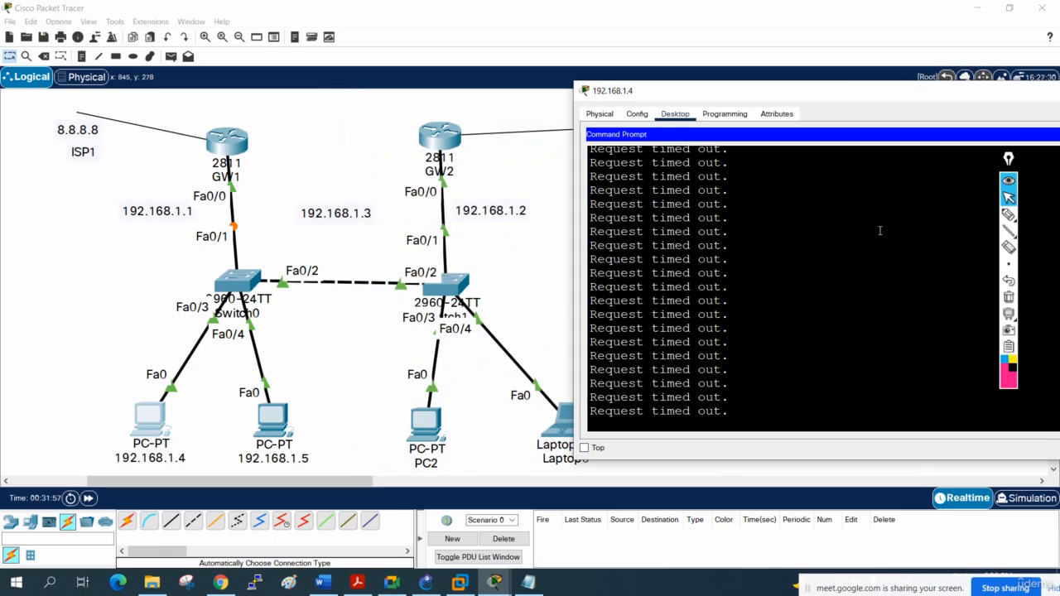
{"action": "left_click_drag", "start_coordinate": [850, 88], "coordinate": [590, 100]}
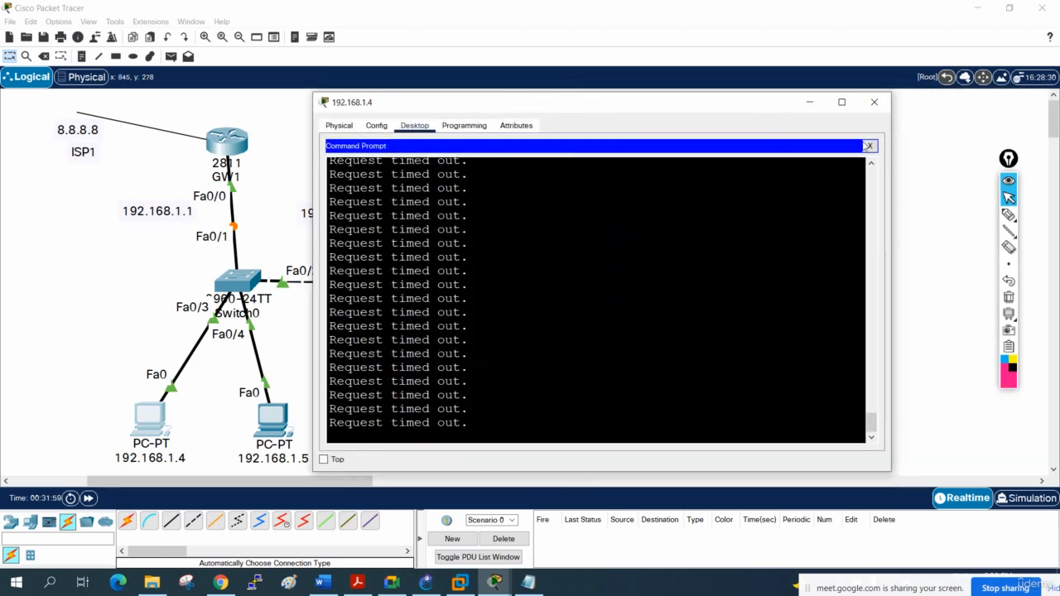
{"action": "left_click", "coordinate": [868, 146]}
{"action": "left_click", "coordinate": [407, 180]}
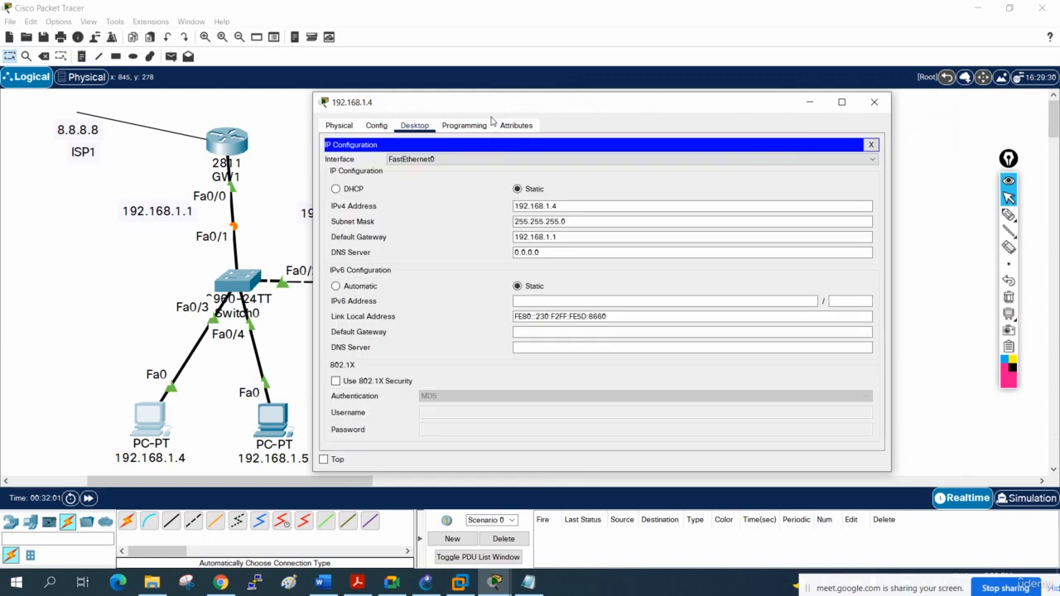
{"action": "left_click_drag", "start_coordinate": [534, 106], "coordinate": [710, 97]}
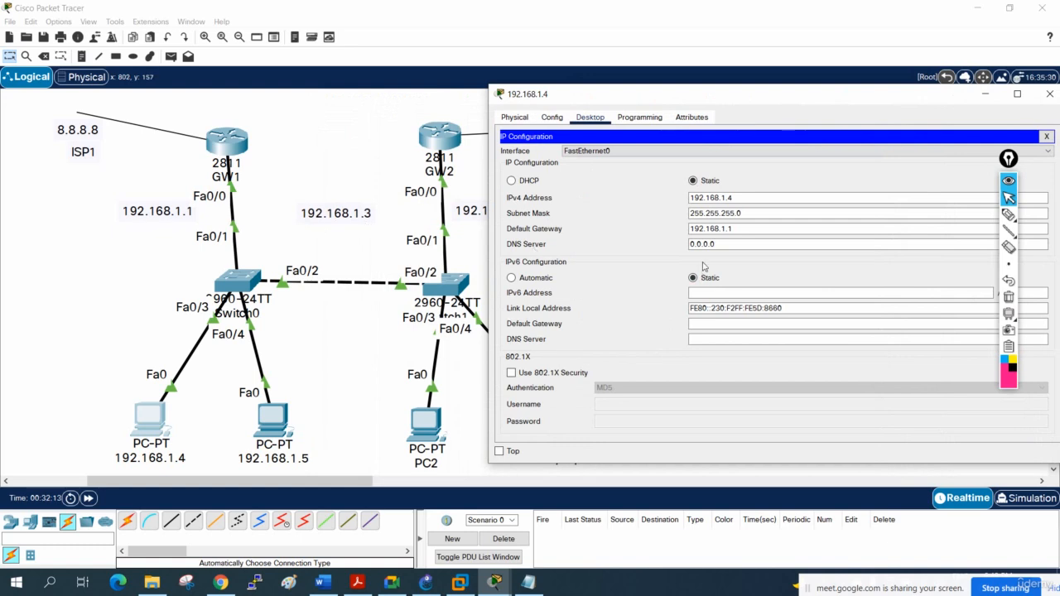
{"action": "left_click", "coordinate": [747, 230]}
{"action": "key", "text": "BackSpace"}
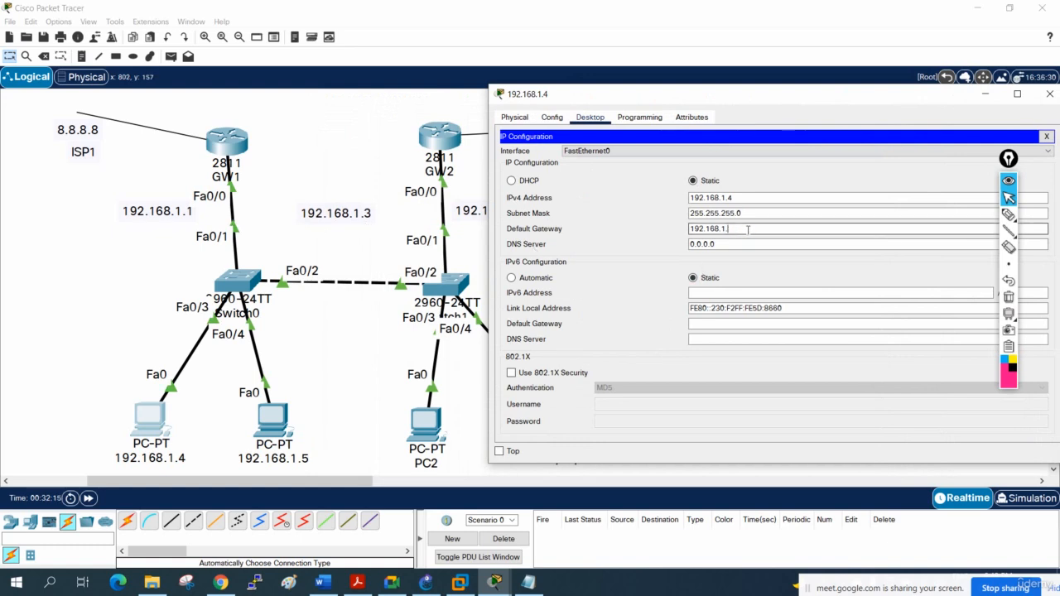
{"action": "left_click", "coordinate": [811, 153]}
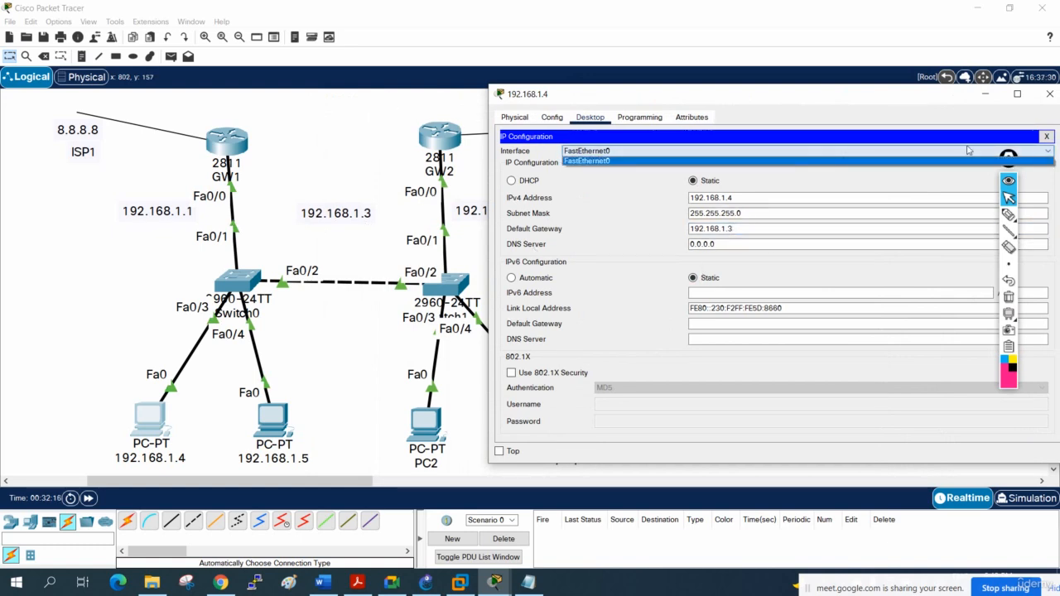
{"action": "left_click", "coordinate": [1046, 135]}
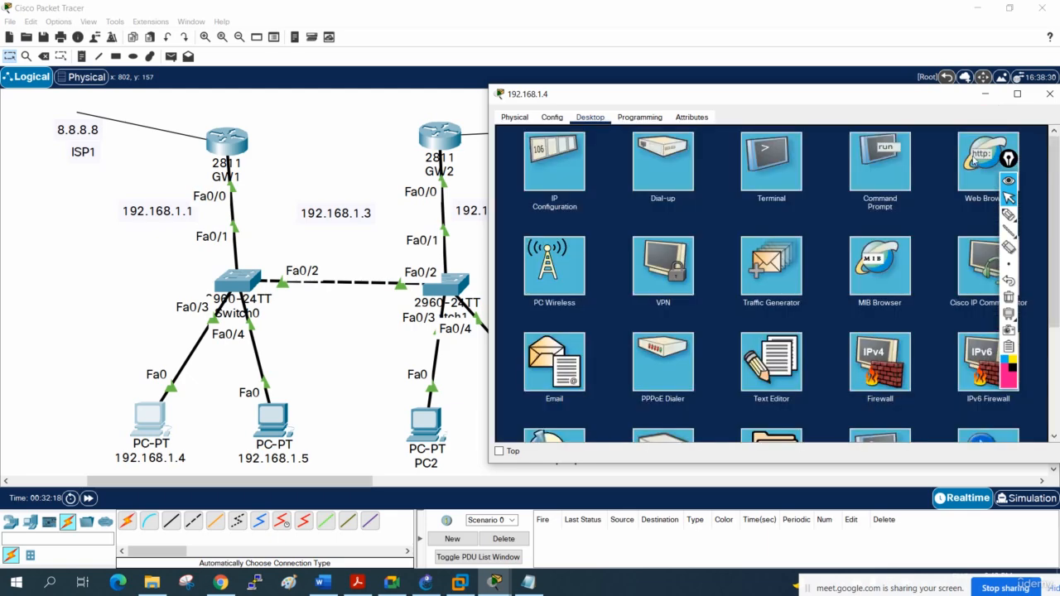
- Reopen the command prompt on PC 192.168.1.4 and examine the latest responses of the running ping to 8.8.8.8
{"action": "left_click", "coordinate": [886, 172]}
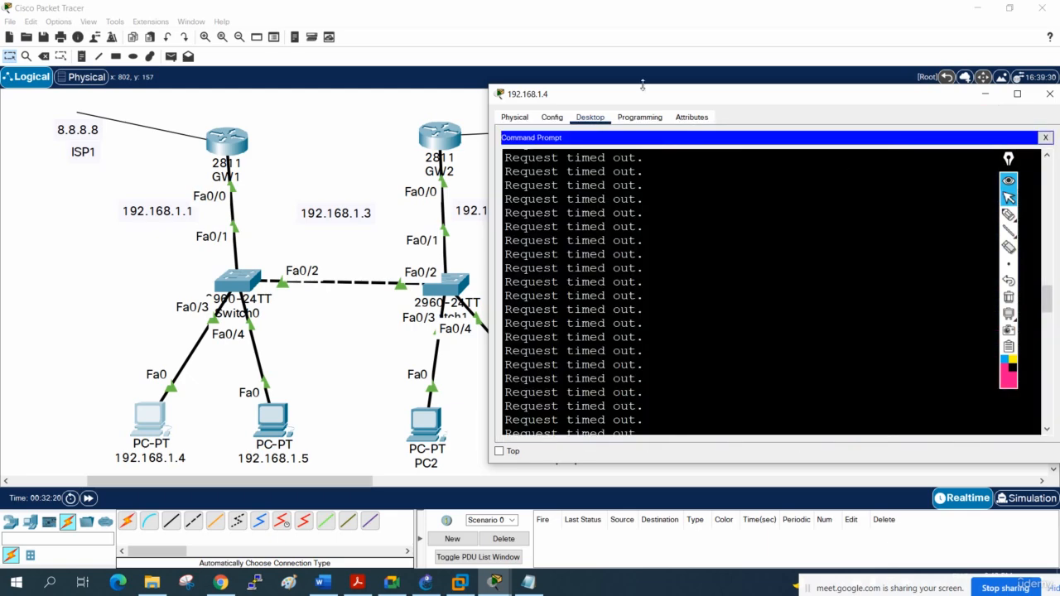
{"action": "left_click_drag", "start_coordinate": [650, 101], "coordinate": [509, 99]}
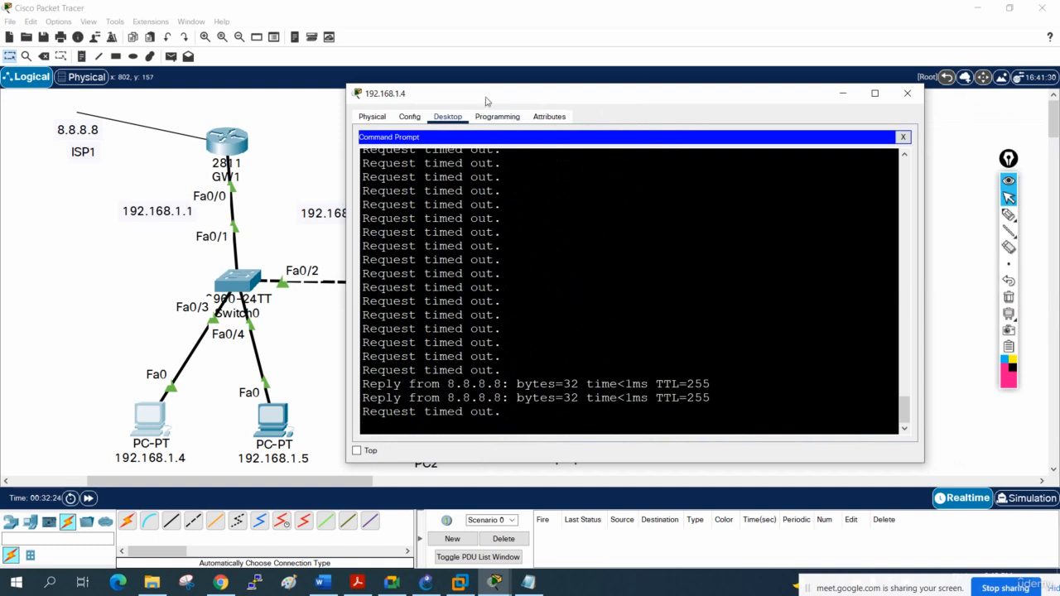
{"action": "left_click_drag", "start_coordinate": [486, 101], "coordinate": [631, 90]}
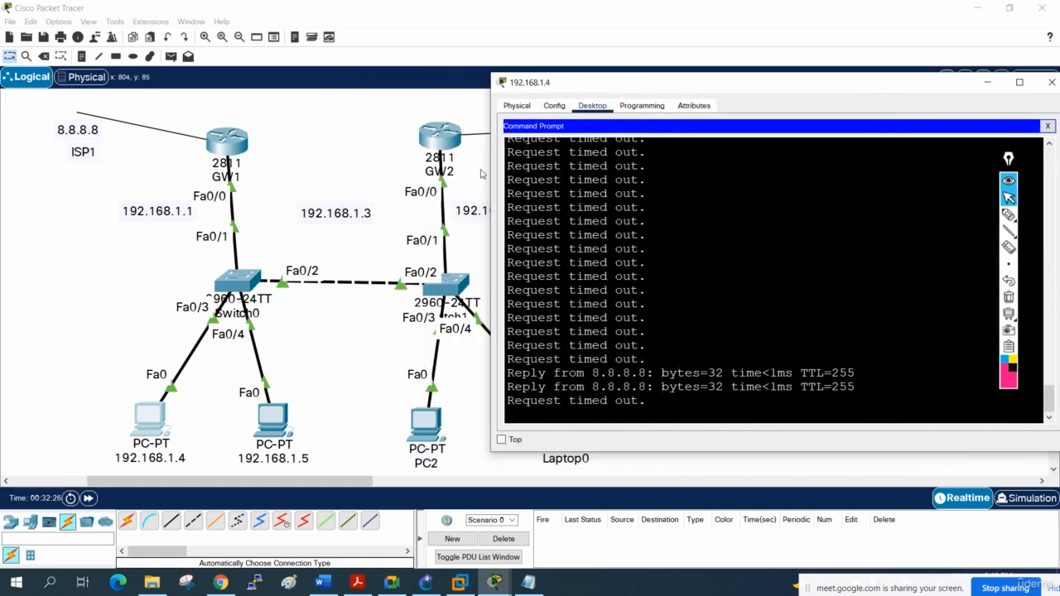
{"action": "left_click_drag", "start_coordinate": [492, 169], "coordinate": [396, 166]}
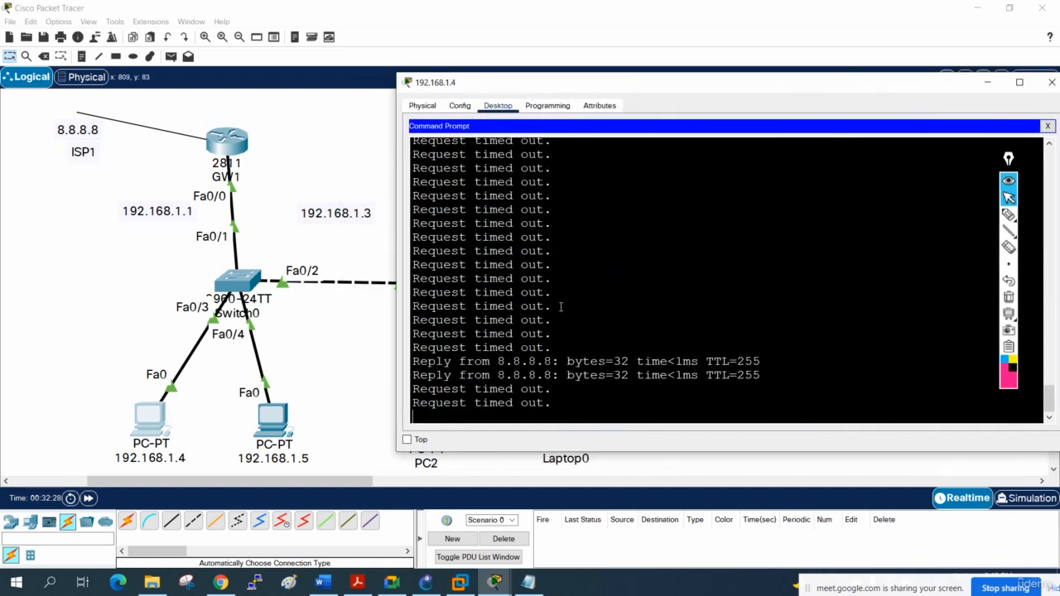
{"action": "left_click_drag", "start_coordinate": [562, 407], "coordinate": [427, 385]}
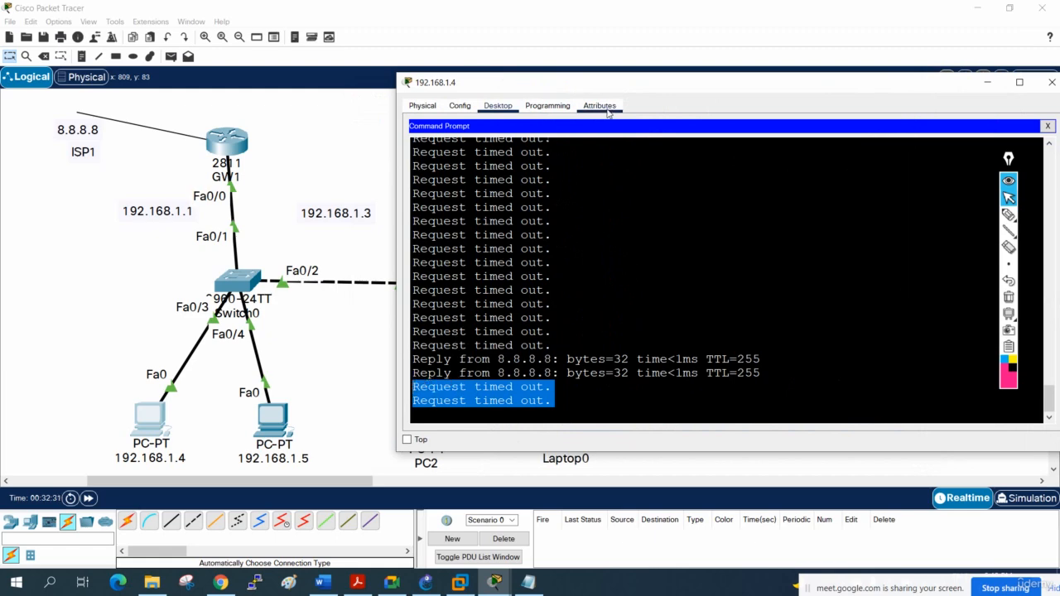
- Minimize the window of PC 192.168.1.4 and review the GW1 and GW2 configuration text in Notepad, including GW1's loopback lines
{"action": "left_click_drag", "start_coordinate": [614, 80], "coordinate": [444, 68]}
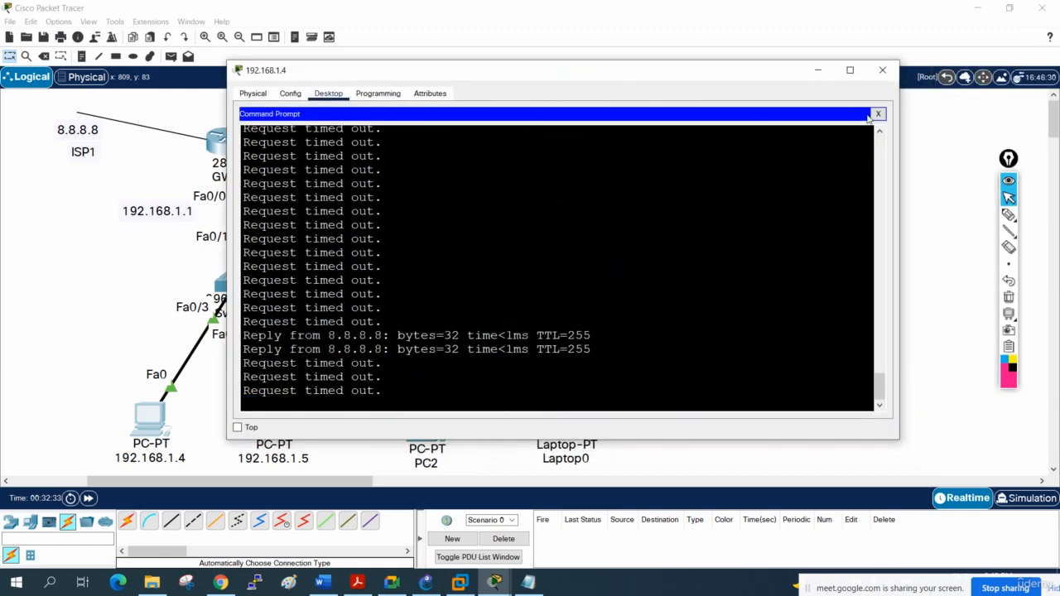
{"action": "left_click", "coordinate": [817, 70]}
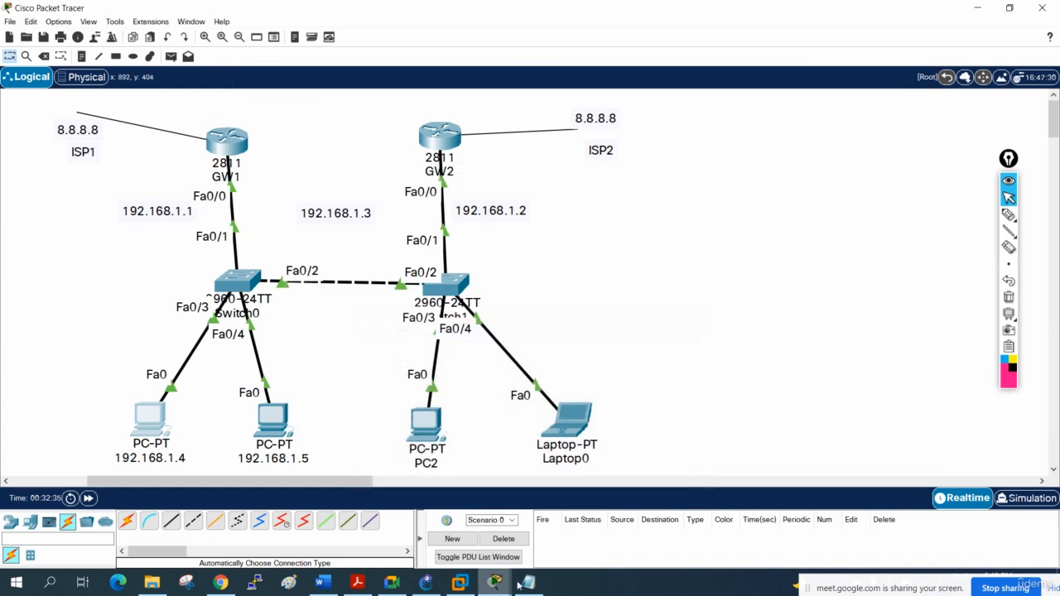
{"action": "left_click", "coordinate": [526, 583]}
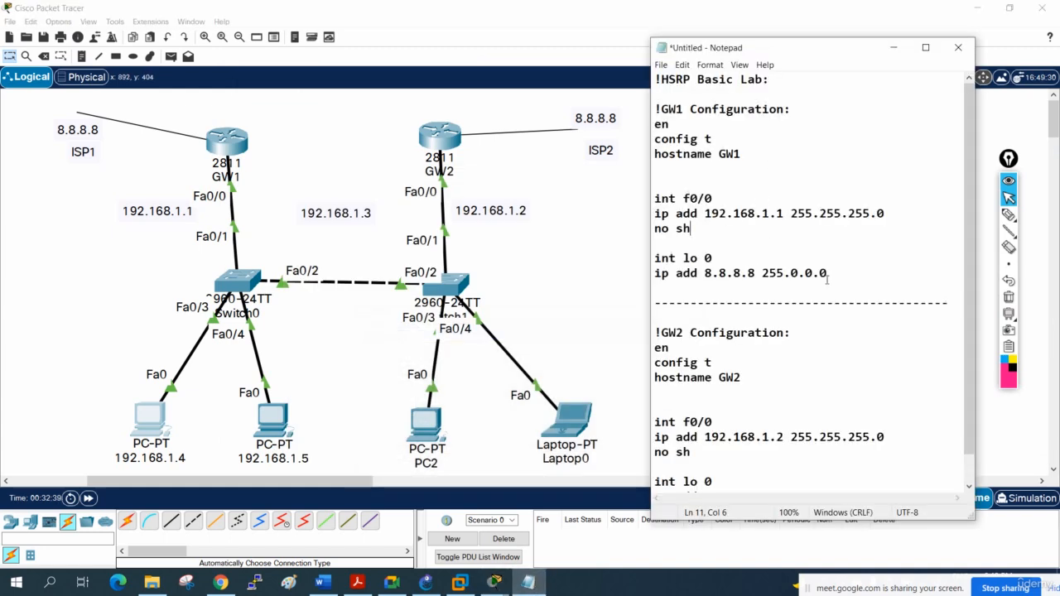
{"action": "left_click_drag", "start_coordinate": [826, 279], "coordinate": [654, 106]}
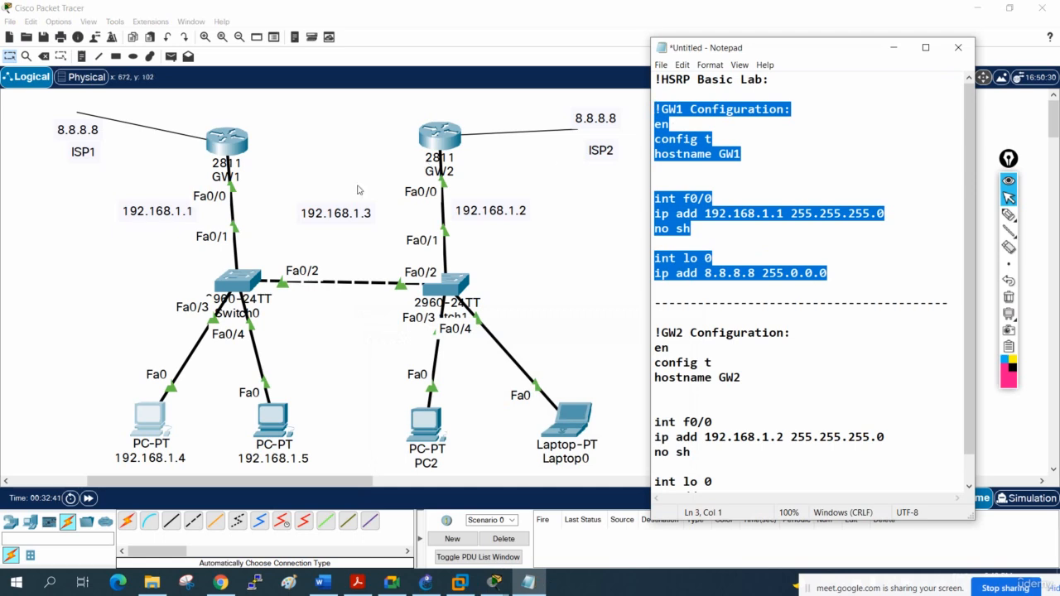
{"action": "scroll", "coordinate": [769, 414], "scroll_direction": "down", "scroll_amount": 1}
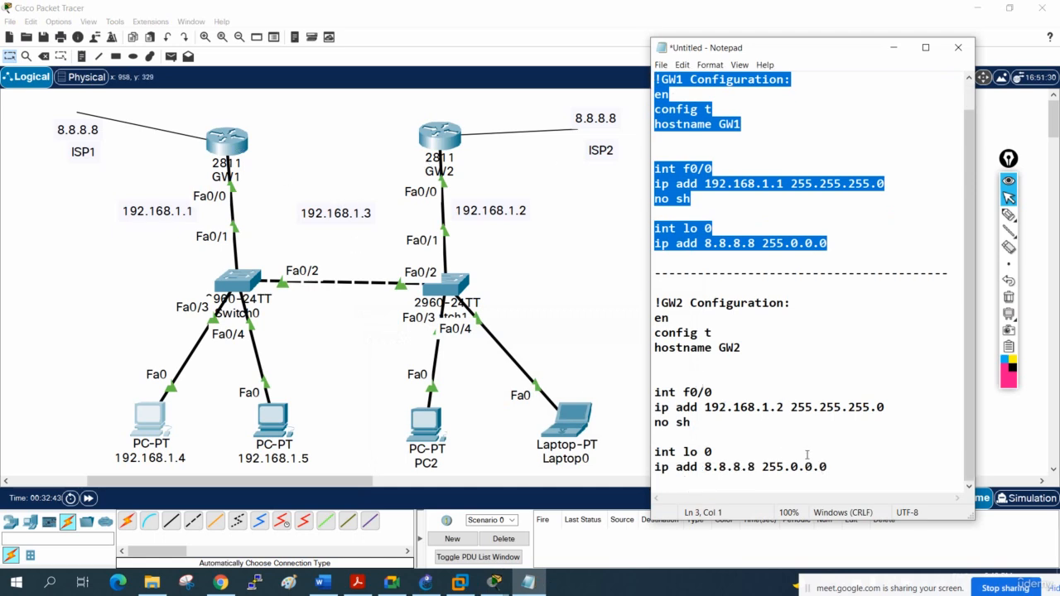
{"action": "scroll", "coordinate": [753, 397], "scroll_direction": "up", "scroll_amount": 1}
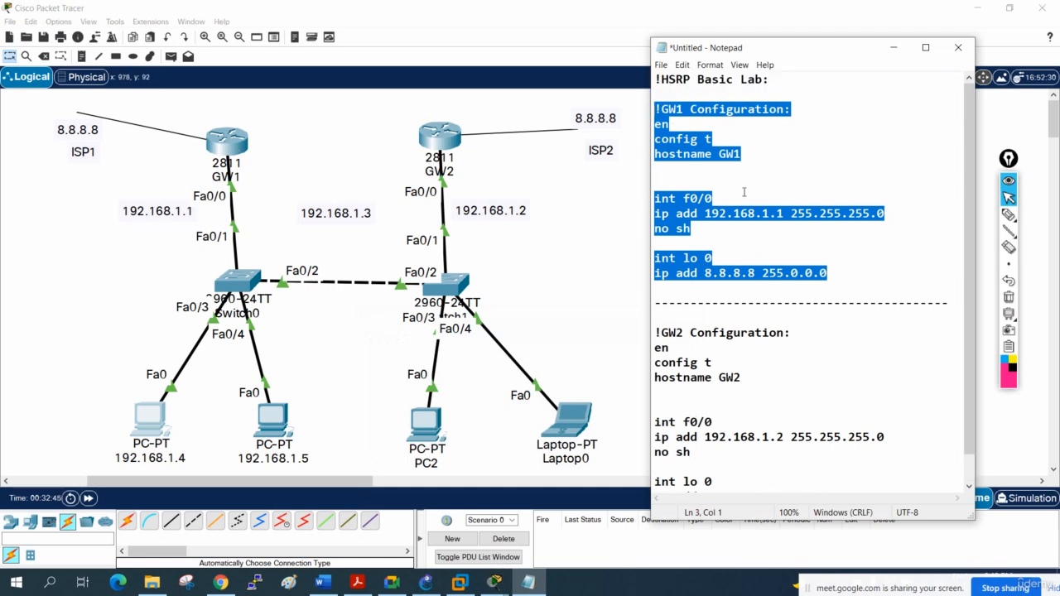
{"action": "left_click", "coordinate": [704, 273]}
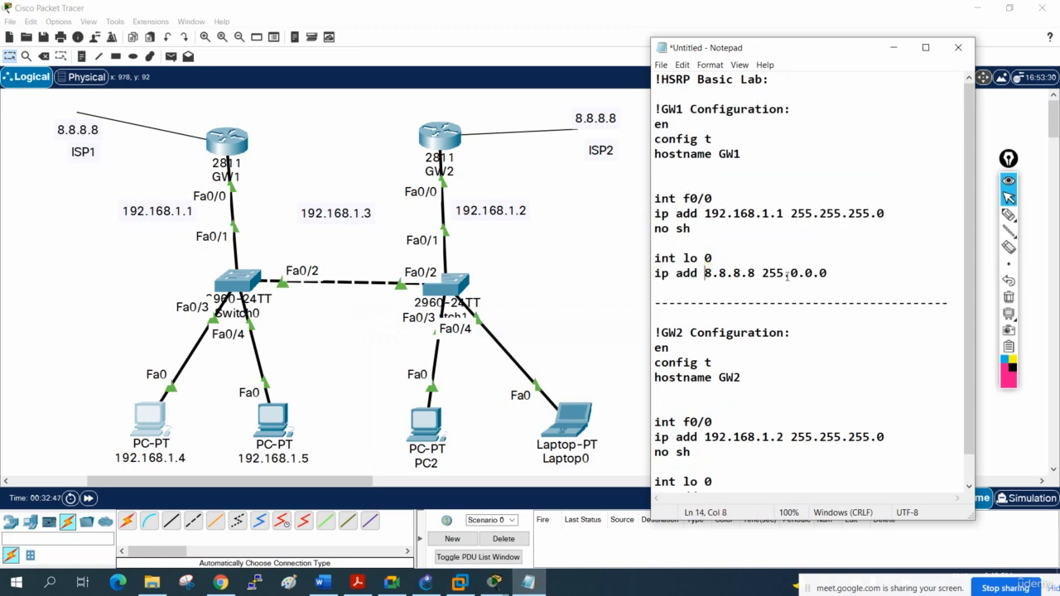
{"action": "left_click_drag", "start_coordinate": [836, 274], "coordinate": [644, 257]}
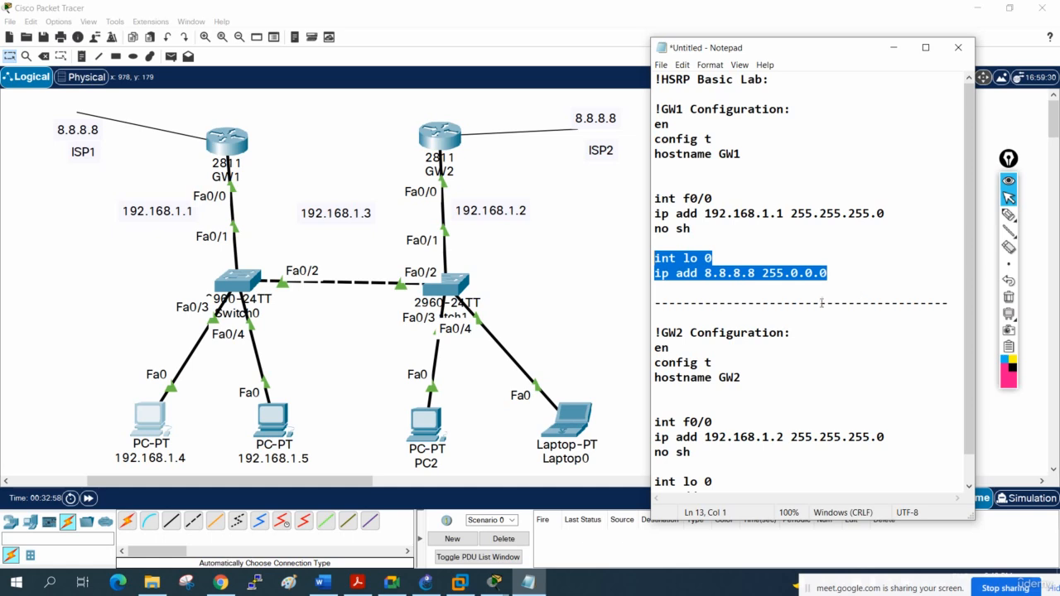
{"action": "left_click", "coordinate": [757, 288]}
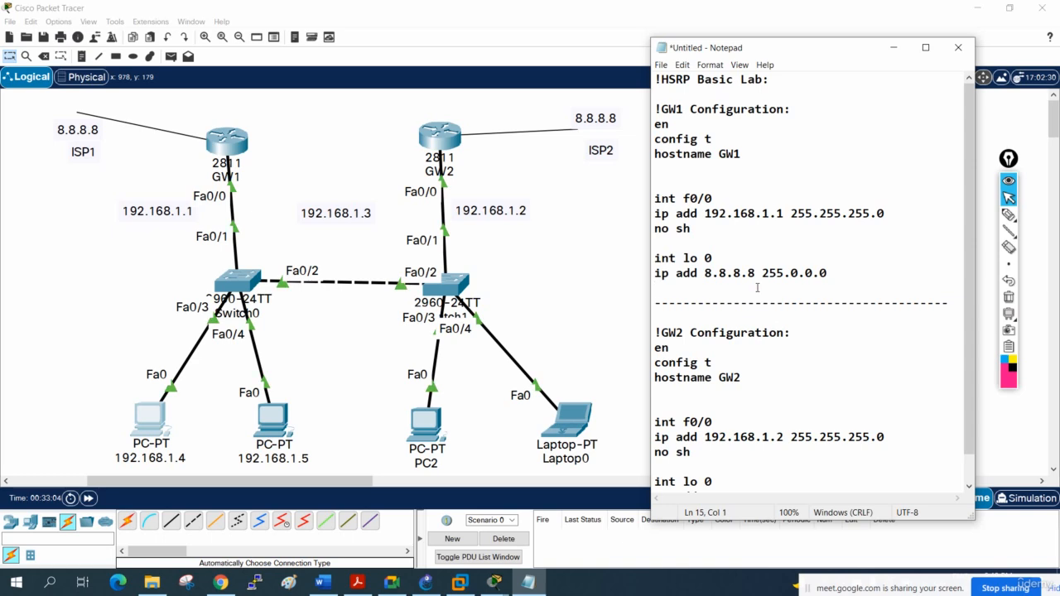
- Circle the Fa0/0 interfaces of GW1 and GW2 on the topology with the annotation pen and clear the markings
{"action": "left_click", "coordinate": [1008, 213]}
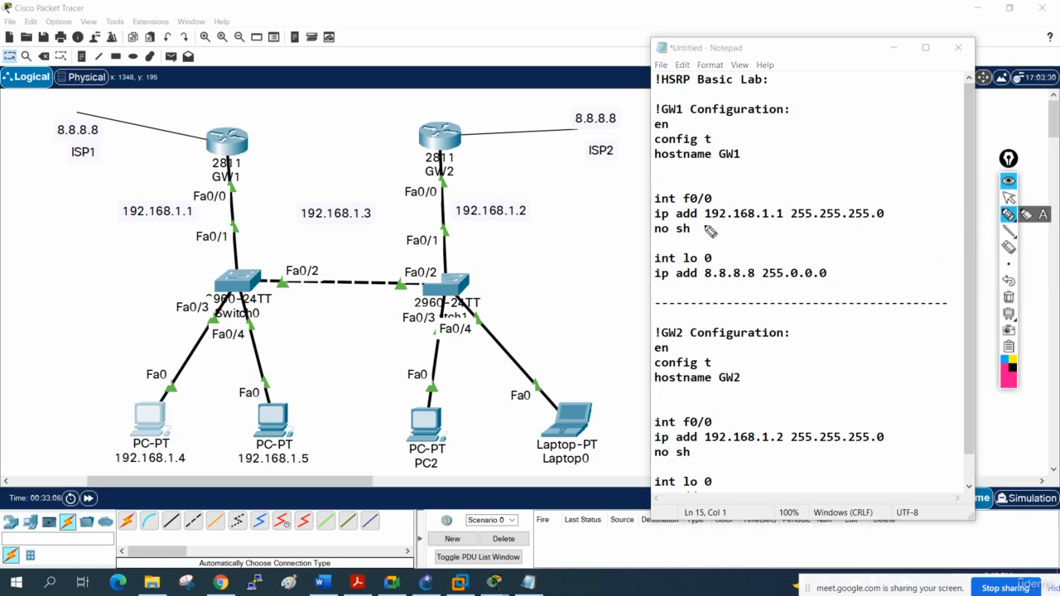
{"action": "mouse_move", "coordinate": [251, 190]}
{"action": "left_mouse_down"}
{"action": "mouse_move", "coordinate": [186, 199]}
{"action": "mouse_move", "coordinate": [247, 192]}
{"action": "left_mouse_up"}
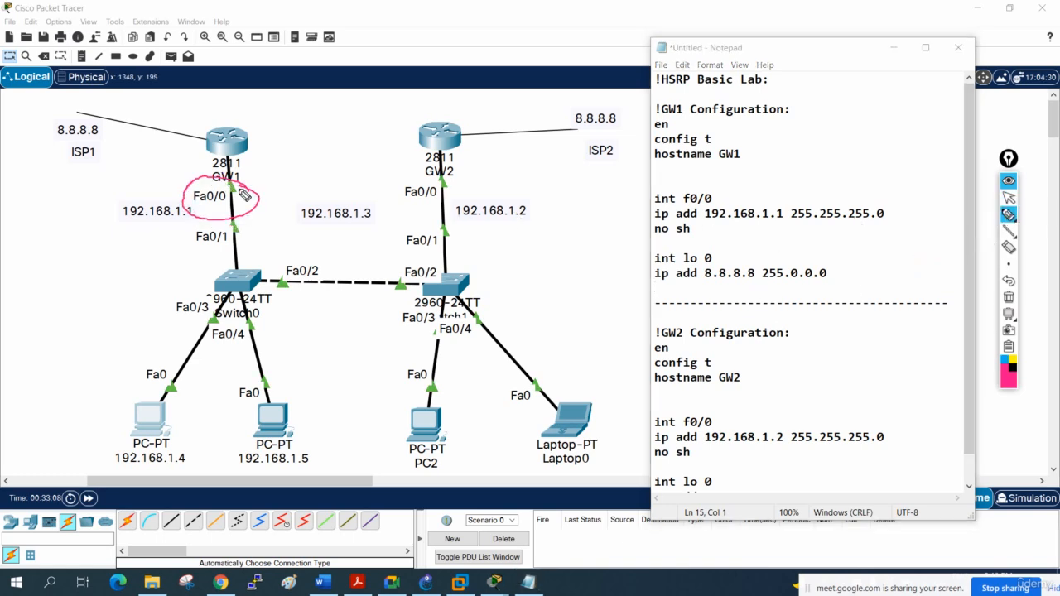
{"action": "mouse_move", "coordinate": [462, 189]}
{"action": "left_mouse_down"}
{"action": "mouse_move", "coordinate": [391, 184]}
{"action": "mouse_move", "coordinate": [460, 187]}
{"action": "left_mouse_up"}
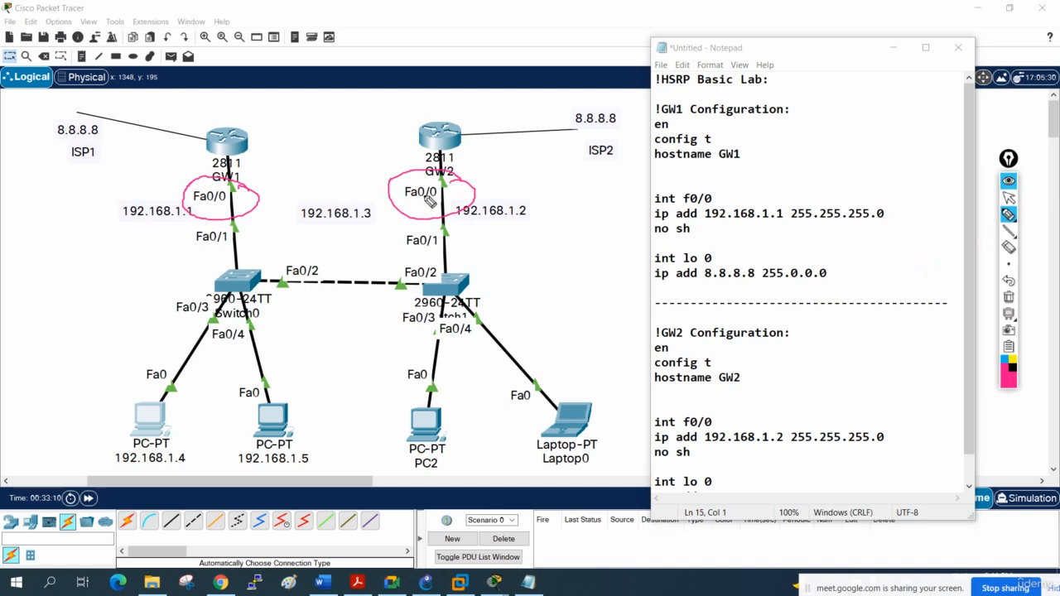
{"action": "left_click_drag", "start_coordinate": [207, 209], "coordinate": [225, 206]}
{"action": "left_click", "coordinate": [1011, 298]}
{"action": "left_click", "coordinate": [1009, 197]}
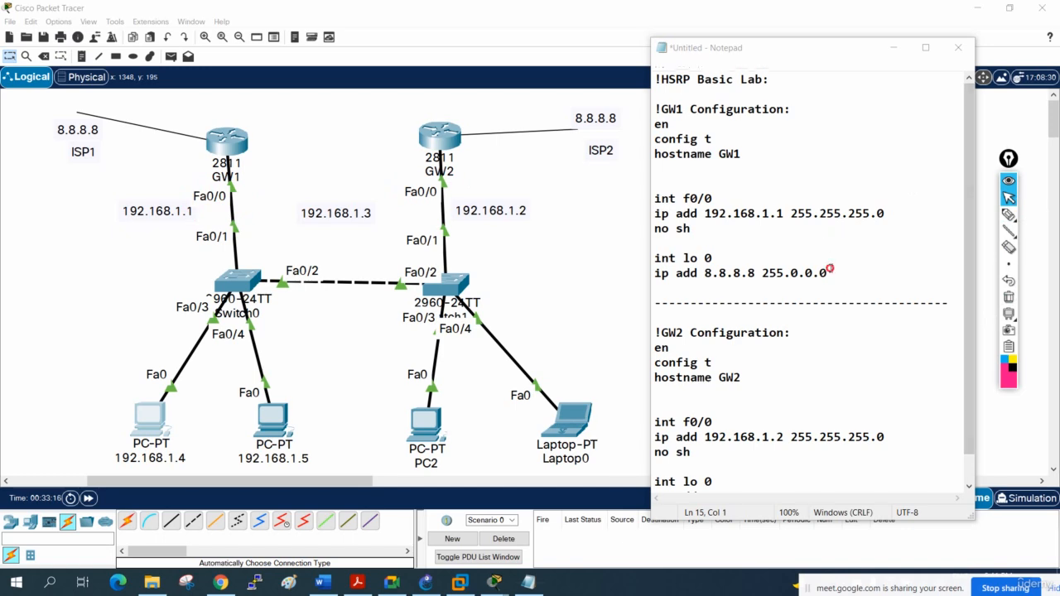
- Add the line int f0/0 and start a standby command below the loopback lines of GW1's configuration in Notepad
{"action": "left_click", "coordinate": [831, 269]}
{"action": "key", "text": "Return"}
{"action": "key", "text": "Return"}
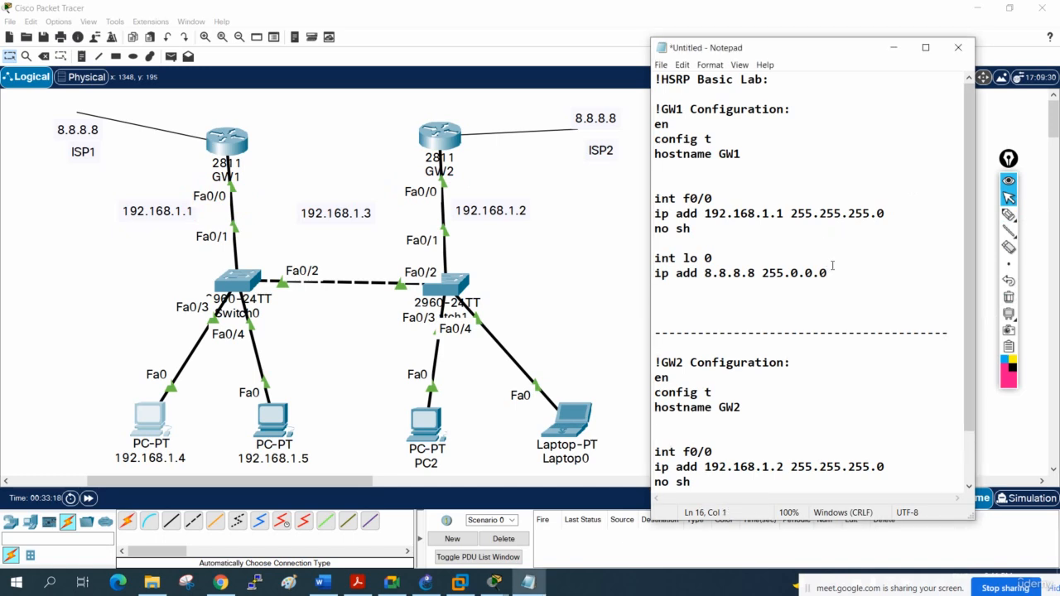
{"action": "type", "text": "int f0/0"}
{"action": "key", "text": "Return"}
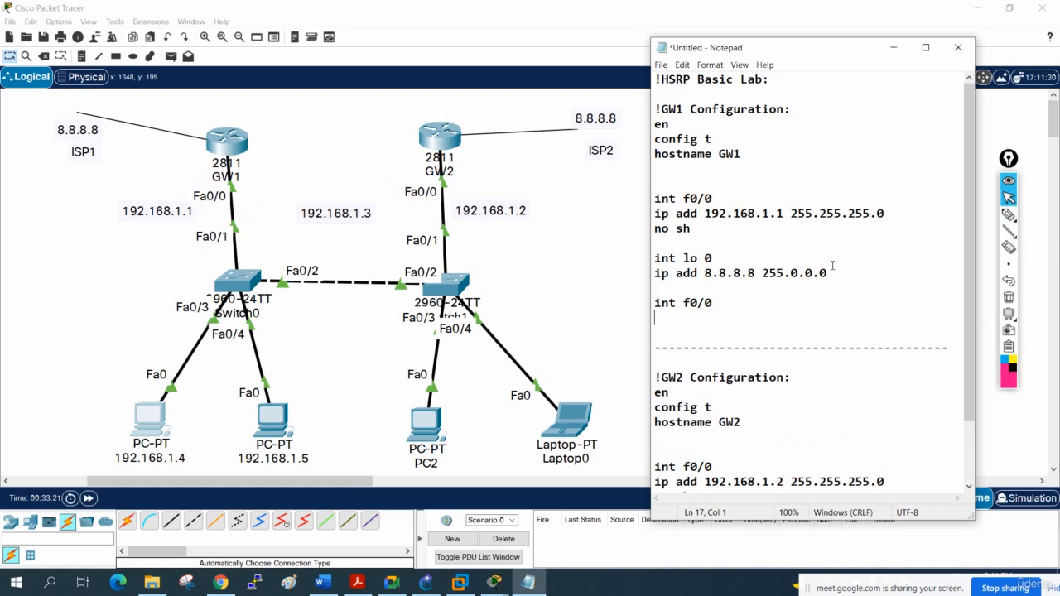
{"action": "type", "text": "standby"}
- Switch to the FHRPV2 Word document and examine the HSRP group number ranges for versions 1 and 2
{"action": "left_click", "coordinate": [322, 582]}
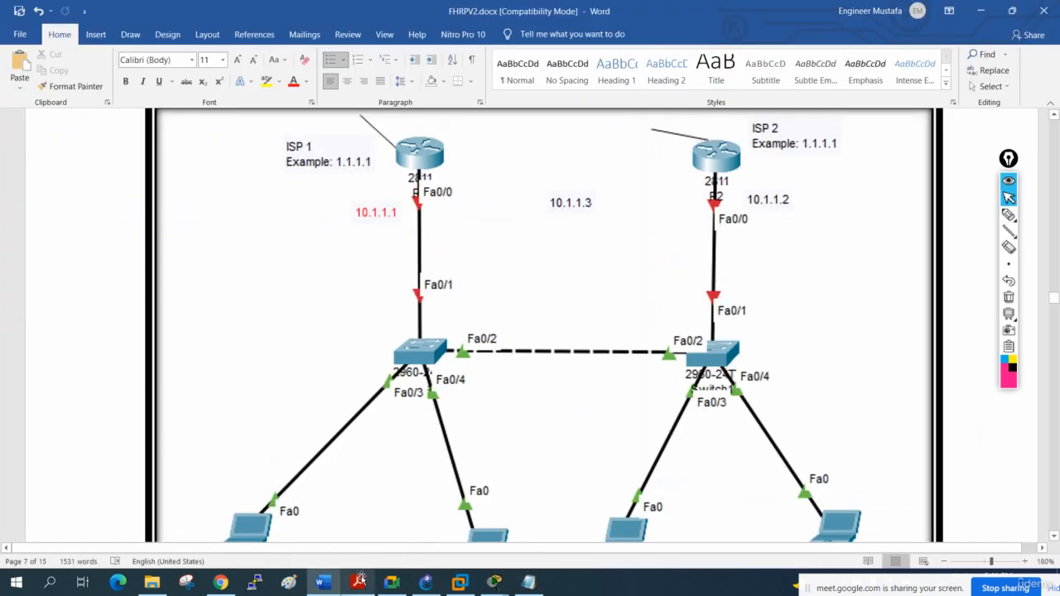
{"action": "scroll", "coordinate": [390, 389], "scroll_direction": "up", "scroll_amount": 4}
{"action": "scroll", "coordinate": [391, 390], "scroll_direction": "up", "scroll_amount": 5}
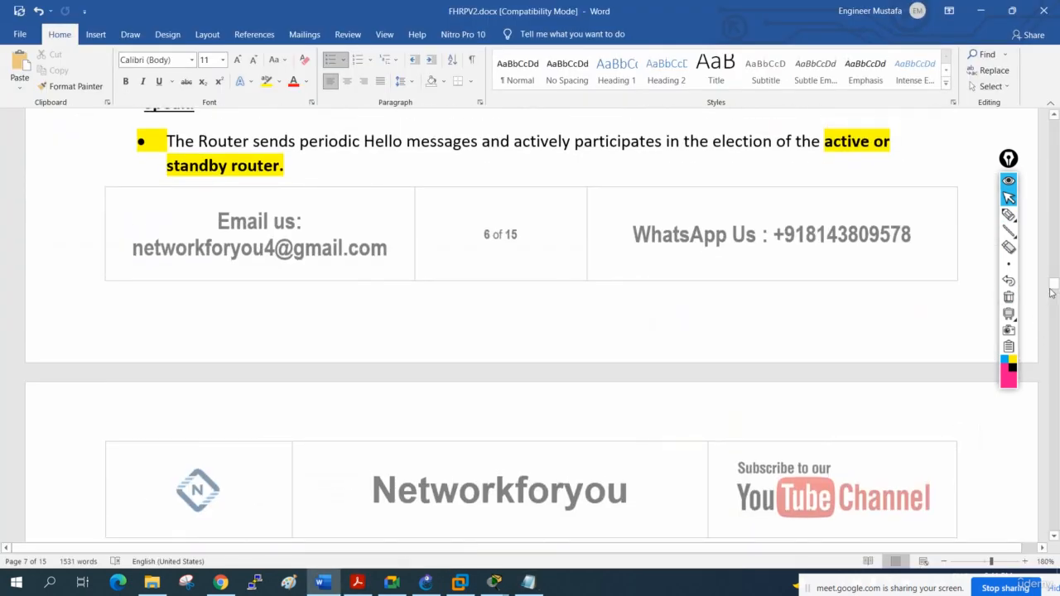
{"action": "left_click_drag", "start_coordinate": [1052, 284], "coordinate": [1052, 291]}
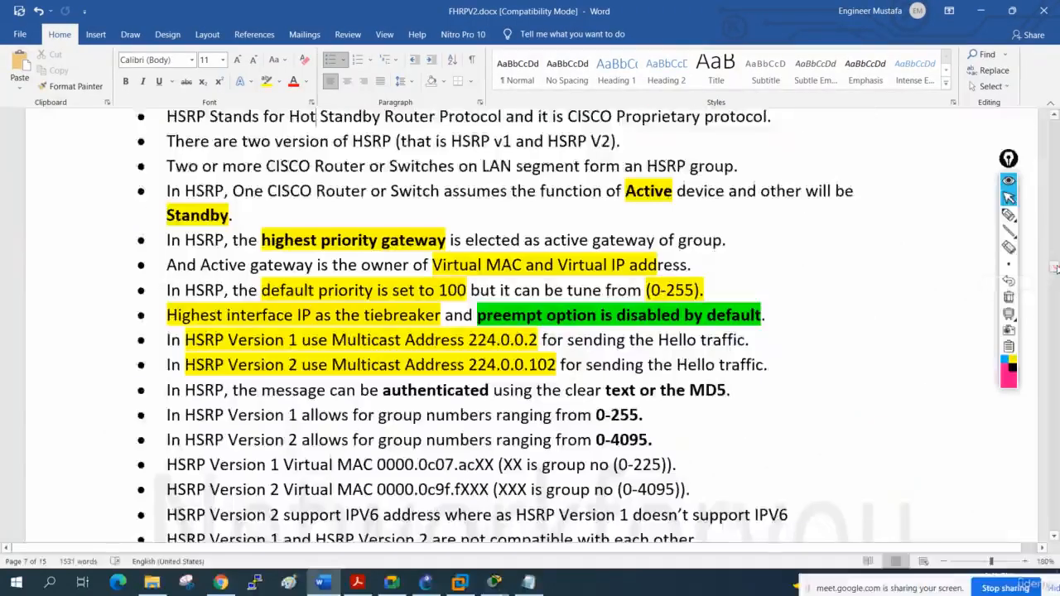
{"action": "left_click_drag", "start_coordinate": [654, 415], "coordinate": [556, 415]}
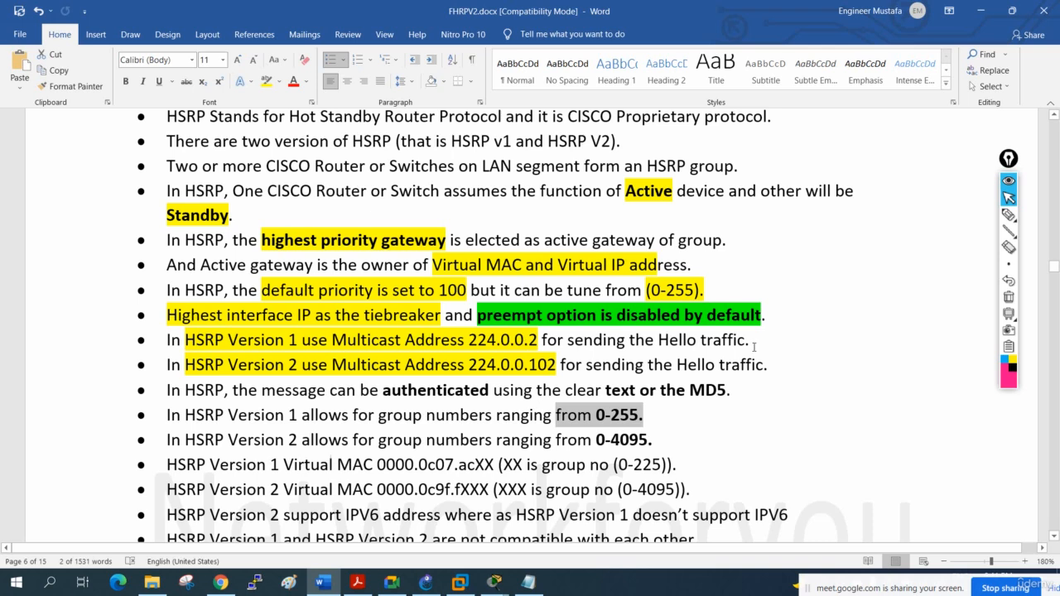
{"action": "left_click_drag", "start_coordinate": [702, 285], "coordinate": [663, 287]}
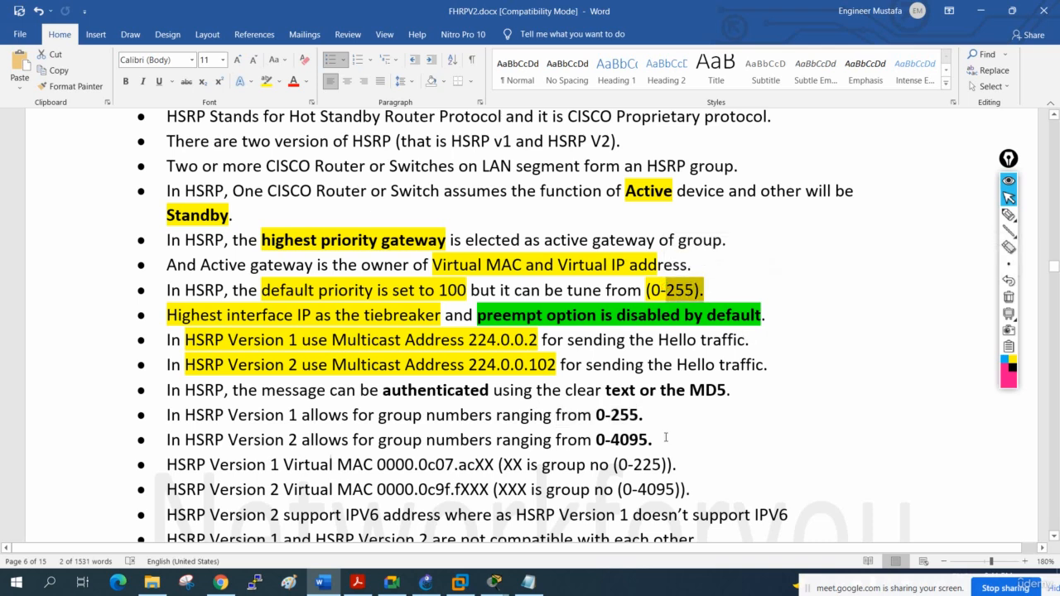
{"action": "left_click_drag", "start_coordinate": [645, 417], "coordinate": [596, 417]}
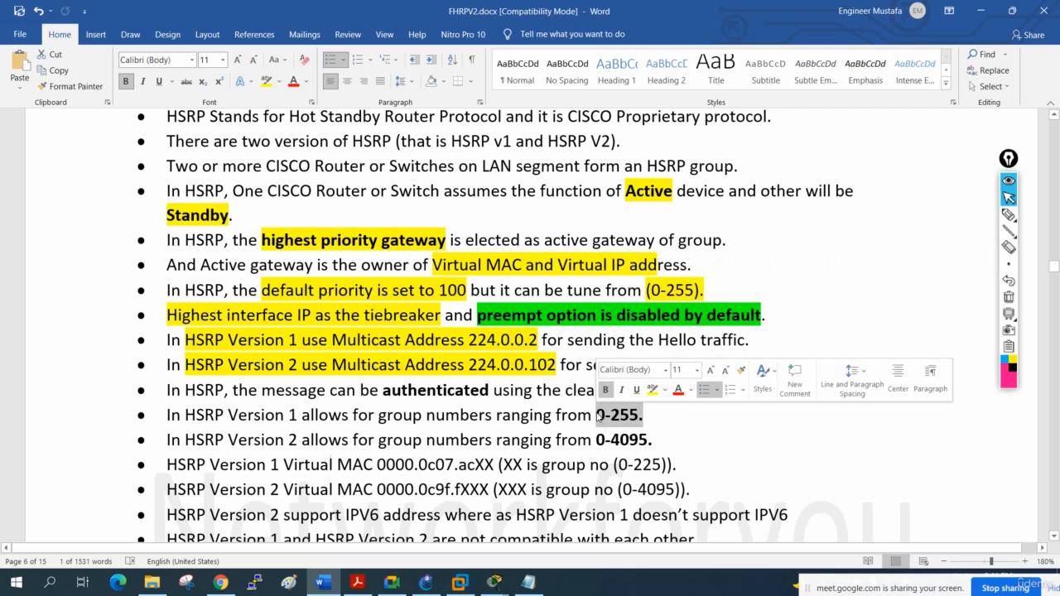
{"action": "left_click_drag", "start_coordinate": [669, 447], "coordinate": [555, 440]}
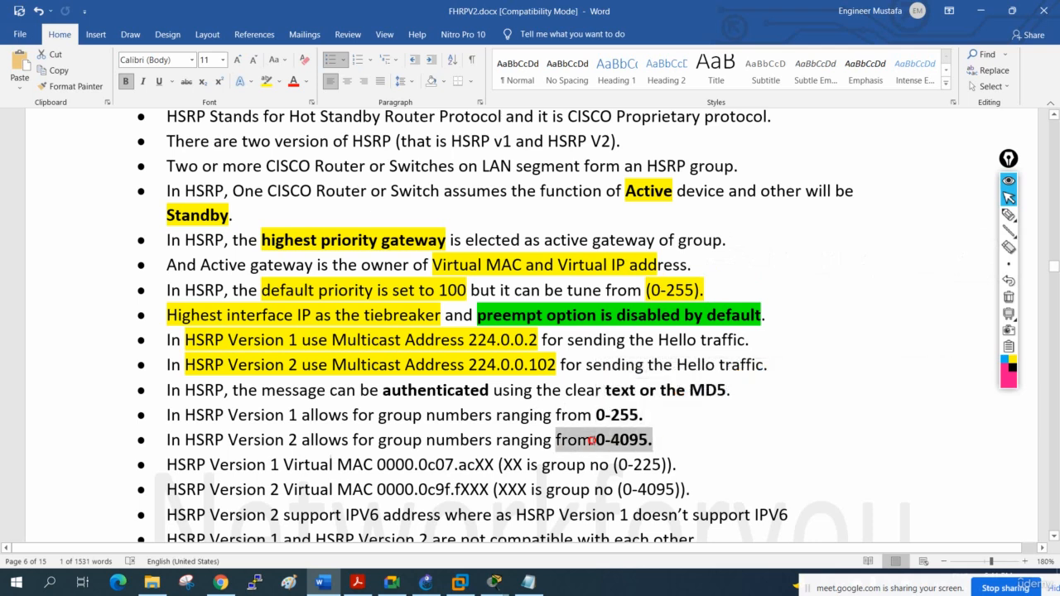
{"action": "left_click", "coordinate": [983, 14]}
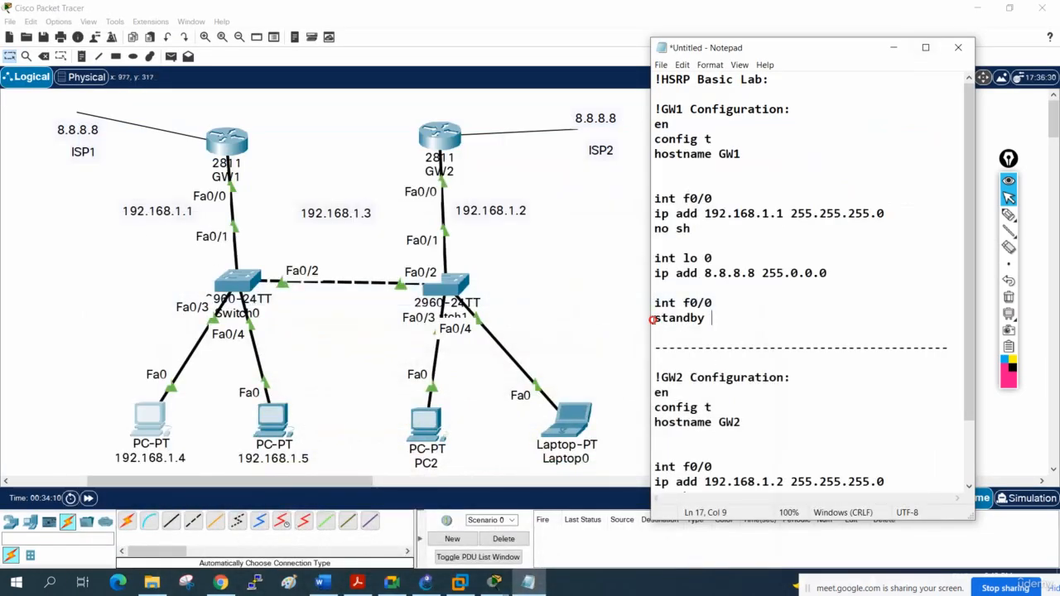
- Complete GW1's standby command in Notepad as standby 1 ip 192.168.1.3
{"action": "left_click_drag", "start_coordinate": [653, 319], "coordinate": [706, 321]}
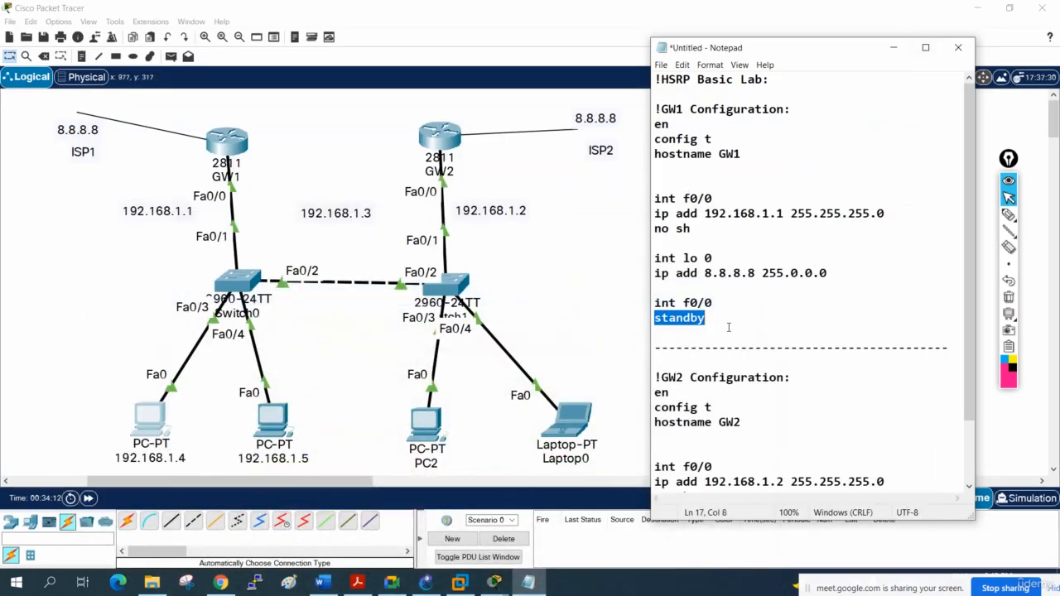
{"action": "left_click", "coordinate": [729, 327]}
{"action": "left_click", "coordinate": [721, 316]}
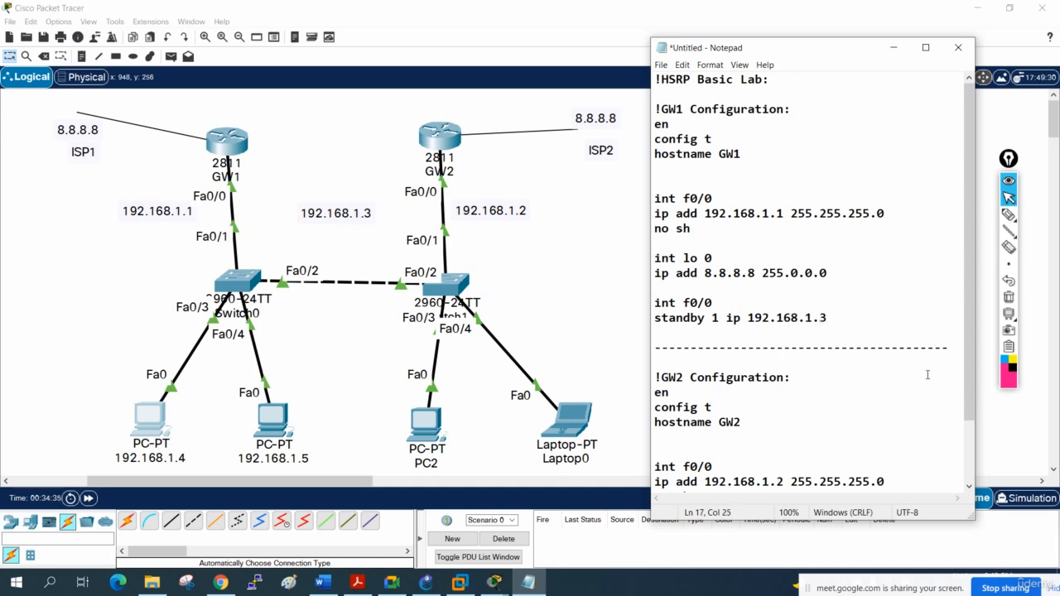
- Circle the addresses 192.168.1.1, 192.168.1.2 and 192.168.1.3, mark example changes to their octets, and clear the annotations
{"action": "left_click", "coordinate": [1008, 213]}
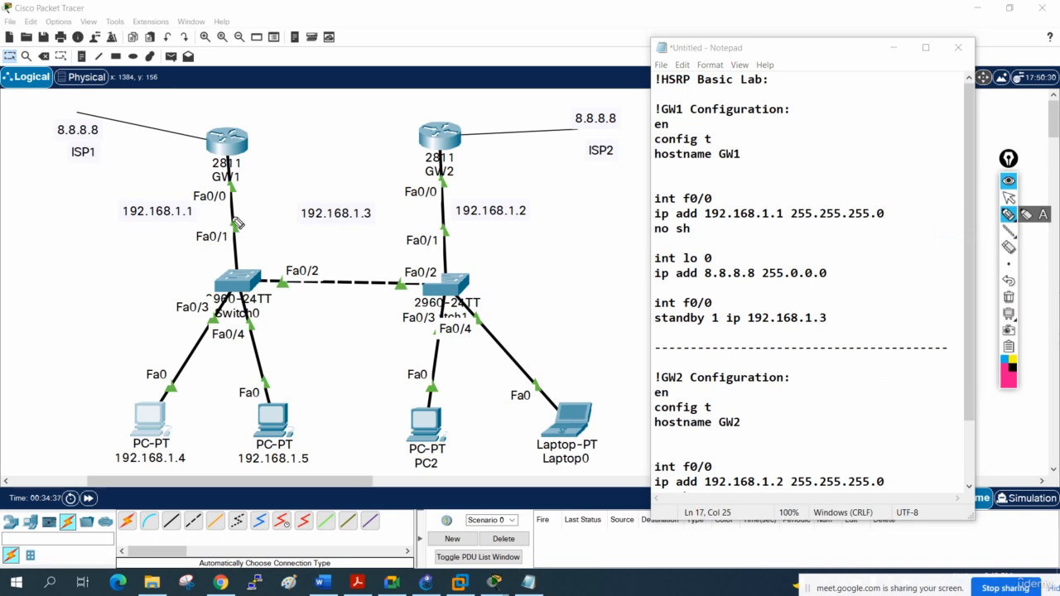
{"action": "mouse_move", "coordinate": [190, 199]}
{"action": "left_mouse_down"}
{"action": "mouse_move", "coordinate": [109, 213]}
{"action": "mouse_move", "coordinate": [188, 200]}
{"action": "left_mouse_up"}
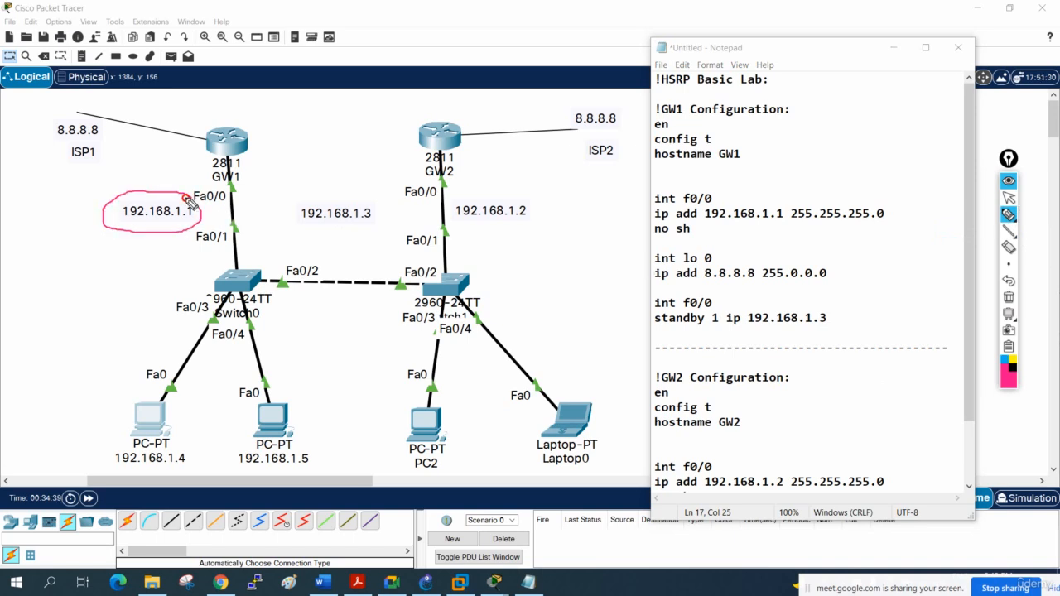
{"action": "mouse_move", "coordinate": [538, 195]}
{"action": "left_mouse_down"}
{"action": "mouse_move", "coordinate": [495, 200]}
{"action": "mouse_move", "coordinate": [567, 210]}
{"action": "mouse_move", "coordinate": [510, 193]}
{"action": "left_mouse_up"}
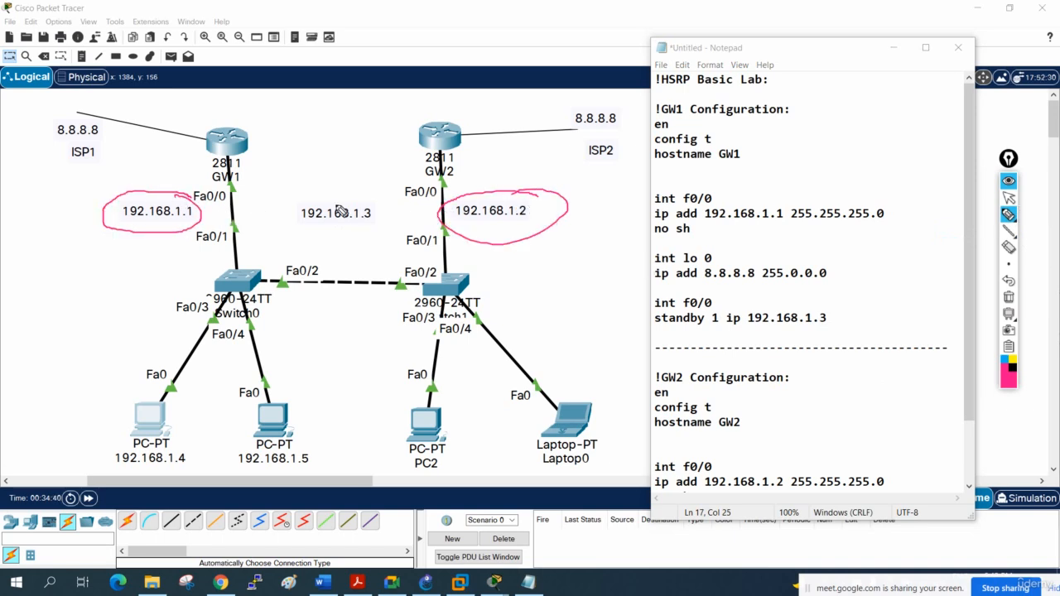
{"action": "mouse_move", "coordinate": [385, 193]}
{"action": "left_mouse_down"}
{"action": "mouse_move", "coordinate": [307, 186]}
{"action": "mouse_move", "coordinate": [400, 194]}
{"action": "left_mouse_up"}
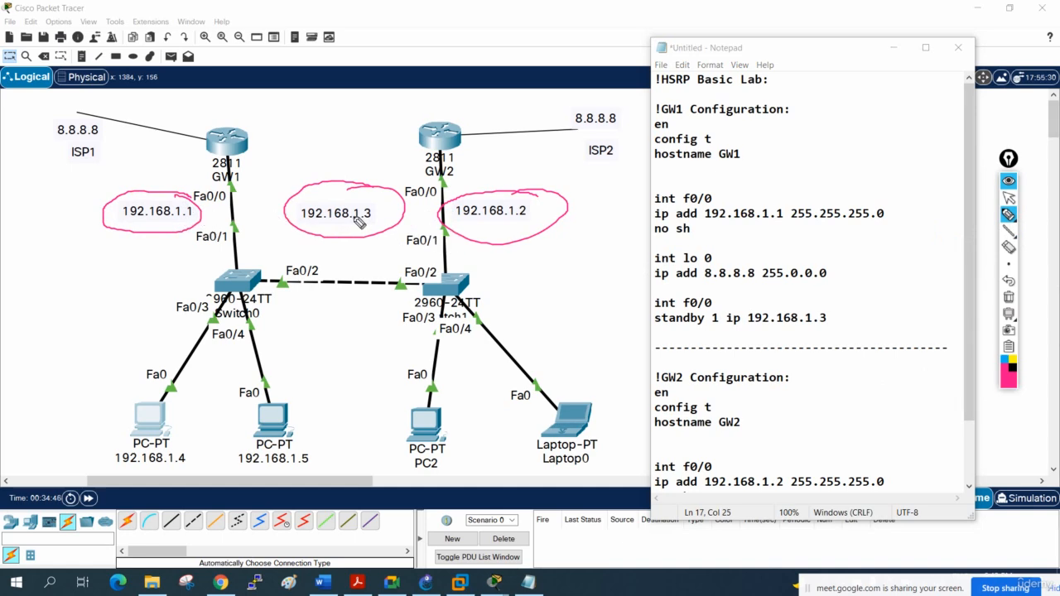
{"action": "left_click_drag", "start_coordinate": [355, 208], "coordinate": [365, 224]}
{"action": "mouse_move", "coordinate": [507, 207]}
{"action": "left_mouse_down"}
{"action": "mouse_move", "coordinate": [502, 236]}
{"action": "mouse_move", "coordinate": [486, 238]}
{"action": "left_mouse_up"}
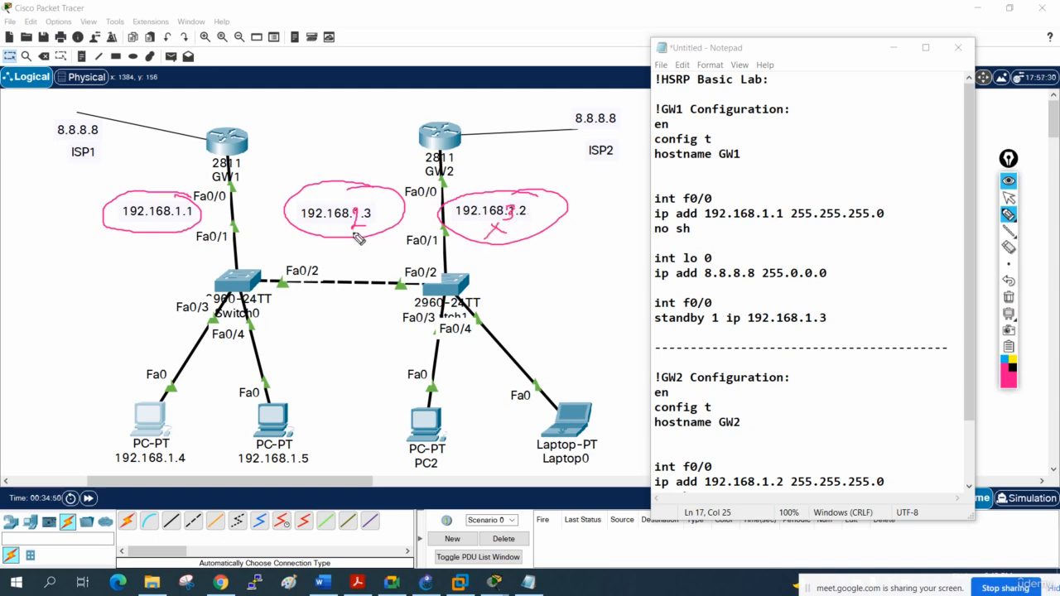
{"action": "left_click_drag", "start_coordinate": [350, 234], "coordinate": [368, 242]}
{"action": "left_click_drag", "start_coordinate": [366, 234], "coordinate": [356, 250]}
{"action": "left_click_drag", "start_coordinate": [187, 219], "coordinate": [206, 231]}
{"action": "left_click_drag", "start_coordinate": [201, 220], "coordinate": [198, 237]}
{"action": "left_click", "coordinate": [1008, 297]}
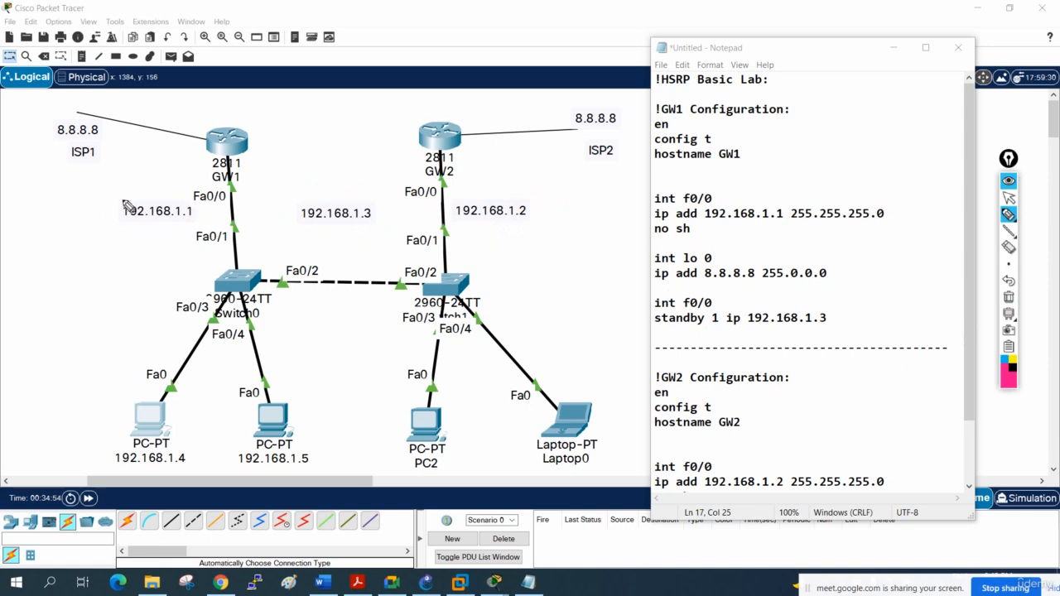
- Label the octets of all three gateway addresses N, N, N, H, underline their network portions, and clear the annotations
{"action": "left_click_drag", "start_coordinate": [127, 202], "coordinate": [198, 188]}
{"action": "left_click", "coordinate": [152, 199]}
{"action": "mouse_move", "coordinate": [304, 202]}
{"action": "left_mouse_down"}
{"action": "mouse_move", "coordinate": [315, 189]}
{"action": "mouse_move", "coordinate": [372, 189]}
{"action": "left_mouse_up"}
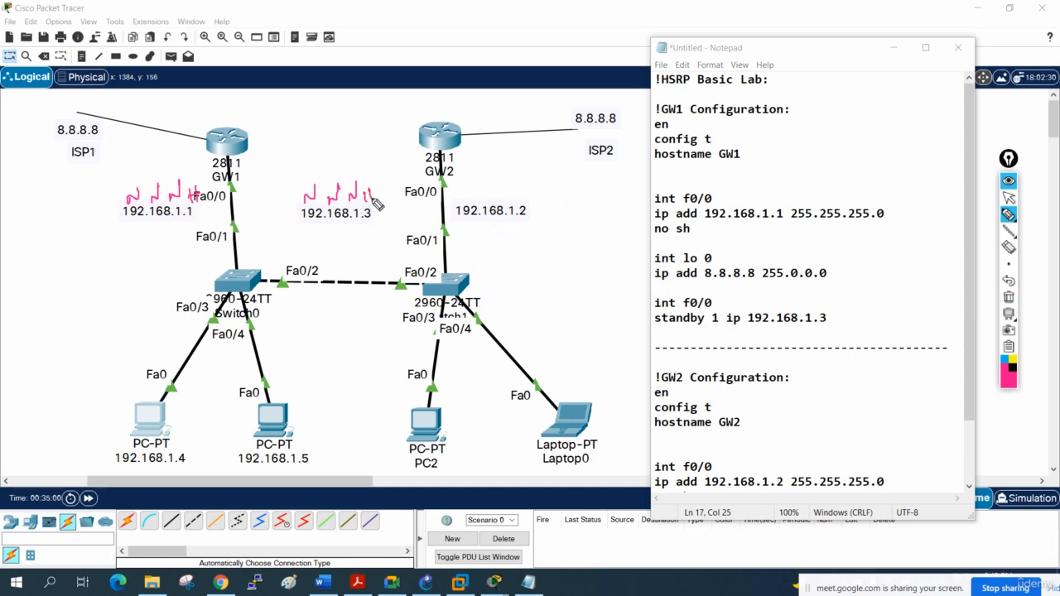
{"action": "mouse_move", "coordinate": [465, 202]}
{"action": "left_mouse_down"}
{"action": "mouse_move", "coordinate": [477, 183]}
{"action": "mouse_move", "coordinate": [540, 191]}
{"action": "left_mouse_up"}
{"action": "left_click", "coordinate": [489, 196]}
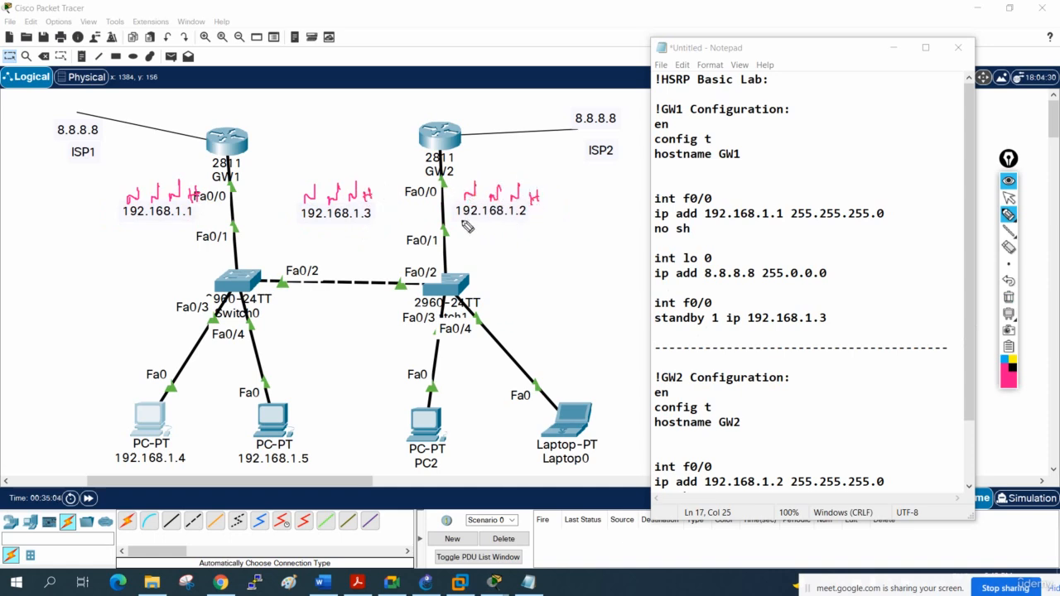
{"action": "left_click_drag", "start_coordinate": [458, 219], "coordinate": [526, 219]}
{"action": "left_click_drag", "start_coordinate": [304, 219], "coordinate": [373, 219]}
{"action": "left_click_drag", "start_coordinate": [129, 220], "coordinate": [193, 218]}
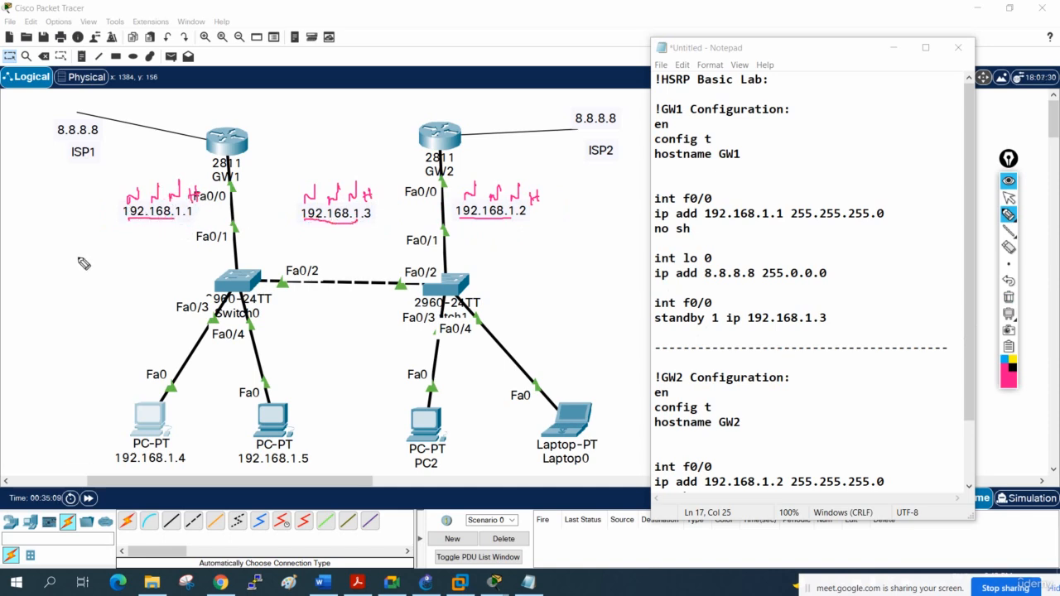
{"action": "mouse_move", "coordinate": [81, 248]}
{"action": "left_mouse_down"}
{"action": "mouse_move", "coordinate": [74, 305]}
{"action": "mouse_move", "coordinate": [106, 295]}
{"action": "left_mouse_up"}
{"action": "mouse_move", "coordinate": [106, 284]}
{"action": "left_mouse_down"}
{"action": "mouse_move", "coordinate": [118, 280]}
{"action": "mouse_move", "coordinate": [116, 297]}
{"action": "left_mouse_up"}
{"action": "left_click", "coordinate": [1008, 298]}
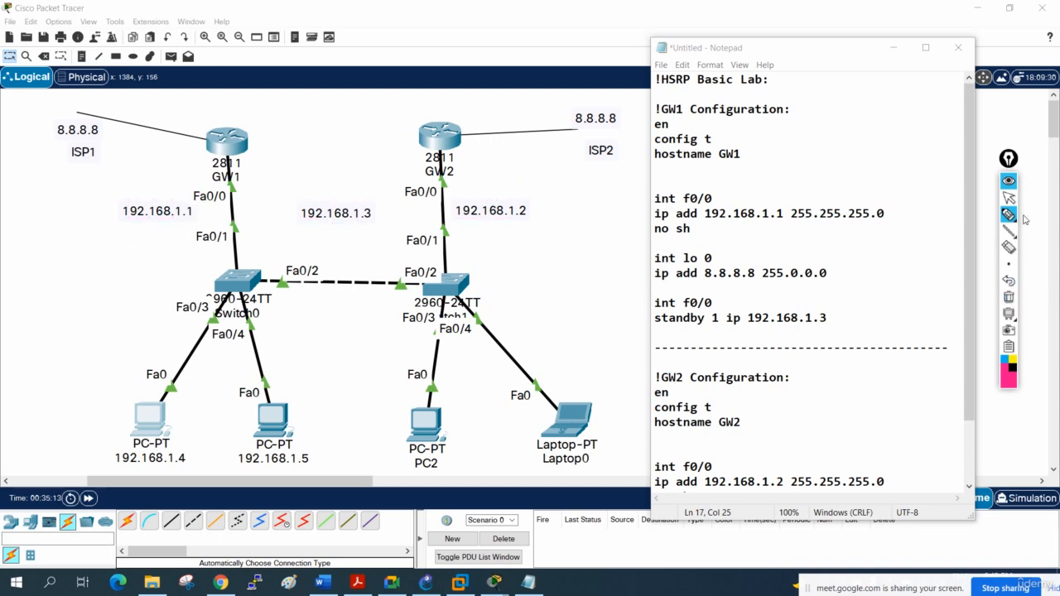
- Copy GW1's int f0/0 and standby 1 ip 192.168.1.3 lines in Notepad to the end of the GW2 configuration
{"action": "left_click", "coordinate": [1009, 197]}
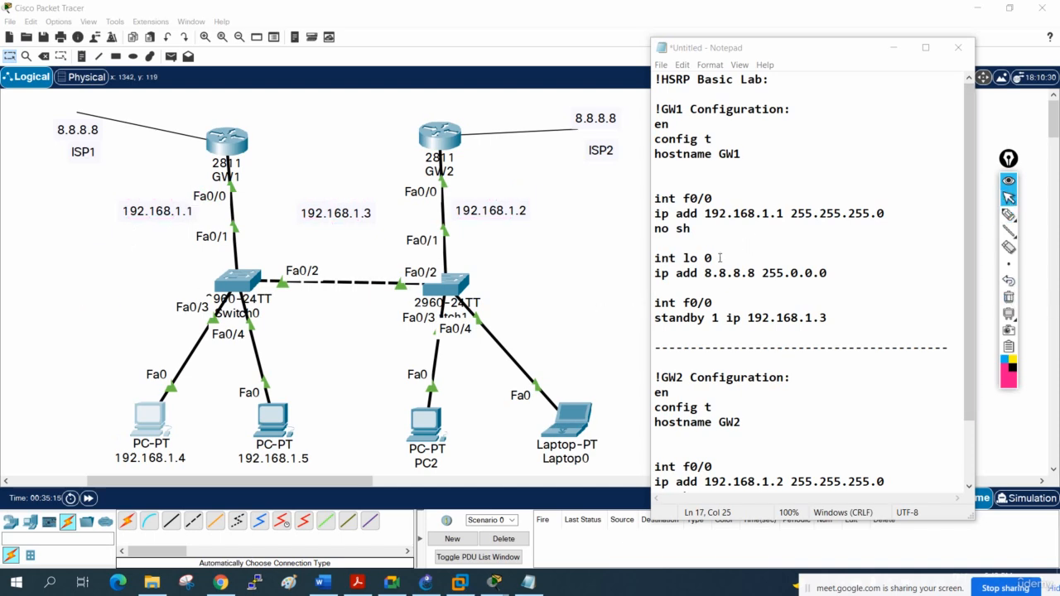
{"action": "left_click_drag", "start_coordinate": [831, 318], "coordinate": [654, 303]}
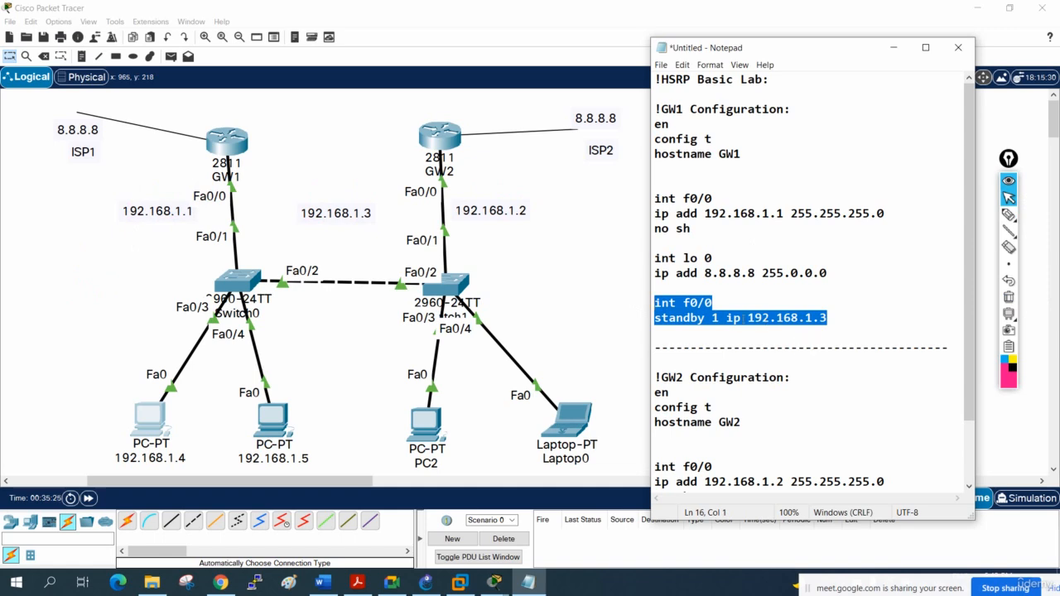
{"action": "right_click", "coordinate": [740, 317]}
{"action": "left_click", "coordinate": [714, 354]}
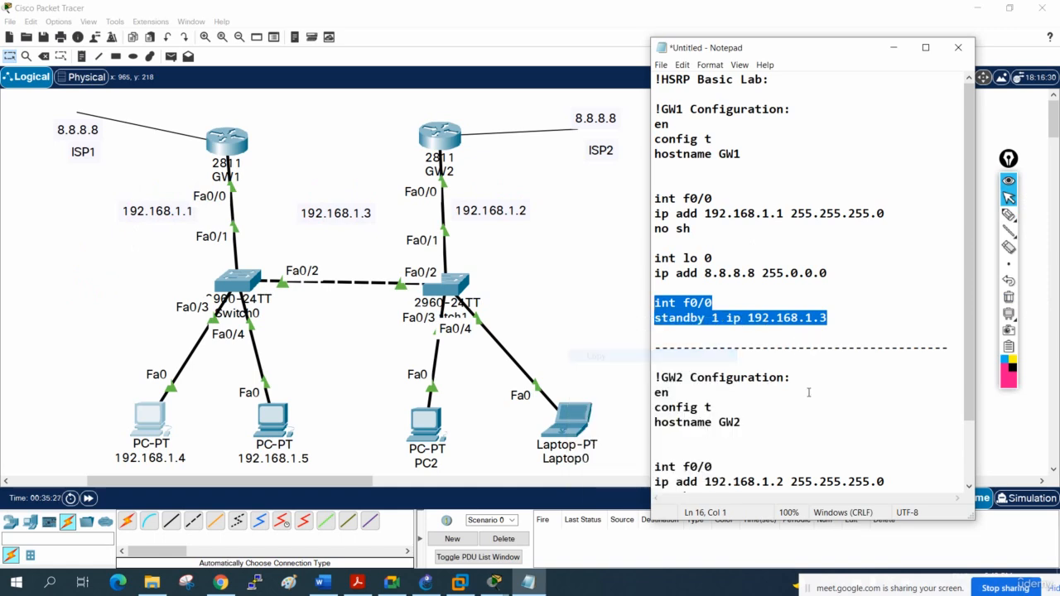
{"action": "scroll", "coordinate": [803, 441], "scroll_direction": "down", "scroll_amount": 2}
{"action": "left_click", "coordinate": [857, 475]}
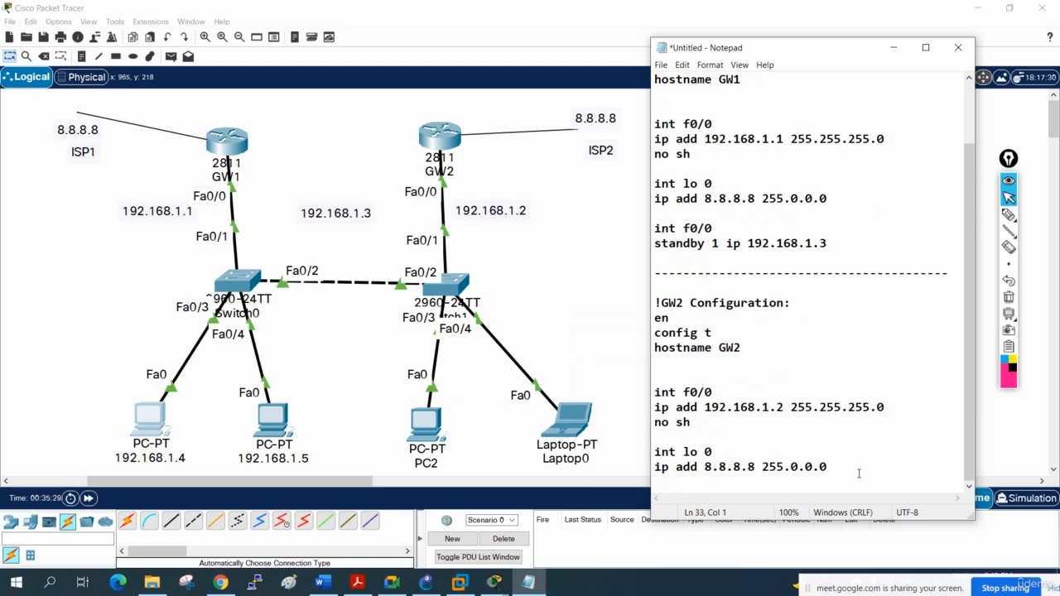
{"action": "key", "text": "Return"}
{"action": "key", "text": "Return"}
{"action": "key", "text": "ctrl+v"}
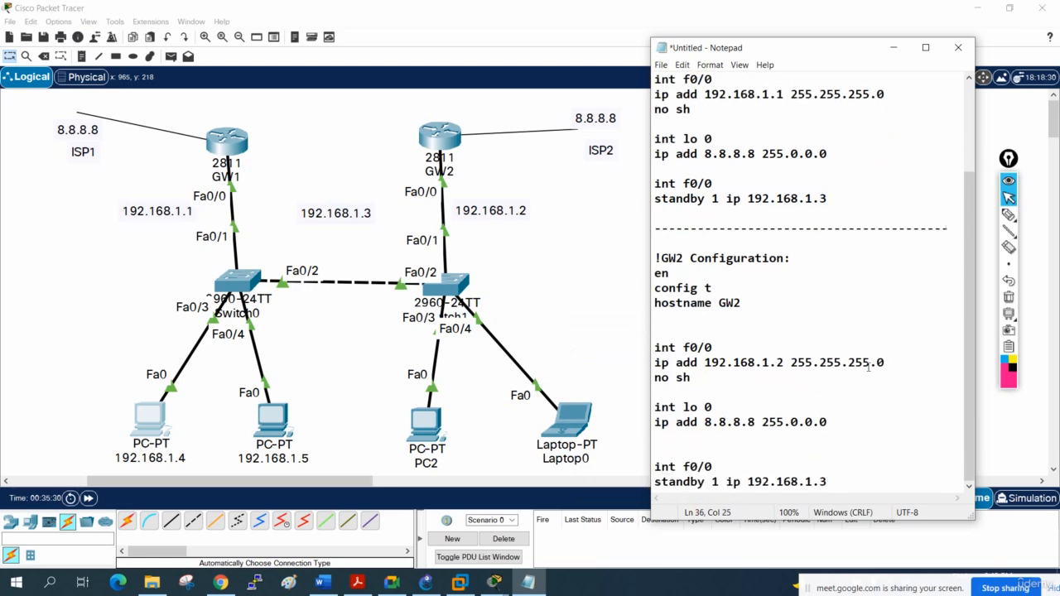
- Switch to Packet Tracer, open GW1's command line in a maximized window, and enter global configuration mode with config t
{"action": "left_click_drag", "start_coordinate": [828, 198], "coordinate": [677, 199]}
{"action": "left_click", "coordinate": [224, 149]}
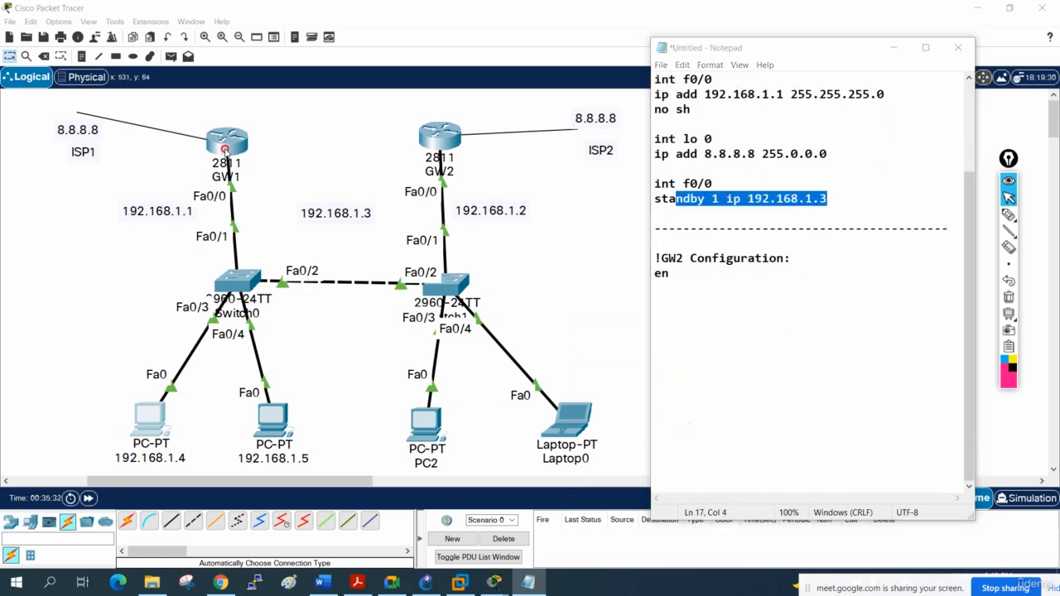
{"action": "left_click", "coordinate": [673, 95]}
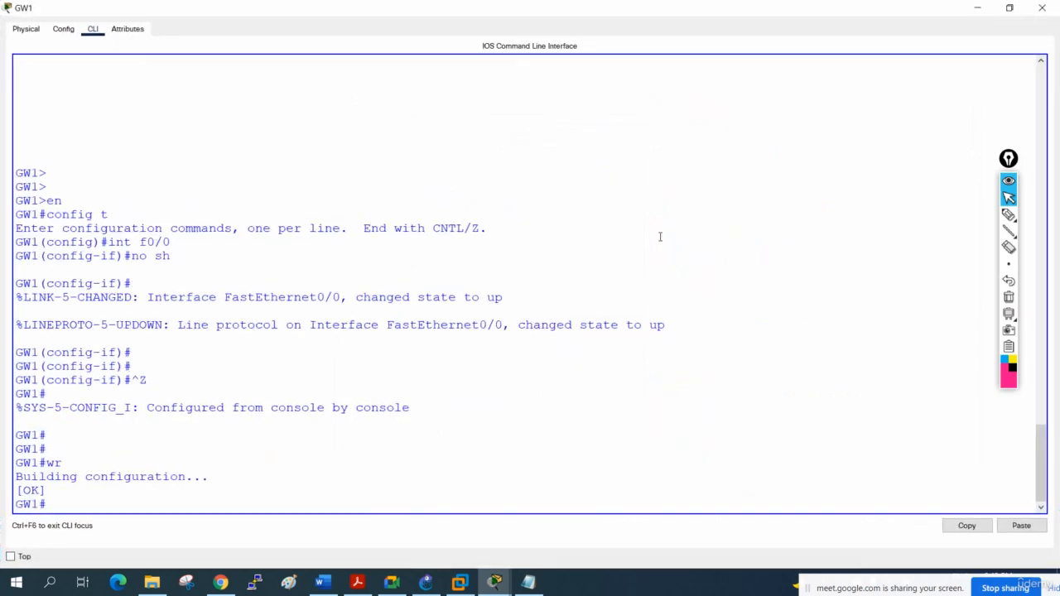
{"action": "type", "text": "config t"}
{"action": "key", "text": "Return"}
{"action": "key", "text": "Return"}
{"action": "key", "text": "Return"}
{"action": "key", "text": "Return"}
{"action": "key", "text": "Return"}
{"action": "key", "text": "Return"}
{"action": "key", "text": "Return"}
{"action": "key", "text": "Return"}
{"action": "key", "text": "Return"}
{"action": "key", "text": "Return"}
{"action": "key", "text": "Return"}
{"action": "key", "text": "Return"}
{"action": "key", "text": "Return"}
{"action": "key", "text": "Return"}
{"action": "key", "text": "Return"}
{"action": "key", "text": "Return"}
{"action": "key", "text": "Return"}
{"action": "key", "text": "Return"}
{"action": "key", "text": "Return"}
{"action": "key", "text": "Return"}
{"action": "key", "text": "Return"}
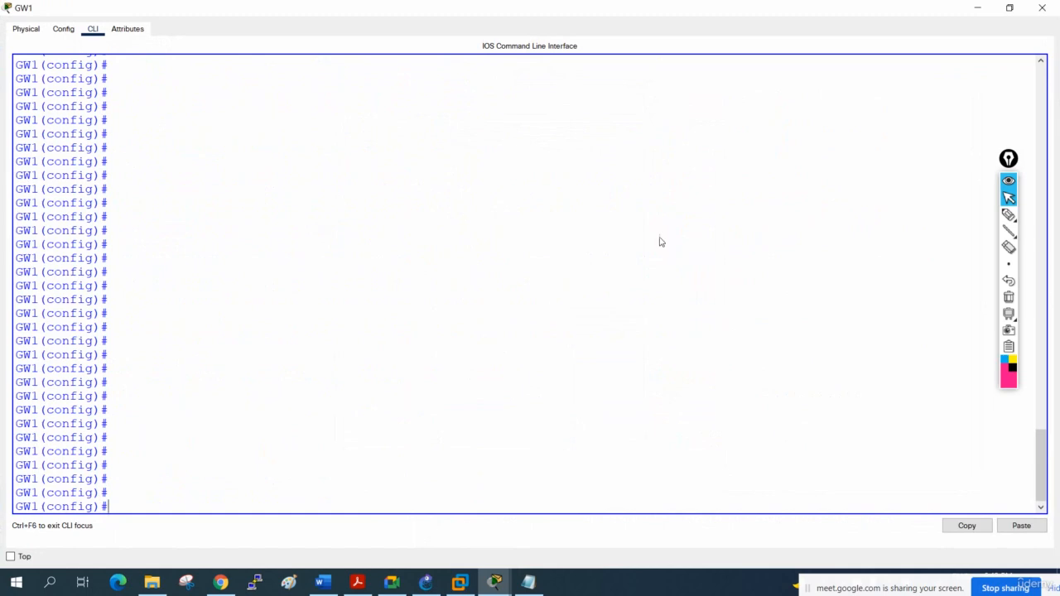
- Apply the copied int f0/0 and standby 1 ip 192.168.1.3 commands on GW1 and close its window
{"action": "right_click", "coordinate": [660, 241]}
{"action": "left_click", "coordinate": [677, 252]}
{"action": "key", "text": "Return"}
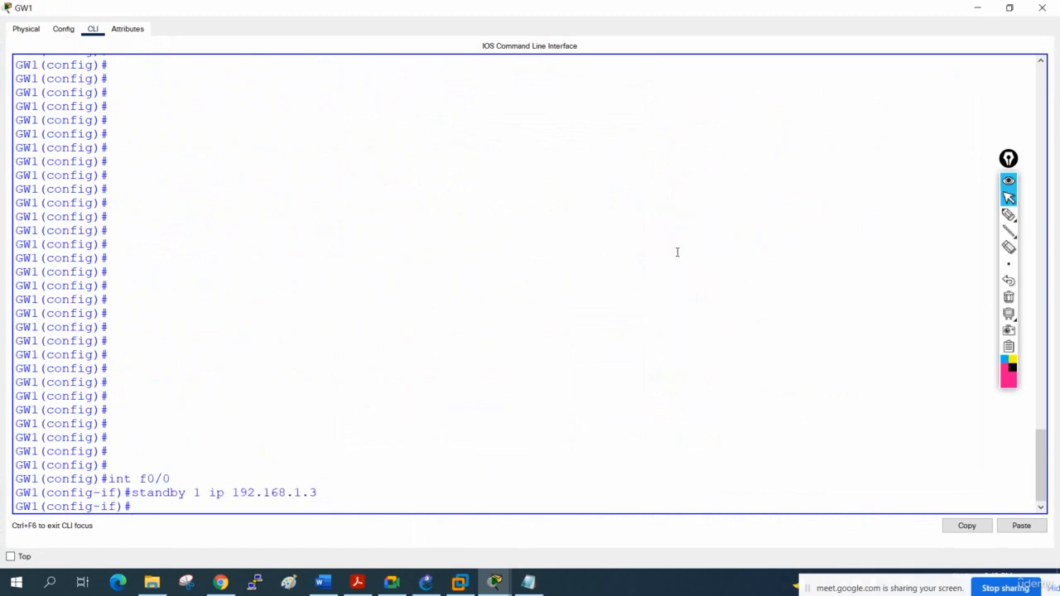
{"action": "left_click", "coordinate": [1042, 7]}
- On GW2, enter config t, apply the copied int f0/0 and standby 1 ip 192.168.1.3 commands, and close its window
{"action": "left_click", "coordinate": [443, 140]}
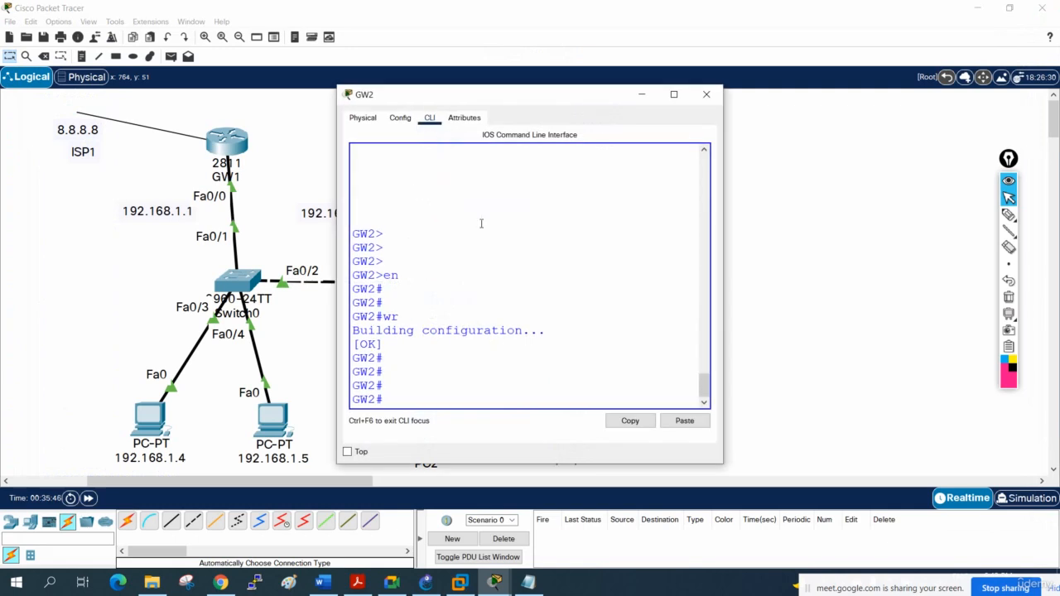
{"action": "left_click", "coordinate": [673, 93]}
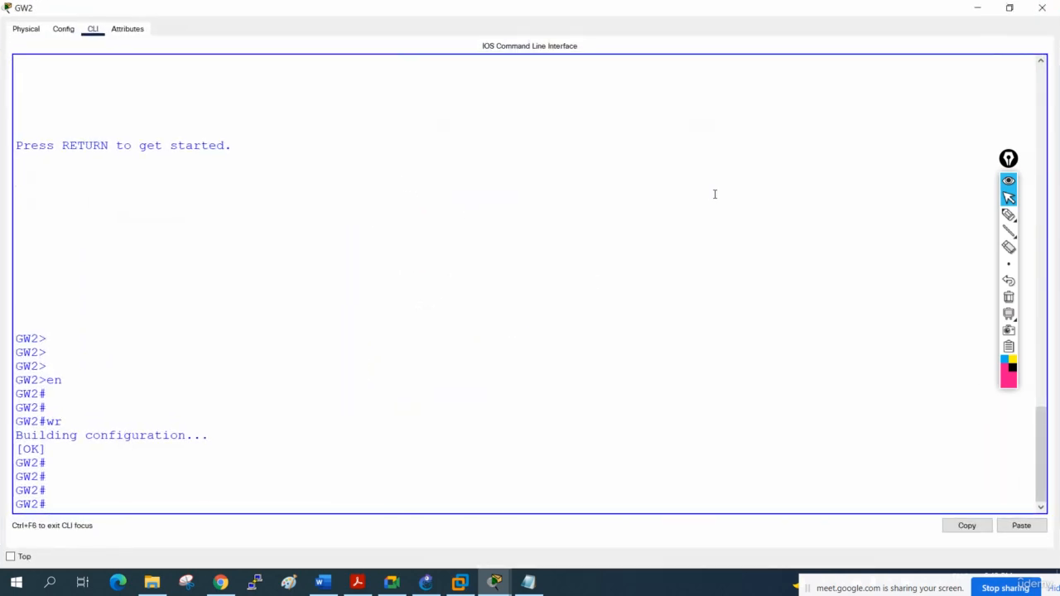
{"action": "key", "text": "Return"}
{"action": "type", "text": "config"}
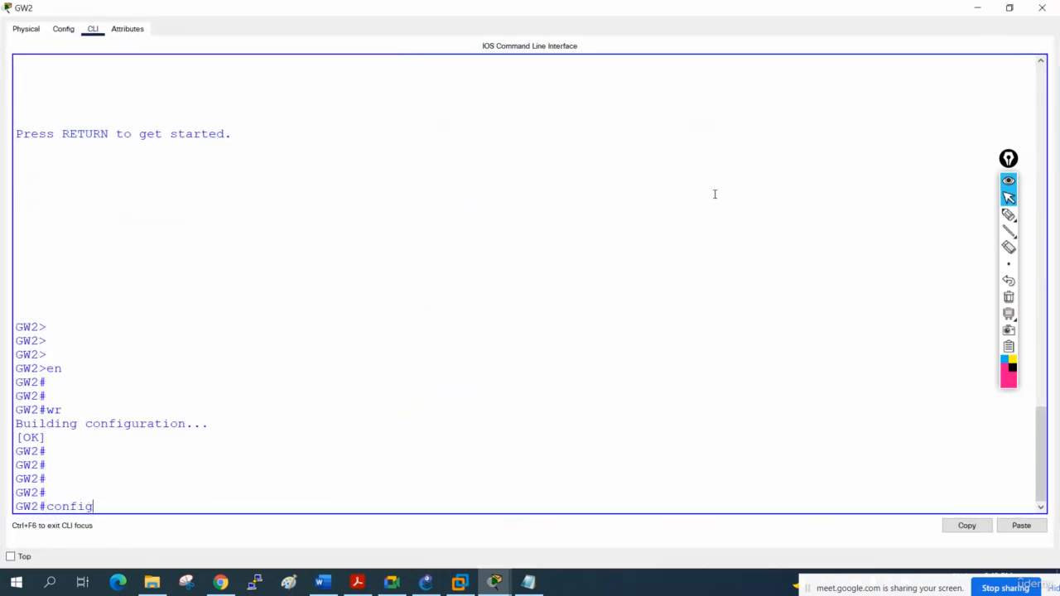
{"action": "type", "text": " t"}
{"action": "key", "text": "Return"}
{"action": "right_click", "coordinate": [715, 196]}
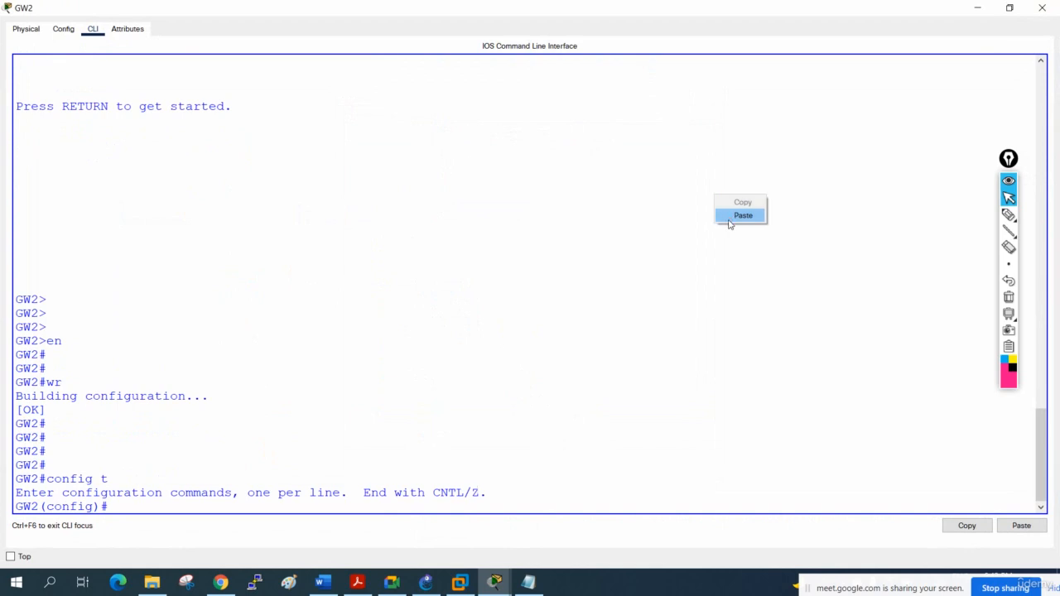
{"action": "left_click", "coordinate": [729, 220]}
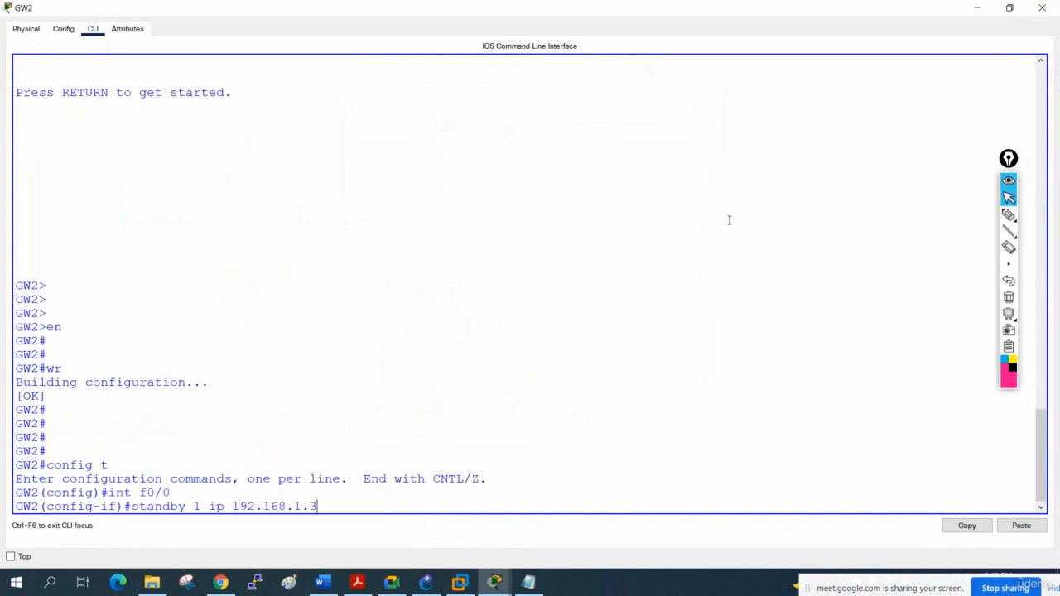
{"action": "left_click", "coordinate": [1041, 8]}
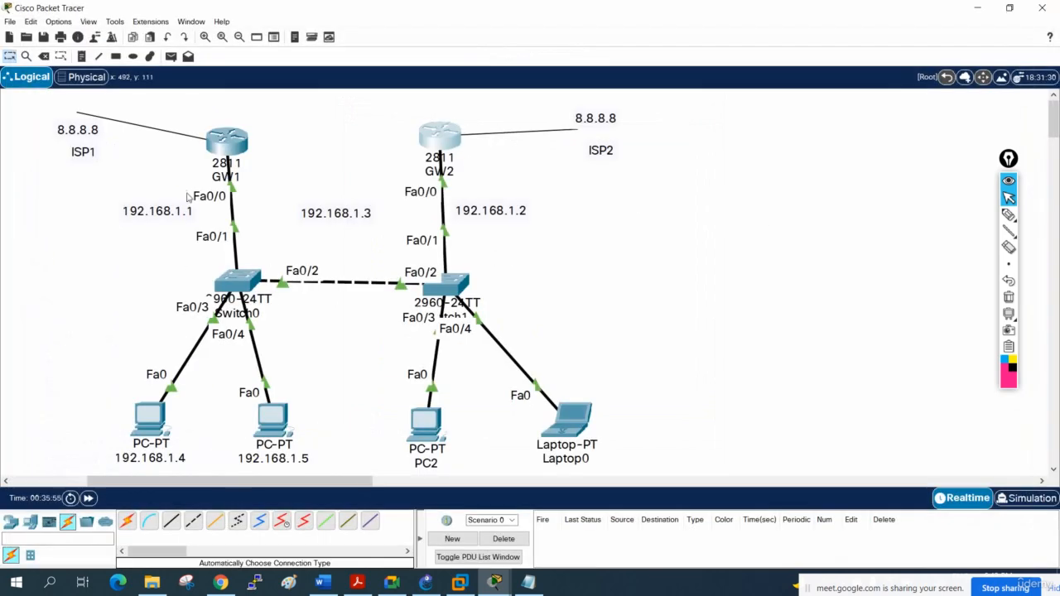
- Reopen GW1's command line in a maximized window and leave configuration mode for the privileged prompt
{"action": "left_click", "coordinate": [214, 143]}
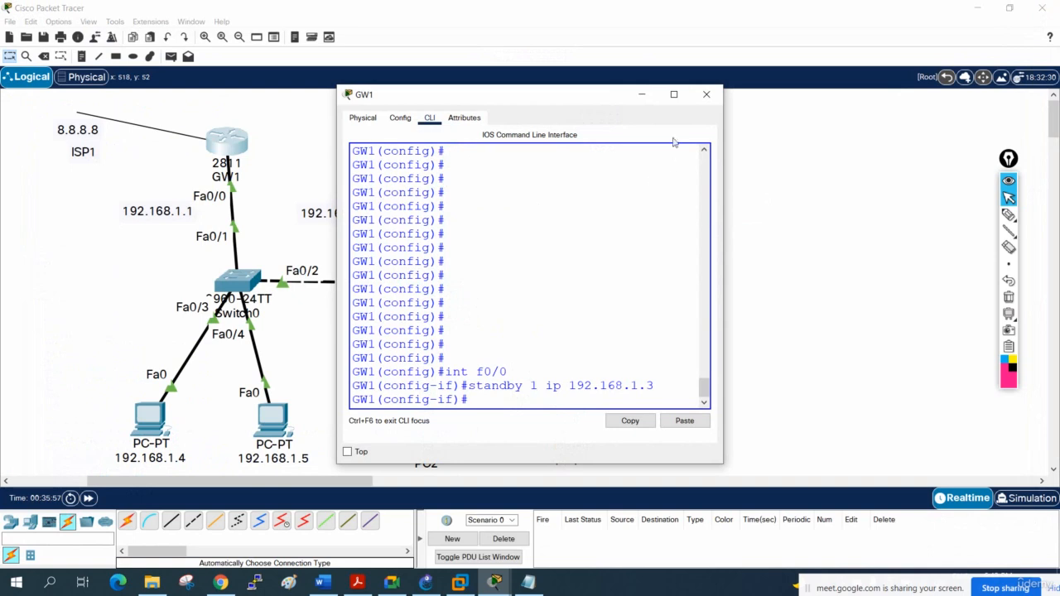
{"action": "left_click", "coordinate": [674, 94]}
{"action": "key", "text": "ctrl+z"}
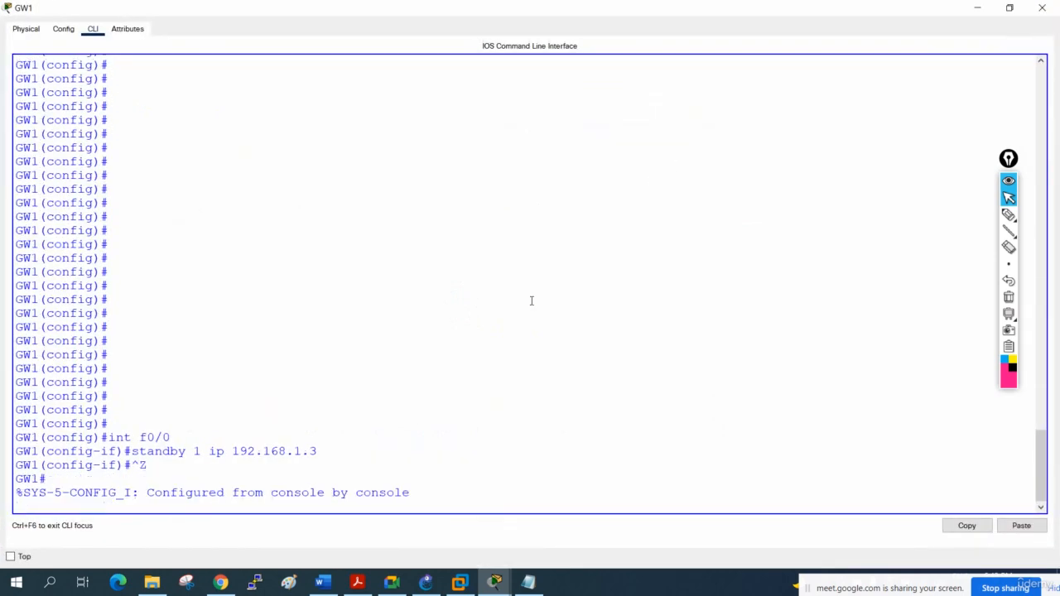
{"action": "key", "text": "Return"}
{"action": "key", "text": "Return"}
{"action": "key", "text": "Return"}
{"action": "key", "text": "Return"}
- Display GW1's brief HSRP status with sh standby br
{"action": "type", "text": "sh st"}
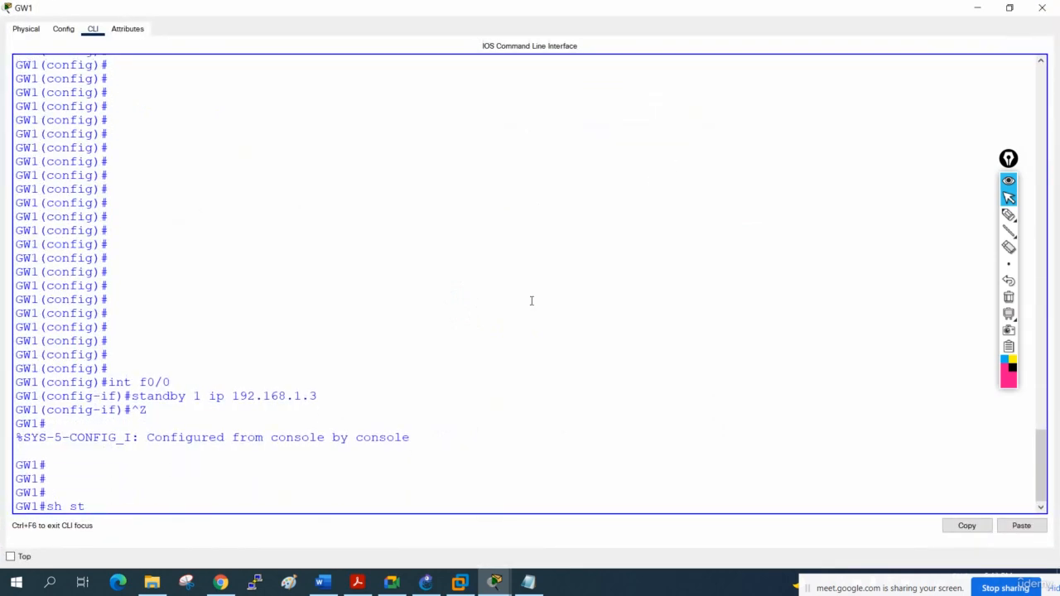
{"action": "key", "text": "Tab"}
{"action": "type", "text": "a"}
{"action": "key", "text": "Tab"}
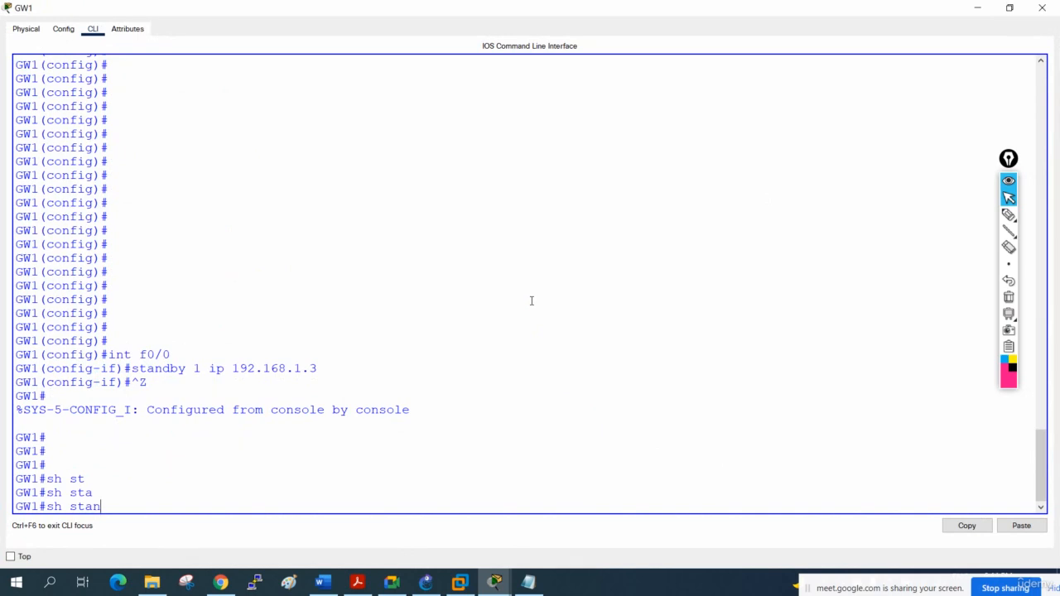
{"action": "type", "text": "n"}
{"action": "key", "text": "Tab"}
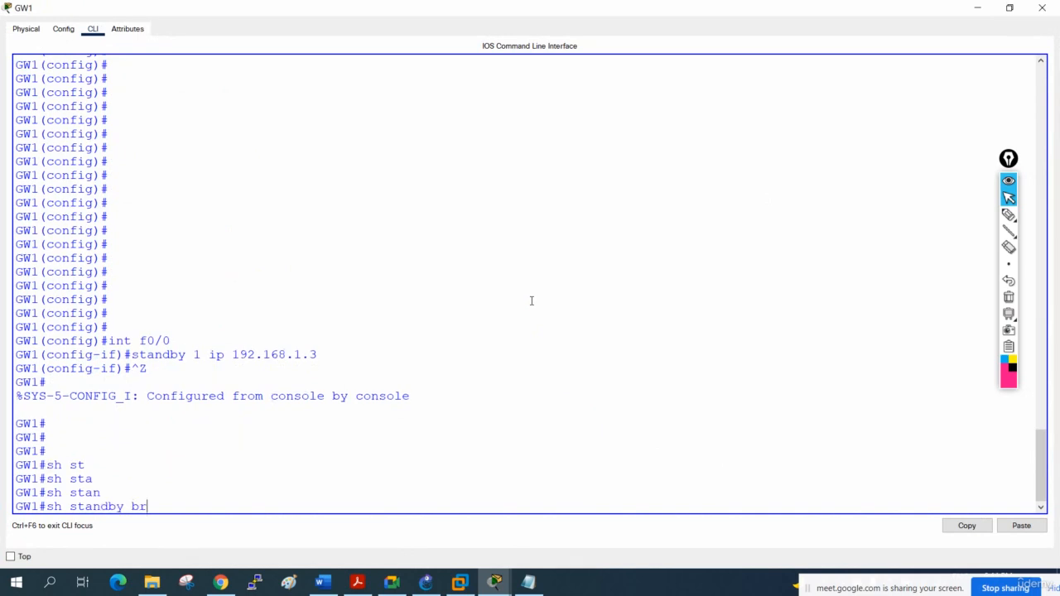
{"action": "type", "text": "br"}
{"action": "key", "text": "Return"}
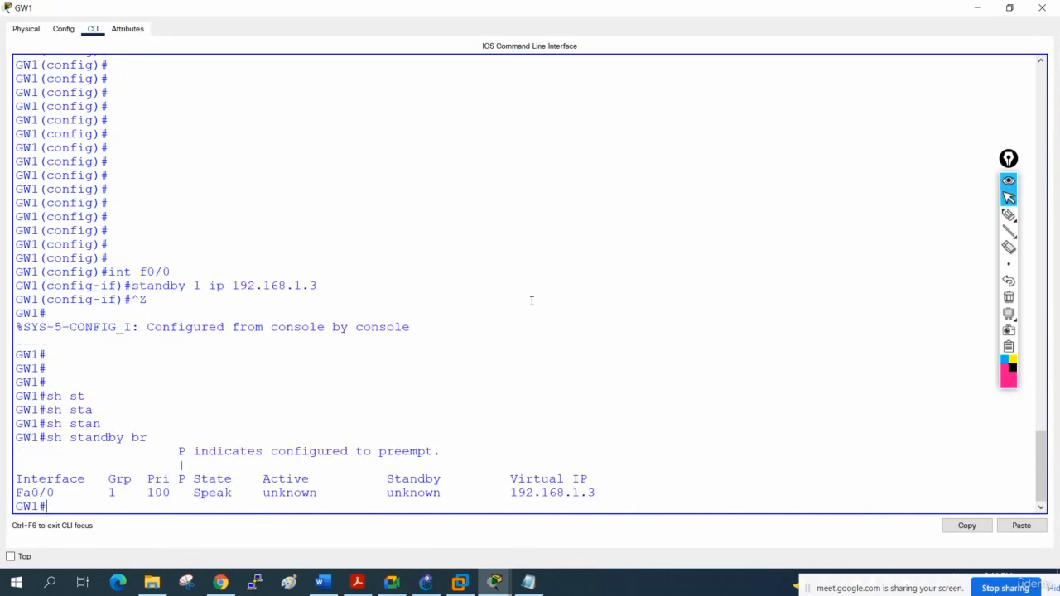
- Underline the State value in GW1's standby output with the annotation pen, and clear the annotations
{"action": "left_click", "coordinate": [1008, 215]}
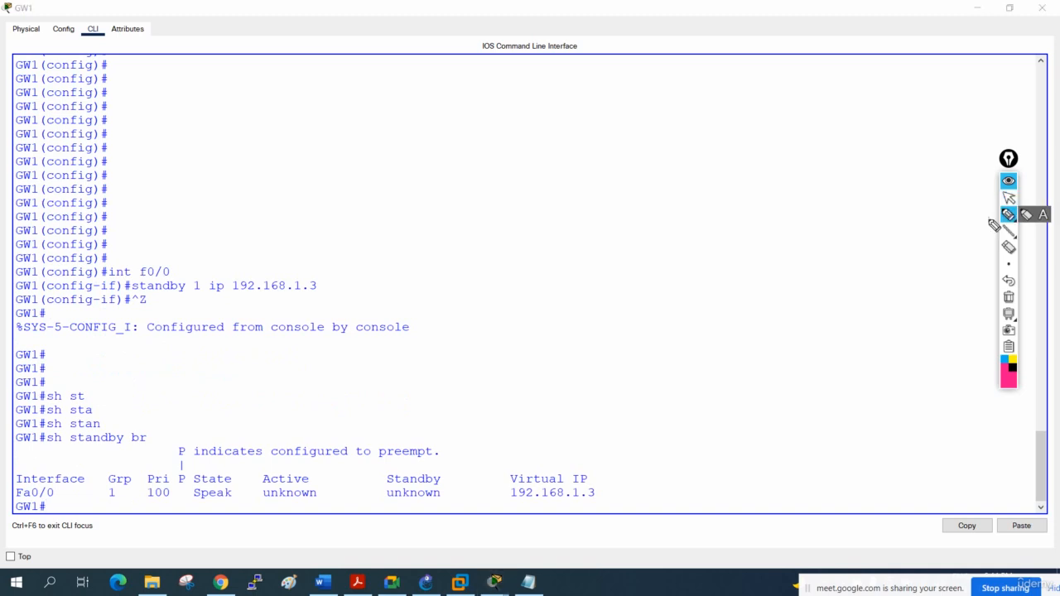
{"action": "left_click_drag", "start_coordinate": [195, 500], "coordinate": [236, 498]}
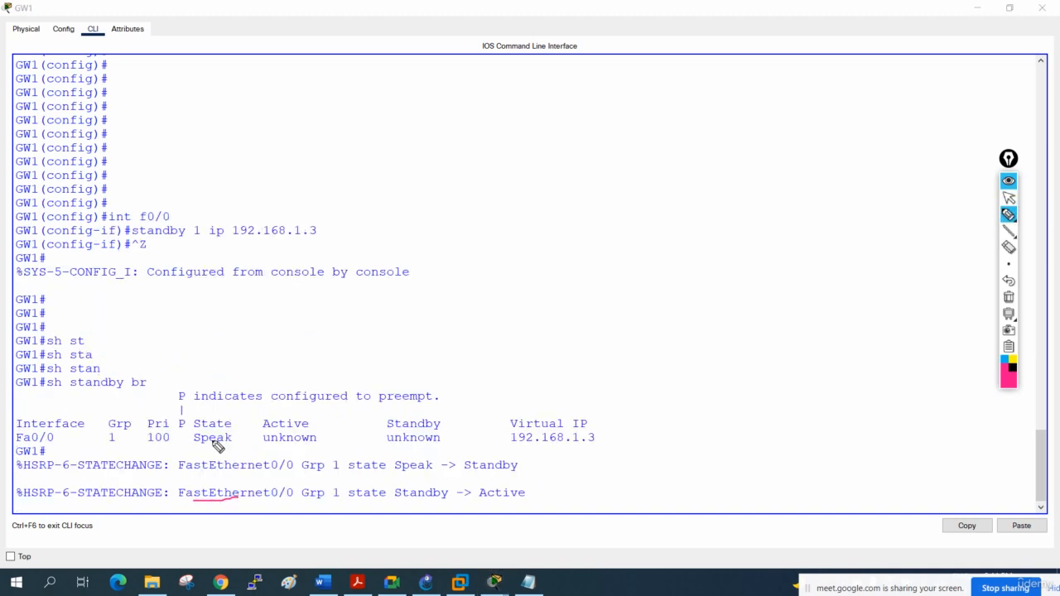
{"action": "left_click_drag", "start_coordinate": [198, 450], "coordinate": [229, 452]}
{"action": "left_click", "coordinate": [1008, 298]}
{"action": "left_click", "coordinate": [1009, 197]}
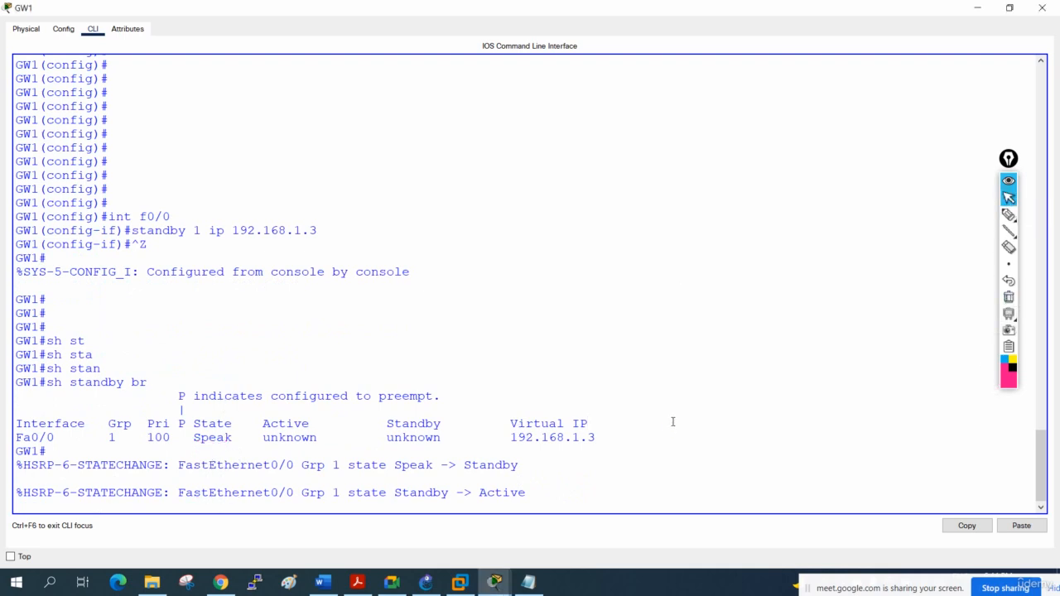
- Run sh standby br again on GW1 to check its updated HSRP state
{"action": "key", "text": "Return"}
{"action": "key", "text": "Return"}
{"action": "key", "text": "Up"}
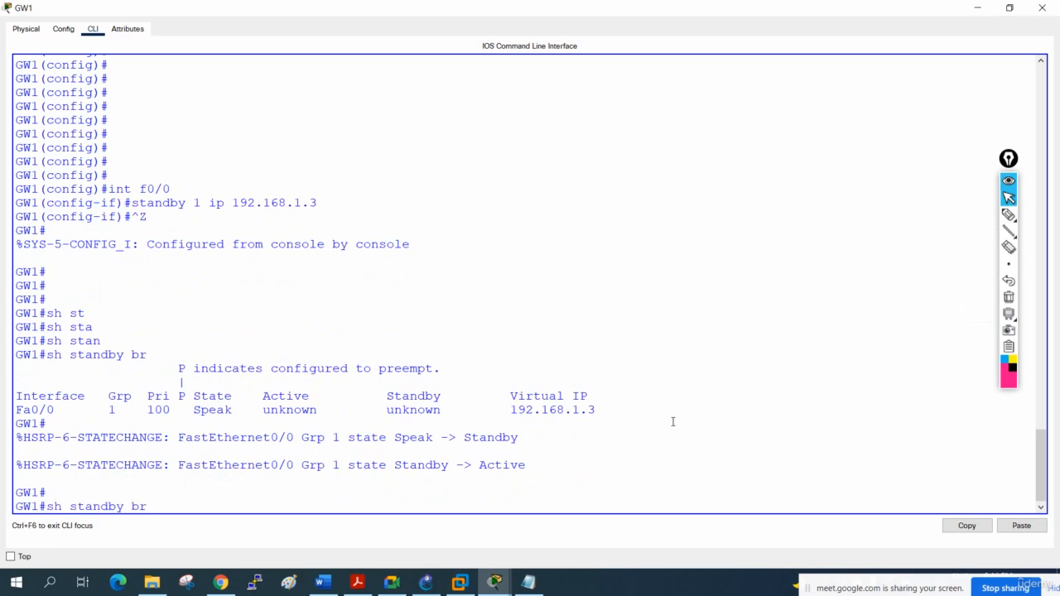
{"action": "key", "text": "Return"}
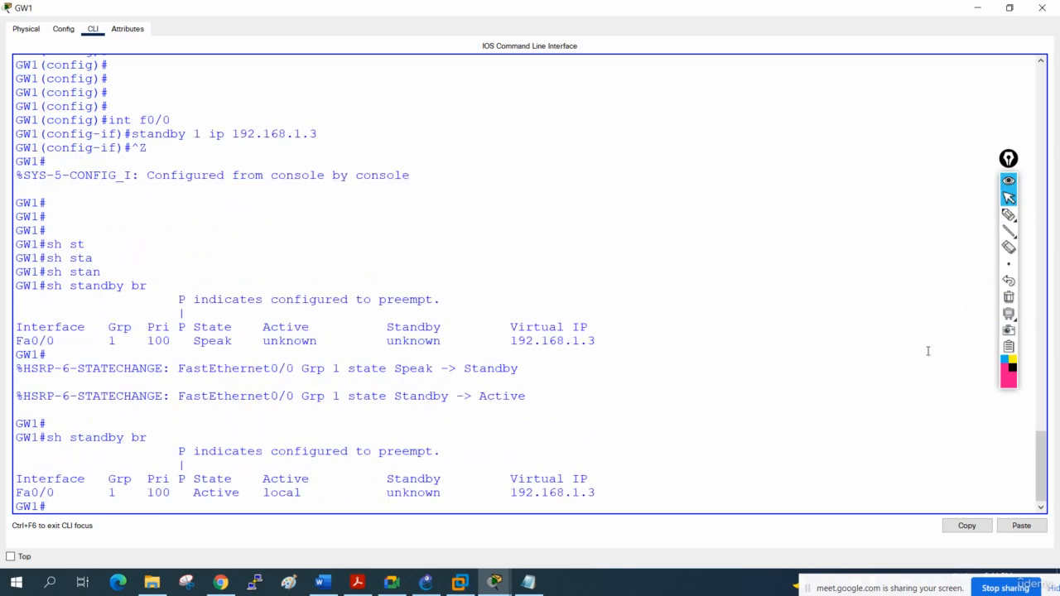
- Circle the GW1 window title, the Active column and the GW1 prompt, and underline the State and Active values in the latest output
{"action": "left_click", "coordinate": [1009, 214]}
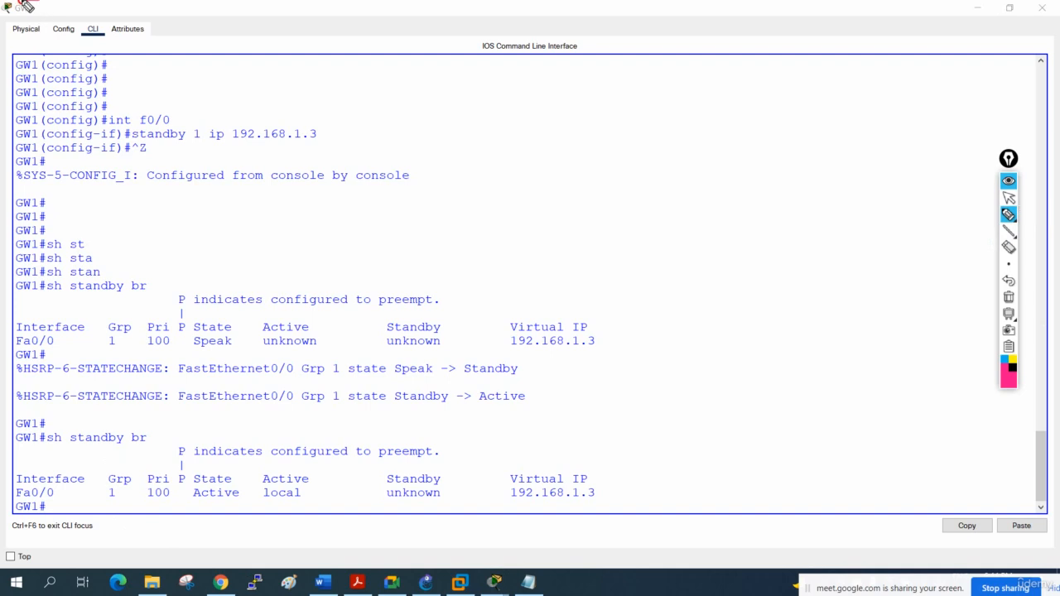
{"action": "mouse_move", "coordinate": [9, 5]}
{"action": "left_mouse_down"}
{"action": "mouse_move", "coordinate": [38, 19]}
{"action": "mouse_move", "coordinate": [38, 3]}
{"action": "left_mouse_up"}
{"action": "left_click_drag", "start_coordinate": [196, 502], "coordinate": [238, 497]}
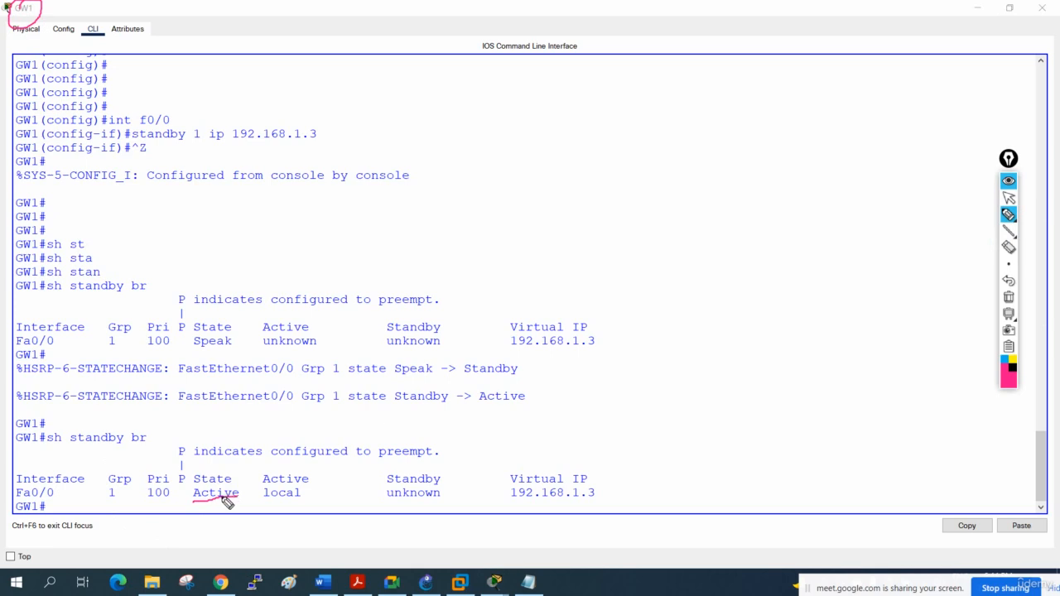
{"action": "mouse_move", "coordinate": [319, 475]}
{"action": "left_mouse_down"}
{"action": "mouse_move", "coordinate": [265, 471]}
{"action": "mouse_move", "coordinate": [286, 522]}
{"action": "mouse_move", "coordinate": [303, 472]}
{"action": "left_mouse_up"}
{"action": "left_click_drag", "start_coordinate": [264, 501], "coordinate": [301, 503]}
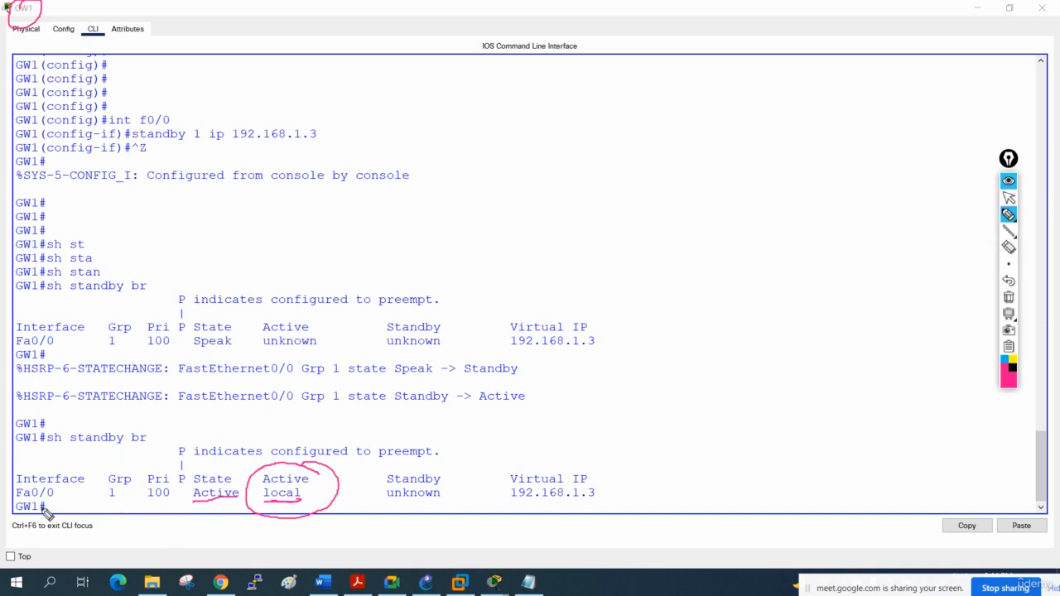
{"action": "mouse_move", "coordinate": [48, 502]}
{"action": "left_mouse_down"}
{"action": "mouse_move", "coordinate": [10, 500]}
{"action": "mouse_move", "coordinate": [54, 509]}
{"action": "mouse_move", "coordinate": [49, 499]}
{"action": "left_mouse_up"}
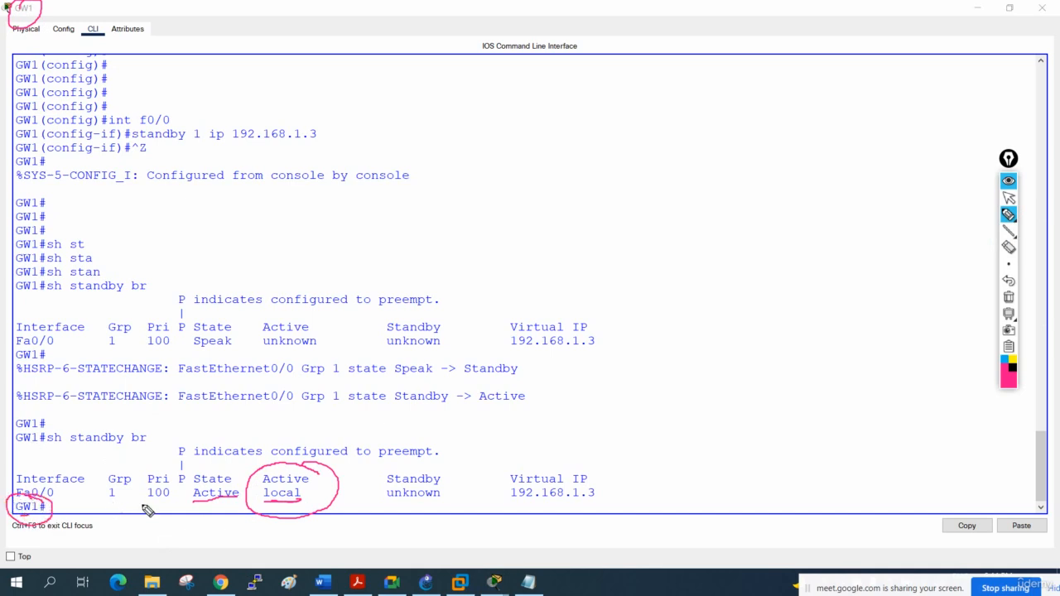
- Circle the Virtual IP and Grp columns, underline the priority and interface values, and clear all annotations
{"action": "mouse_move", "coordinate": [502, 503]}
{"action": "left_mouse_down"}
{"action": "mouse_move", "coordinate": [609, 472]}
{"action": "mouse_move", "coordinate": [502, 466]}
{"action": "mouse_move", "coordinate": [530, 509]}
{"action": "left_mouse_up"}
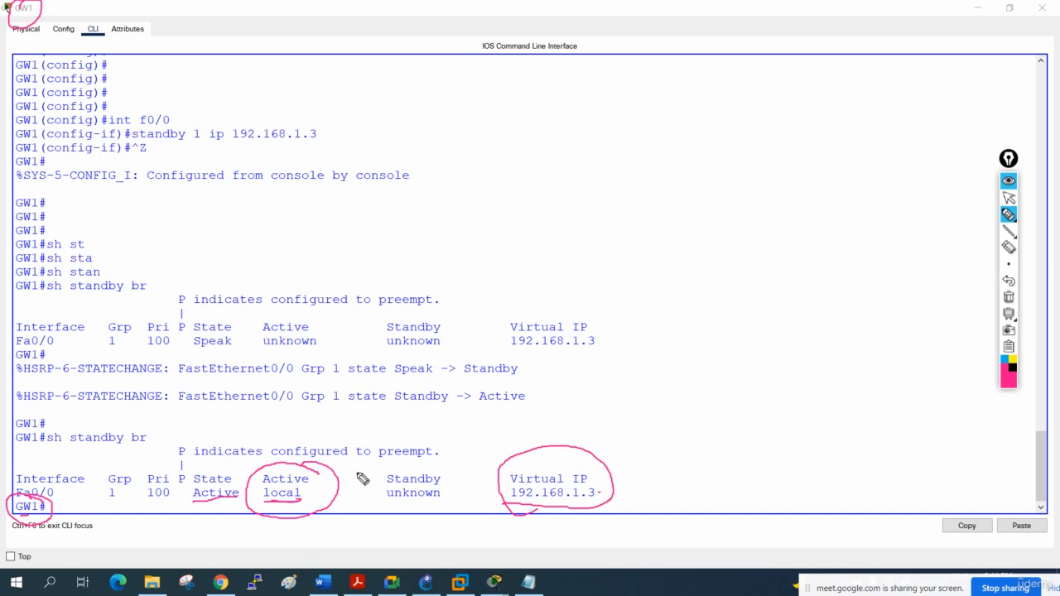
{"action": "left_click_drag", "start_coordinate": [150, 503], "coordinate": [176, 506]}
{"action": "mouse_move", "coordinate": [131, 468]}
{"action": "left_mouse_down"}
{"action": "mouse_move", "coordinate": [97, 472]}
{"action": "mouse_move", "coordinate": [120, 511]}
{"action": "mouse_move", "coordinate": [111, 466]}
{"action": "left_mouse_up"}
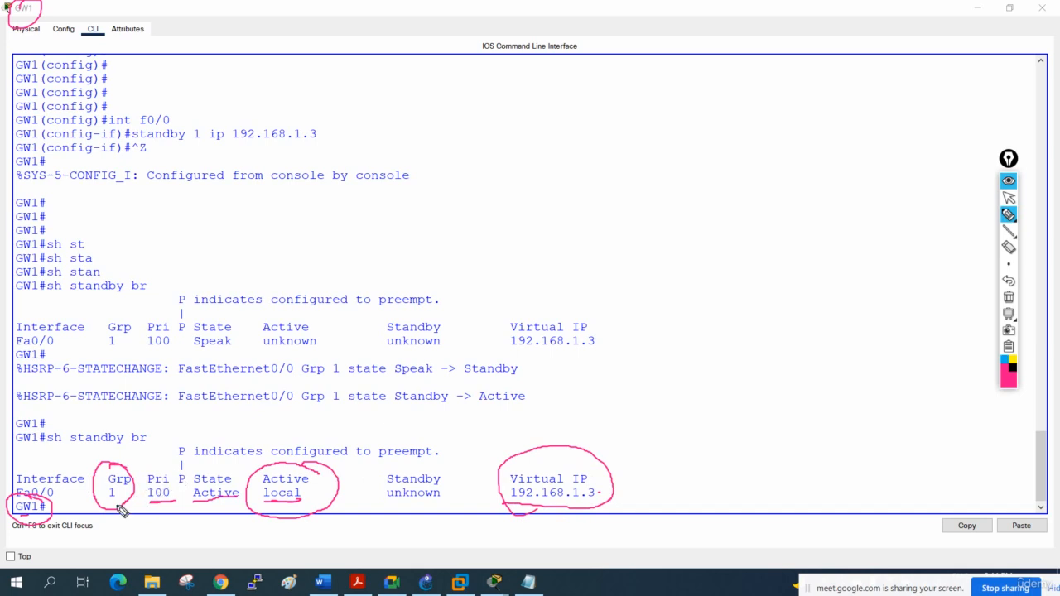
{"action": "left_click", "coordinate": [113, 503]}
{"action": "left_click_drag", "start_coordinate": [17, 499], "coordinate": [60, 492]}
{"action": "left_click", "coordinate": [1008, 296]}
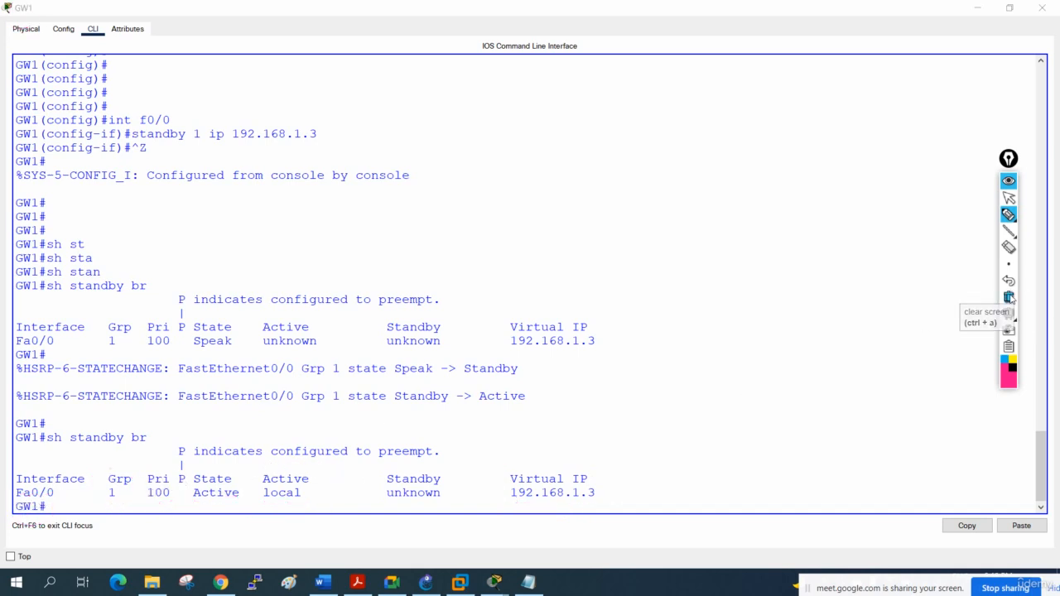
{"action": "left_click", "coordinate": [1009, 198]}
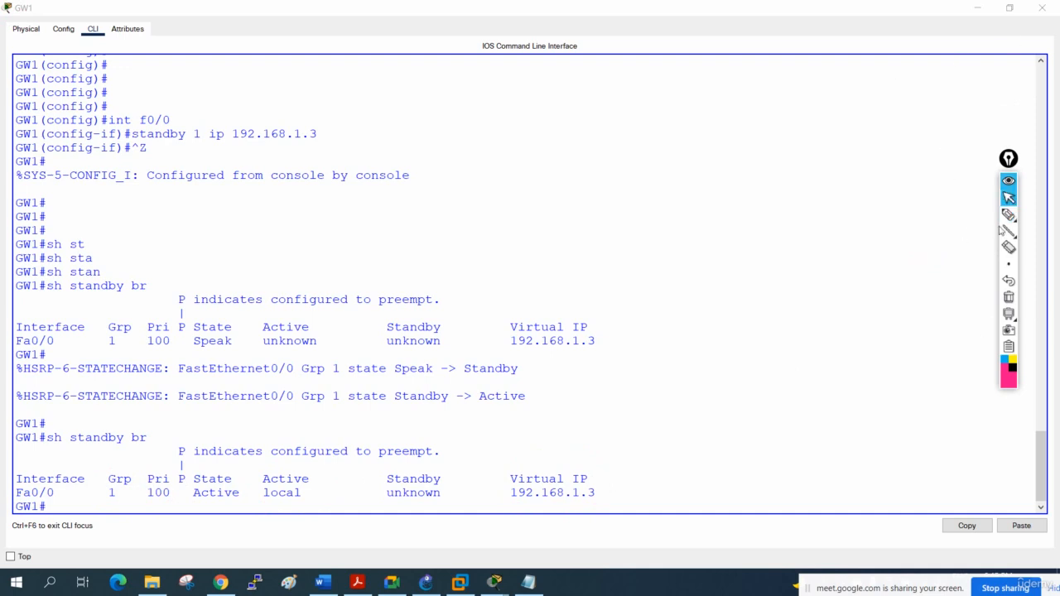
- Underline the Pri value in GW1's latest standby output with the annotation pen
{"action": "left_click", "coordinate": [1009, 214]}
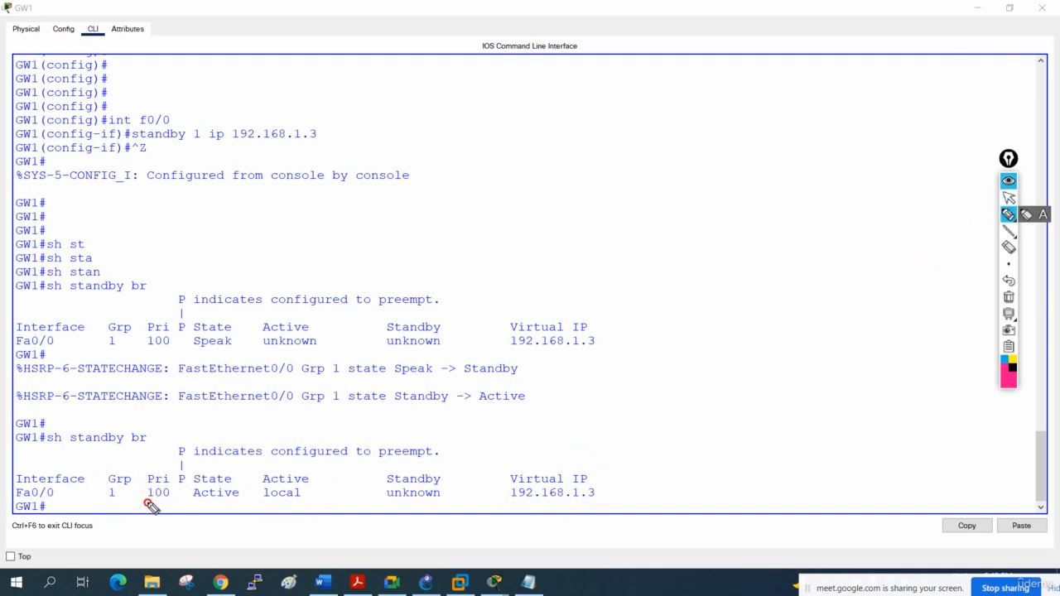
{"action": "left_click_drag", "start_coordinate": [146, 503], "coordinate": [171, 502]}
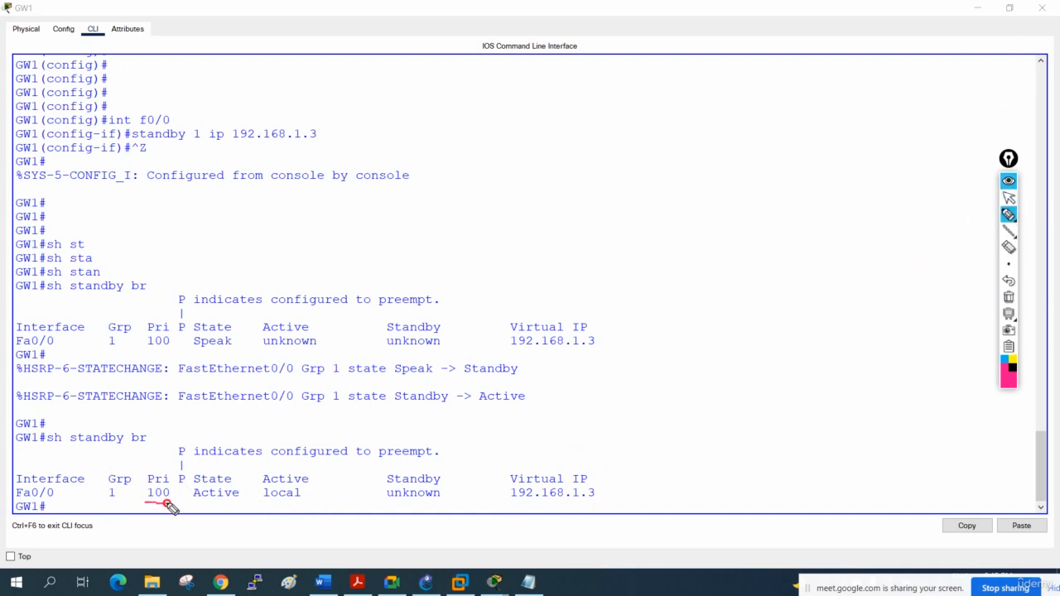
{"action": "left_click", "coordinate": [1009, 198]}
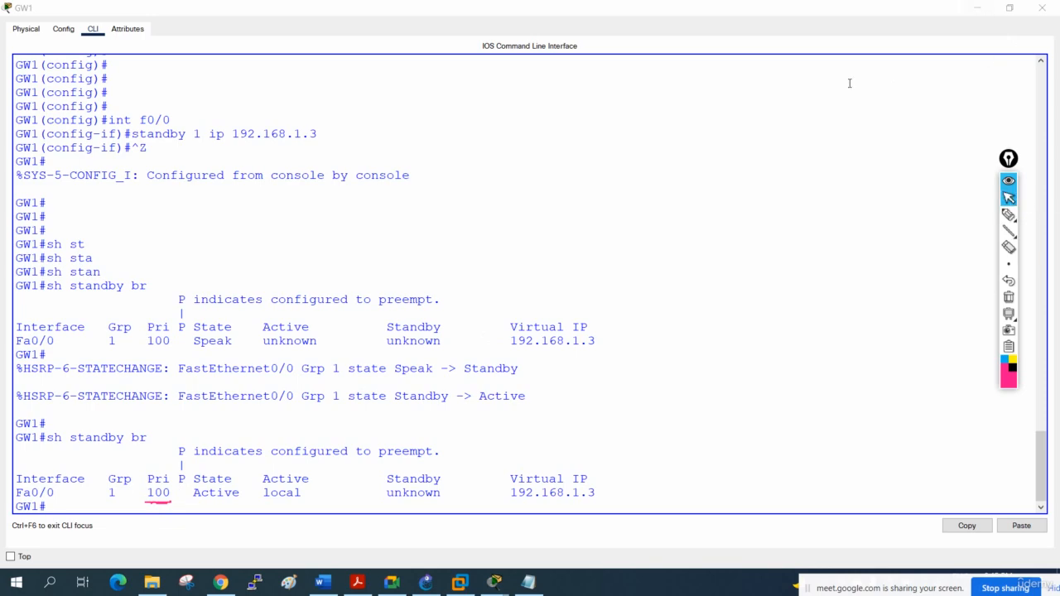
- Switch to GW2's command line and leave configuration mode for the privileged prompt
{"action": "left_click", "coordinate": [974, 9]}
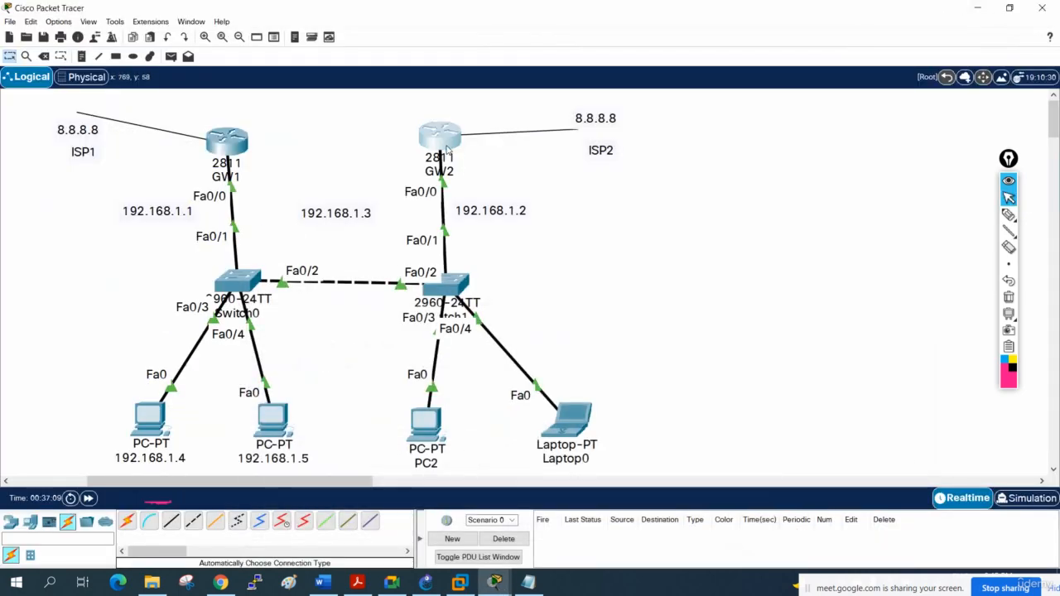
{"action": "left_click", "coordinate": [435, 139]}
{"action": "left_click", "coordinate": [674, 94]}
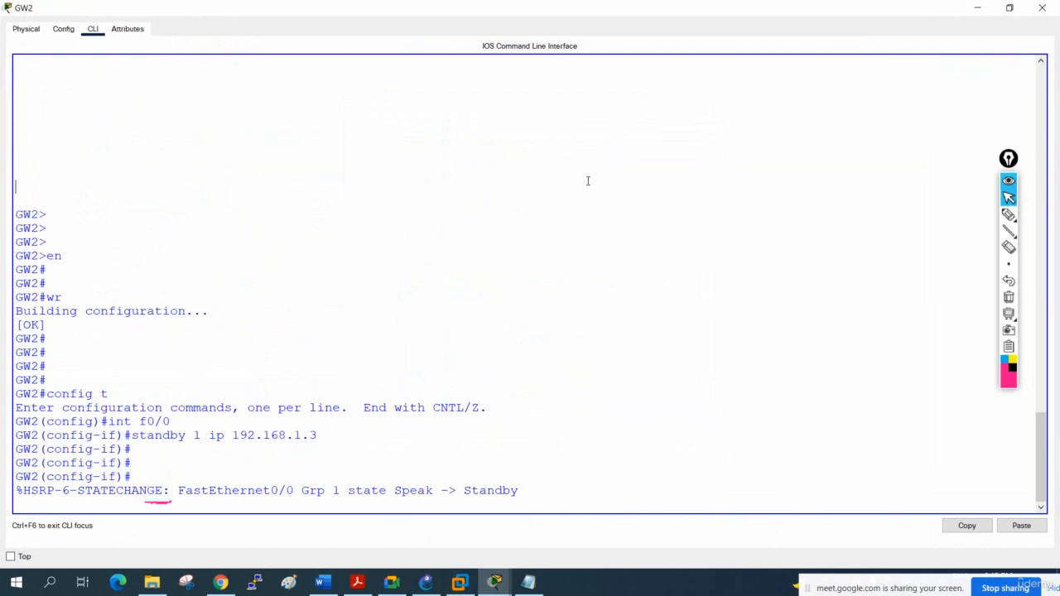
{"action": "key", "text": "ctrl+z"}
{"action": "key", "text": "Return"}
{"action": "key", "text": "Return"}
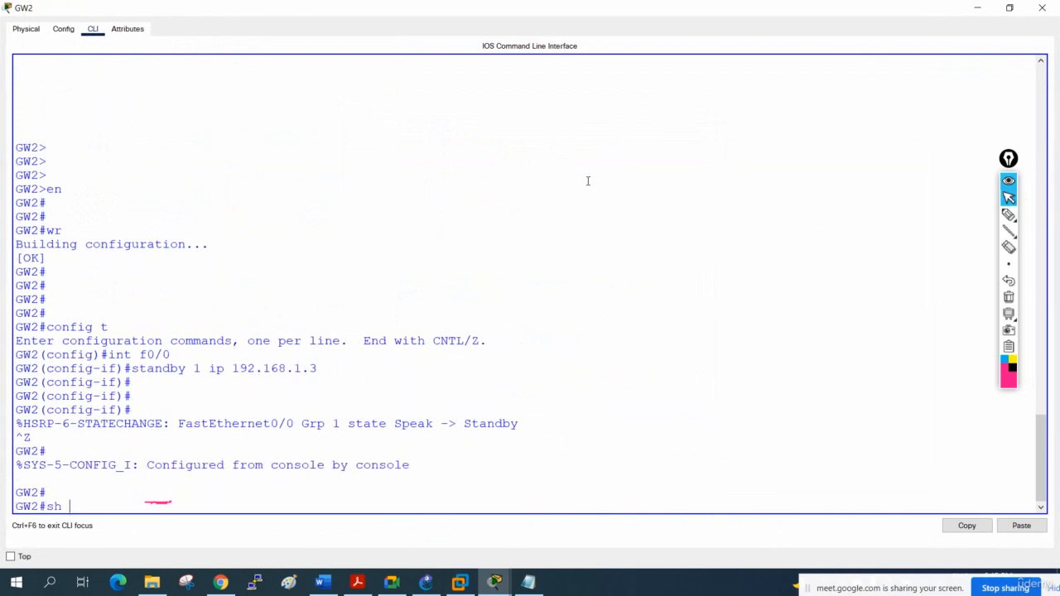
- Run sh standby br on GW2 to check its HSRP state
{"action": "type", "text": "t"}
{"action": "key", "text": "Tab"}
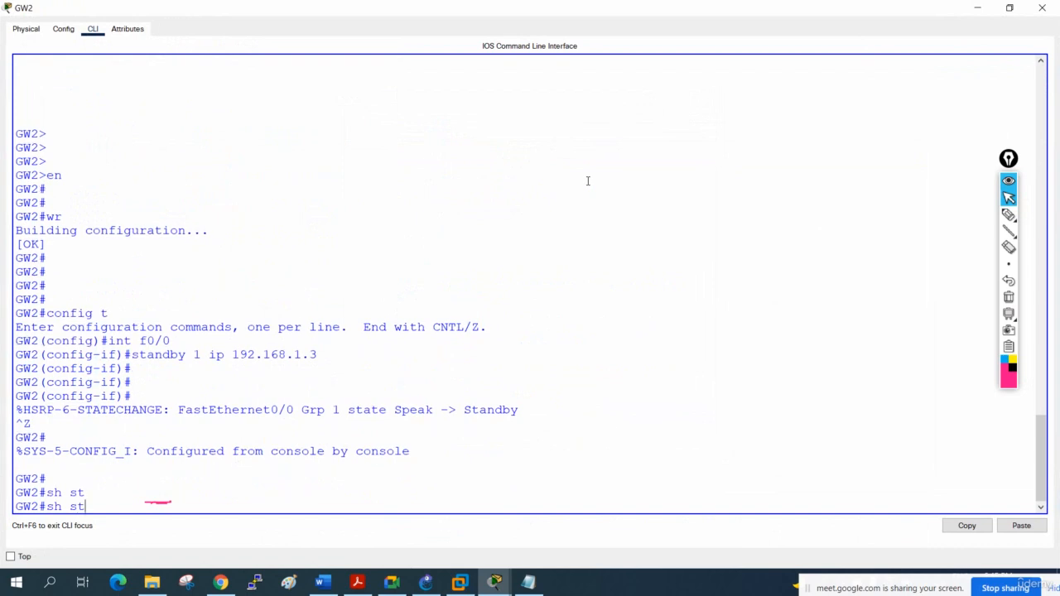
{"action": "type", "text": "and"}
{"action": "key", "text": "Tab"}
{"action": "type", "text": "br"}
{"action": "key", "text": "Return"}
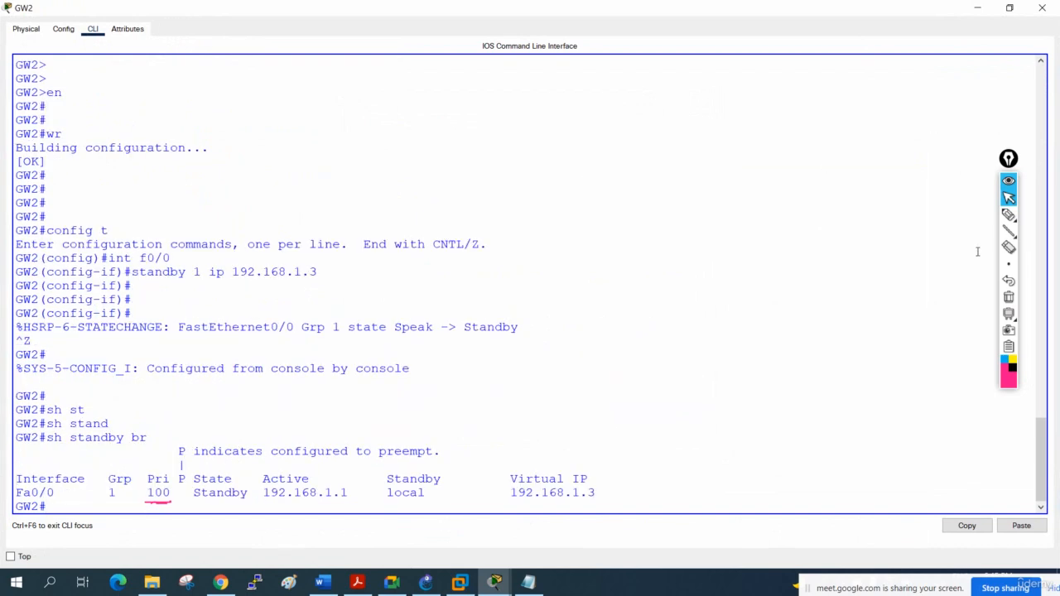
- Circle the Pri, Grp and Interface columns in GW2's standby output with the pen, and clear all annotations
{"action": "left_click", "coordinate": [1007, 214]}
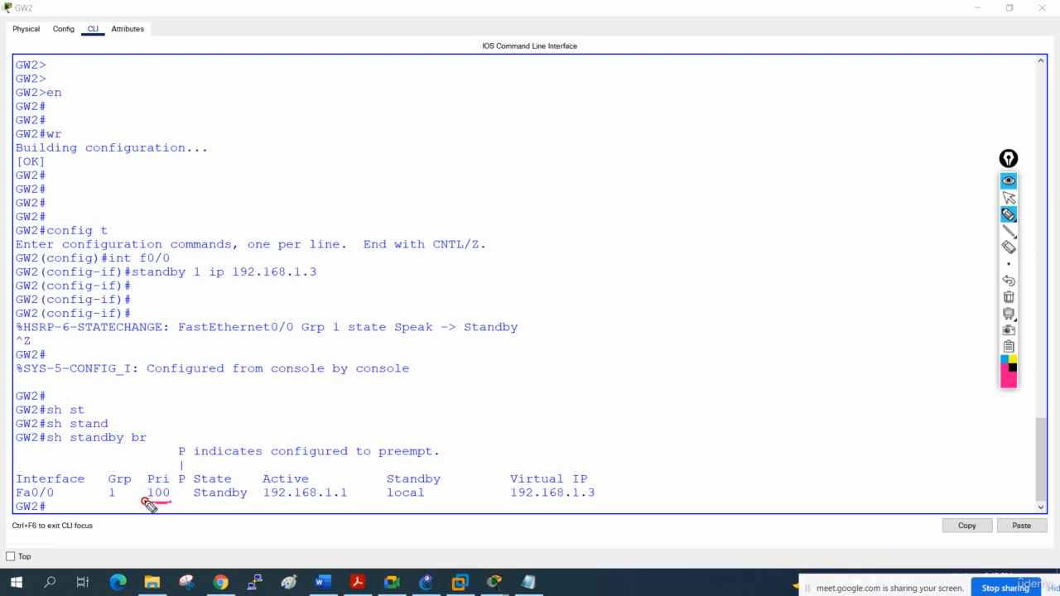
{"action": "mouse_move", "coordinate": [146, 501]}
{"action": "left_mouse_down"}
{"action": "mouse_move", "coordinate": [157, 478]}
{"action": "mouse_move", "coordinate": [137, 497]}
{"action": "mouse_move", "coordinate": [162, 507]}
{"action": "left_mouse_up"}
{"action": "mouse_move", "coordinate": [124, 476]}
{"action": "left_mouse_down"}
{"action": "mouse_move", "coordinate": [124, 501]}
{"action": "mouse_move", "coordinate": [106, 502]}
{"action": "left_mouse_up"}
{"action": "mouse_move", "coordinate": [58, 468]}
{"action": "left_mouse_down"}
{"action": "mouse_move", "coordinate": [36, 503]}
{"action": "mouse_move", "coordinate": [60, 477]}
{"action": "left_mouse_up"}
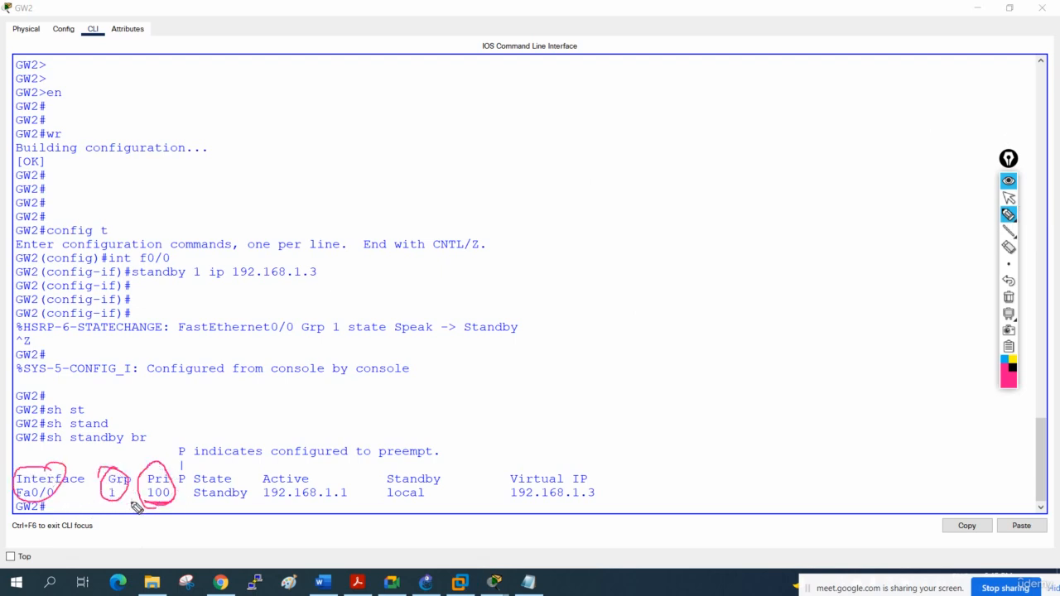
{"action": "left_click", "coordinate": [1010, 298]}
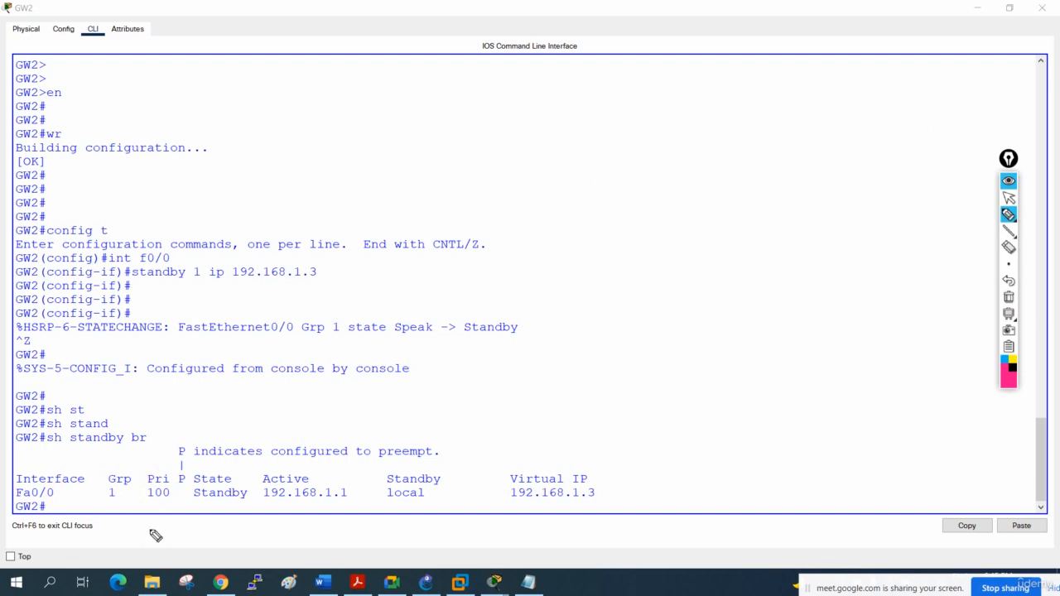
- Underline GW2's Pri value, circle the Active column, and handwrite G1 with 192.168.1.1 and G2 with 192.168.1.2 in the empty console area
{"action": "left_click_drag", "start_coordinate": [147, 499], "coordinate": [170, 499]}
{"action": "mouse_move", "coordinate": [356, 488]}
{"action": "left_mouse_down"}
{"action": "mouse_move", "coordinate": [294, 456]}
{"action": "mouse_move", "coordinate": [265, 499]}
{"action": "mouse_move", "coordinate": [362, 500]}
{"action": "mouse_move", "coordinate": [331, 480]}
{"action": "mouse_move", "coordinate": [330, 499]}
{"action": "left_mouse_up"}
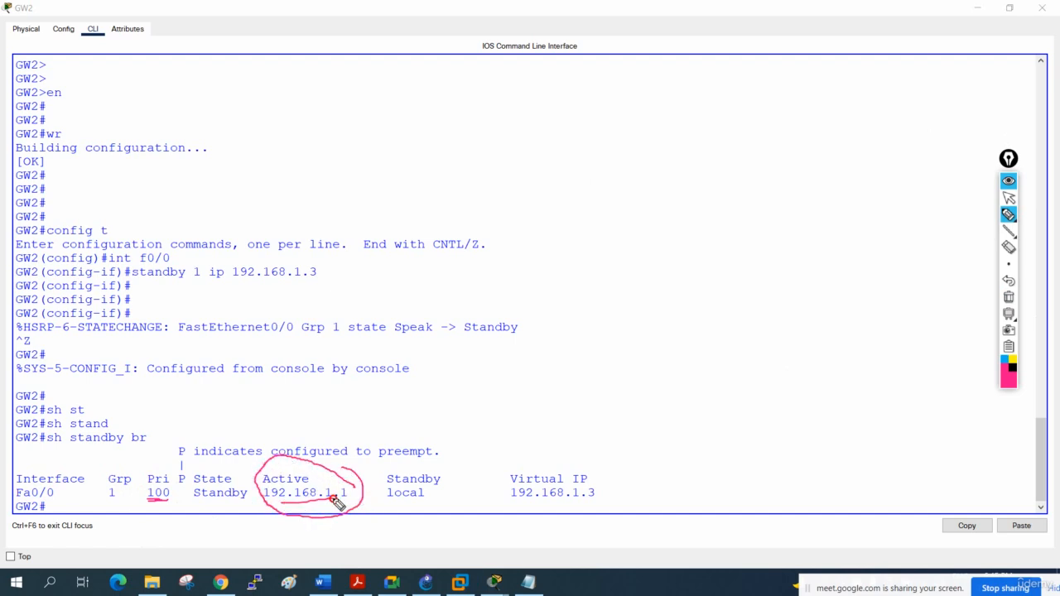
{"action": "mouse_move", "coordinate": [566, 260]}
{"action": "left_mouse_down"}
{"action": "mouse_move", "coordinate": [558, 270]}
{"action": "mouse_move", "coordinate": [750, 218]}
{"action": "mouse_move", "coordinate": [779, 229]}
{"action": "left_mouse_up"}
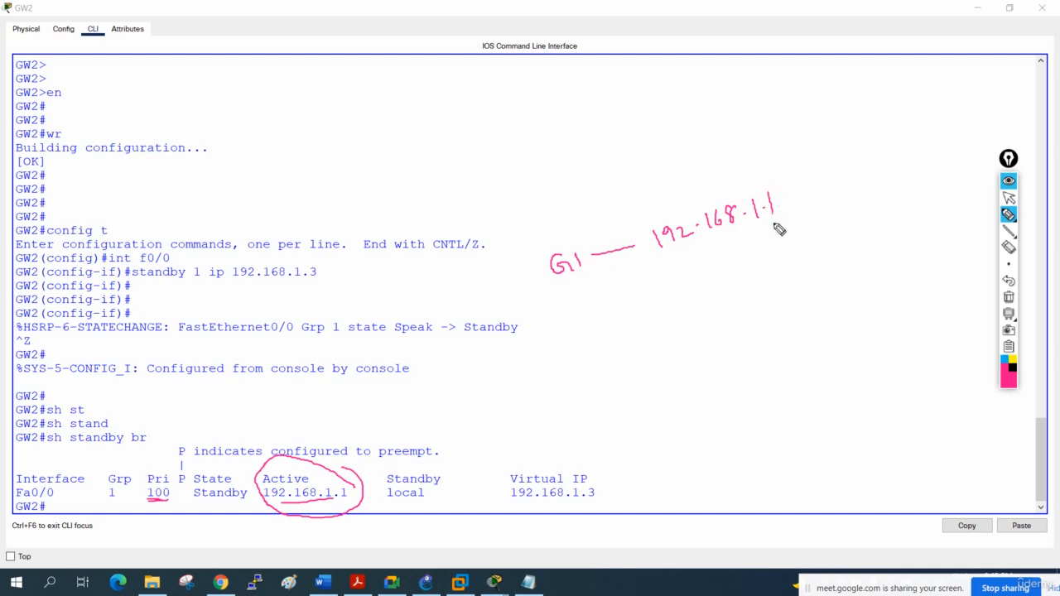
{"action": "mouse_move", "coordinate": [581, 292]}
{"action": "left_mouse_down"}
{"action": "mouse_move", "coordinate": [571, 301]}
{"action": "mouse_move", "coordinate": [589, 316]}
{"action": "mouse_move", "coordinate": [615, 316]}
{"action": "mouse_move", "coordinate": [853, 222]}
{"action": "left_mouse_up"}
{"action": "left_click", "coordinate": [834, 238]}
- Handwrite the priority 100 beside both the G1 and G2 addresses and put an X after each
{"action": "mouse_move", "coordinate": [787, 196]}
{"action": "left_mouse_down"}
{"action": "mouse_move", "coordinate": [829, 170]}
{"action": "mouse_move", "coordinate": [867, 168]}
{"action": "mouse_move", "coordinate": [876, 149]}
{"action": "left_mouse_up"}
{"action": "left_click_drag", "start_coordinate": [881, 151], "coordinate": [892, 143]}
{"action": "left_click_drag", "start_coordinate": [861, 197], "coordinate": [906, 184]}
{"action": "mouse_move", "coordinate": [919, 167]}
{"action": "left_mouse_down"}
{"action": "mouse_move", "coordinate": [928, 176]}
{"action": "mouse_move", "coordinate": [931, 165]}
{"action": "left_mouse_up"}
{"action": "mouse_move", "coordinate": [934, 167]}
{"action": "left_mouse_down"}
{"action": "mouse_move", "coordinate": [970, 157]}
{"action": "mouse_move", "coordinate": [961, 160]}
{"action": "left_mouse_up"}
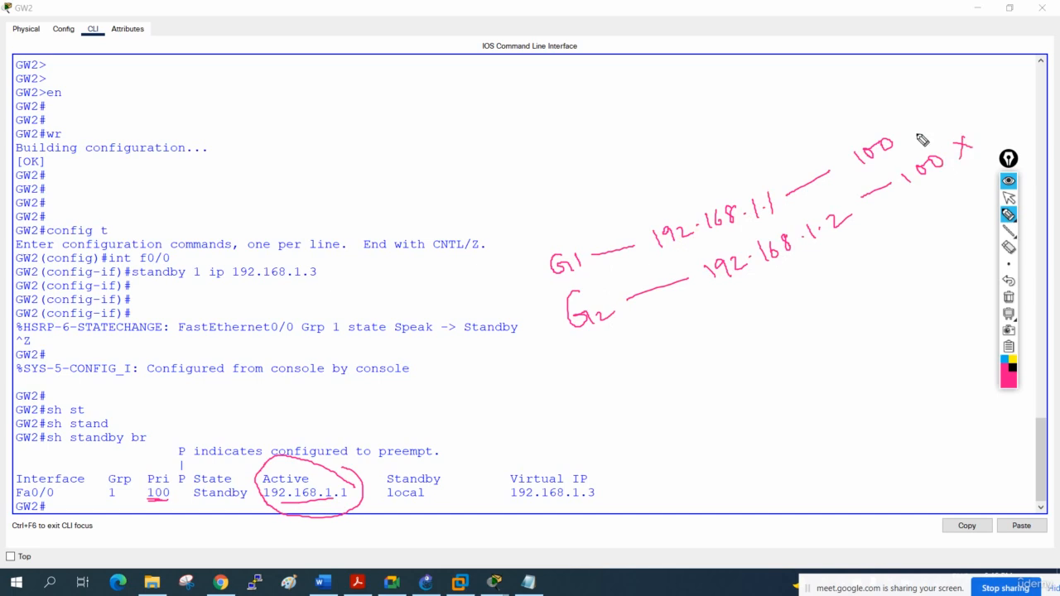
{"action": "left_click_drag", "start_coordinate": [901, 133], "coordinate": [914, 142]}
{"action": "left_click_drag", "start_coordinate": [914, 129], "coordinate": [905, 144]}
- Point arrows at the handwritten 192.168.1.1, and underline and circle both the G1 and G2 addresses
{"action": "left_click_drag", "start_coordinate": [714, 295], "coordinate": [858, 249]}
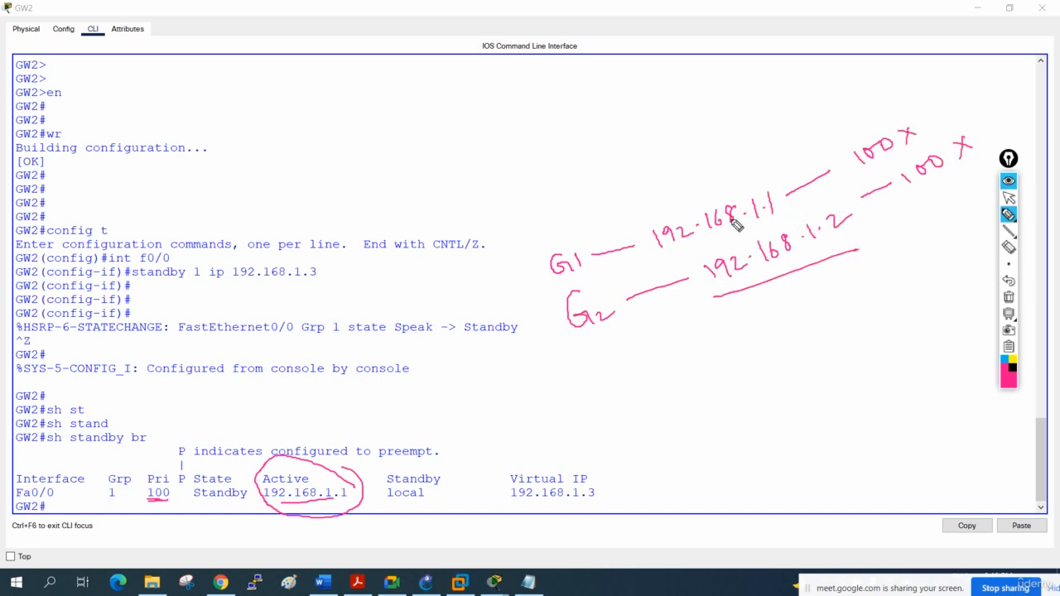
{"action": "mouse_move", "coordinate": [716, 139]}
{"action": "left_mouse_down"}
{"action": "mouse_move", "coordinate": [717, 186]}
{"action": "mouse_move", "coordinate": [722, 175]}
{"action": "left_mouse_up"}
{"action": "mouse_move", "coordinate": [790, 141]}
{"action": "left_mouse_down"}
{"action": "mouse_move", "coordinate": [769, 184]}
{"action": "mouse_move", "coordinate": [783, 175]}
{"action": "left_mouse_up"}
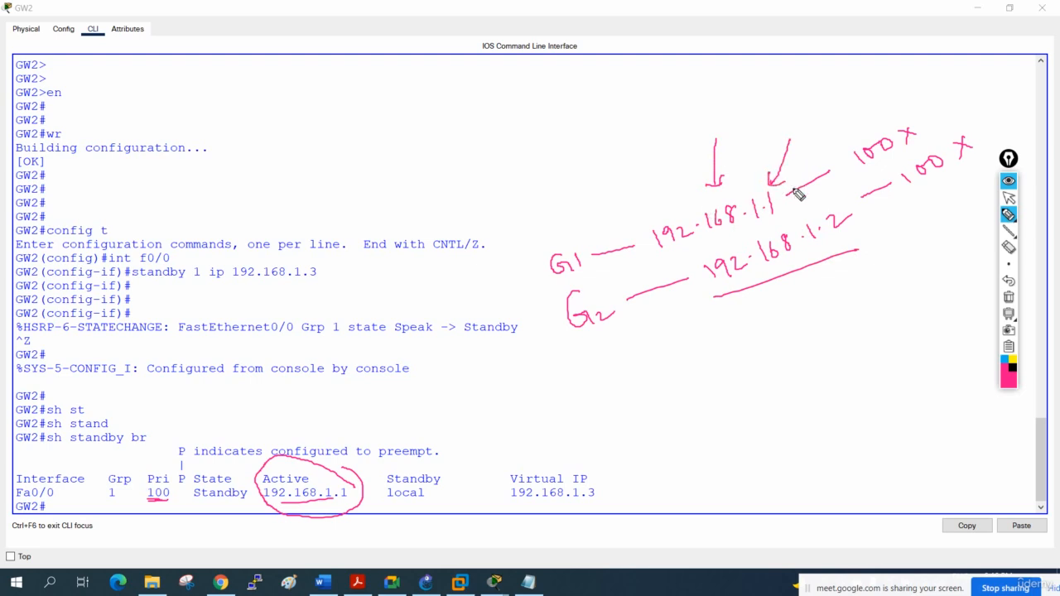
{"action": "mouse_move", "coordinate": [687, 253]}
{"action": "left_mouse_down"}
{"action": "mouse_move", "coordinate": [774, 221]}
{"action": "mouse_move", "coordinate": [795, 170]}
{"action": "mouse_move", "coordinate": [635, 224]}
{"action": "mouse_move", "coordinate": [699, 267]}
{"action": "left_mouse_up"}
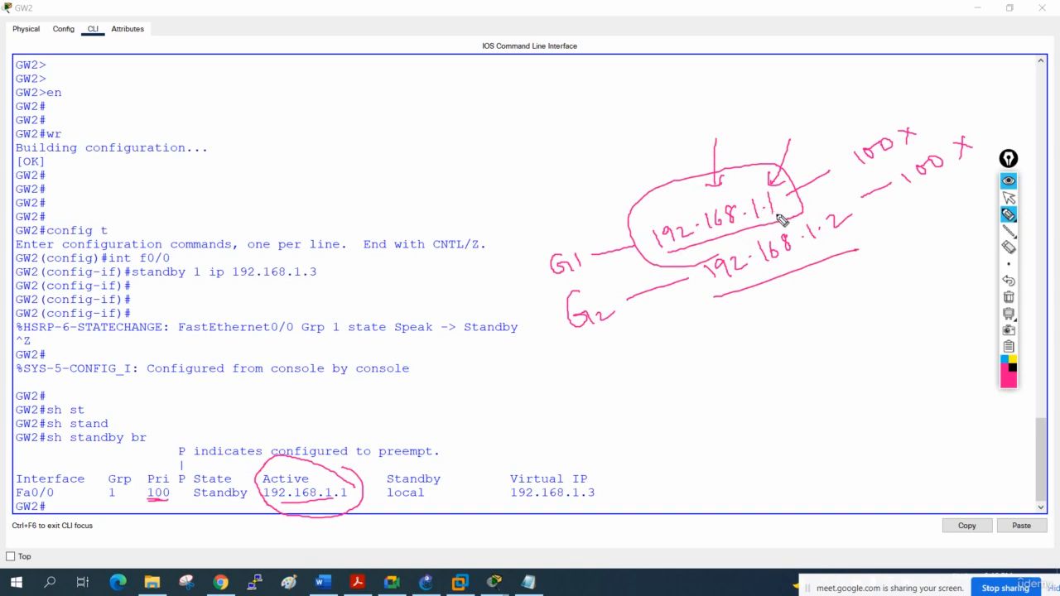
{"action": "left_click_drag", "start_coordinate": [785, 213], "coordinate": [796, 217]}
{"action": "mouse_move", "coordinate": [866, 240]}
{"action": "left_mouse_down"}
{"action": "mouse_move", "coordinate": [830, 211]}
{"action": "mouse_move", "coordinate": [695, 254]}
{"action": "mouse_move", "coordinate": [857, 221]}
{"action": "left_mouse_up"}
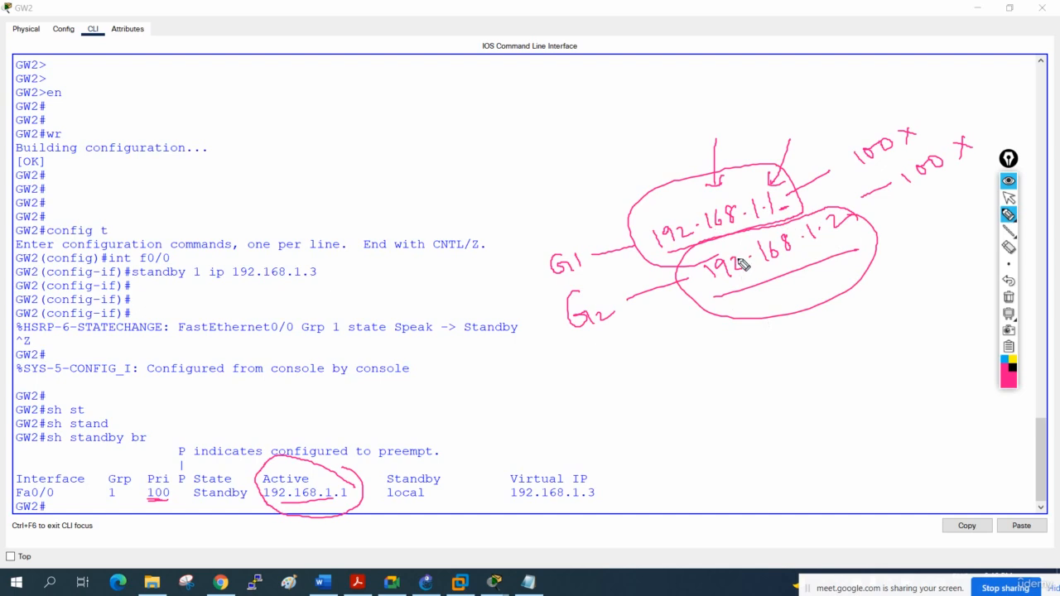
- Emphasize both handwritten addresses with extra underlines, circle 192.168.1.1 again, and clear all annotations
{"action": "left_click_drag", "start_coordinate": [717, 288], "coordinate": [820, 262]}
{"action": "left_click_drag", "start_coordinate": [666, 246], "coordinate": [790, 221]}
{"action": "mouse_move", "coordinate": [780, 186]}
{"action": "left_mouse_down"}
{"action": "mouse_move", "coordinate": [662, 207]}
{"action": "mouse_move", "coordinate": [658, 242]}
{"action": "left_mouse_up"}
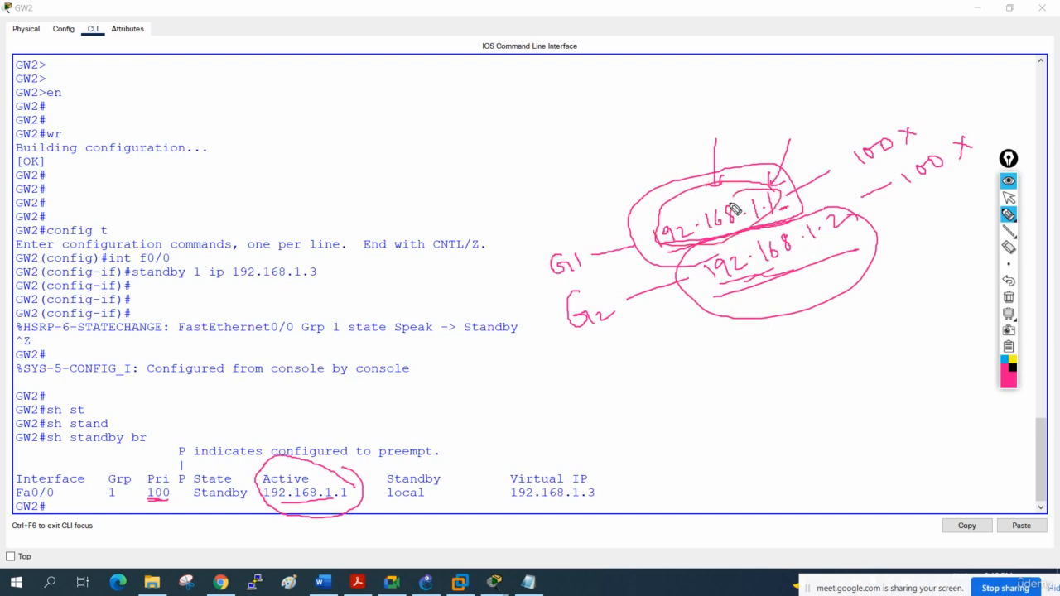
{"action": "mouse_move", "coordinate": [718, 200]}
{"action": "left_mouse_down"}
{"action": "mouse_move", "coordinate": [744, 195]}
{"action": "mouse_move", "coordinate": [734, 208]}
{"action": "left_mouse_up"}
{"action": "left_click", "coordinate": [1007, 297]}
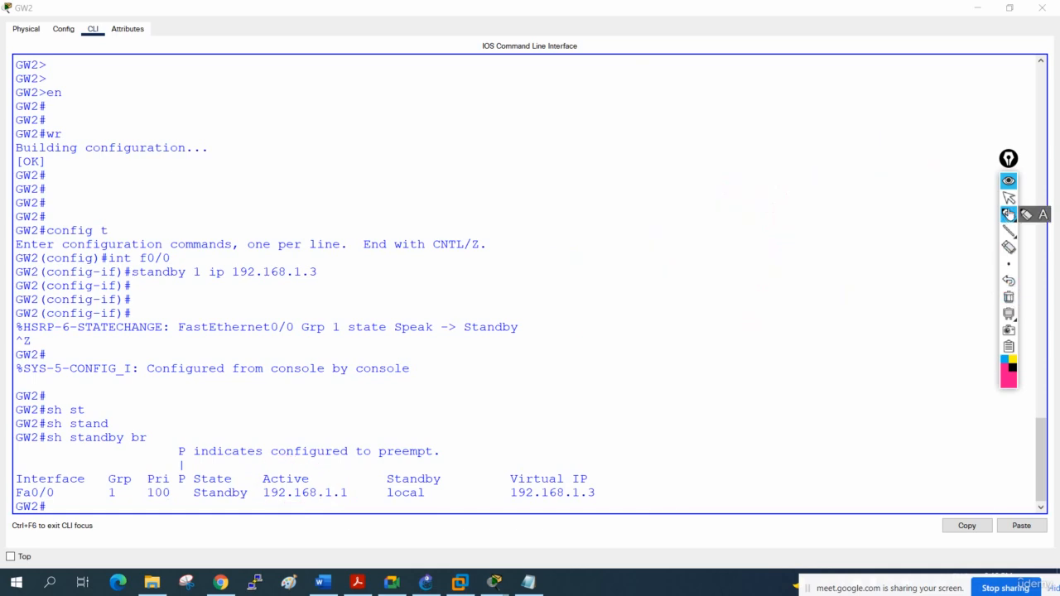
- Return to the topology, mark GW1 with an arrow and the handwritten word Active, and clear the annotations
{"action": "left_click", "coordinate": [1011, 201]}
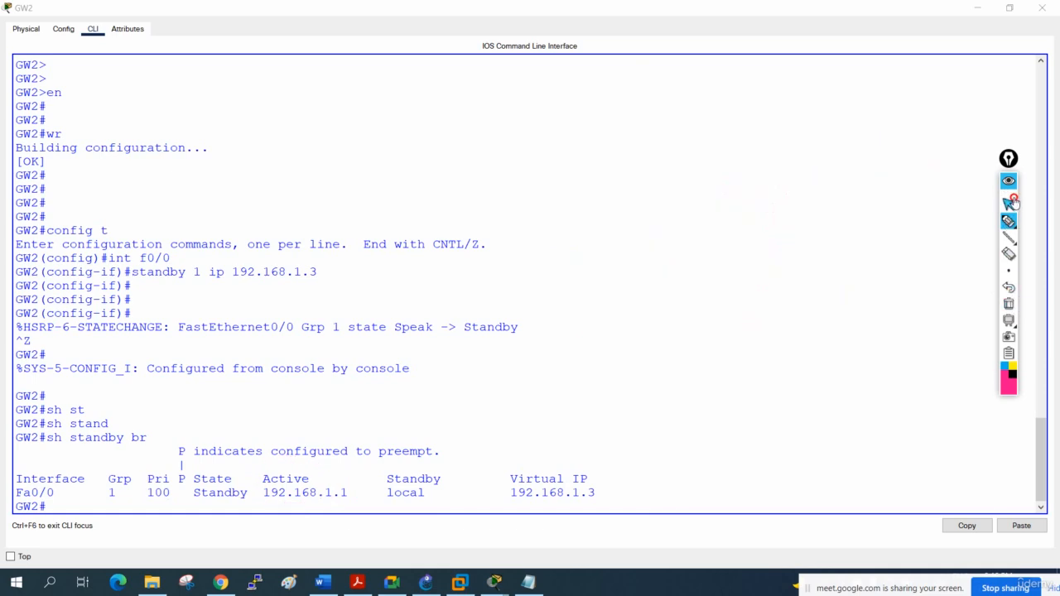
{"action": "left_click", "coordinate": [977, 9]}
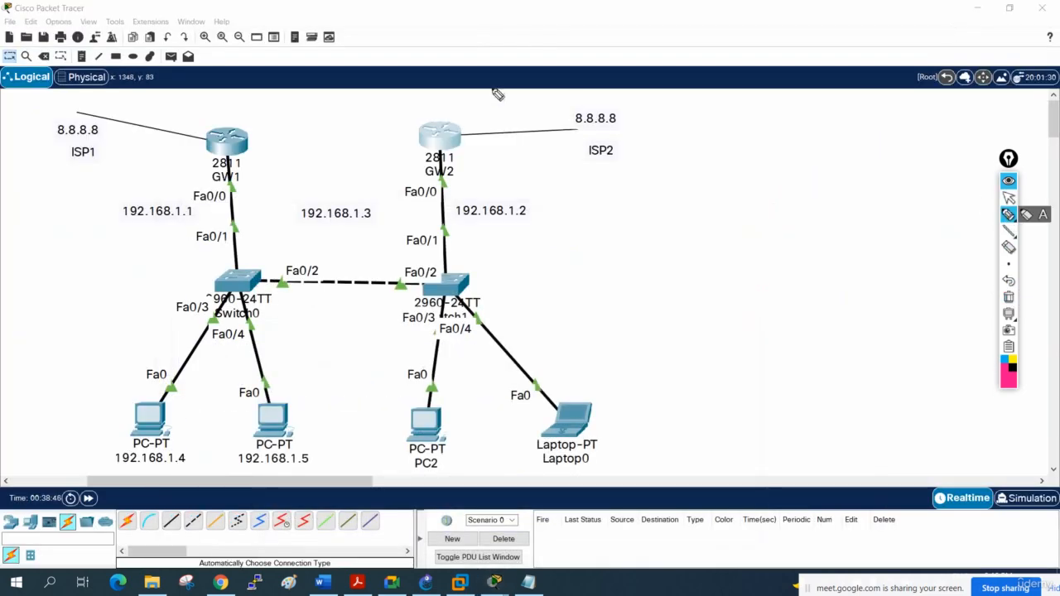
{"action": "left_click_drag", "start_coordinate": [251, 124], "coordinate": [265, 141]}
{"action": "left_click_drag", "start_coordinate": [252, 136], "coordinate": [332, 97]}
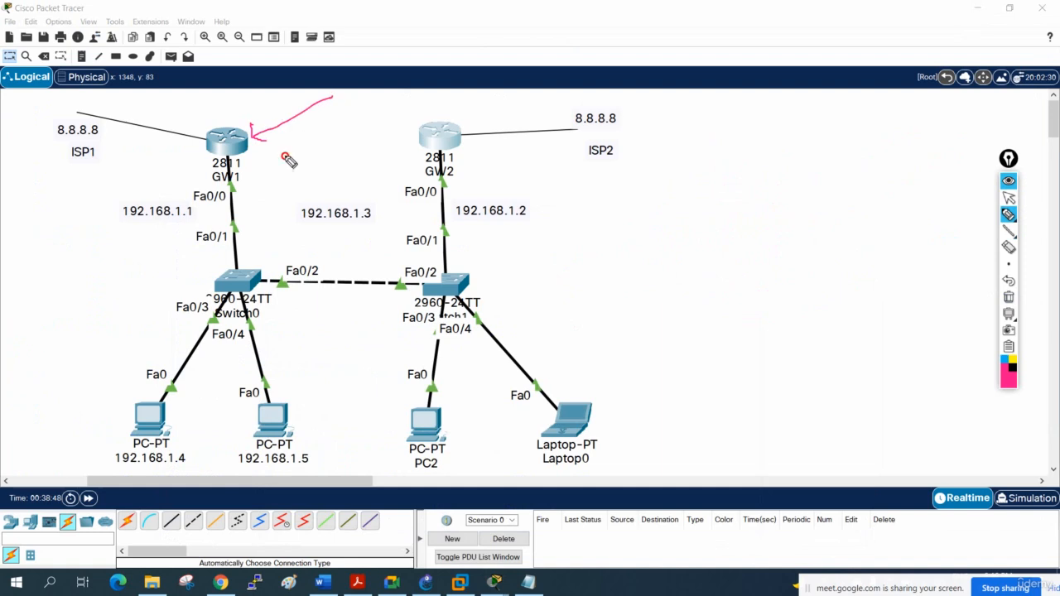
{"action": "mouse_move", "coordinate": [285, 155]}
{"action": "left_mouse_down"}
{"action": "mouse_move", "coordinate": [286, 139]}
{"action": "mouse_move", "coordinate": [372, 117]}
{"action": "mouse_move", "coordinate": [365, 126]}
{"action": "left_mouse_up"}
{"action": "left_click_drag", "start_coordinate": [312, 125], "coordinate": [330, 117]}
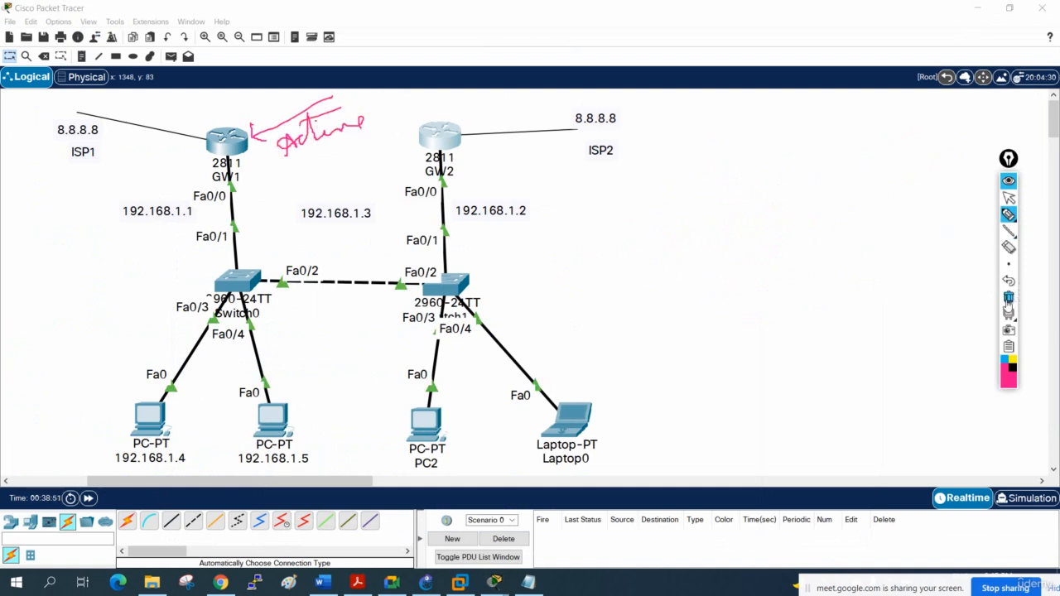
{"action": "left_click", "coordinate": [1008, 298]}
- Open the running 8.8.8.8 ping on PC 192.168.1.4 and move its window clear of both gateway routers
{"action": "left_click", "coordinate": [1009, 197]}
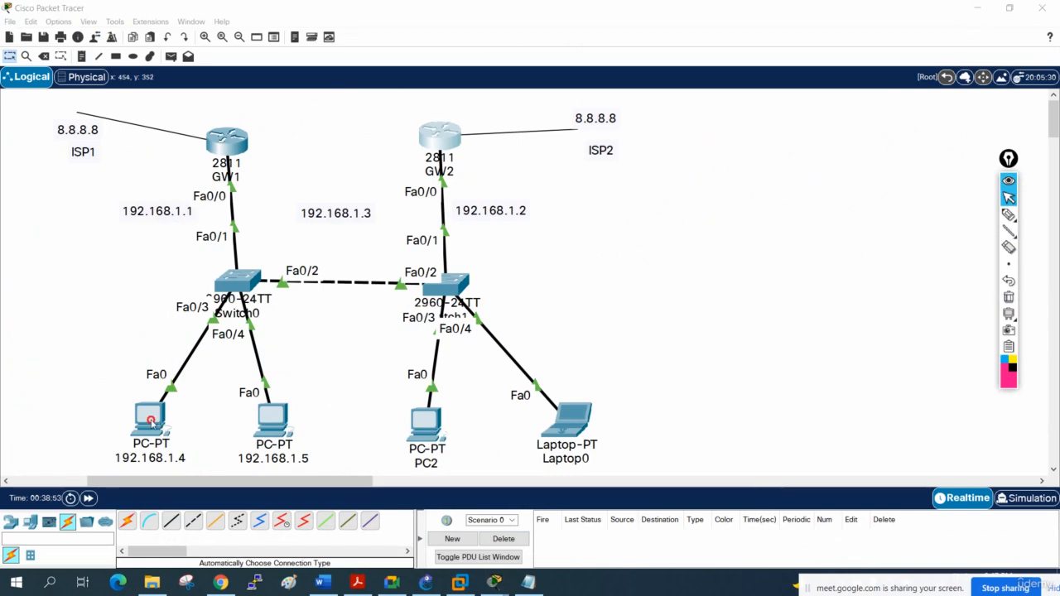
{"action": "left_click", "coordinate": [151, 421]}
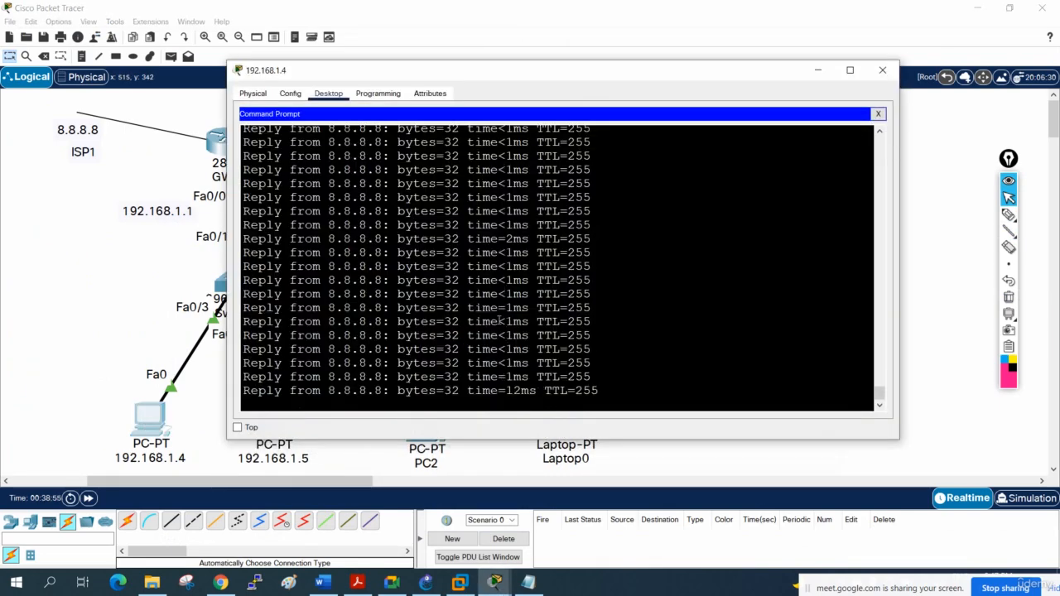
{"action": "left_click_drag", "start_coordinate": [615, 70], "coordinate": [774, 111]}
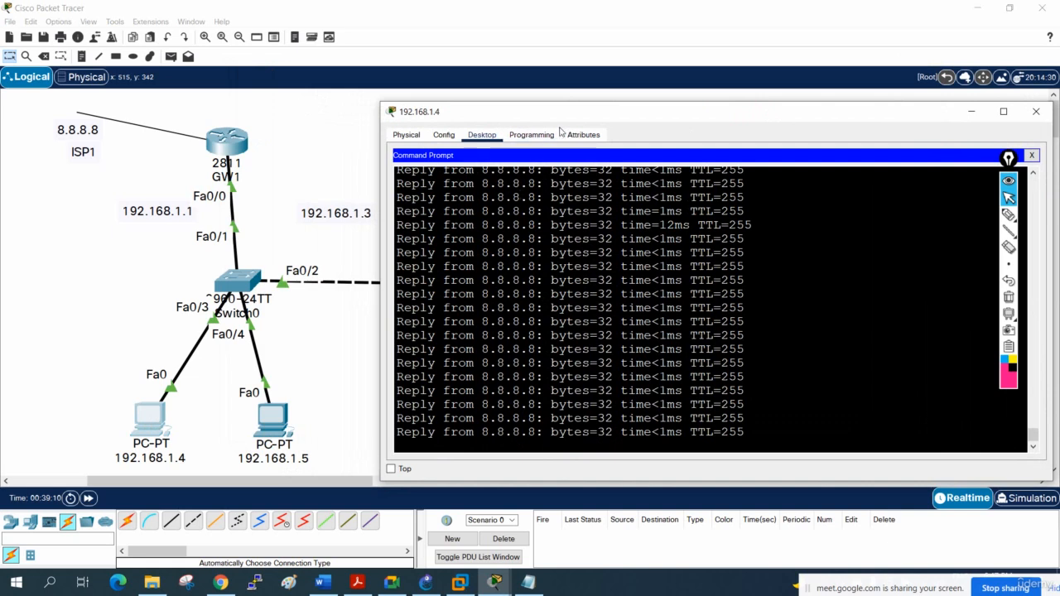
{"action": "left_click_drag", "start_coordinate": [563, 111], "coordinate": [550, 192]}
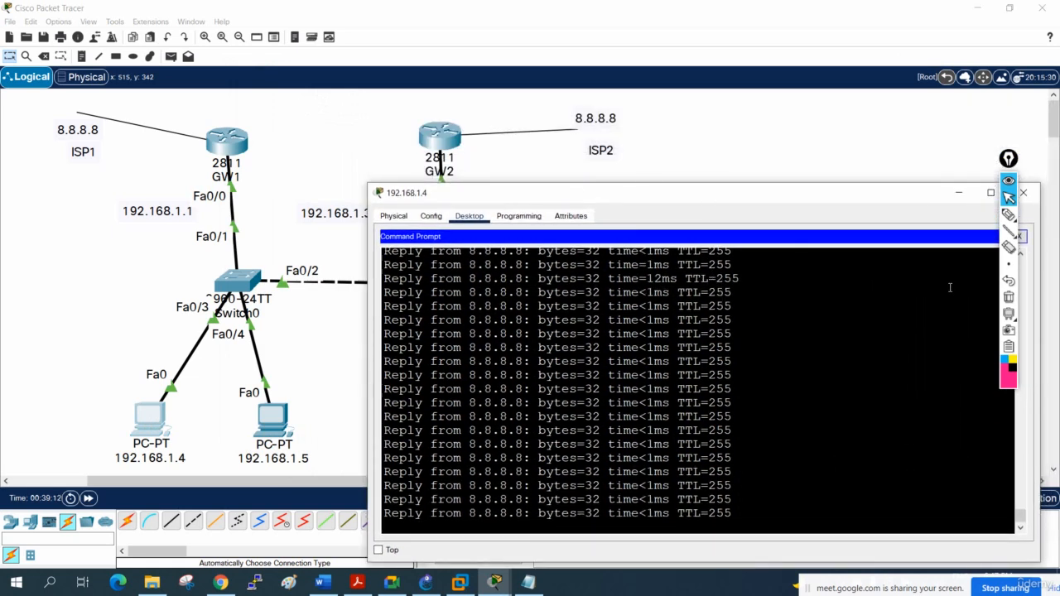
- Mark GW1's Fa0/0 link and its ISP1 link with pen strokes, and draw an arrow to the GW1 router
{"action": "left_click", "coordinate": [1008, 215]}
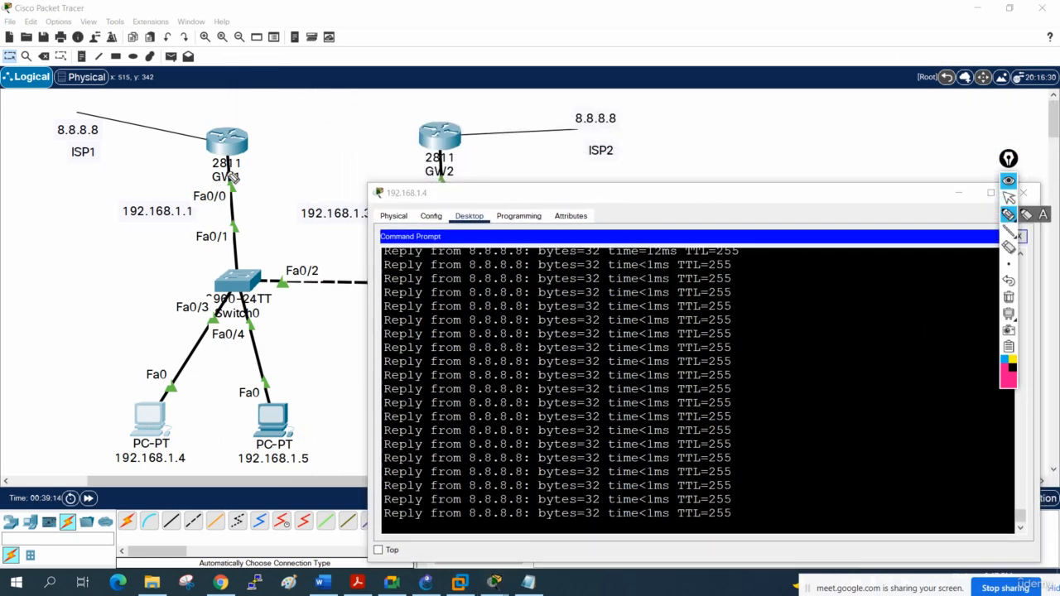
{"action": "left_click_drag", "start_coordinate": [213, 184], "coordinate": [242, 183]}
{"action": "left_click_drag", "start_coordinate": [184, 148], "coordinate": [194, 133]}
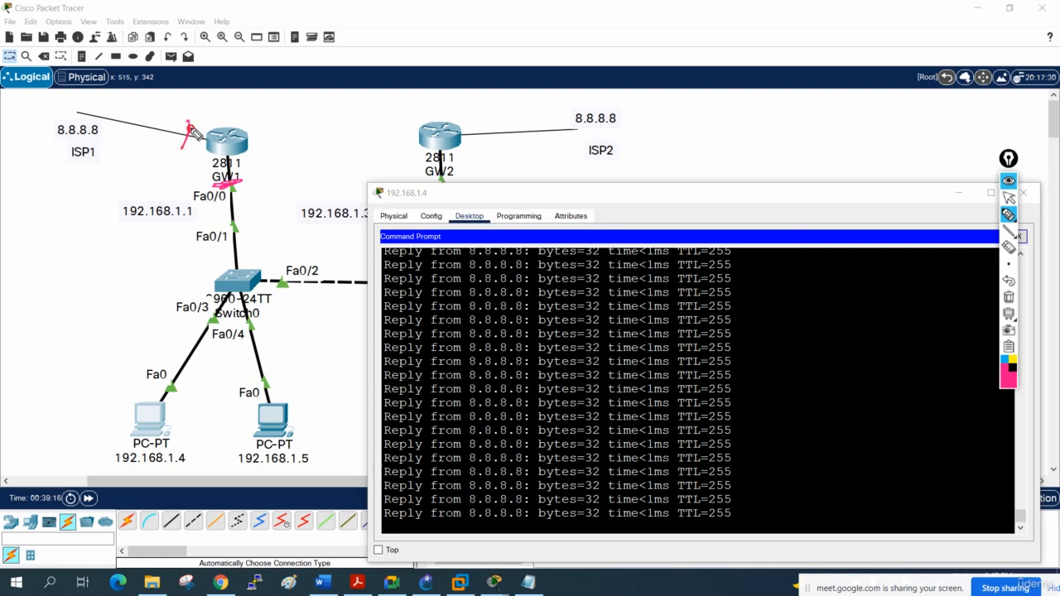
{"action": "mouse_move", "coordinate": [257, 104]}
{"action": "left_mouse_down"}
{"action": "mouse_move", "coordinate": [240, 137]}
{"action": "mouse_move", "coordinate": [263, 129]}
{"action": "left_mouse_up"}
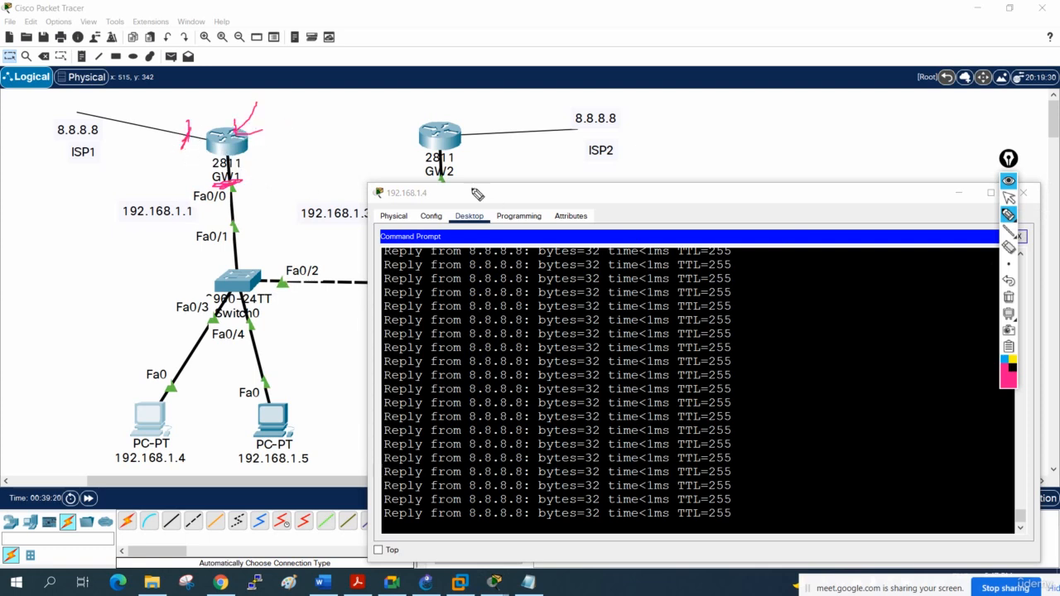
{"action": "left_click", "coordinate": [1009, 197]}
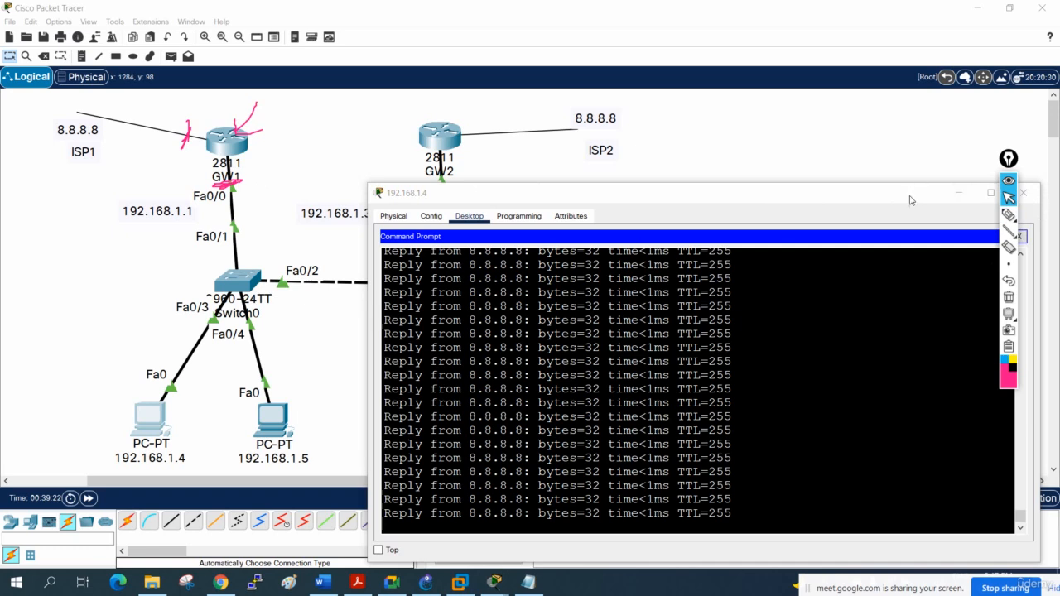
- Move the PC window below the gateway addresses, trace PC 192.168.1.4's path through GW1, cross out GW1, and trace the backup path through GW2
{"action": "left_click_drag", "start_coordinate": [913, 194], "coordinate": [950, 259]}
{"action": "left_click", "coordinate": [1007, 216]}
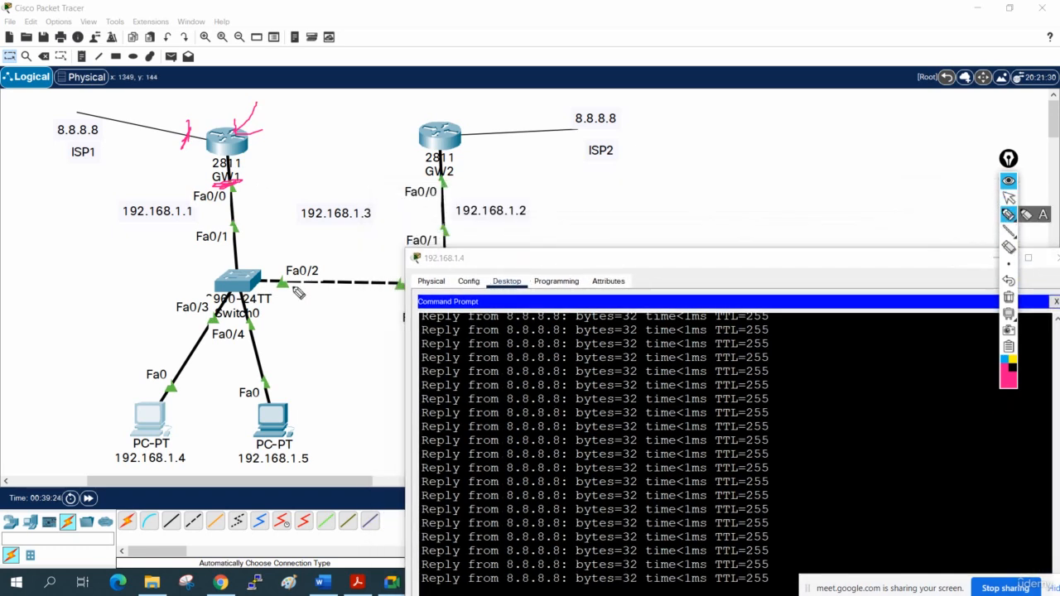
{"action": "mouse_move", "coordinate": [143, 435]}
{"action": "left_mouse_down"}
{"action": "mouse_move", "coordinate": [233, 301]}
{"action": "mouse_move", "coordinate": [203, 135]}
{"action": "mouse_move", "coordinate": [64, 156]}
{"action": "left_mouse_up"}
{"action": "left_click_drag", "start_coordinate": [281, 108], "coordinate": [175, 178]}
{"action": "left_click_drag", "start_coordinate": [192, 129], "coordinate": [264, 168]}
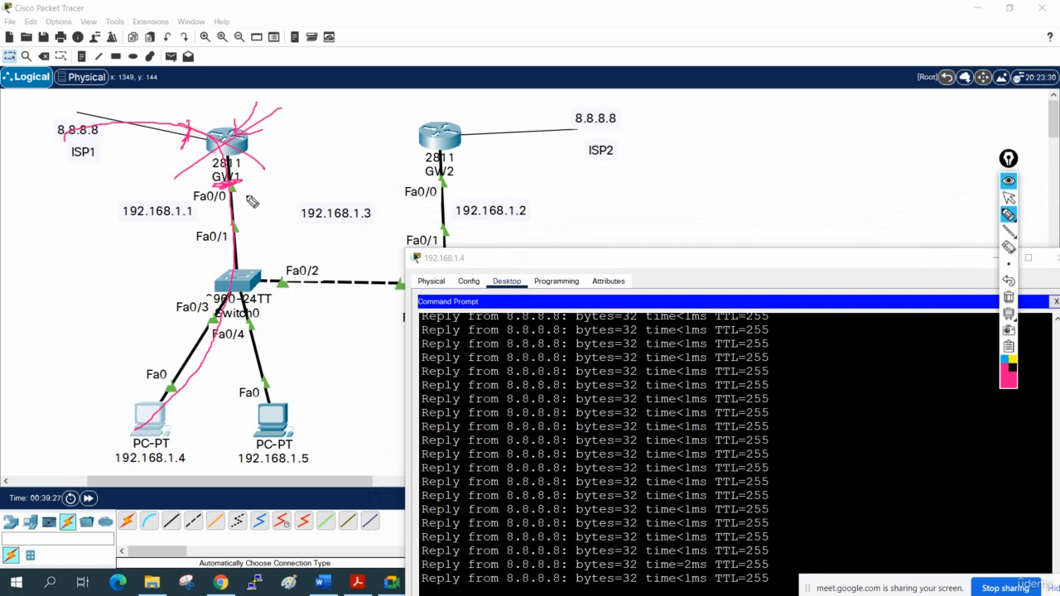
{"action": "mouse_move", "coordinate": [151, 415]}
{"action": "left_mouse_down"}
{"action": "mouse_move", "coordinate": [295, 283]}
{"action": "mouse_move", "coordinate": [432, 246]}
{"action": "mouse_move", "coordinate": [551, 149]}
{"action": "left_mouse_up"}
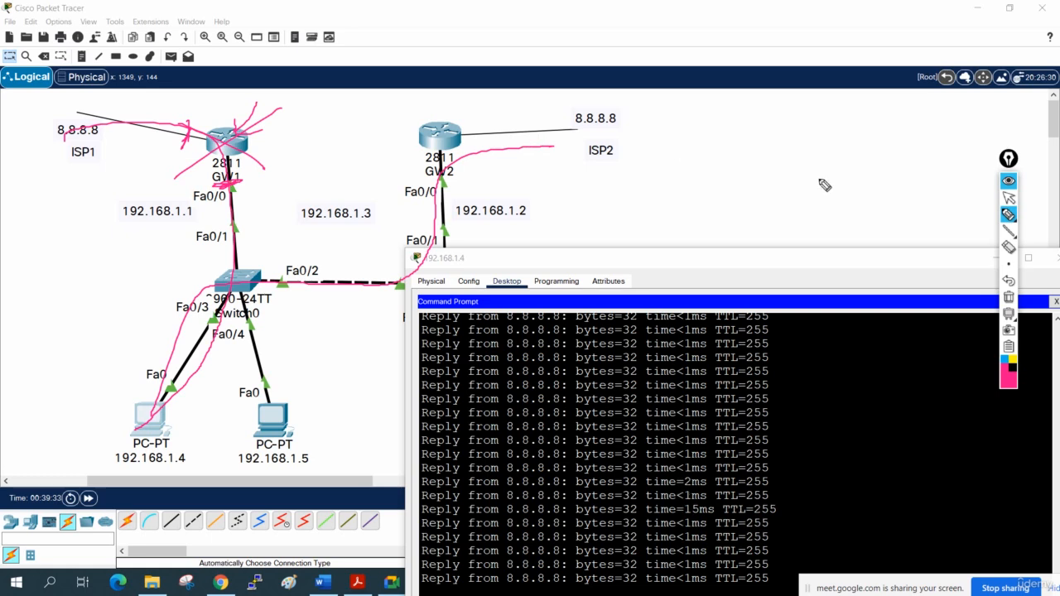
- Clear the traced paths, handwrite "6 Mon" and "1 year" in the blank area beside ISP2, and erase the notes
{"action": "left_click", "coordinate": [1008, 296]}
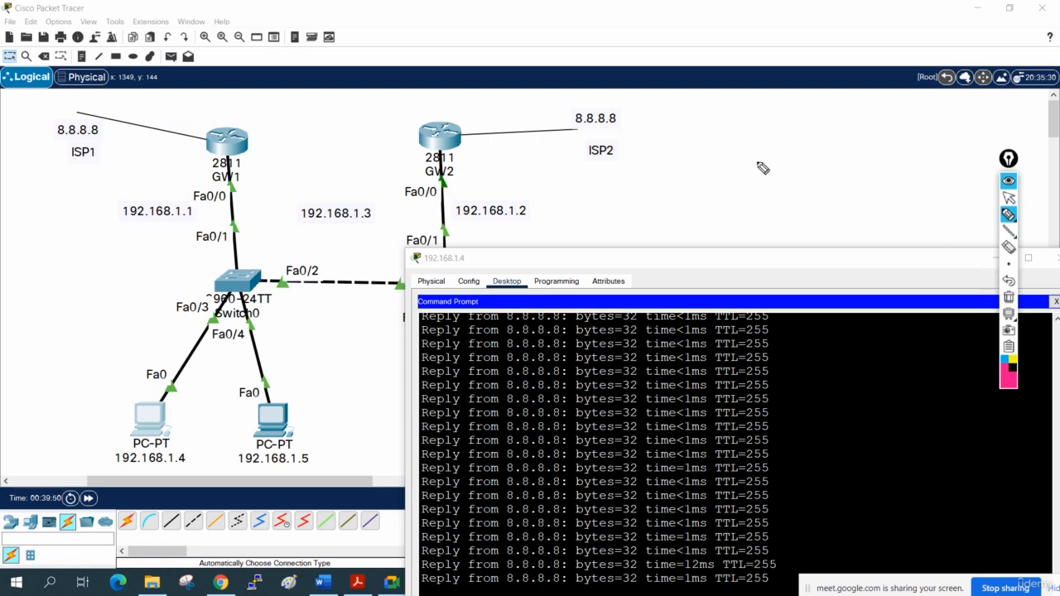
{"action": "mouse_move", "coordinate": [756, 156]}
{"action": "left_mouse_down"}
{"action": "mouse_move", "coordinate": [770, 184]}
{"action": "mouse_move", "coordinate": [791, 186]}
{"action": "mouse_move", "coordinate": [847, 153]}
{"action": "mouse_move", "coordinate": [863, 163]}
{"action": "left_mouse_up"}
{"action": "mouse_move", "coordinate": [719, 142]}
{"action": "left_mouse_down"}
{"action": "mouse_move", "coordinate": [714, 159]}
{"action": "mouse_move", "coordinate": [737, 139]}
{"action": "mouse_move", "coordinate": [783, 134]}
{"action": "left_mouse_up"}
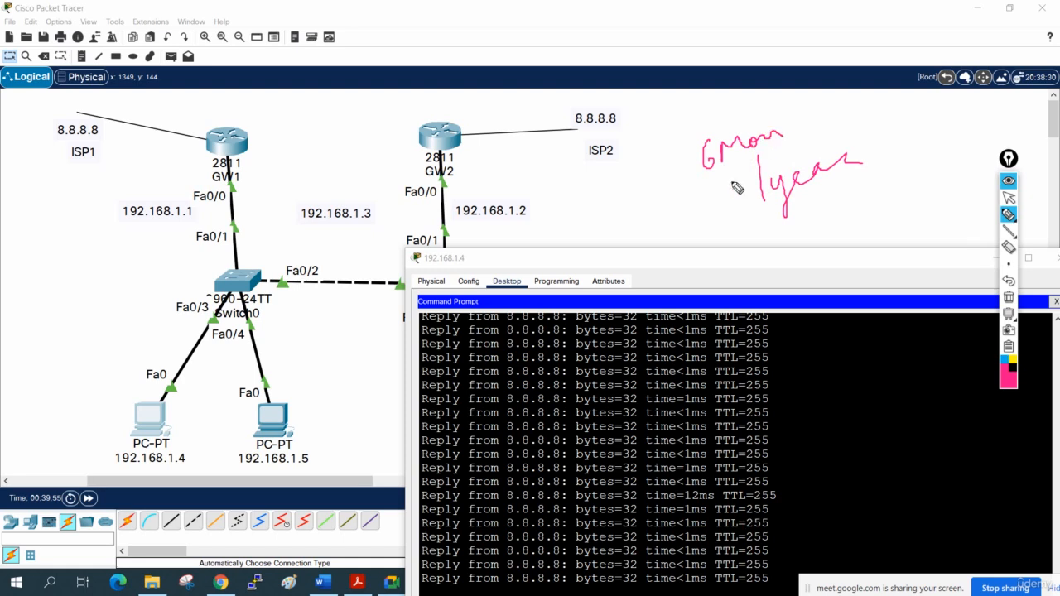
{"action": "left_click_drag", "start_coordinate": [710, 197], "coordinate": [722, 195]}
{"action": "left_click", "coordinate": [1009, 297]}
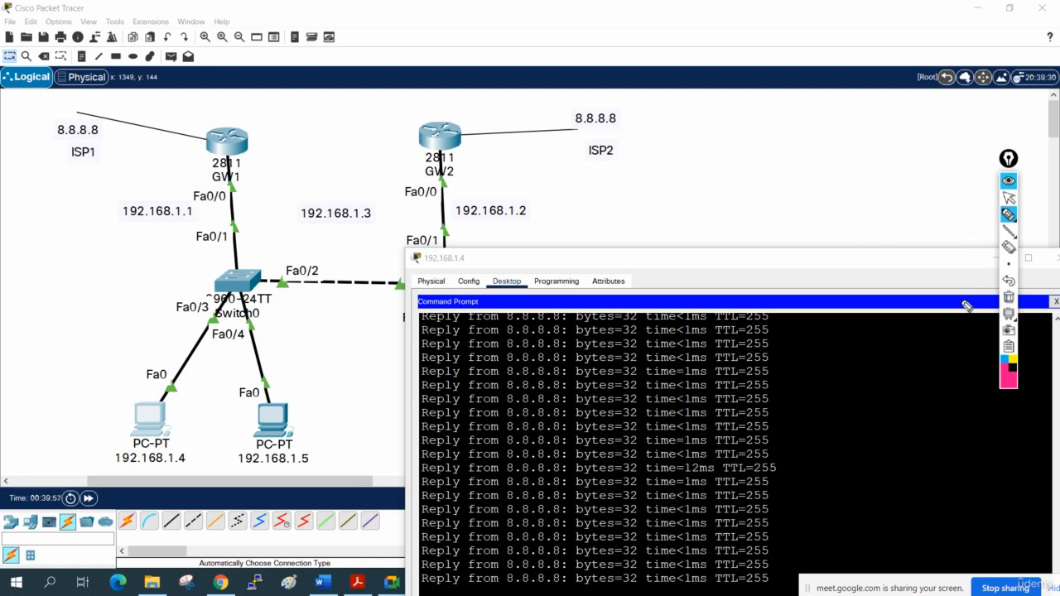
{"action": "left_click", "coordinate": [1009, 197]}
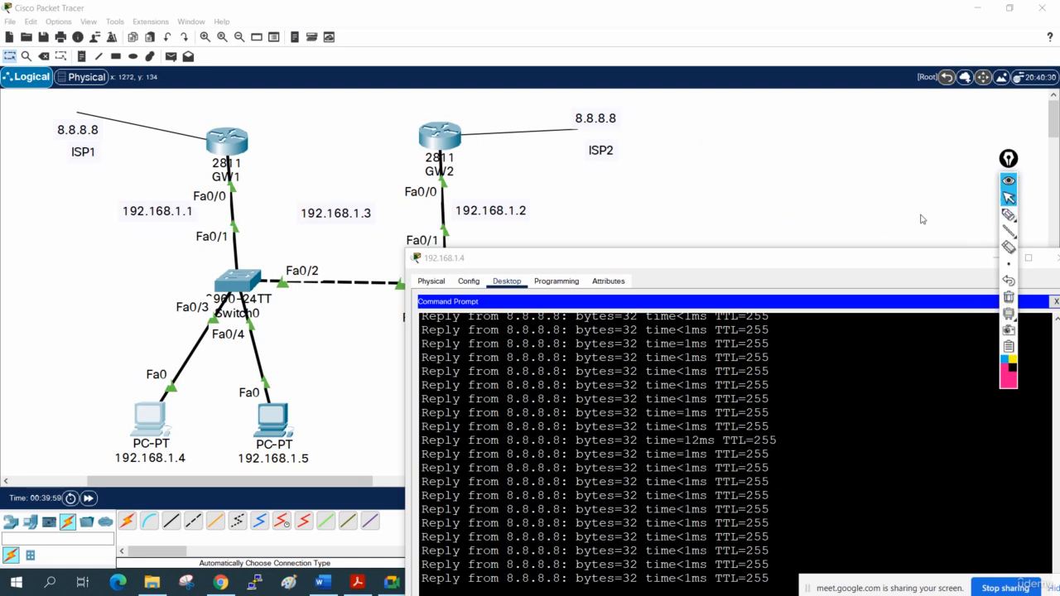
- Set the PC 192.168.1.4 ping window to stay on top and move it clear of both gateway routers
{"action": "left_click_drag", "start_coordinate": [871, 266], "coordinate": [866, 145]}
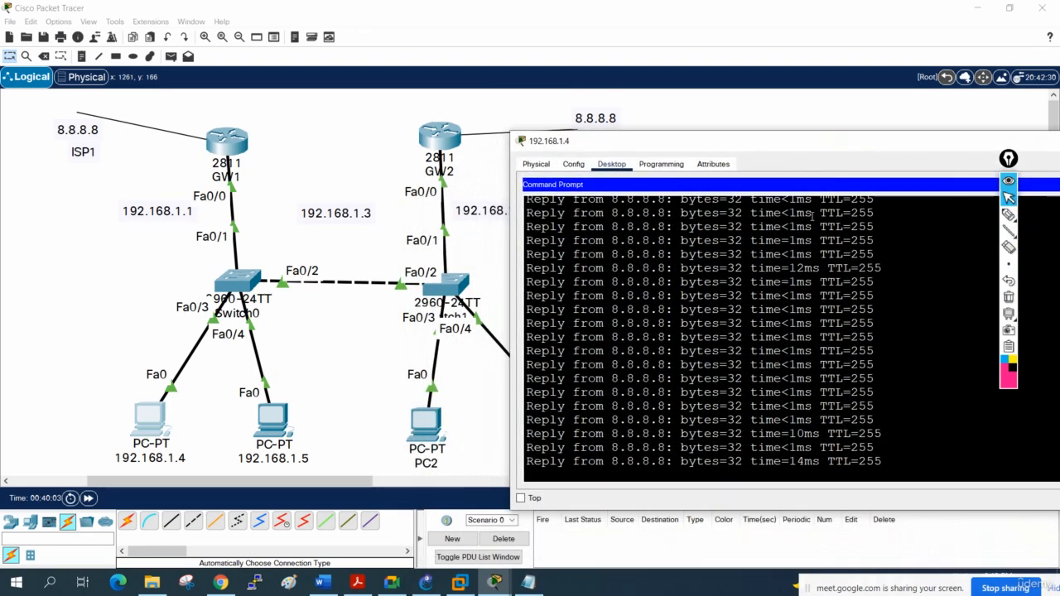
{"action": "left_click", "coordinate": [521, 499]}
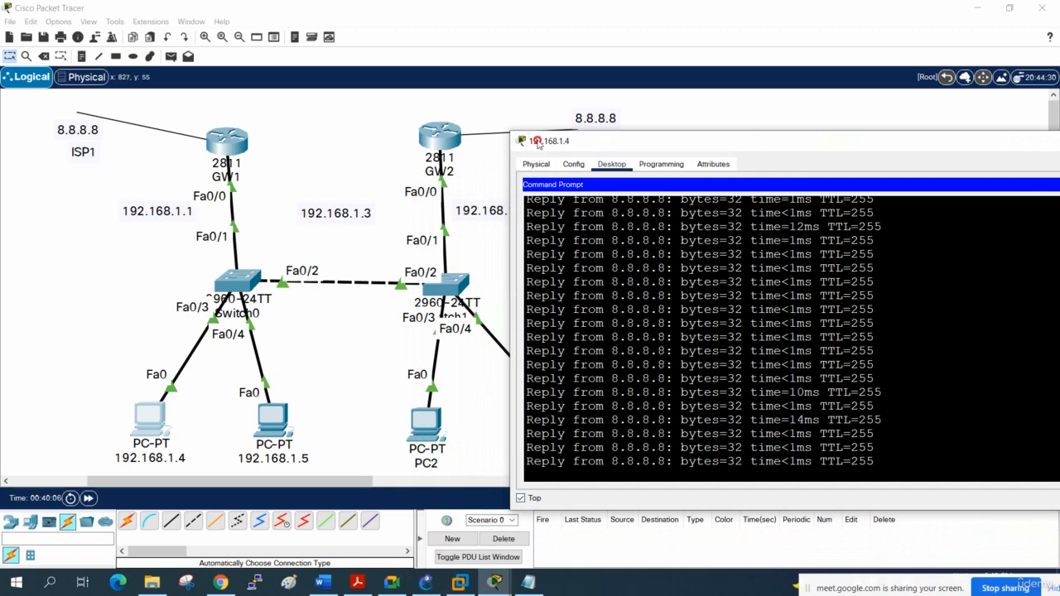
{"action": "left_click_drag", "start_coordinate": [538, 142], "coordinate": [601, 122]}
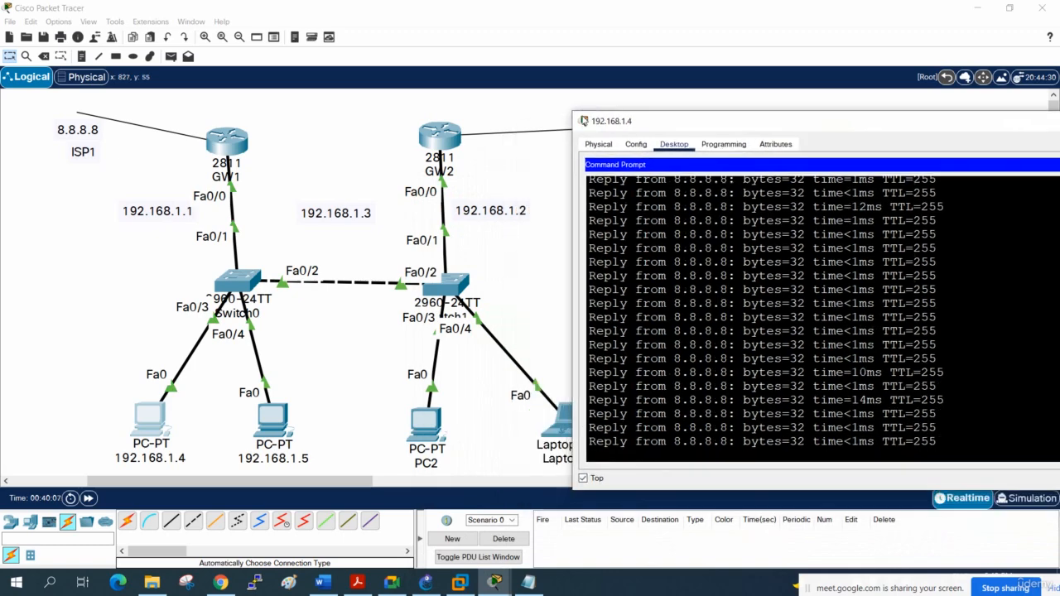
- Open GW1's CLI beside the ping window and save its running configuration with wr
{"action": "left_click", "coordinate": [232, 148]}
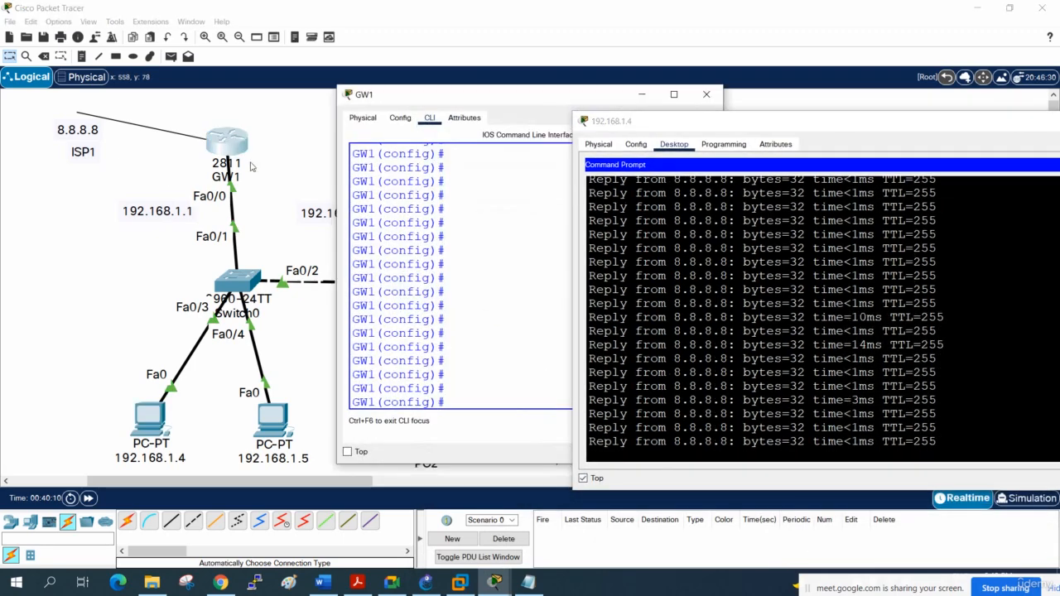
{"action": "left_click_drag", "start_coordinate": [385, 105], "coordinate": [256, 121]}
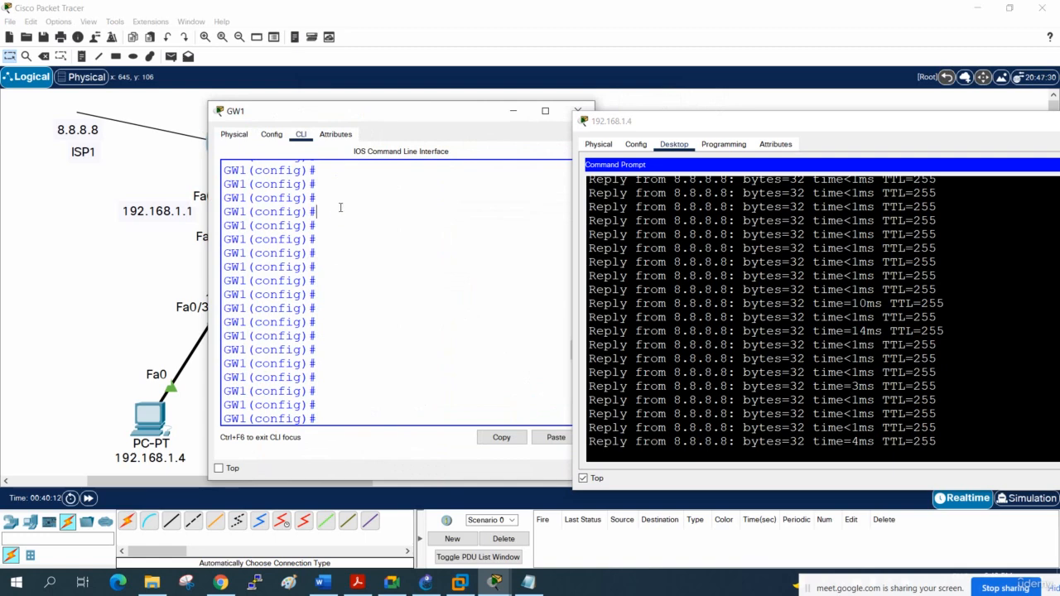
{"action": "type", "text": "do"}
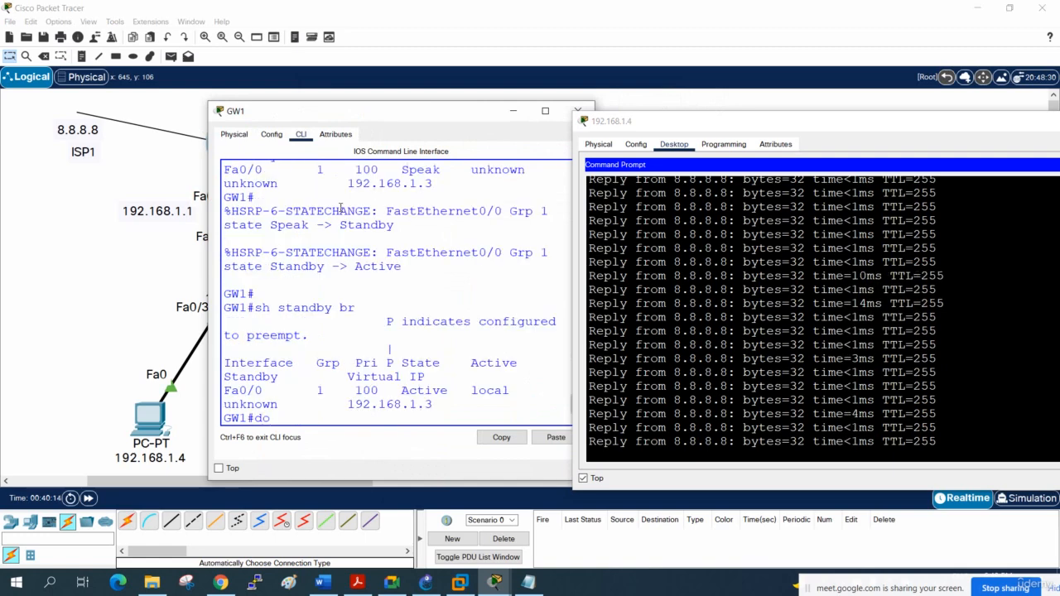
{"action": "key", "text": "BackSpace"}
{"action": "key", "text": "BackSpace"}
{"action": "type", "text": "wr"}
{"action": "key", "text": "Return"}
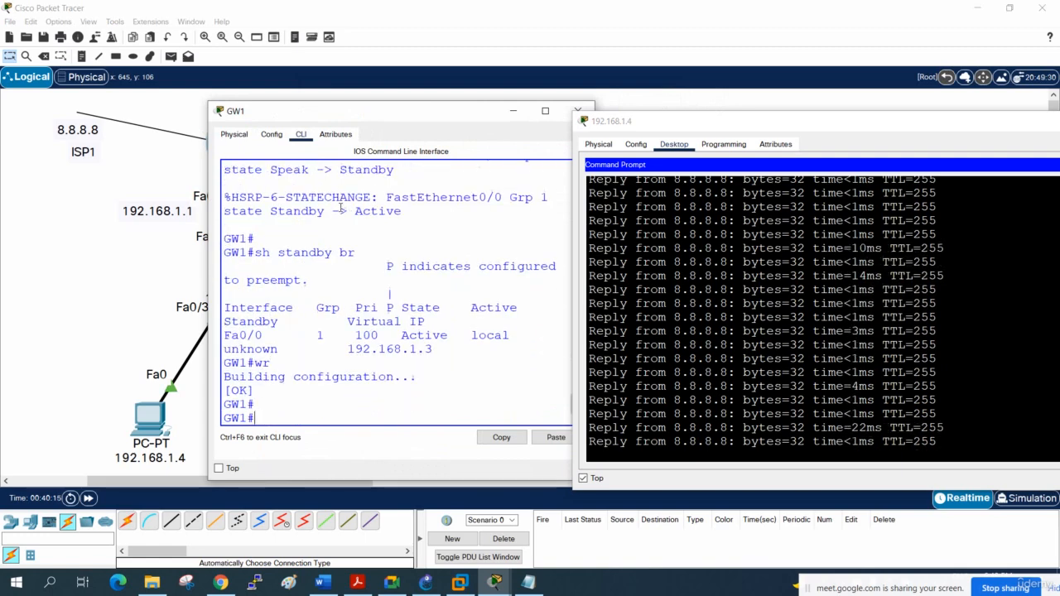
{"action": "key", "text": "Return"}
{"action": "key", "text": "Return"}
{"action": "key", "text": "Return"}
{"action": "key", "text": "Return"}
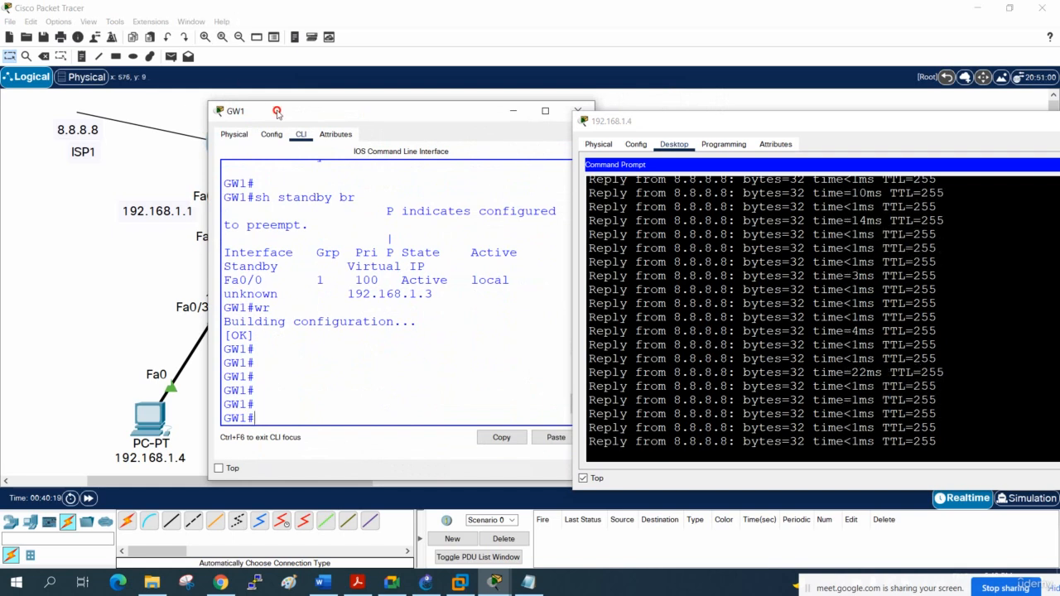
- Examine the Active router entry for Fa0/0 in GW1's standby summary and move the CLI window to uncover GW1's links
{"action": "left_click_drag", "start_coordinate": [278, 113], "coordinate": [277, 113]}
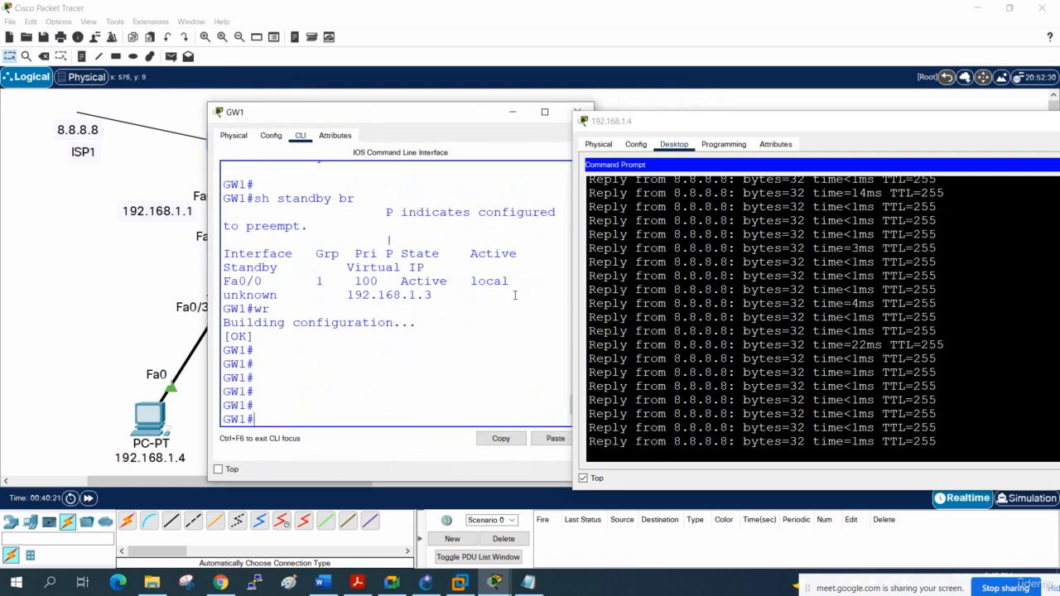
{"action": "left_click_drag", "start_coordinate": [507, 284], "coordinate": [479, 242]}
{"action": "left_click_drag", "start_coordinate": [473, 253], "coordinate": [471, 281]}
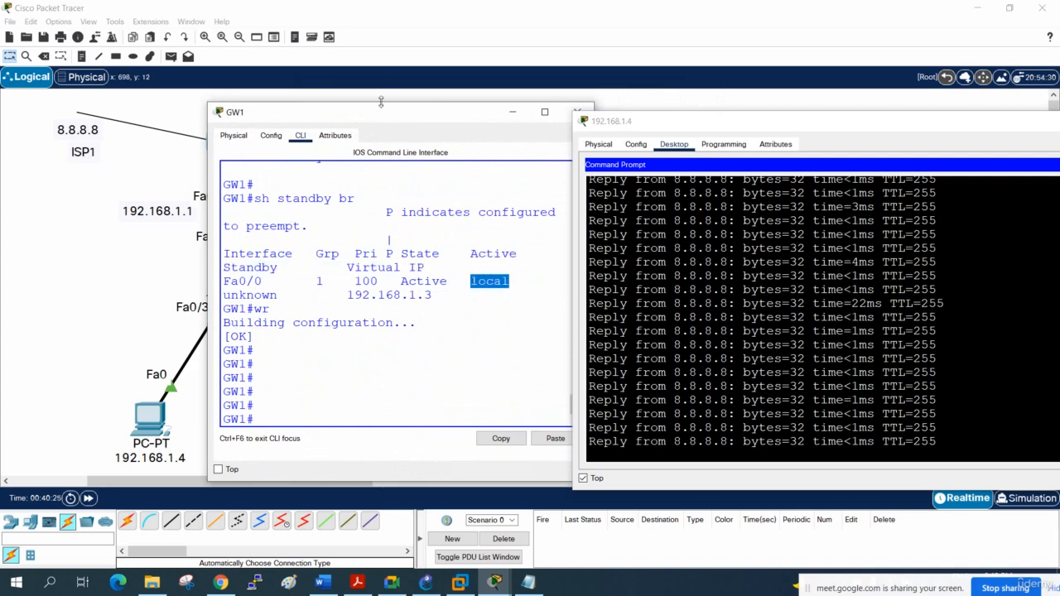
{"action": "left_click_drag", "start_coordinate": [380, 113], "coordinate": [420, 132]}
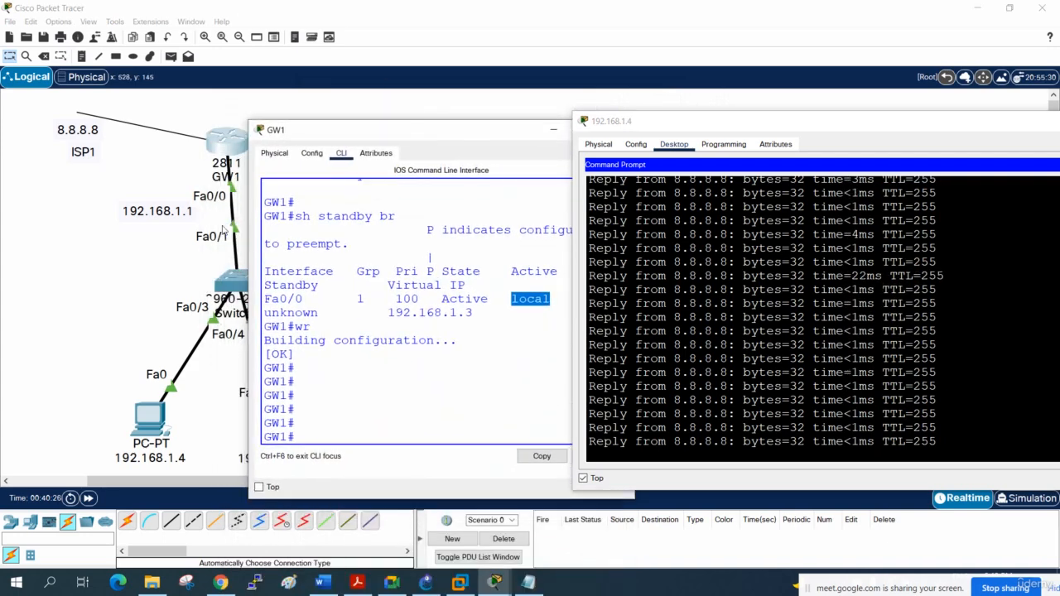
- Enter configuration mode on GW1 and shut down interface f0/0
{"action": "left_click", "coordinate": [348, 358]}
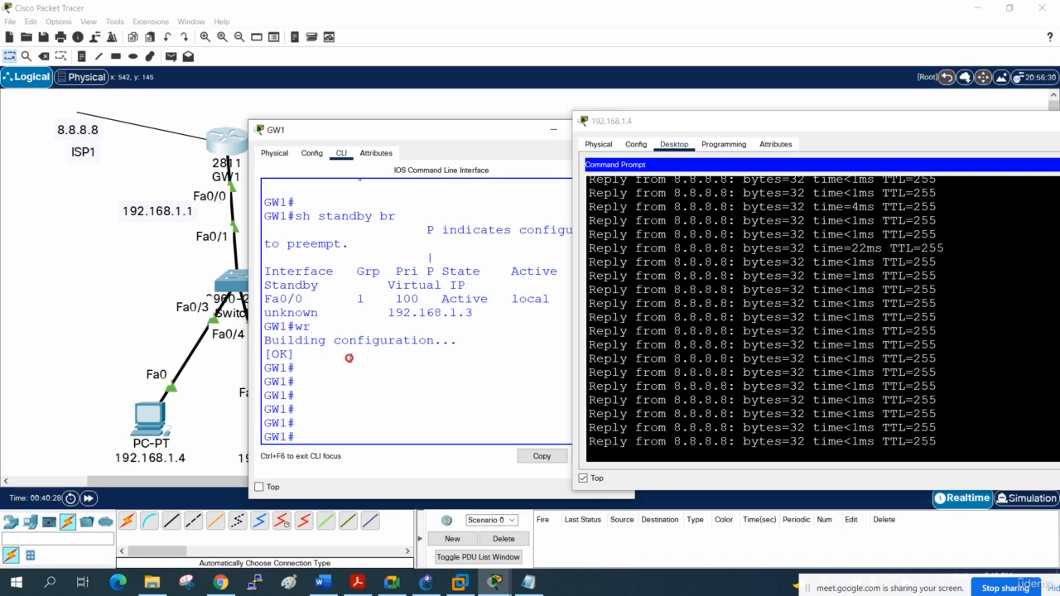
{"action": "type", "text": "config t"}
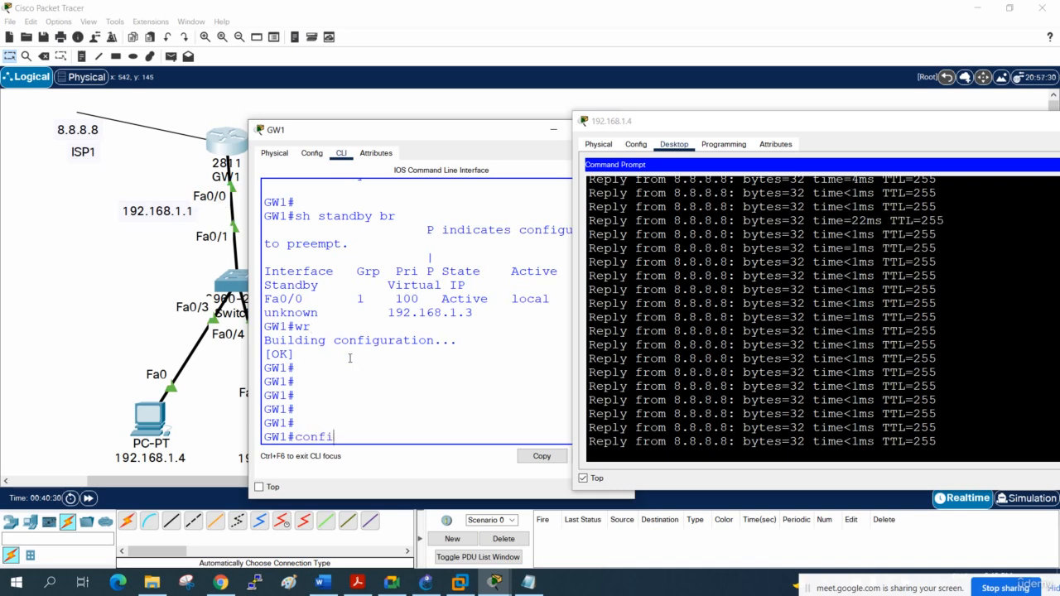
{"action": "key", "text": "Return"}
{"action": "type", "text": "int f"}
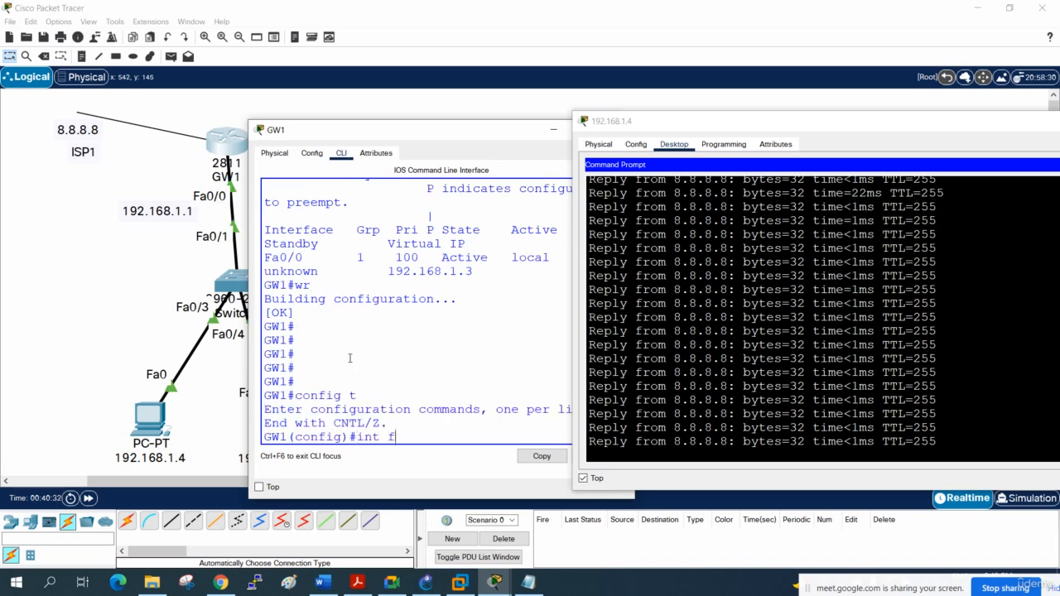
{"action": "type", "text": "0/0"}
{"action": "key", "text": "Return"}
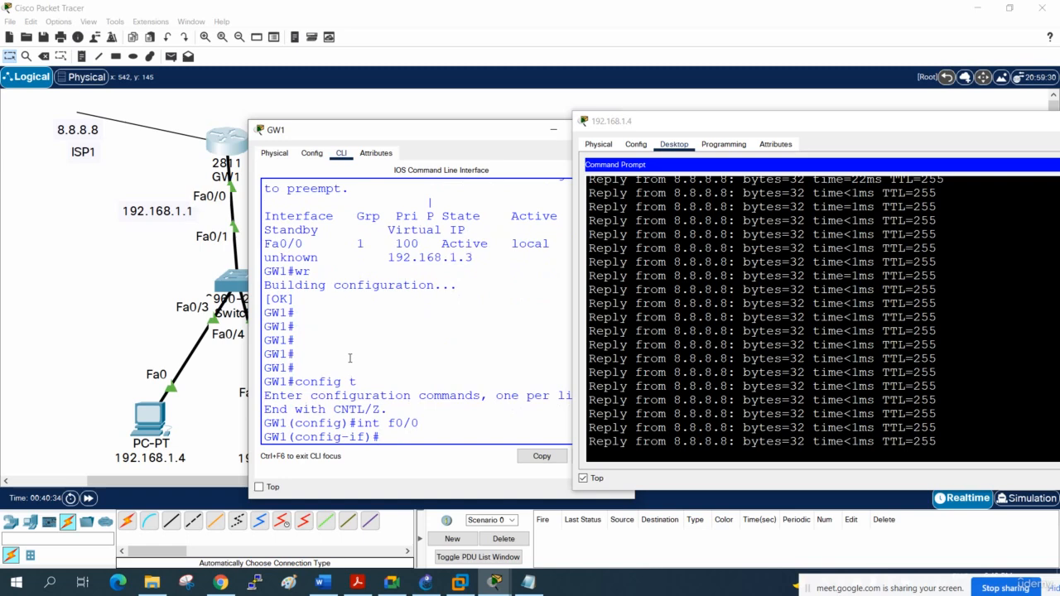
{"action": "type", "text": "sh"}
{"action": "key", "text": "Return"}
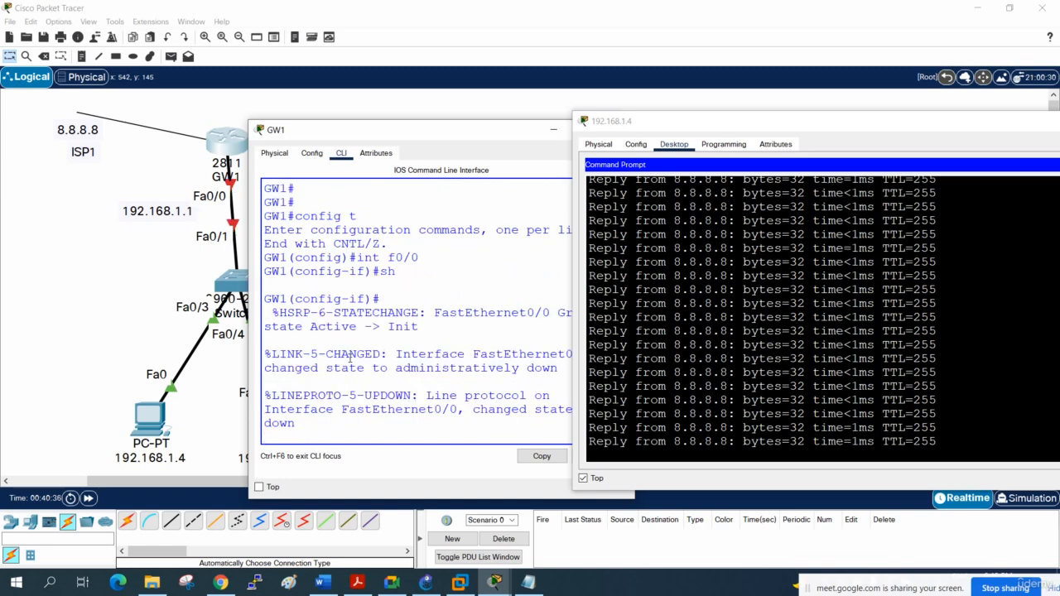
- Move and widen GW1's CLI window beside the running ping to read its state-change messages in full
{"action": "left_click_drag", "start_coordinate": [342, 137], "coordinate": [213, 125]}
{"action": "left_click_drag", "start_coordinate": [511, 202], "coordinate": [577, 218]}
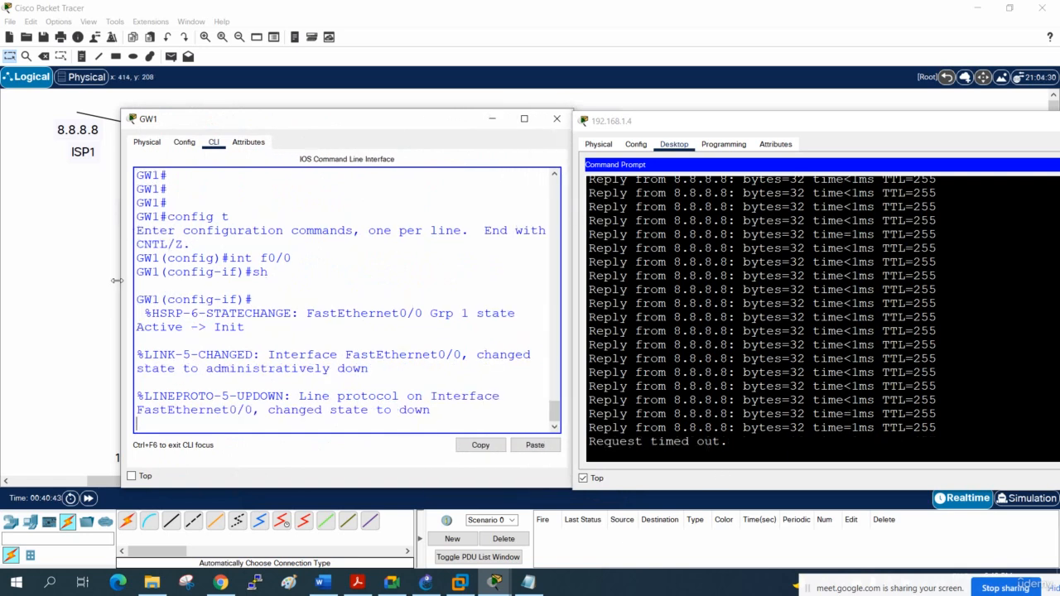
{"action": "left_click_drag", "start_coordinate": [117, 280], "coordinate": [13, 281]}
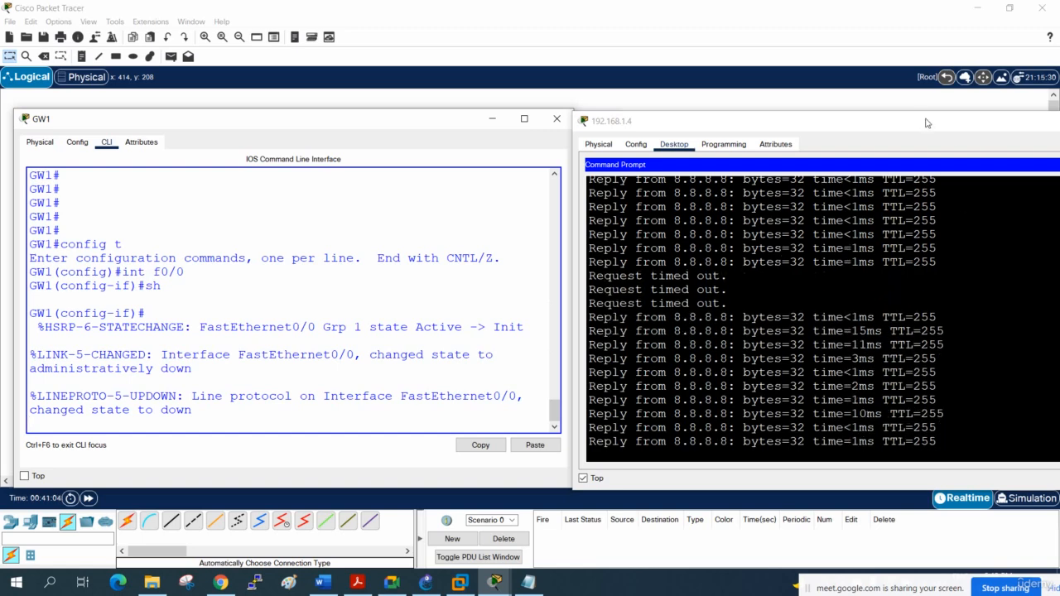
- Maximize the PC 192.168.1.4 ping window, examine the replies around the failover, and close the window
{"action": "double_click", "coordinate": [927, 123]}
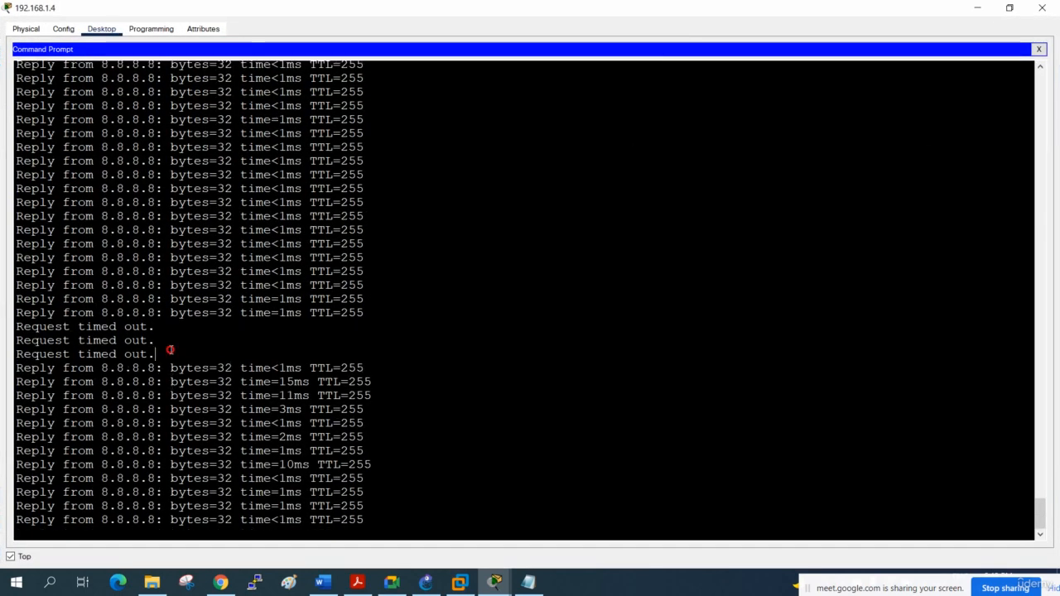
{"action": "left_click_drag", "start_coordinate": [170, 349], "coordinate": [17, 313]}
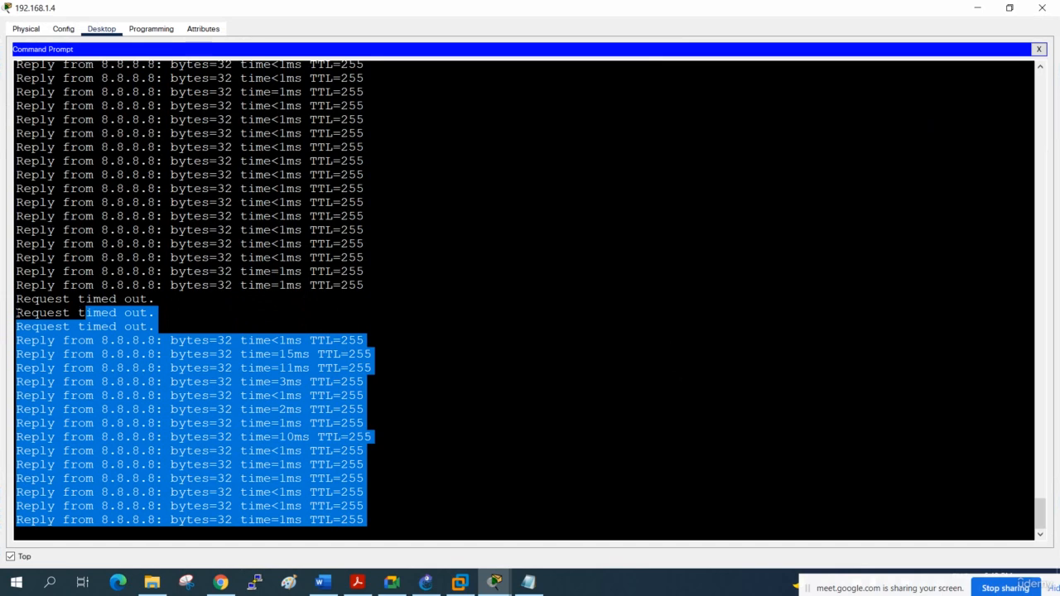
{"action": "left_click", "coordinate": [18, 313]}
{"action": "left_click", "coordinate": [272, 217]}
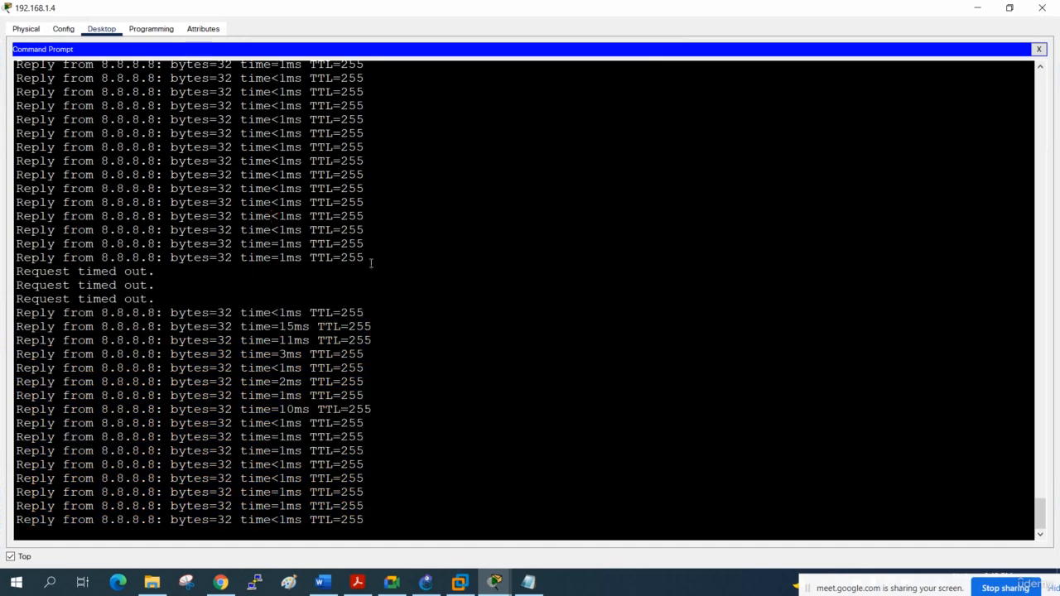
{"action": "left_click_drag", "start_coordinate": [371, 263], "coordinate": [9, 108]}
{"action": "left_click", "coordinate": [110, 272]}
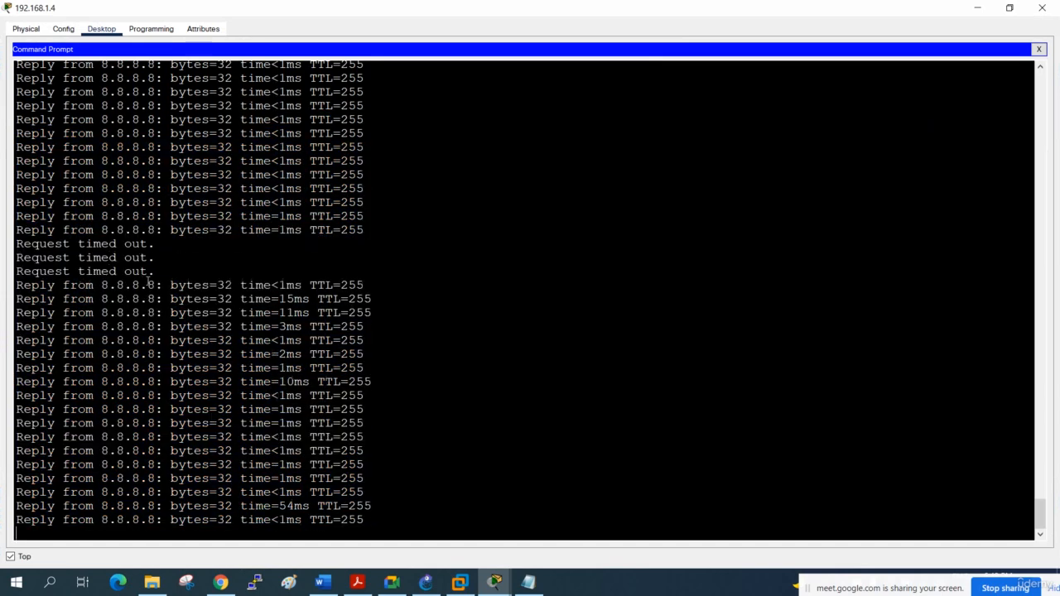
{"action": "left_click_drag", "start_coordinate": [156, 270], "coordinate": [39, 245]}
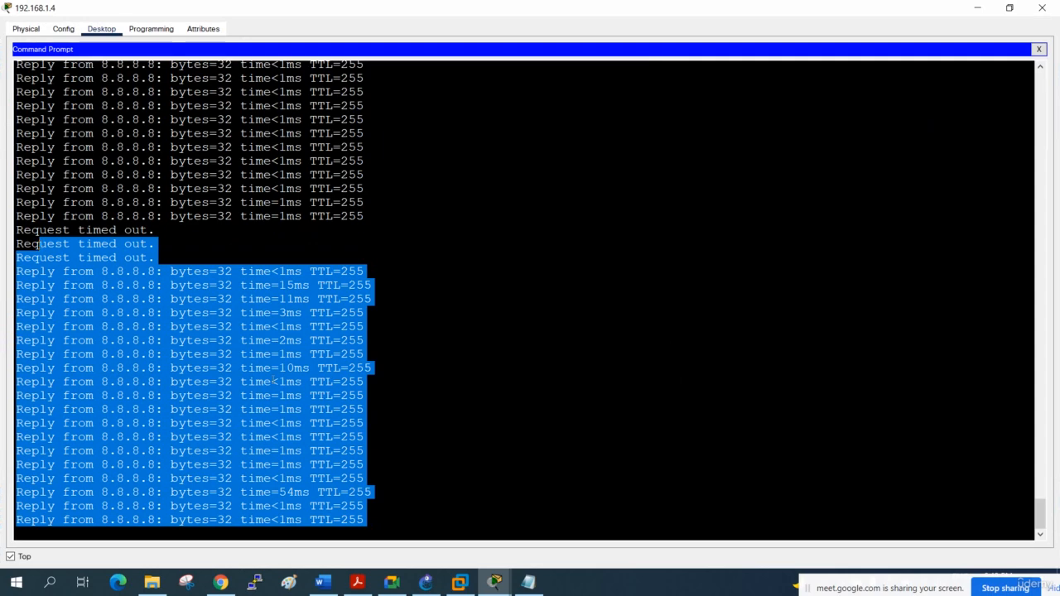
{"action": "left_click", "coordinate": [337, 409]}
{"action": "left_click", "coordinate": [1041, 7]}
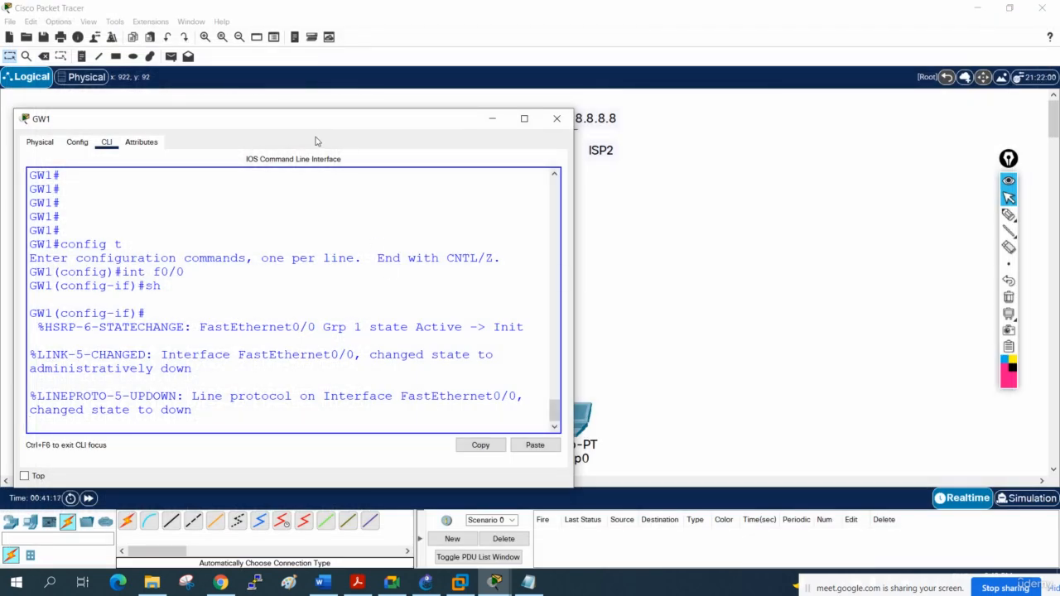
- Maximize GW1's CLI and display the HSRP summary with do sh stand br
{"action": "left_click", "coordinate": [523, 118]}
{"action": "key", "text": "Return"}
{"action": "key", "text": "Return"}
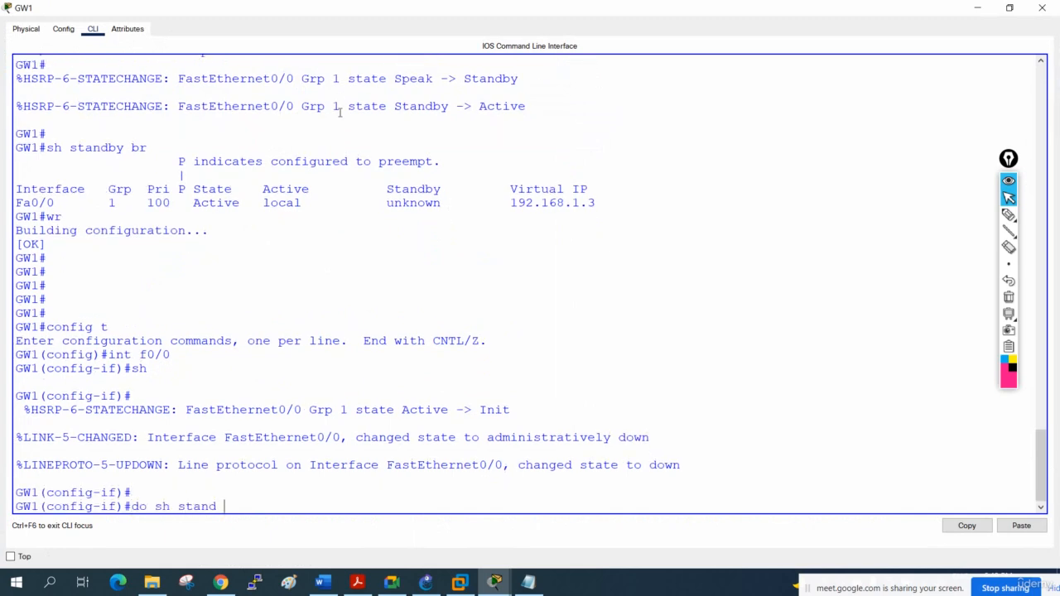
{"action": "key", "text": "Return"}
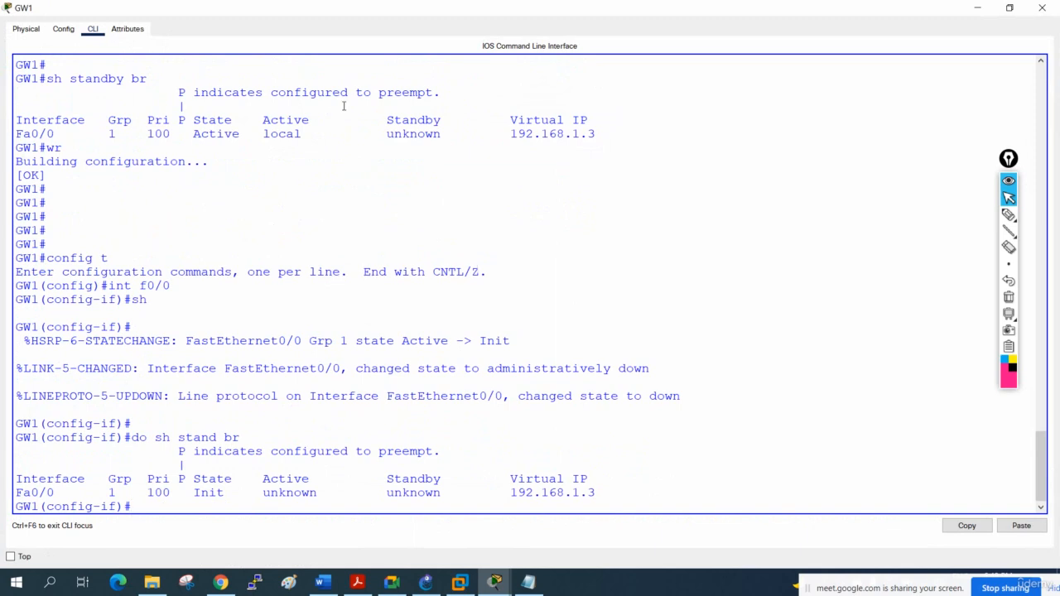
- Examine the Active, Standby, State and Pri entries for Fa0/0 in GW1's HSRP summary, and return to the topology
{"action": "left_click_drag", "start_coordinate": [321, 492], "coordinate": [288, 493]}
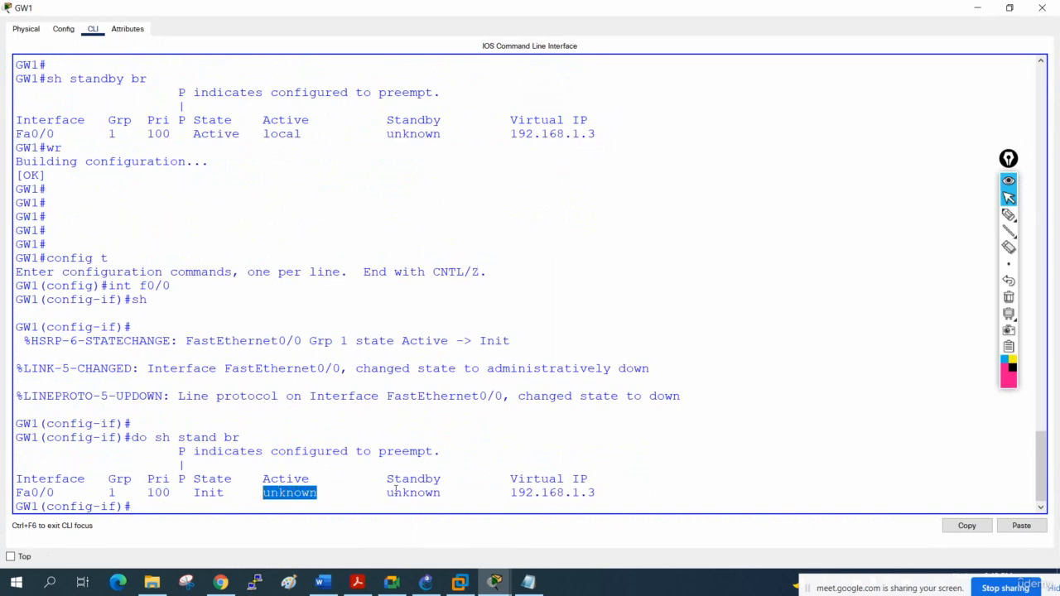
{"action": "left_click_drag", "start_coordinate": [442, 491], "coordinate": [390, 493]}
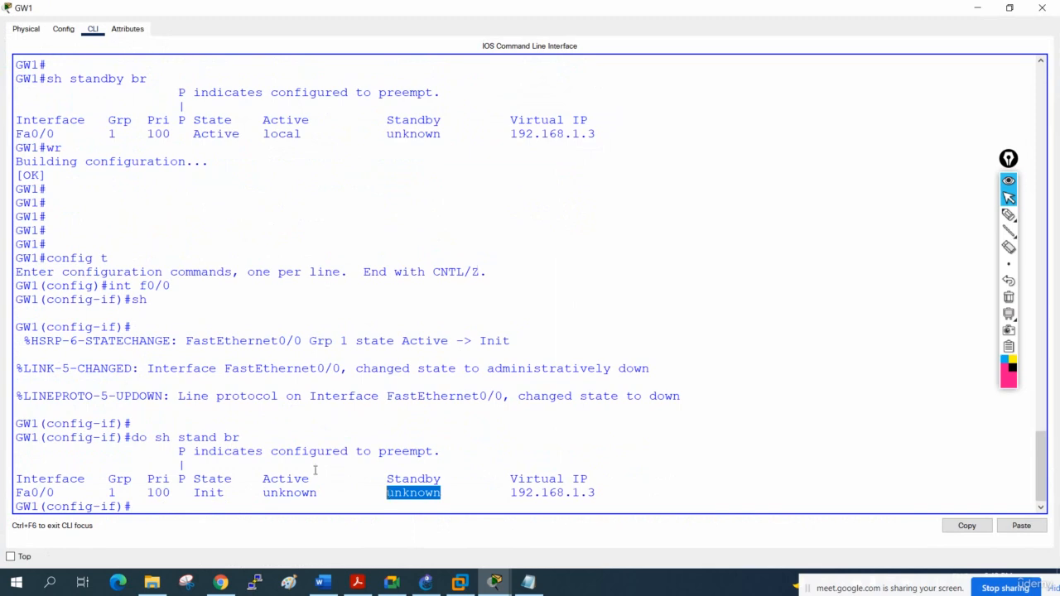
{"action": "left_click_drag", "start_coordinate": [321, 492], "coordinate": [259, 491]}
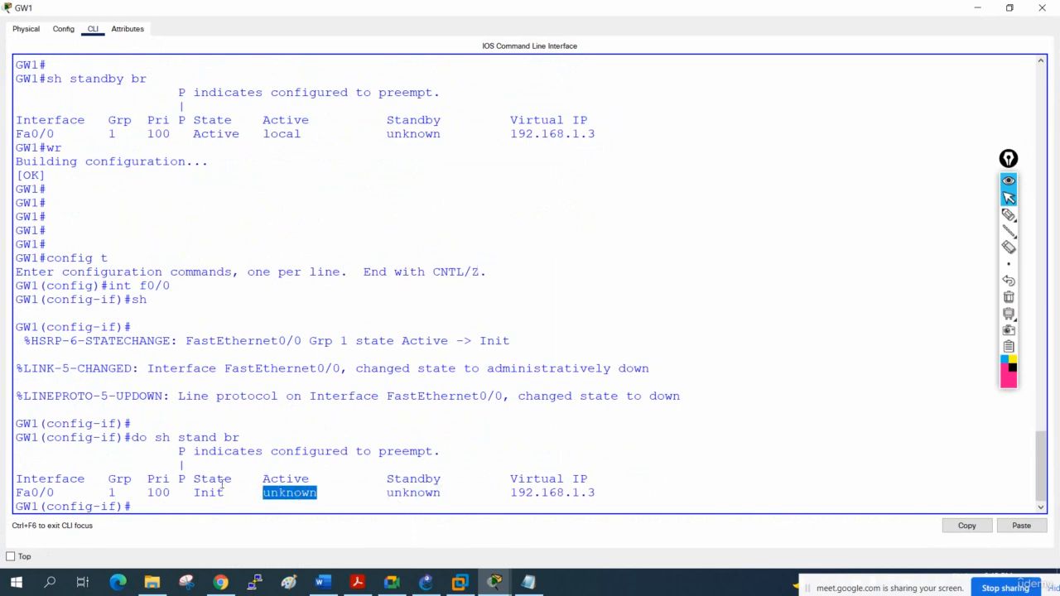
{"action": "left_click_drag", "start_coordinate": [232, 493], "coordinate": [149, 492]}
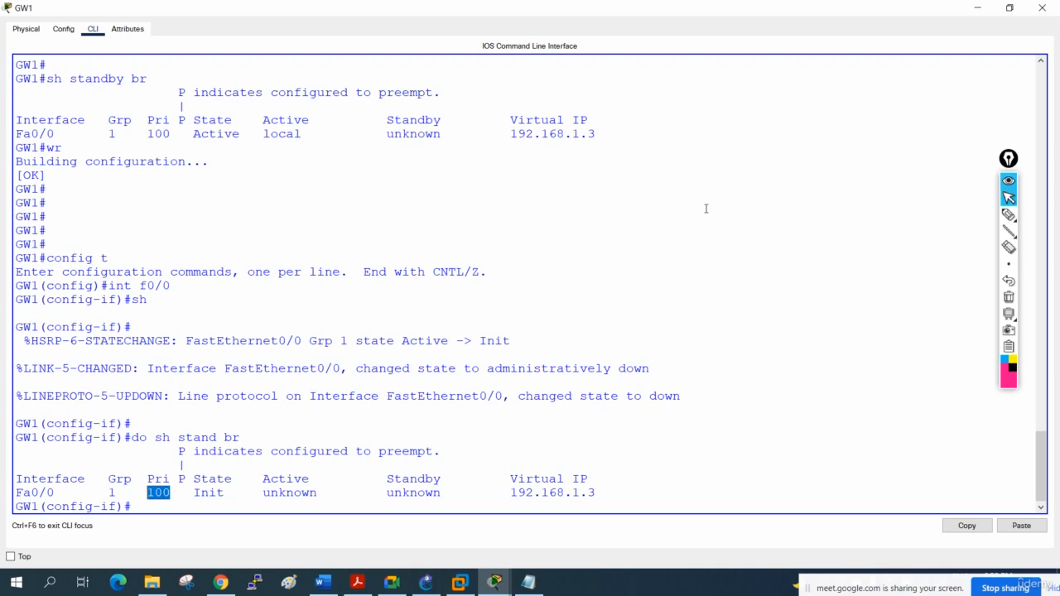
{"action": "left_click", "coordinate": [1042, 7]}
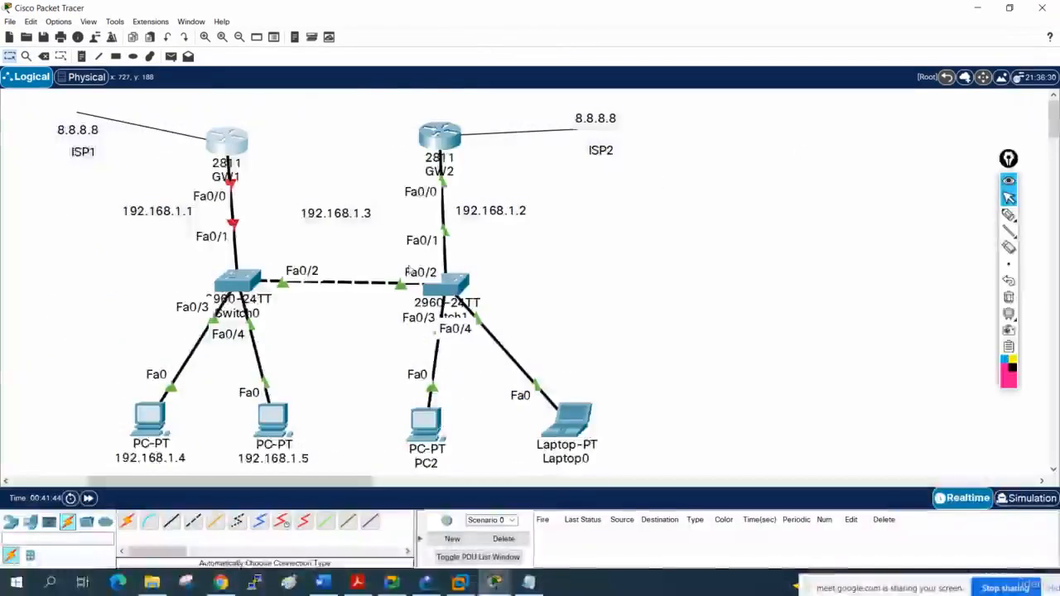
- Trace the GW1–GW2 path on the topology with the pen, mark the failed GW1 link and the ISP2 route, and clear the marks
{"action": "left_click", "coordinate": [1008, 215]}
{"action": "mouse_move", "coordinate": [232, 151]}
{"action": "left_mouse_down"}
{"action": "mouse_move", "coordinate": [233, 203]}
{"action": "mouse_move", "coordinate": [286, 271]}
{"action": "mouse_move", "coordinate": [451, 250]}
{"action": "mouse_move", "coordinate": [449, 150]}
{"action": "mouse_move", "coordinate": [447, 266]}
{"action": "mouse_move", "coordinate": [294, 286]}
{"action": "mouse_move", "coordinate": [228, 178]}
{"action": "mouse_move", "coordinate": [229, 152]}
{"action": "mouse_move", "coordinate": [245, 253]}
{"action": "mouse_move", "coordinate": [365, 281]}
{"action": "mouse_move", "coordinate": [440, 186]}
{"action": "mouse_move", "coordinate": [448, 212]}
{"action": "mouse_move", "coordinate": [331, 283]}
{"action": "mouse_move", "coordinate": [229, 158]}
{"action": "mouse_move", "coordinate": [270, 265]}
{"action": "mouse_move", "coordinate": [453, 161]}
{"action": "left_mouse_up"}
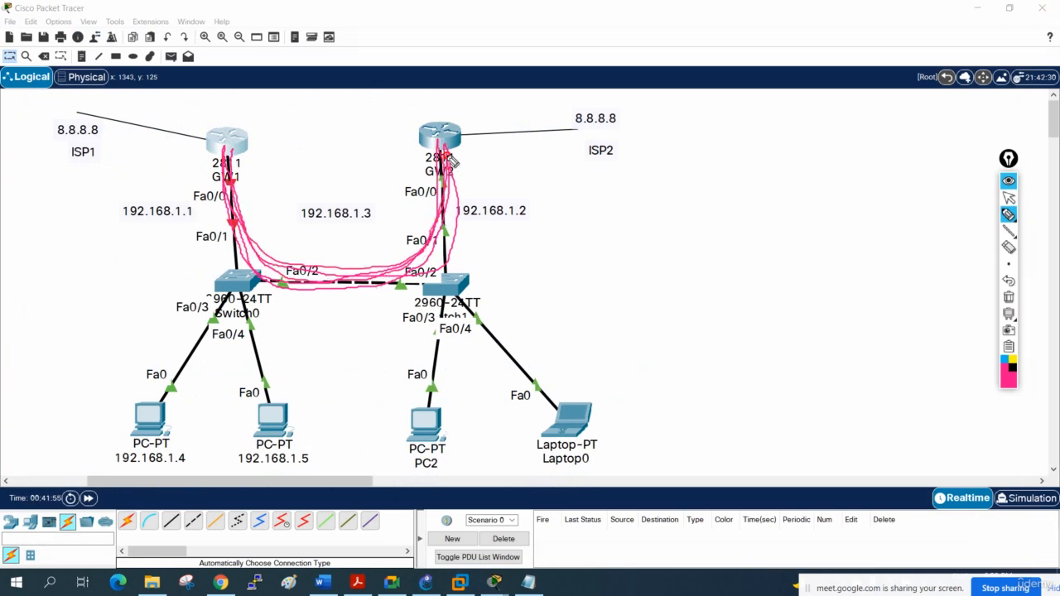
{"action": "mouse_move", "coordinate": [225, 217]}
{"action": "left_mouse_down"}
{"action": "mouse_move", "coordinate": [253, 217]}
{"action": "mouse_move", "coordinate": [225, 264]}
{"action": "left_mouse_up"}
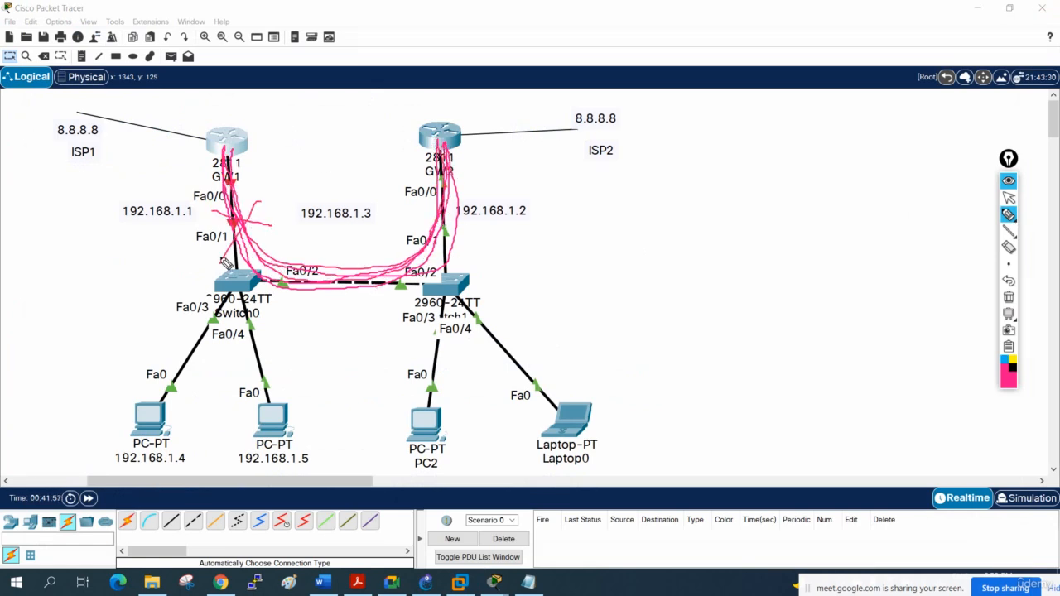
{"action": "mouse_move", "coordinate": [444, 169]}
{"action": "left_mouse_down"}
{"action": "mouse_move", "coordinate": [364, 278]}
{"action": "mouse_move", "coordinate": [242, 235]}
{"action": "mouse_move", "coordinate": [231, 161]}
{"action": "left_mouse_up"}
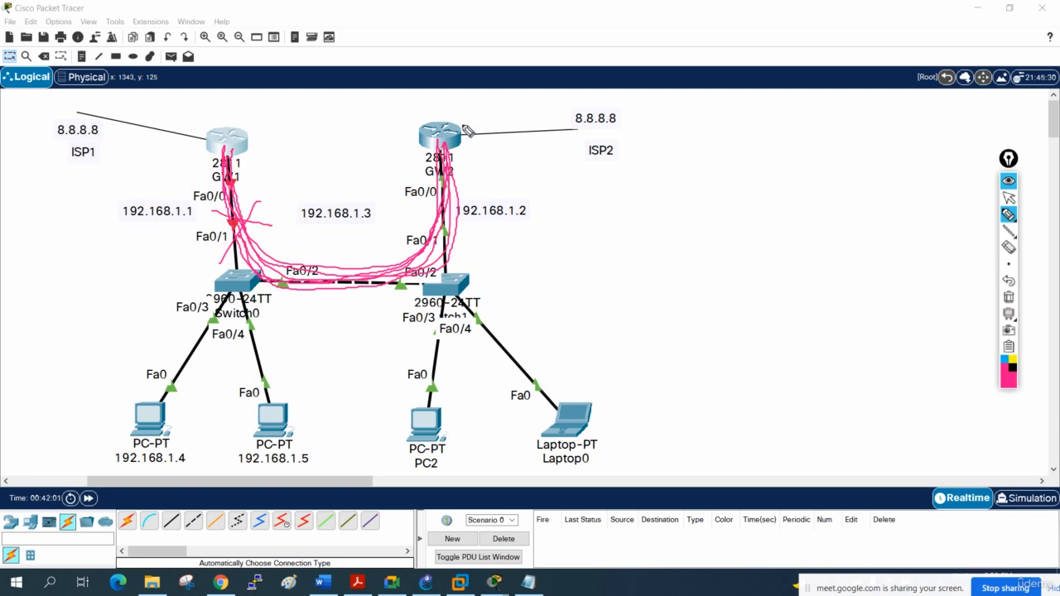
{"action": "mouse_move", "coordinate": [489, 104]}
{"action": "left_mouse_down"}
{"action": "mouse_move", "coordinate": [474, 120]}
{"action": "mouse_move", "coordinate": [484, 126]}
{"action": "left_mouse_up"}
{"action": "left_click_drag", "start_coordinate": [185, 131], "coordinate": [258, 152]}
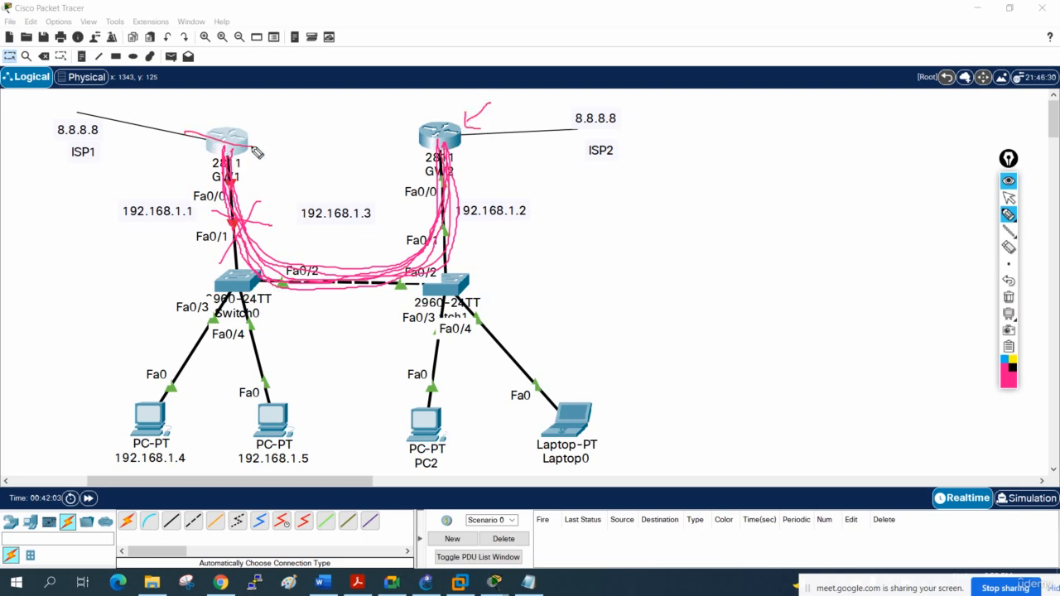
{"action": "left_click_drag", "start_coordinate": [231, 112], "coordinate": [233, 156]}
{"action": "mouse_move", "coordinate": [469, 141]}
{"action": "left_mouse_down"}
{"action": "mouse_move", "coordinate": [475, 151]}
{"action": "mouse_move", "coordinate": [502, 129]}
{"action": "left_mouse_up"}
{"action": "left_click_drag", "start_coordinate": [461, 134], "coordinate": [621, 109]}
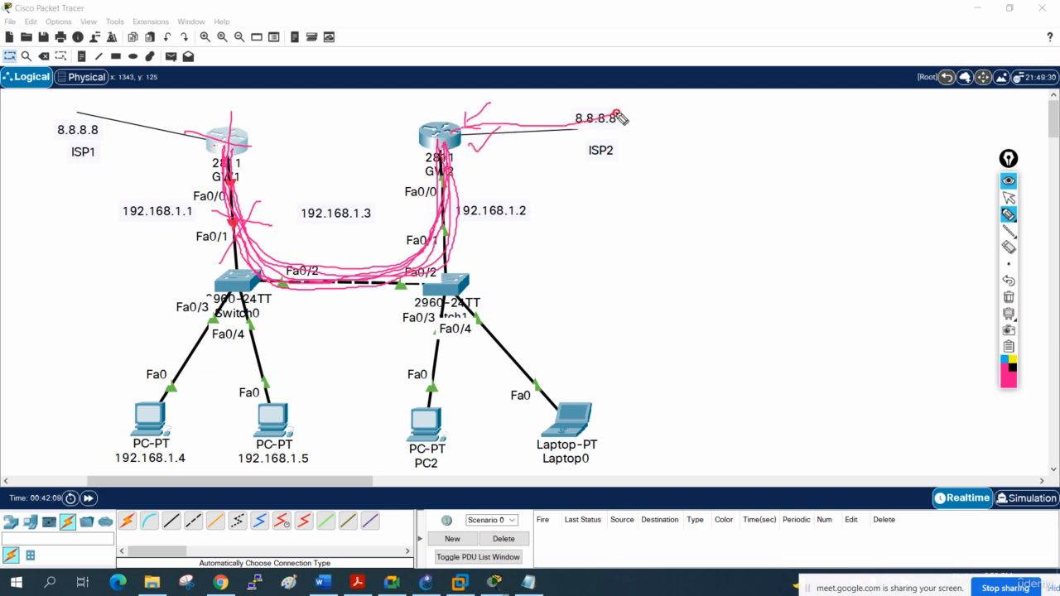
{"action": "left_click", "coordinate": [1009, 296]}
{"action": "left_click", "coordinate": [1009, 197]}
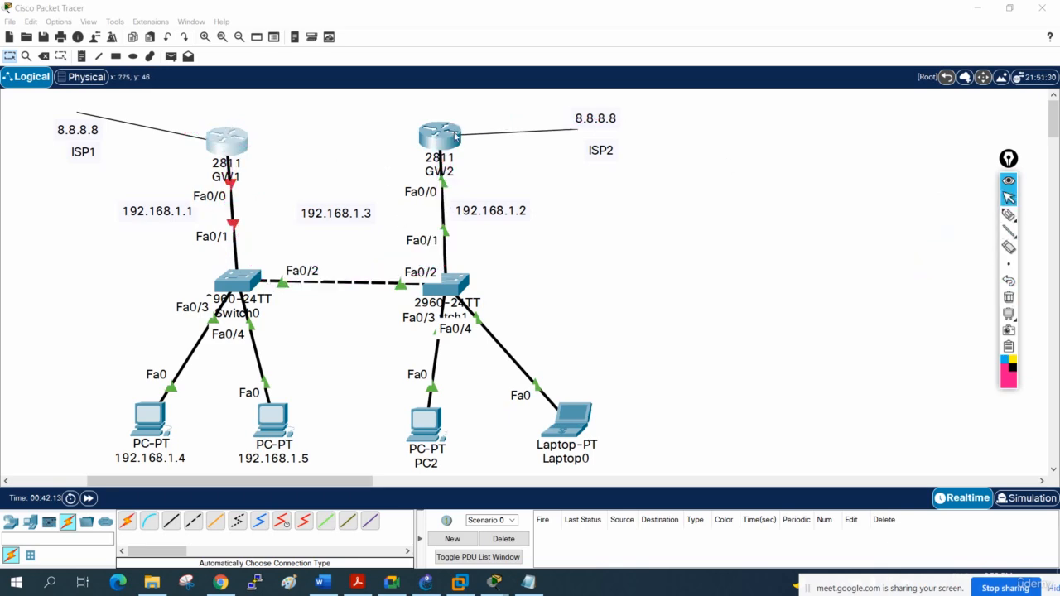
- Open GW2's CLI maximized, underline the states in its HSRP state-change messages, and clear the marks
{"action": "left_click", "coordinate": [455, 135]}
{"action": "left_click", "coordinate": [675, 93]}
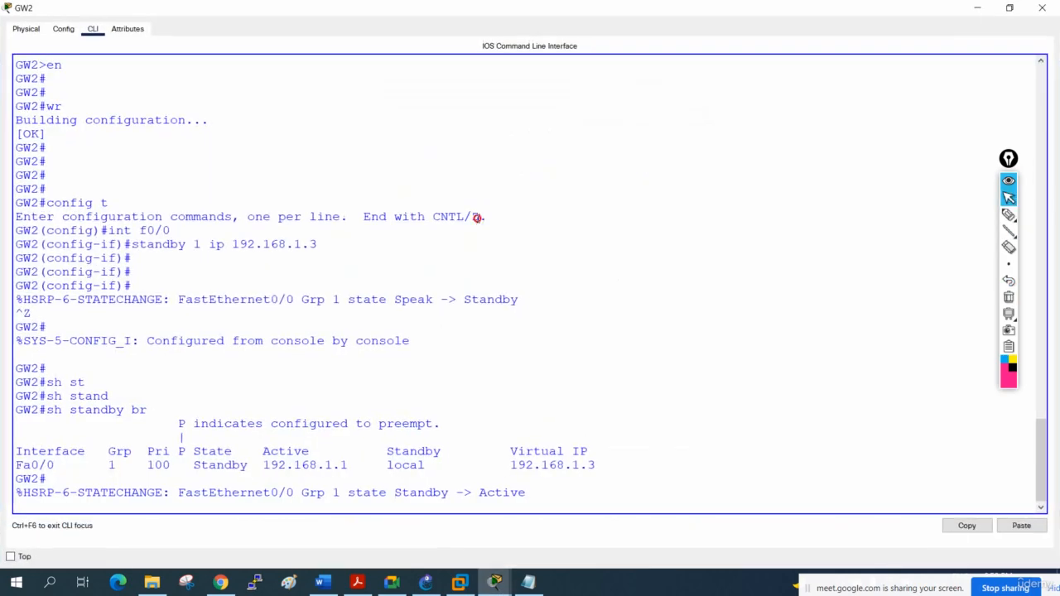
{"action": "left_click", "coordinate": [1008, 215]}
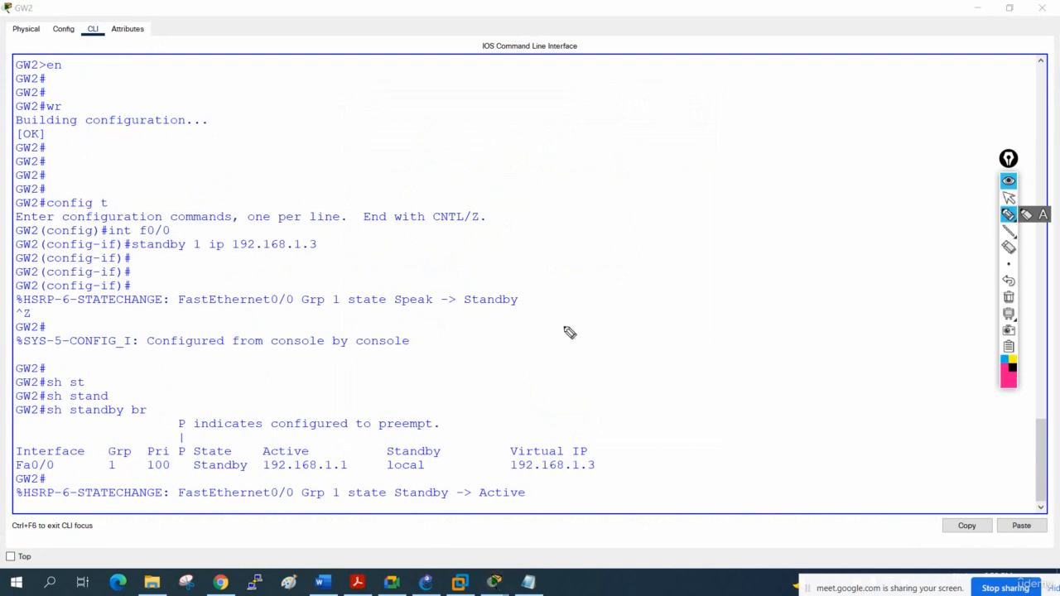
{"action": "left_click_drag", "start_coordinate": [457, 308], "coordinate": [535, 308]}
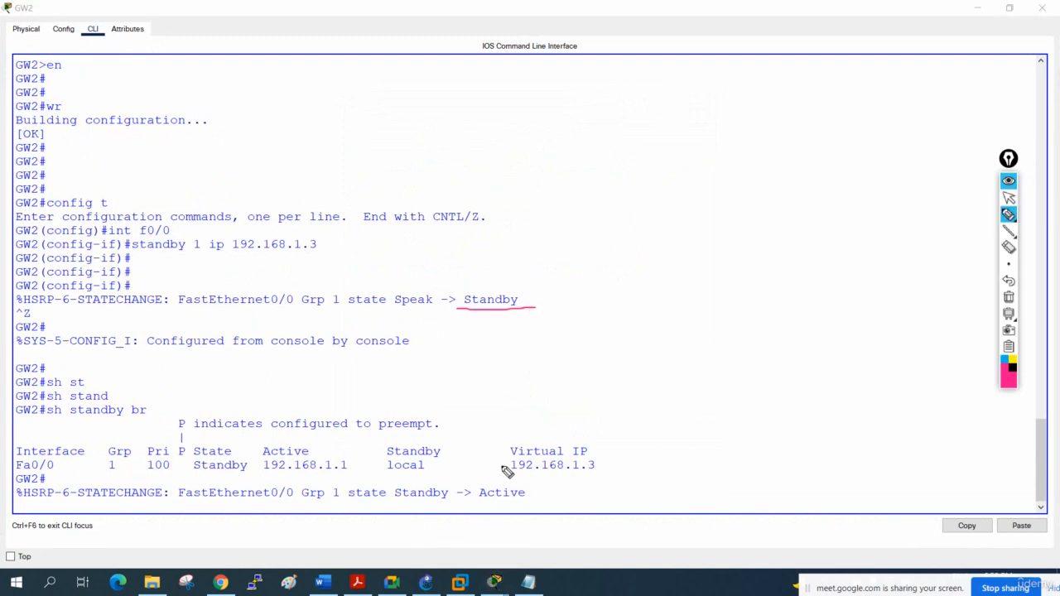
{"action": "left_click_drag", "start_coordinate": [479, 501], "coordinate": [527, 500]}
{"action": "left_click_drag", "start_coordinate": [396, 500], "coordinate": [469, 499]}
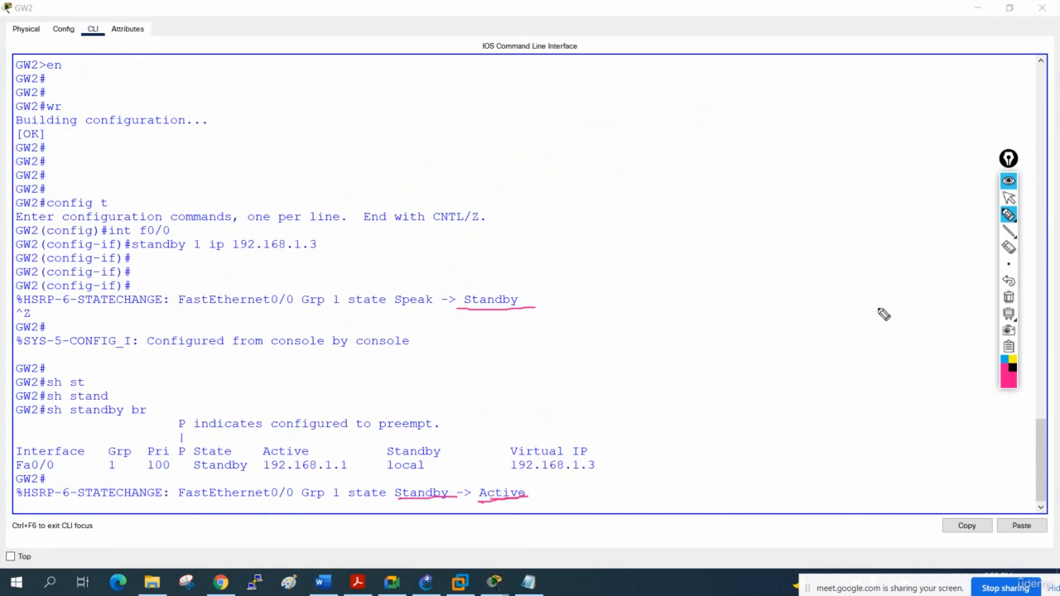
{"action": "left_click", "coordinate": [1008, 297]}
{"action": "left_click", "coordinate": [1009, 197]}
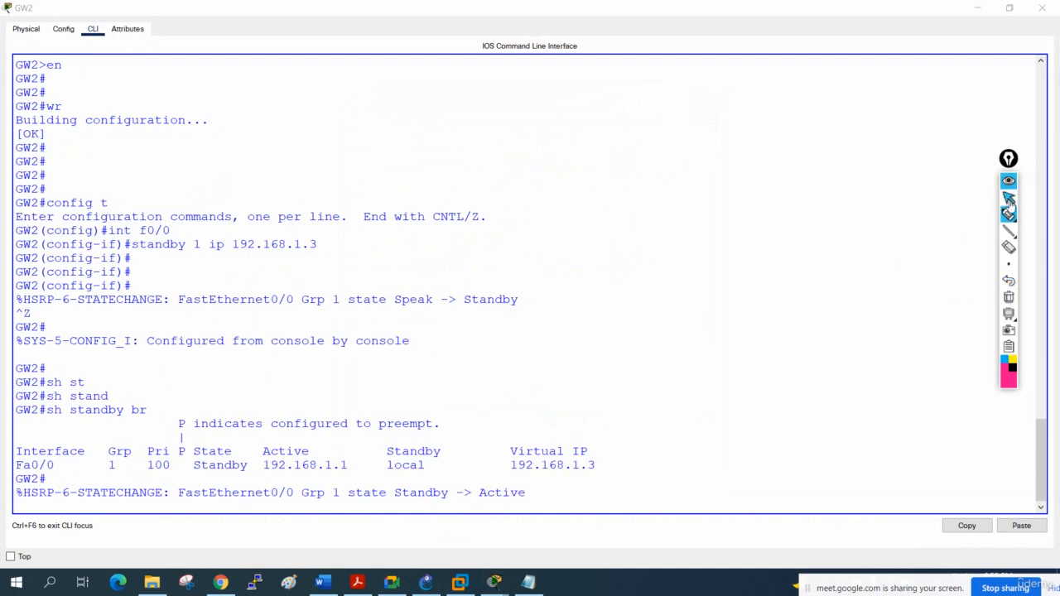
- Display the HSRP summary on GW2 with sh standby br
{"action": "left_click", "coordinate": [862, 245]}
{"action": "key", "text": "Return"}
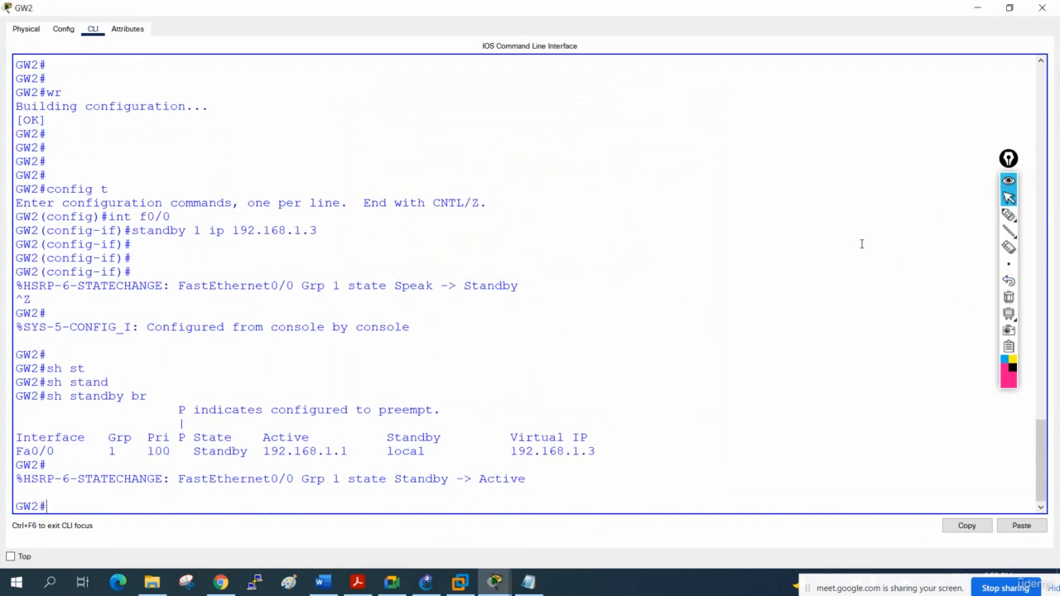
{"action": "key", "text": "Up"}
{"action": "key", "text": "Return"}
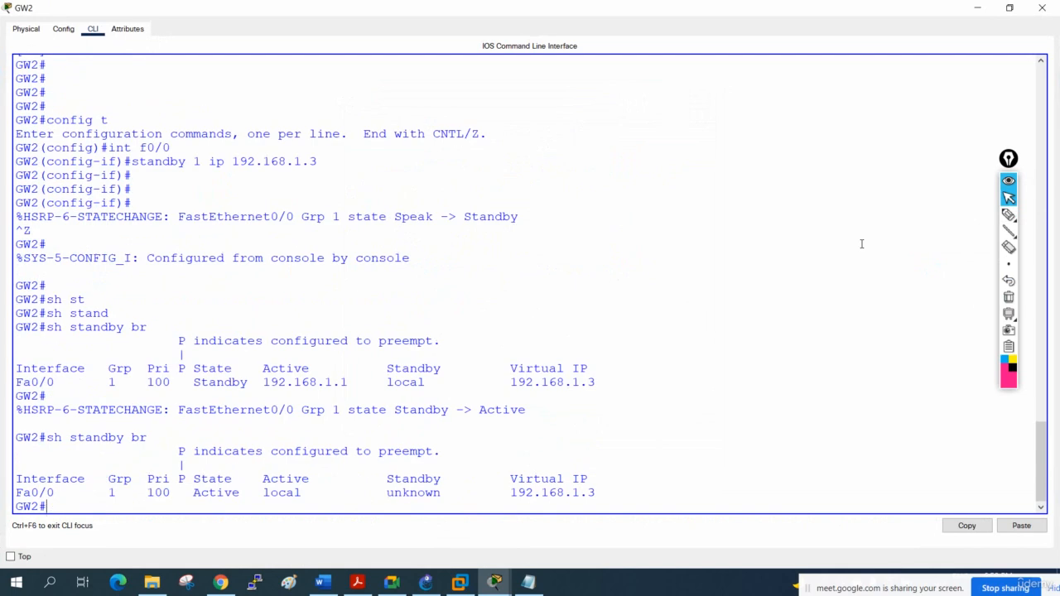
- Mark the State, Active, Standby and Virtual IP entries in GW2's latest HSRP summary, clear the marks, and return to the topology
{"action": "left_click", "coordinate": [1009, 215]}
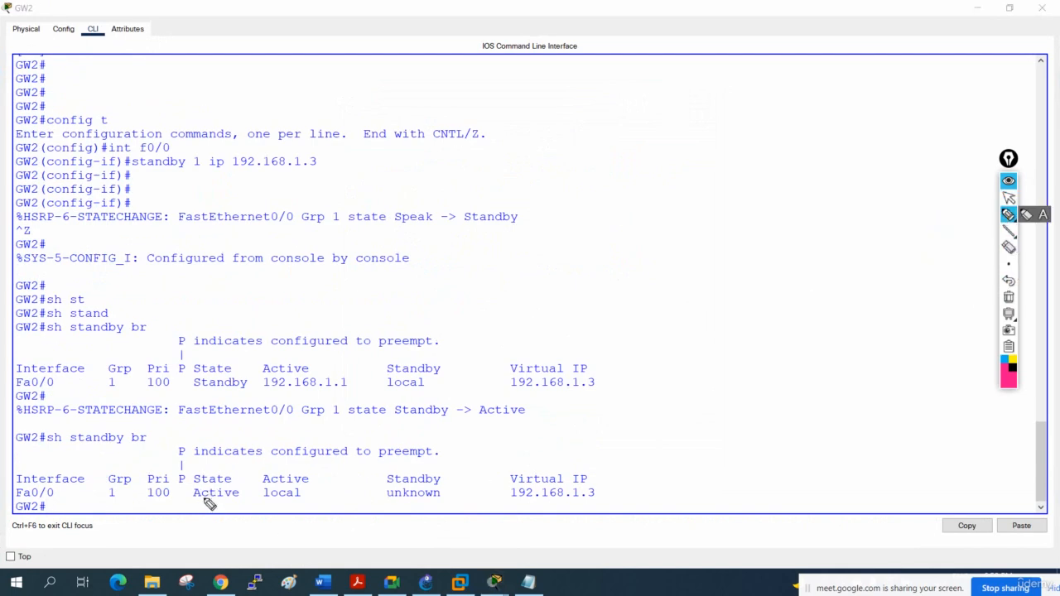
{"action": "left_click_drag", "start_coordinate": [194, 501], "coordinate": [240, 502]}
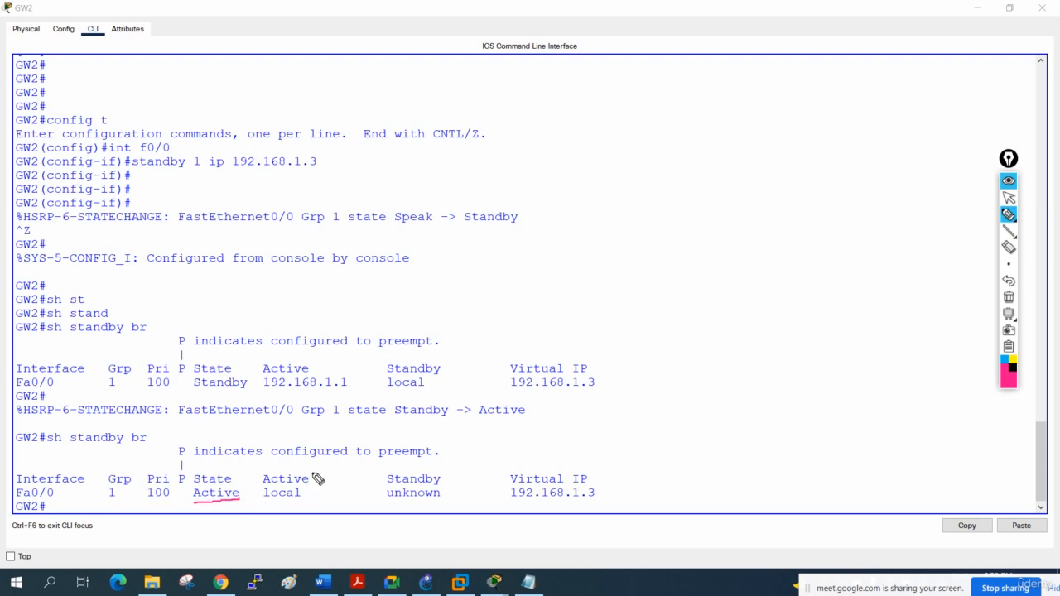
{"action": "mouse_move", "coordinate": [313, 470]}
{"action": "left_mouse_down"}
{"action": "mouse_move", "coordinate": [281, 465]}
{"action": "mouse_move", "coordinate": [278, 510]}
{"action": "mouse_move", "coordinate": [292, 467]}
{"action": "mouse_move", "coordinate": [314, 496]}
{"action": "mouse_move", "coordinate": [324, 466]}
{"action": "left_mouse_up"}
{"action": "mouse_move", "coordinate": [51, 494]}
{"action": "left_mouse_down"}
{"action": "mouse_move", "coordinate": [67, 519]}
{"action": "mouse_move", "coordinate": [68, 497]}
{"action": "left_mouse_up"}
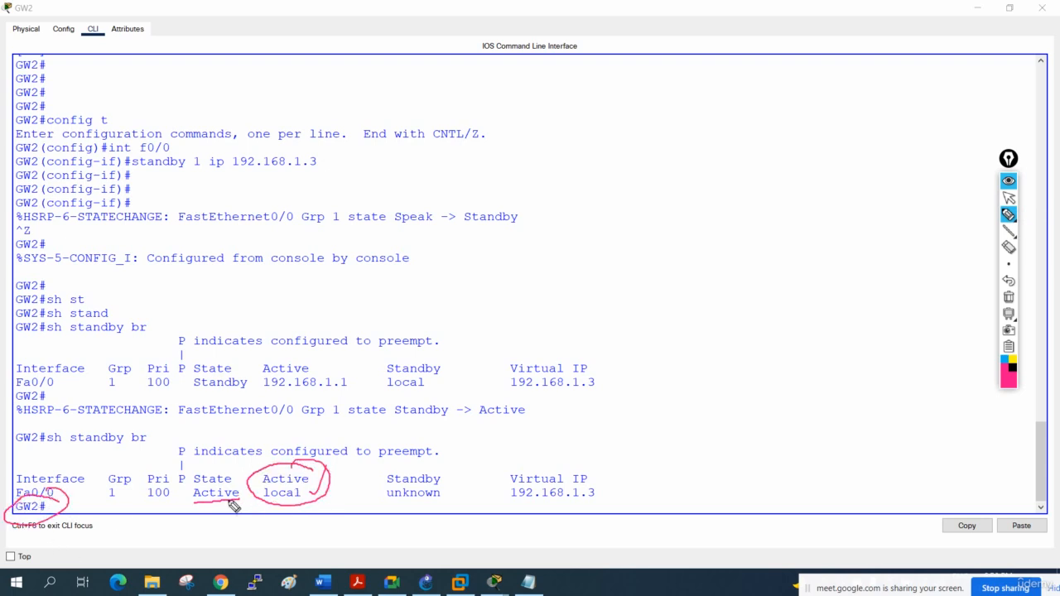
{"action": "mouse_move", "coordinate": [452, 467]}
{"action": "left_mouse_down"}
{"action": "mouse_move", "coordinate": [394, 468]}
{"action": "mouse_move", "coordinate": [437, 456]}
{"action": "left_mouse_up"}
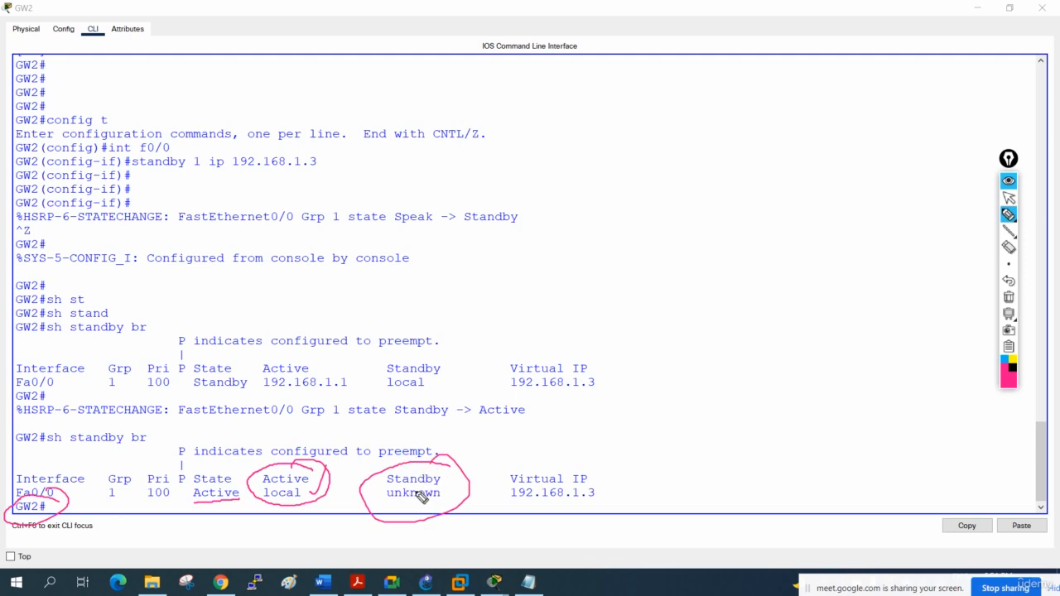
{"action": "left_click_drag", "start_coordinate": [512, 502], "coordinate": [577, 486]}
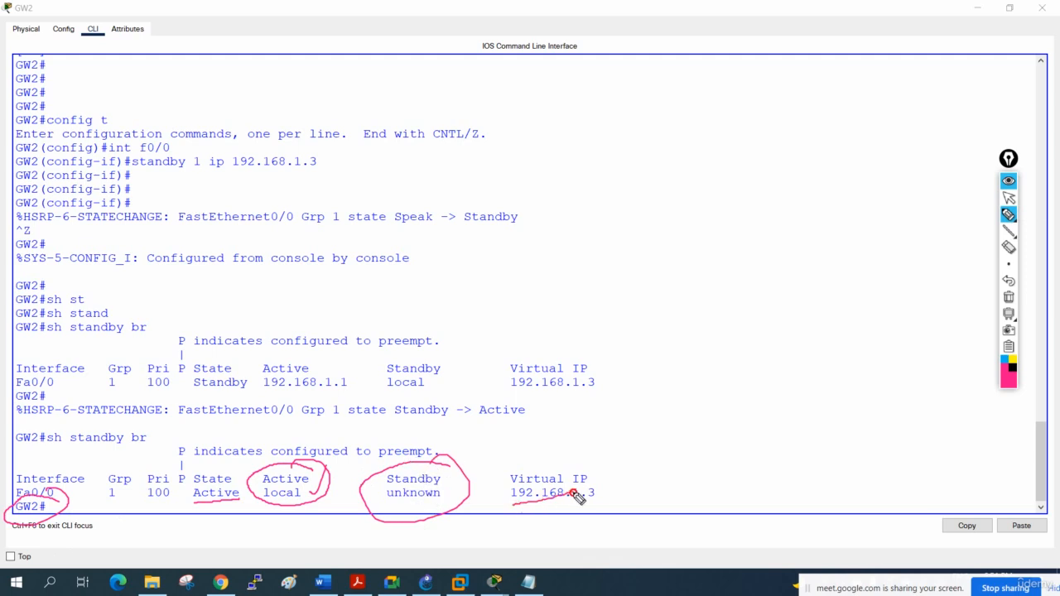
{"action": "left_click", "coordinate": [1008, 296]}
{"action": "left_click", "coordinate": [1009, 197]}
{"action": "left_click", "coordinate": [977, 7]}
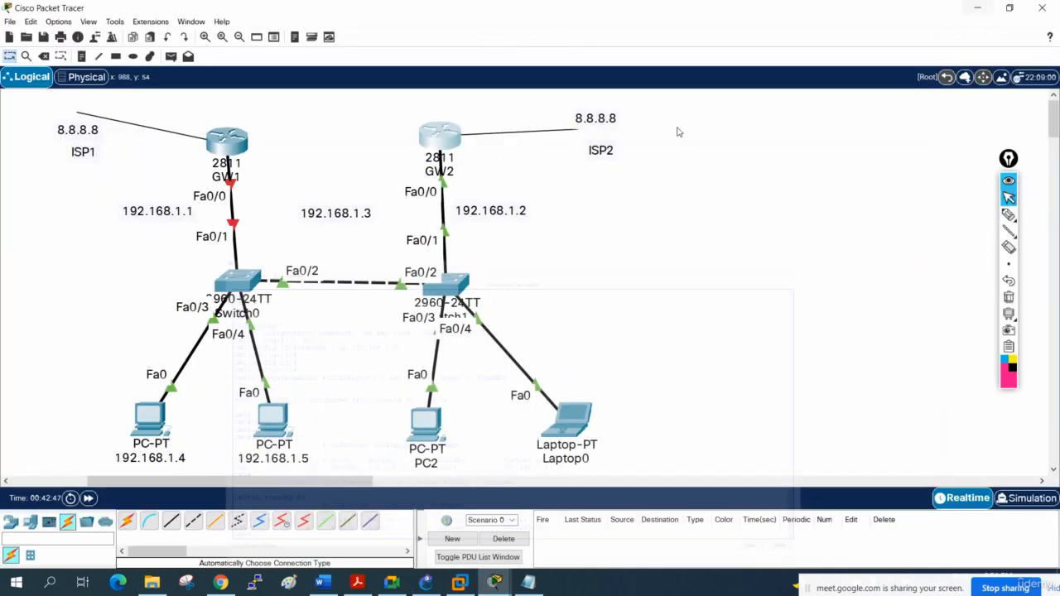
- Re-enable GW1's f0/0 interface with no sh and minimize its CLI window
{"action": "left_click", "coordinate": [234, 153]}
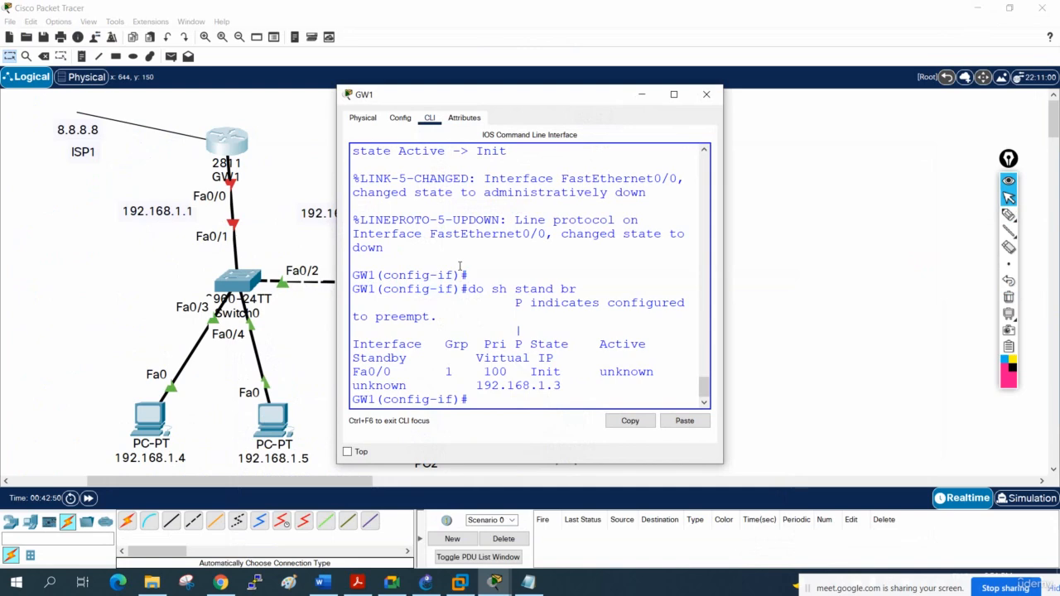
{"action": "key", "text": "Return"}
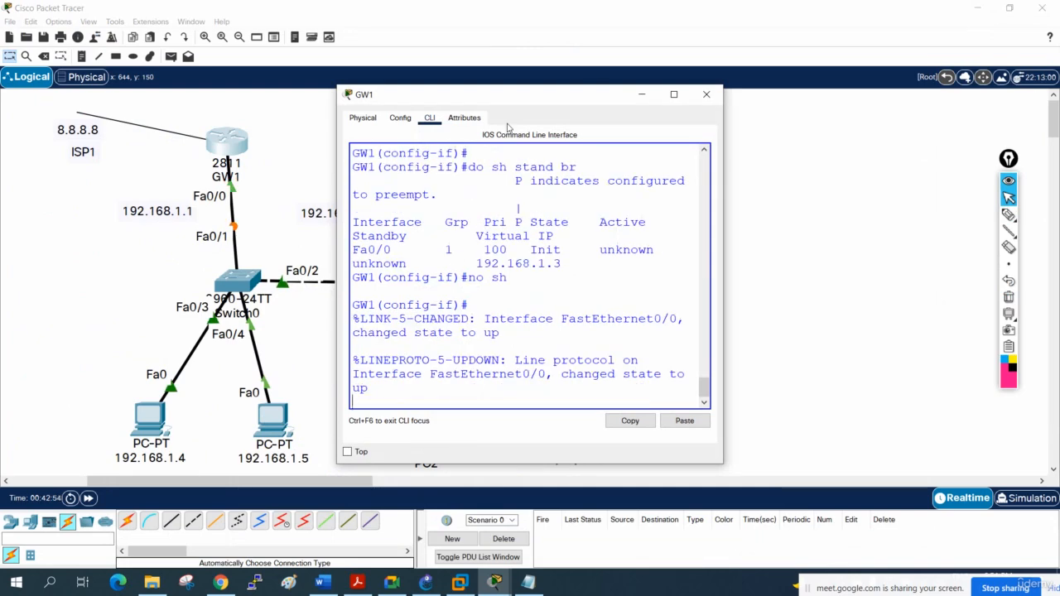
{"action": "left_click", "coordinate": [641, 94]}
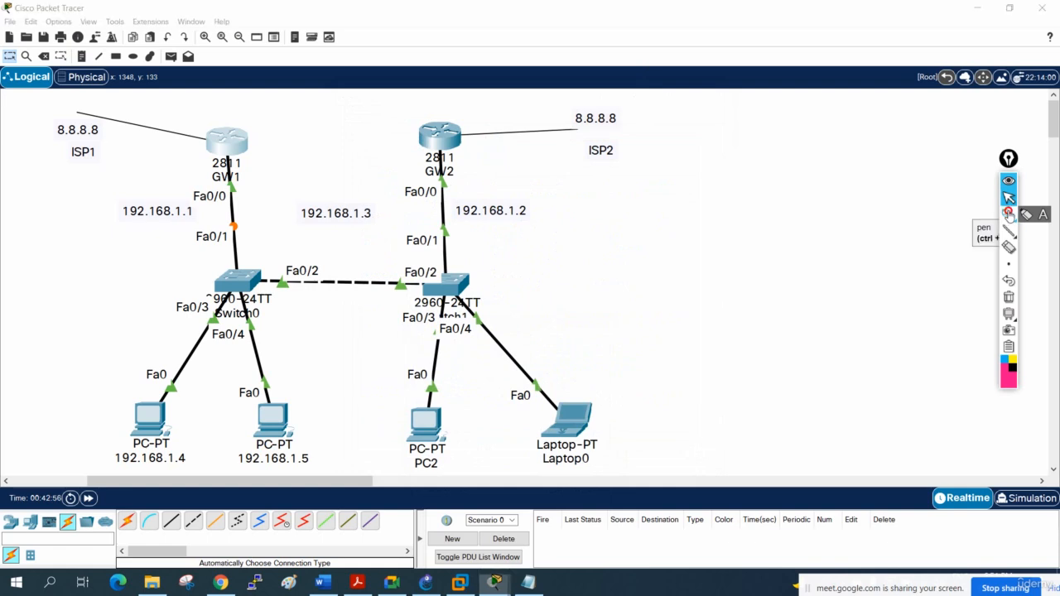
- Annotate GW1, its link to Switch0 and GW2 on the topology, writing "Pri" beside GW1, and clear the annotations
{"action": "left_click", "coordinate": [1008, 214]}
{"action": "left_click_drag", "start_coordinate": [256, 169], "coordinate": [249, 180]}
{"action": "left_click_drag", "start_coordinate": [401, 165], "coordinate": [430, 172]}
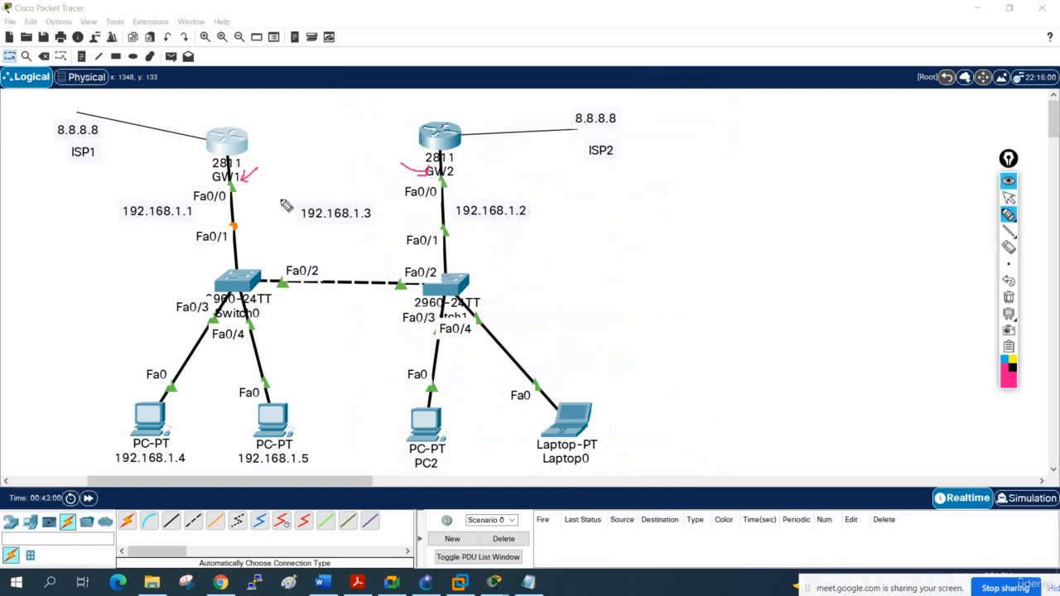
{"action": "mouse_move", "coordinate": [285, 106]}
{"action": "left_mouse_down"}
{"action": "mouse_move", "coordinate": [255, 125]}
{"action": "mouse_move", "coordinate": [265, 124]}
{"action": "mouse_move", "coordinate": [264, 147]}
{"action": "mouse_move", "coordinate": [281, 134]}
{"action": "mouse_move", "coordinate": [270, 162]}
{"action": "left_mouse_up"}
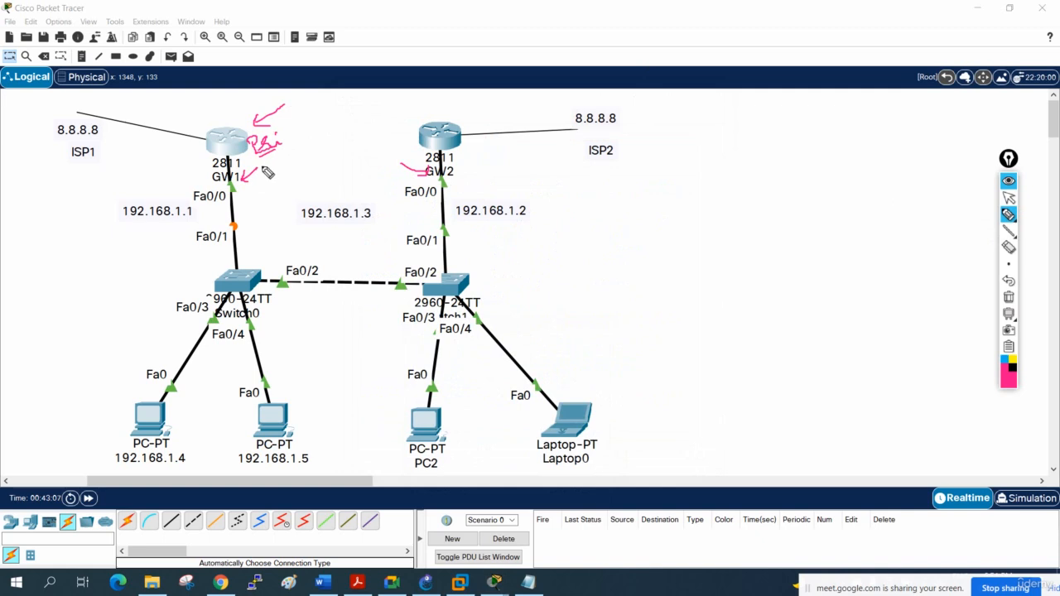
{"action": "mouse_move", "coordinate": [240, 169]}
{"action": "left_mouse_down"}
{"action": "mouse_move", "coordinate": [239, 265]}
{"action": "mouse_move", "coordinate": [253, 173]}
{"action": "left_mouse_up"}
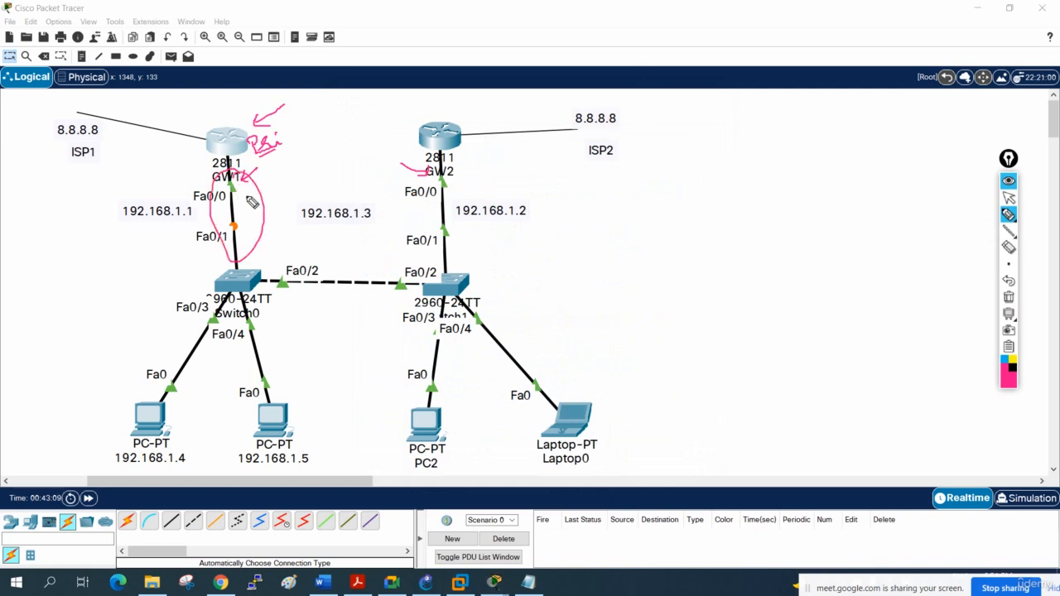
{"action": "mouse_move", "coordinate": [461, 94]}
{"action": "left_mouse_down"}
{"action": "mouse_move", "coordinate": [461, 124]}
{"action": "mouse_move", "coordinate": [468, 112]}
{"action": "left_mouse_up"}
{"action": "left_click", "coordinate": [1009, 297]}
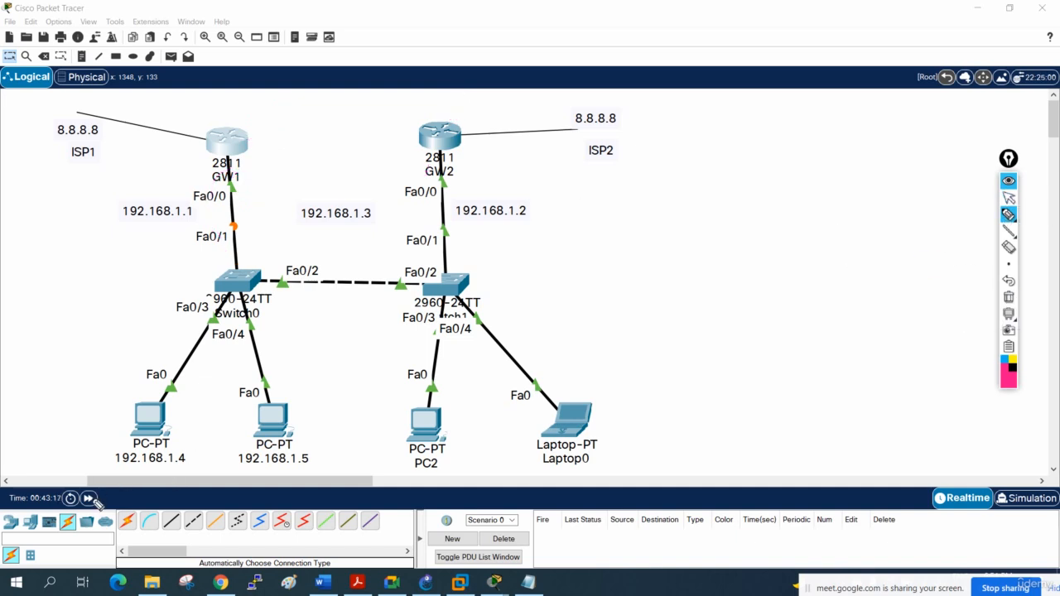
{"action": "left_click", "coordinate": [1009, 197]}
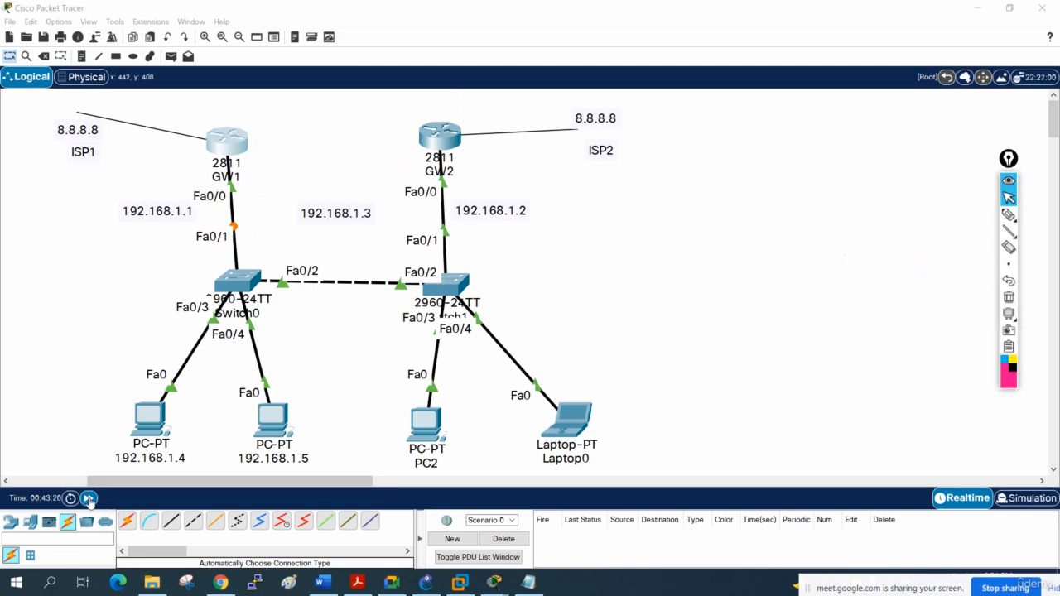
- Fast-forward the simulation time to bring up the GW1–Switch0 link, and open GW1's CLI maximized
{"action": "left_click", "coordinate": [88, 497]}
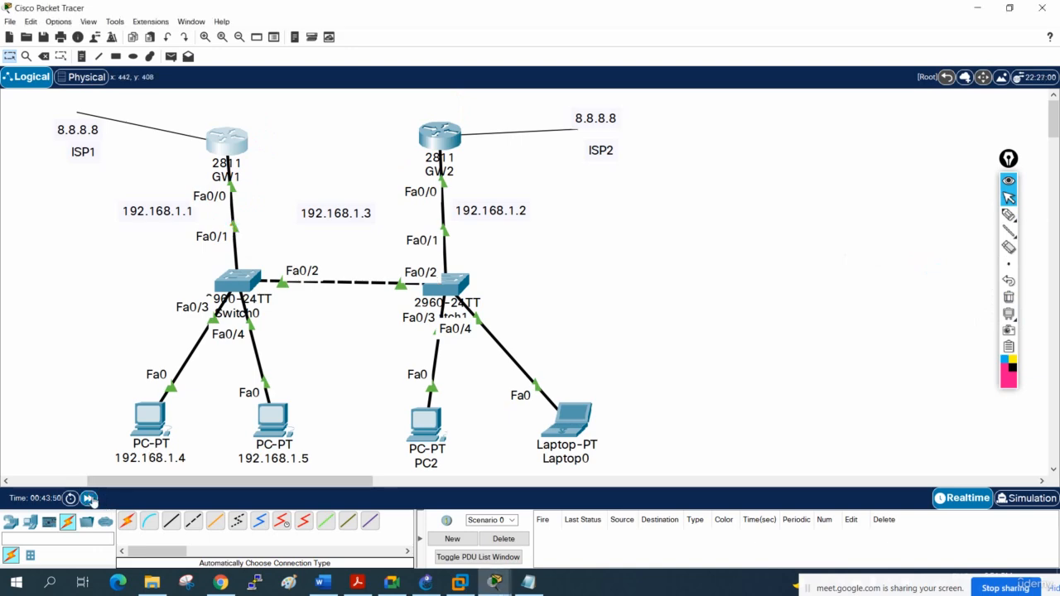
{"action": "left_click", "coordinate": [89, 497]}
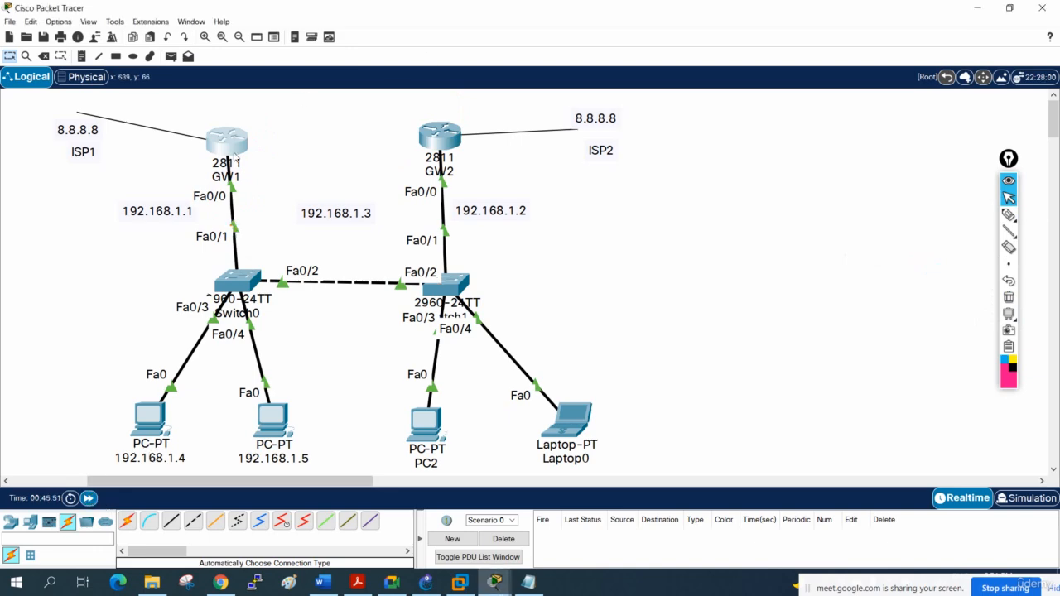
{"action": "left_click", "coordinate": [232, 149]}
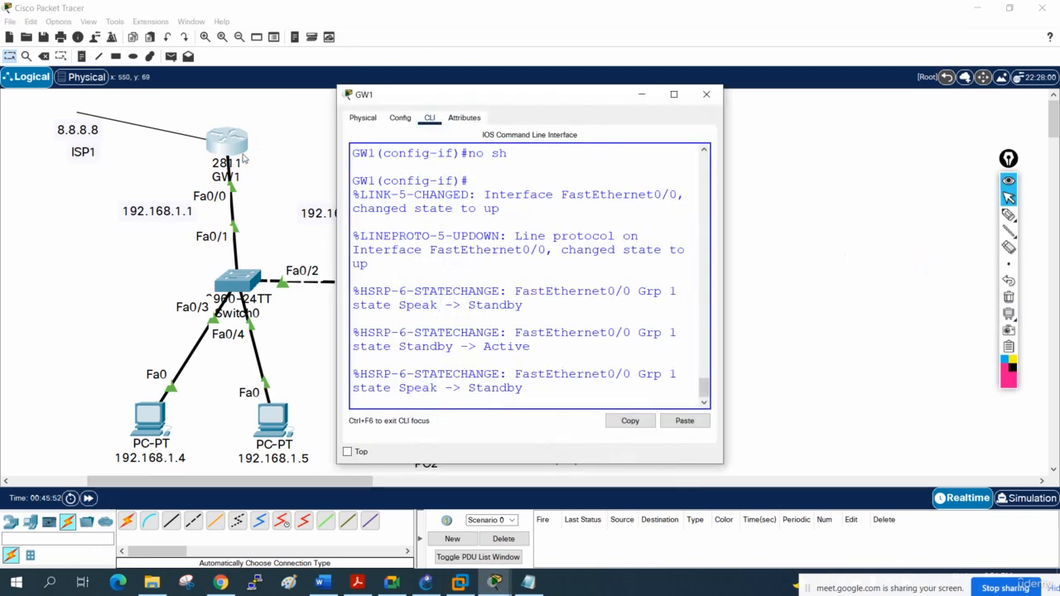
{"action": "left_click", "coordinate": [673, 93]}
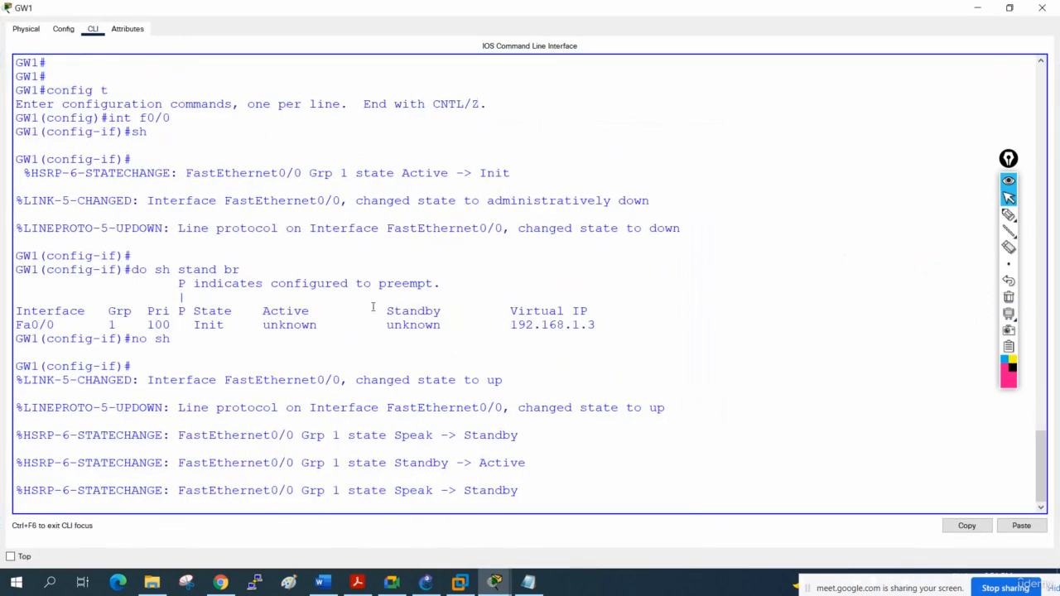
- Mark the Active and Standby states in GW1's latest HSRP state-change messages, and clear the marks
{"action": "mouse_move", "coordinate": [1015, 271]}
{"action": "left_click", "coordinate": [1008, 214]}
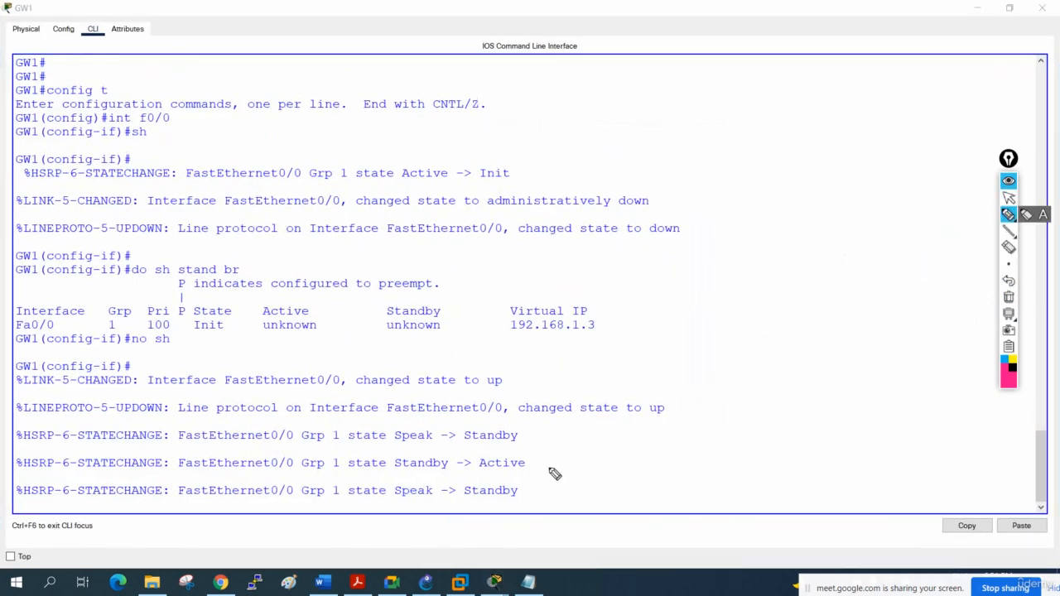
{"action": "mouse_move", "coordinate": [464, 495]}
{"action": "left_mouse_down"}
{"action": "mouse_move", "coordinate": [518, 495]}
{"action": "mouse_move", "coordinate": [507, 453]}
{"action": "mouse_move", "coordinate": [485, 480]}
{"action": "mouse_move", "coordinate": [537, 470]}
{"action": "left_mouse_up"}
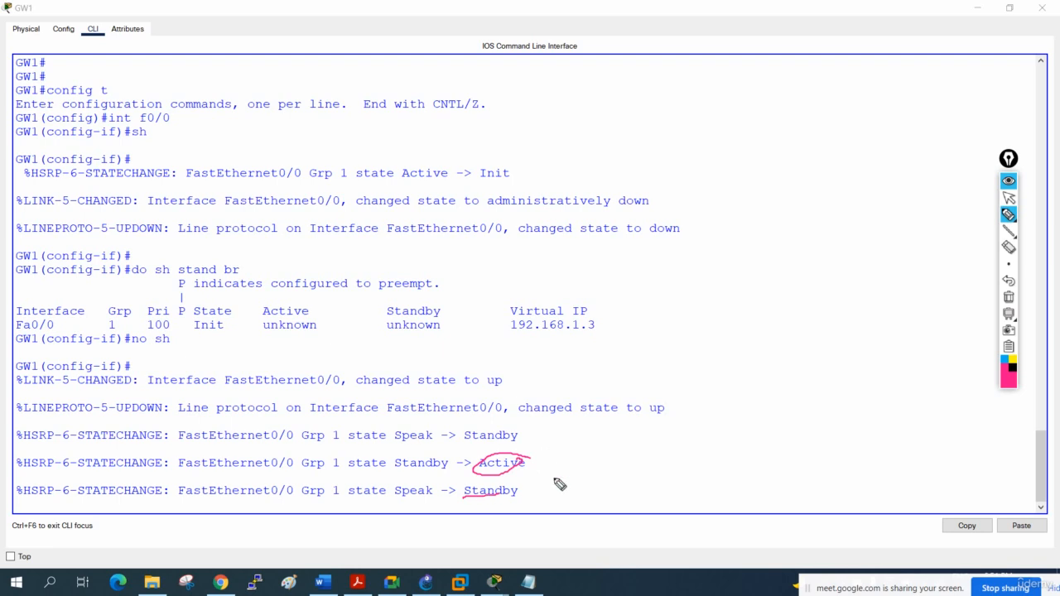
{"action": "mouse_move", "coordinate": [526, 485]}
{"action": "left_mouse_down"}
{"action": "mouse_move", "coordinate": [460, 497]}
{"action": "mouse_move", "coordinate": [529, 488]}
{"action": "left_mouse_up"}
{"action": "left_click", "coordinate": [1008, 297]}
{"action": "left_click", "coordinate": [1009, 197]}
- Display GW1's HSRP summary with do sh stand br and ready the pen for marking it
{"action": "key", "text": "Return"}
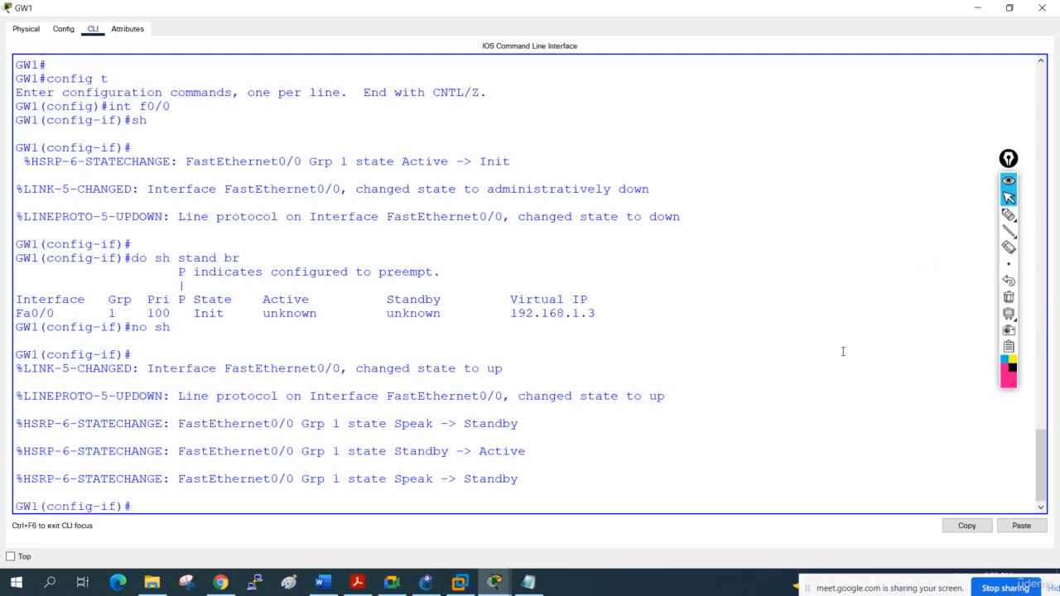
{"action": "key", "text": "Return"}
{"action": "type", "text": "do sh stand br"}
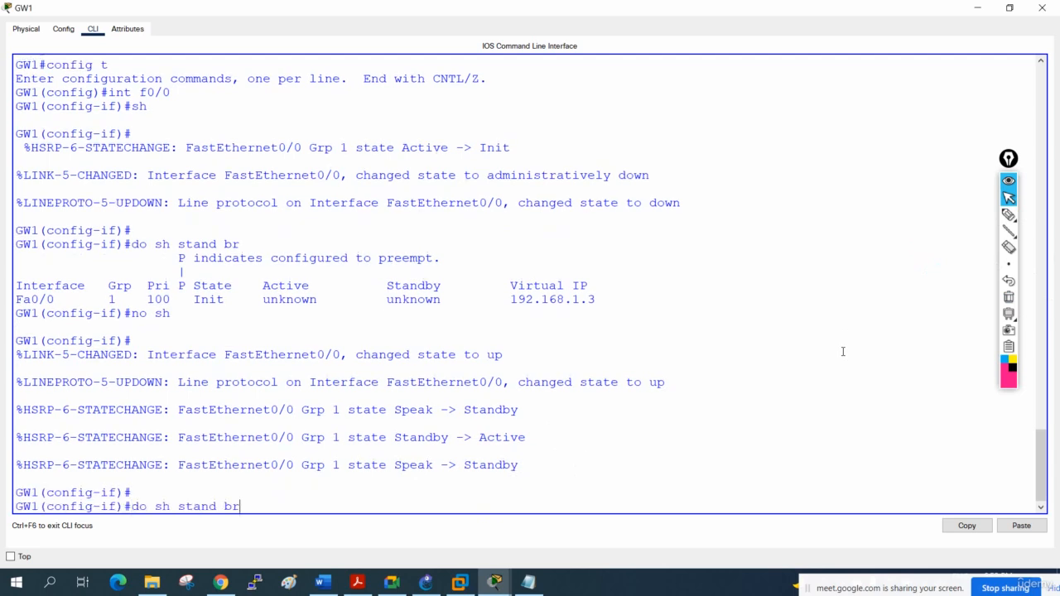
{"action": "key", "text": "Return"}
{"action": "left_click", "coordinate": [1008, 214]}
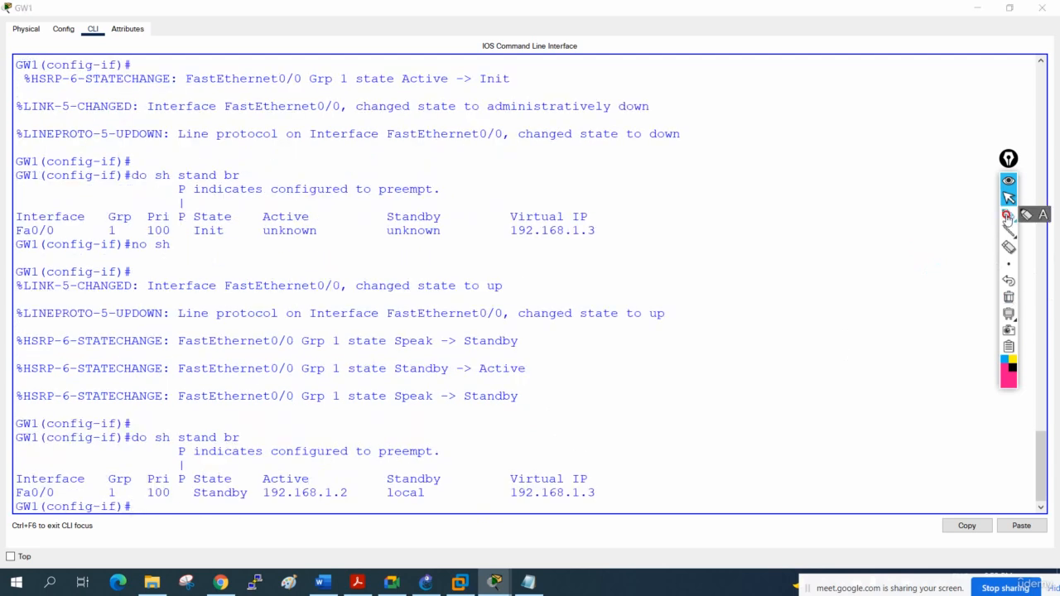
- Underline GW1's Standby state and the active address 192.168.1.2, circle the local standby entry, link it to GW1, and clear the marks
{"action": "left_click_drag", "start_coordinate": [194, 500], "coordinate": [348, 497]}
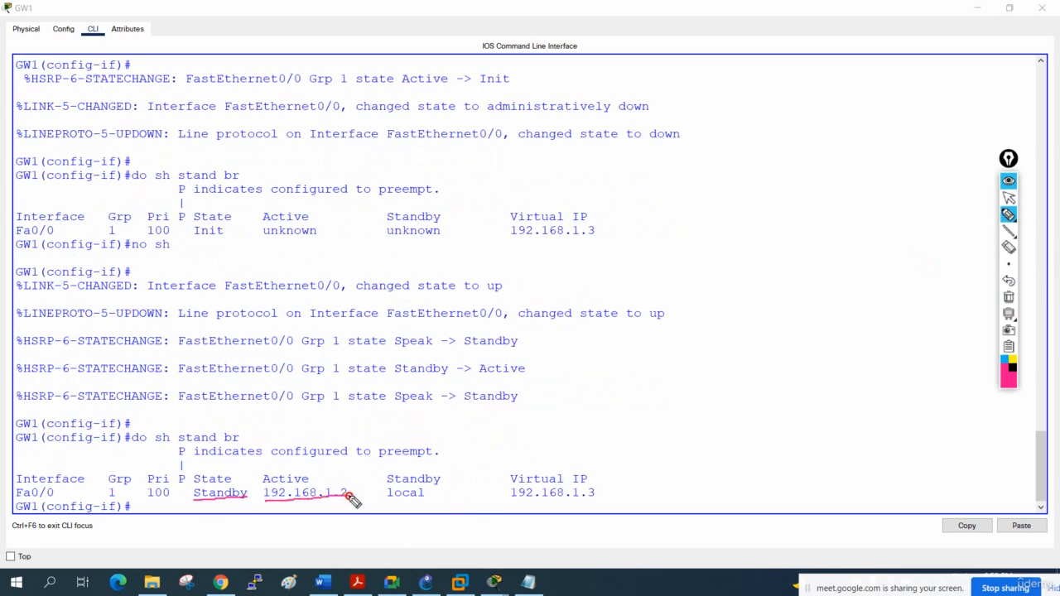
{"action": "mouse_move", "coordinate": [439, 470]}
{"action": "left_mouse_down"}
{"action": "mouse_move", "coordinate": [390, 476]}
{"action": "mouse_move", "coordinate": [398, 494]}
{"action": "mouse_move", "coordinate": [220, 535]}
{"action": "mouse_move", "coordinate": [18, 514]}
{"action": "mouse_move", "coordinate": [20, 500]}
{"action": "mouse_move", "coordinate": [23, 511]}
{"action": "left_mouse_up"}
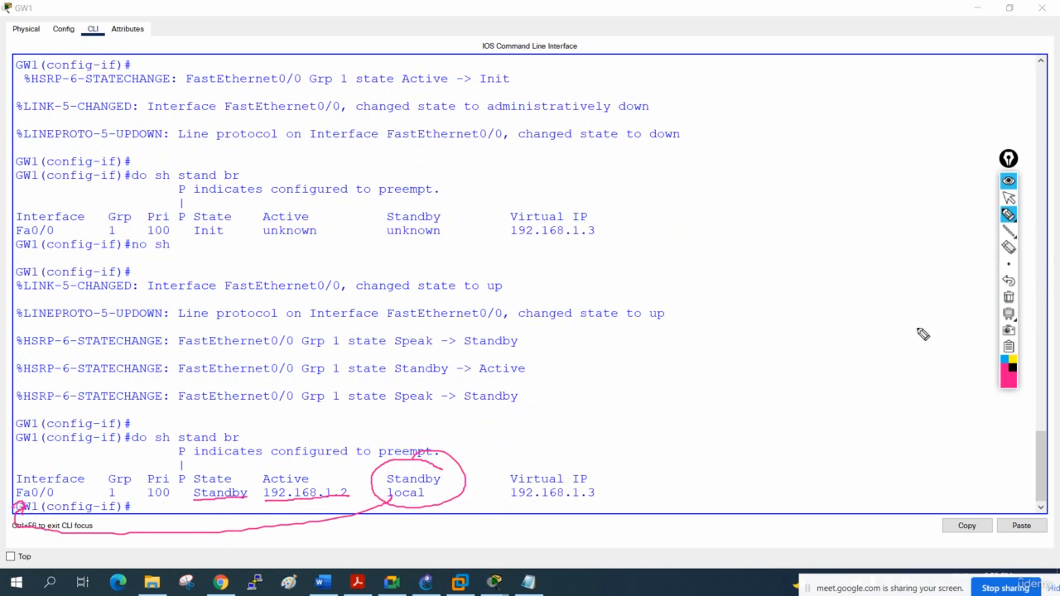
{"action": "left_click", "coordinate": [1009, 298]}
{"action": "left_click", "coordinate": [1008, 197]}
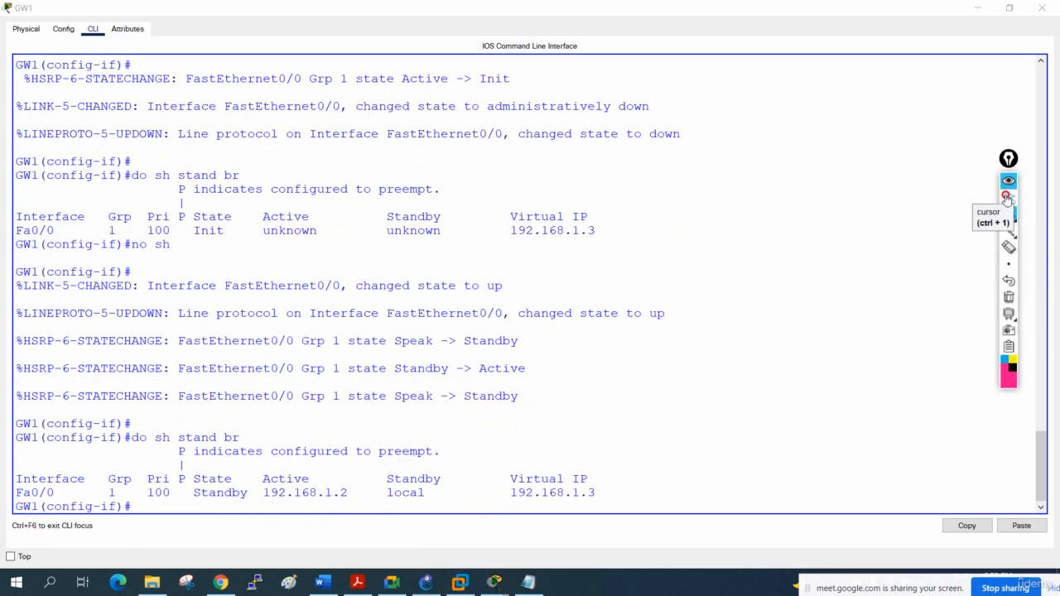
- On the topology, circle ISP1 with an arrow to GW1 and write priority 100 beside both GW1 and GW2
{"action": "left_click", "coordinate": [975, 8]}
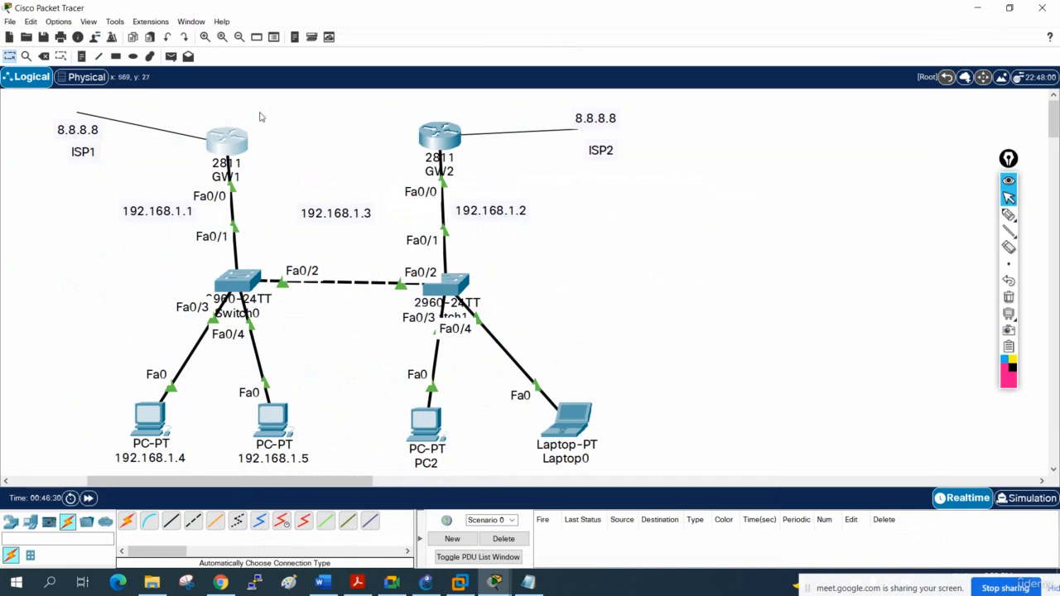
{"action": "left_click", "coordinate": [1008, 215]}
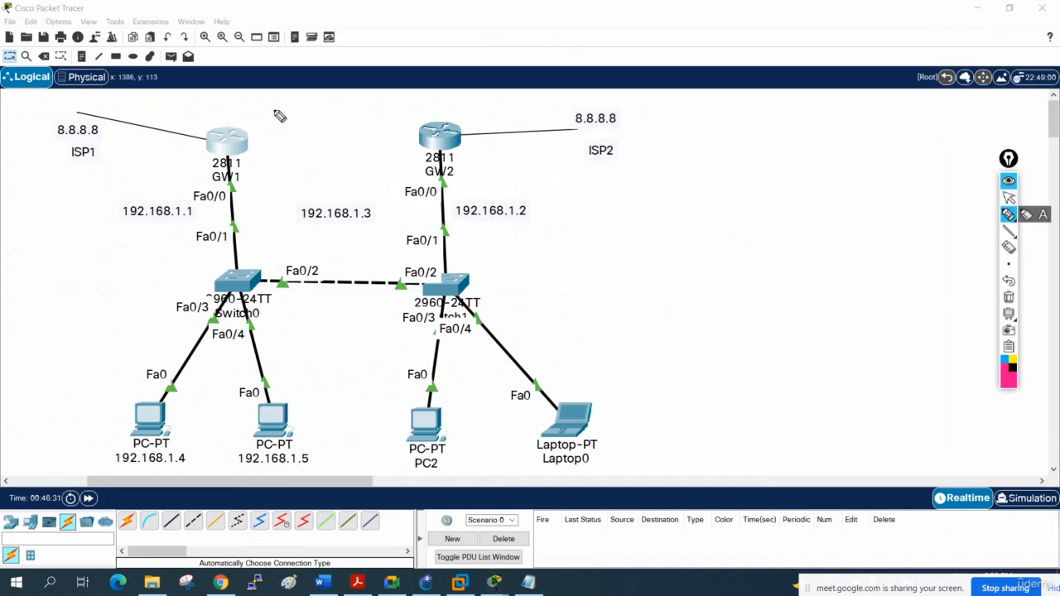
{"action": "mouse_move", "coordinate": [64, 168]}
{"action": "left_mouse_down"}
{"action": "mouse_move", "coordinate": [105, 163]}
{"action": "mouse_move", "coordinate": [42, 116]}
{"action": "mouse_move", "coordinate": [121, 146]}
{"action": "mouse_move", "coordinate": [137, 136]}
{"action": "mouse_move", "coordinate": [203, 143]}
{"action": "mouse_move", "coordinate": [207, 154]}
{"action": "left_mouse_up"}
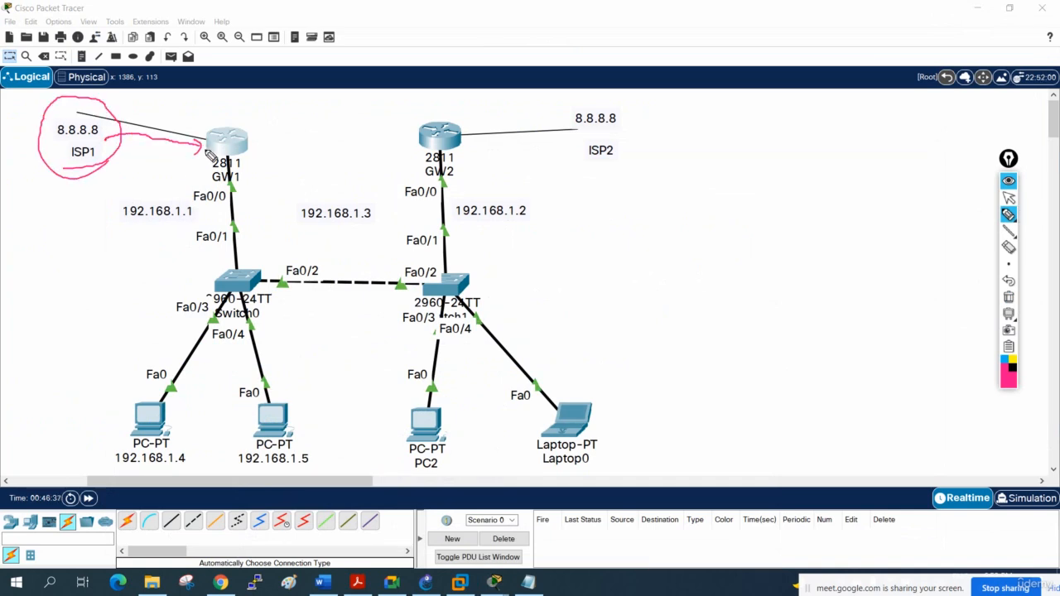
{"action": "mouse_move", "coordinate": [301, 108]}
{"action": "left_mouse_down"}
{"action": "mouse_move", "coordinate": [249, 131]}
{"action": "mouse_move", "coordinate": [265, 135]}
{"action": "mouse_move", "coordinate": [258, 176]}
{"action": "mouse_move", "coordinate": [285, 154]}
{"action": "left_mouse_up"}
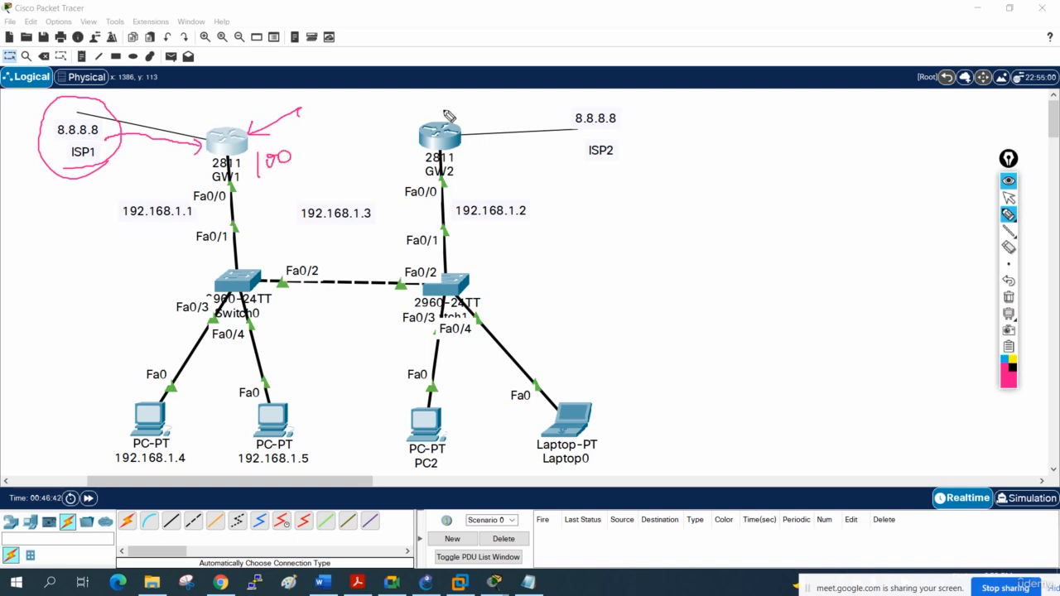
{"action": "mouse_move", "coordinate": [476, 105]}
{"action": "left_mouse_down"}
{"action": "mouse_move", "coordinate": [477, 127]}
{"action": "mouse_move", "coordinate": [505, 109]}
{"action": "left_mouse_up"}
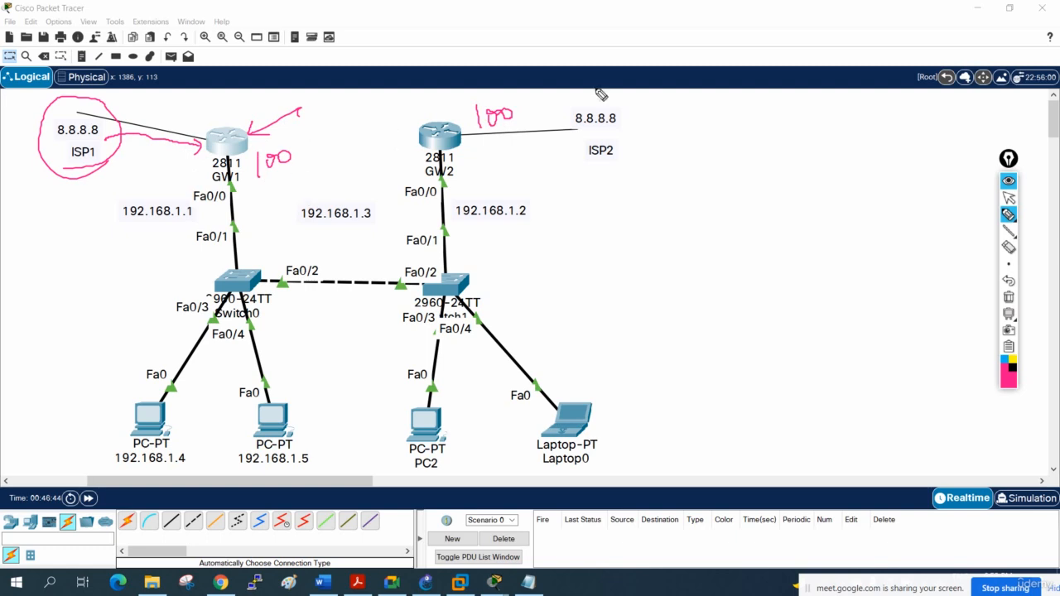
- Overwrite the priority figure beside GW1, circle and underline GW2's 100, and draw emphasis lines beside both routers
{"action": "mouse_move", "coordinate": [264, 158]}
{"action": "left_mouse_down"}
{"action": "mouse_move", "coordinate": [269, 173]}
{"action": "mouse_move", "coordinate": [285, 173]}
{"action": "left_mouse_up"}
{"action": "mouse_move", "coordinate": [284, 151]}
{"action": "left_mouse_down"}
{"action": "mouse_move", "coordinate": [257, 186]}
{"action": "mouse_move", "coordinate": [276, 179]}
{"action": "left_mouse_up"}
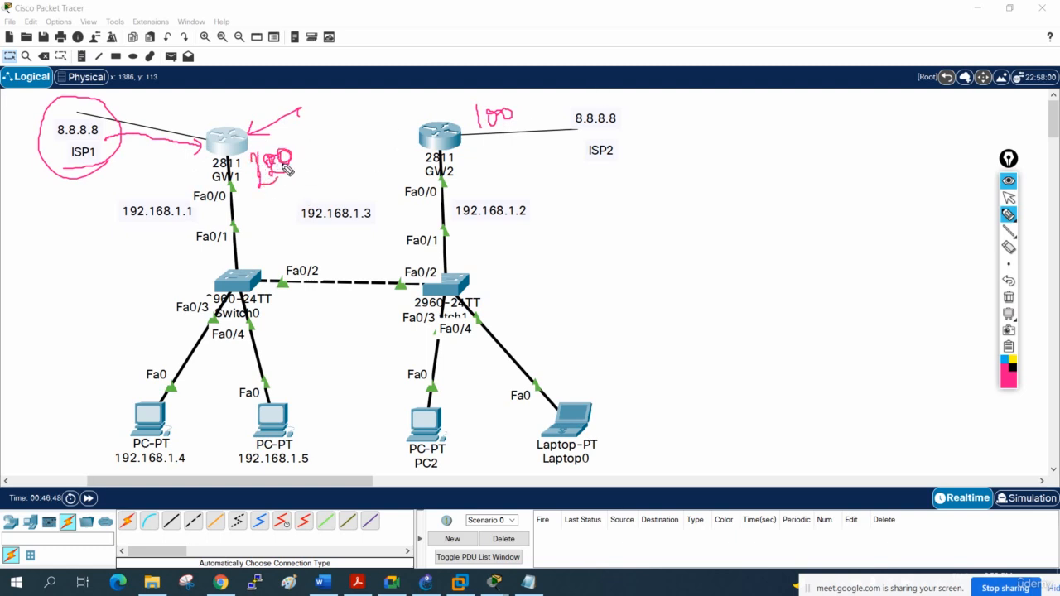
{"action": "mouse_move", "coordinate": [507, 88]}
{"action": "left_mouse_down"}
{"action": "mouse_move", "coordinate": [482, 165]}
{"action": "mouse_move", "coordinate": [501, 89]}
{"action": "left_mouse_up"}
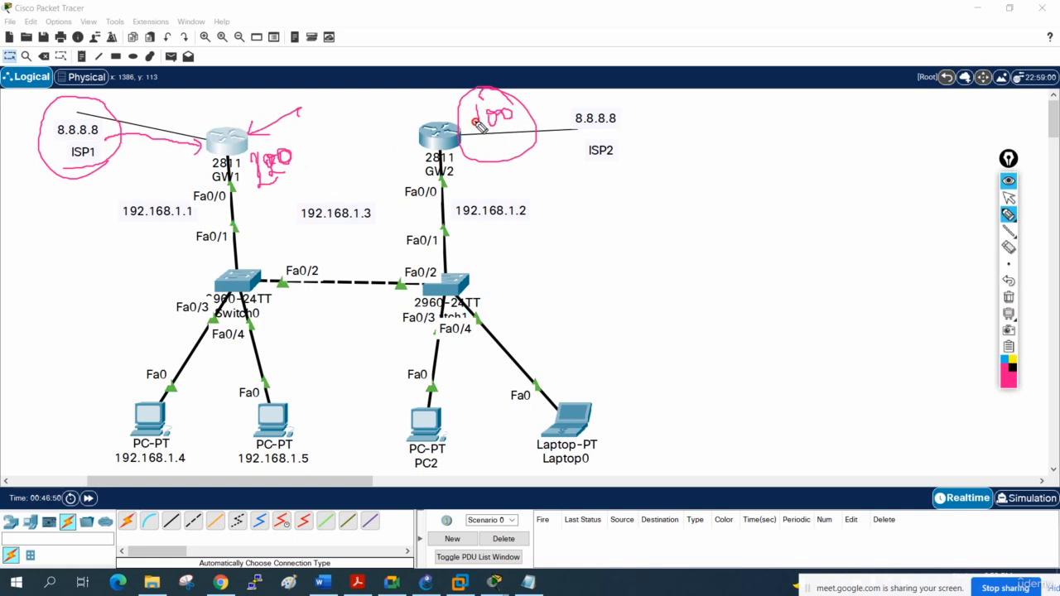
{"action": "left_click_drag", "start_coordinate": [458, 131], "coordinate": [343, 148]}
{"action": "left_click", "coordinate": [483, 124]}
{"action": "left_click_drag", "start_coordinate": [479, 133], "coordinate": [514, 125]}
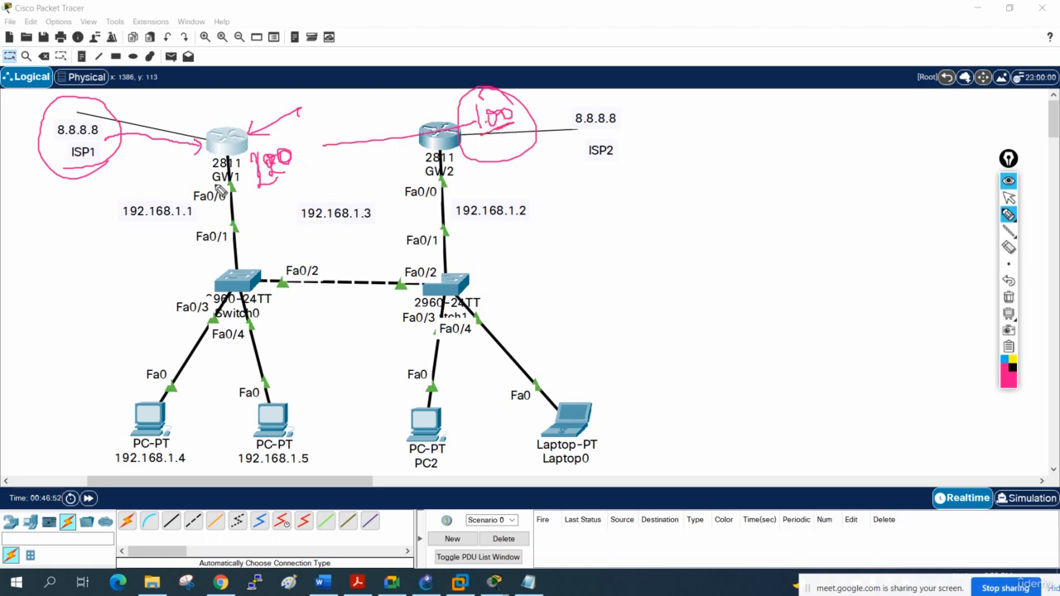
{"action": "mouse_move", "coordinate": [263, 154]}
{"action": "left_mouse_down"}
{"action": "mouse_move", "coordinate": [267, 201]}
{"action": "mouse_move", "coordinate": [262, 185]}
{"action": "left_mouse_up"}
{"action": "left_click_drag", "start_coordinate": [268, 162], "coordinate": [290, 151]}
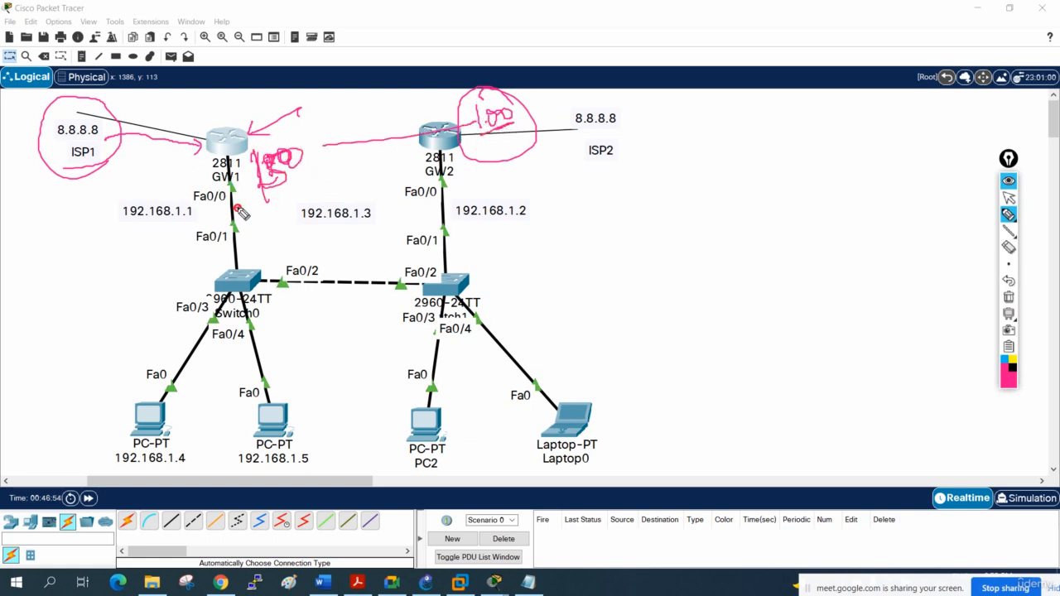
{"action": "left_click_drag", "start_coordinate": [234, 207], "coordinate": [331, 174]}
{"action": "left_click_drag", "start_coordinate": [276, 200], "coordinate": [321, 180]}
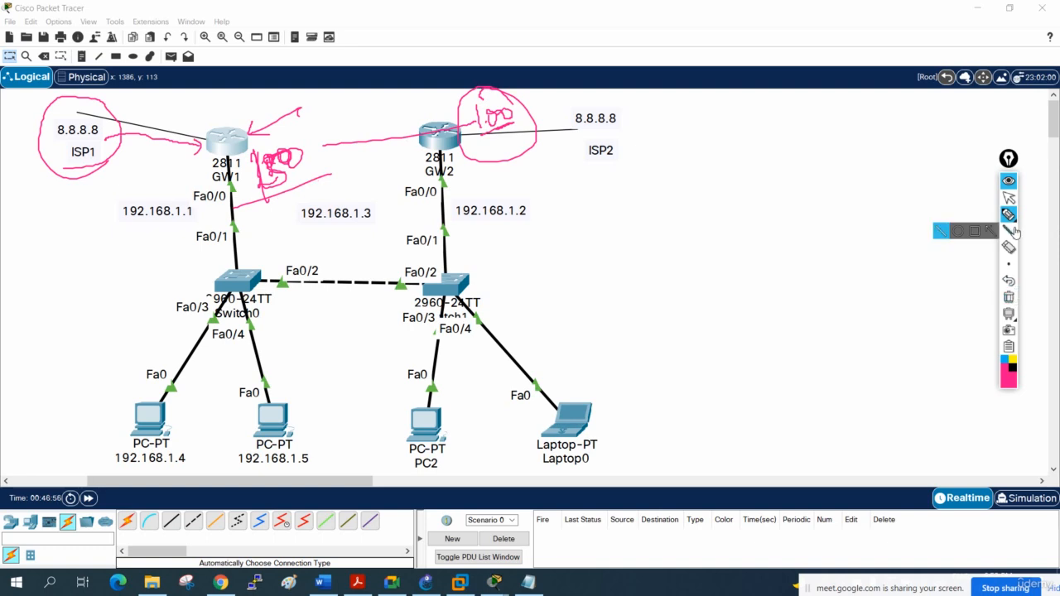
- Switch to Notepad and add the line "standby 1 priority 150" under GW1's standby IP command
{"action": "left_click", "coordinate": [1009, 197]}
{"action": "left_click", "coordinate": [527, 582]}
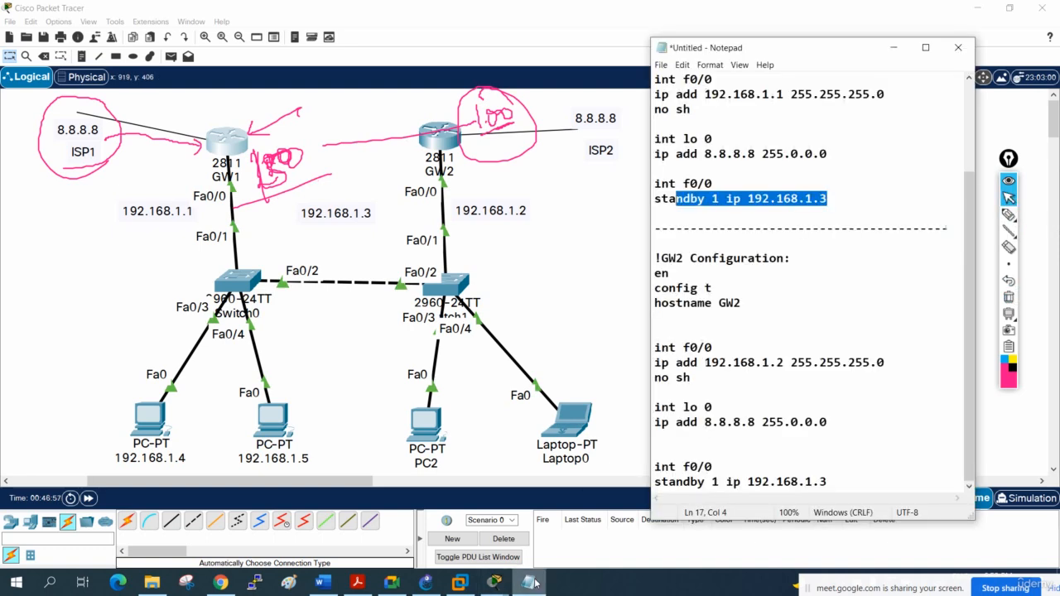
{"action": "left_click", "coordinate": [834, 199]}
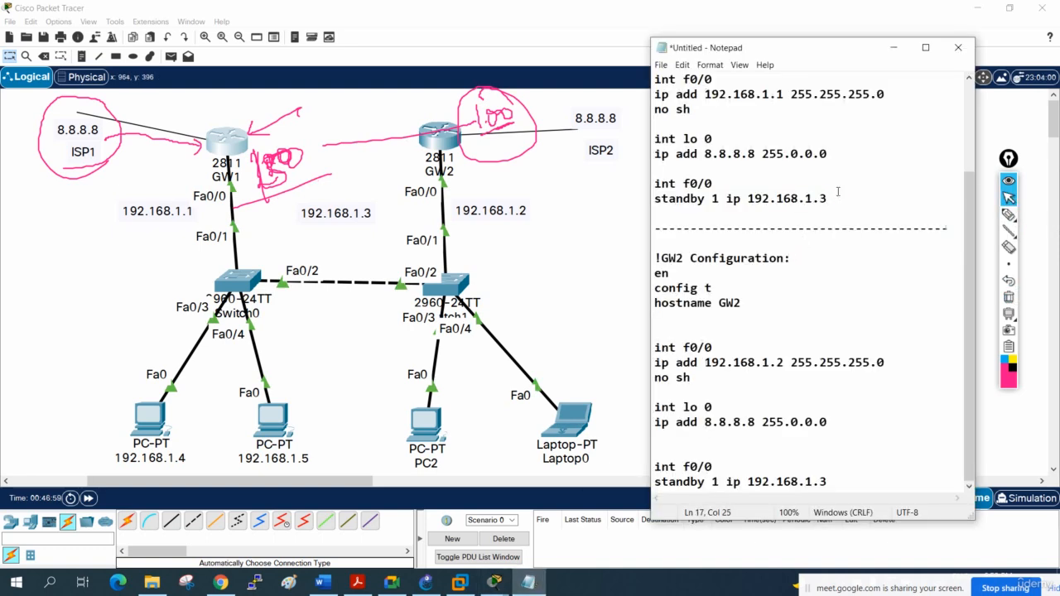
{"action": "key", "text": "Return"}
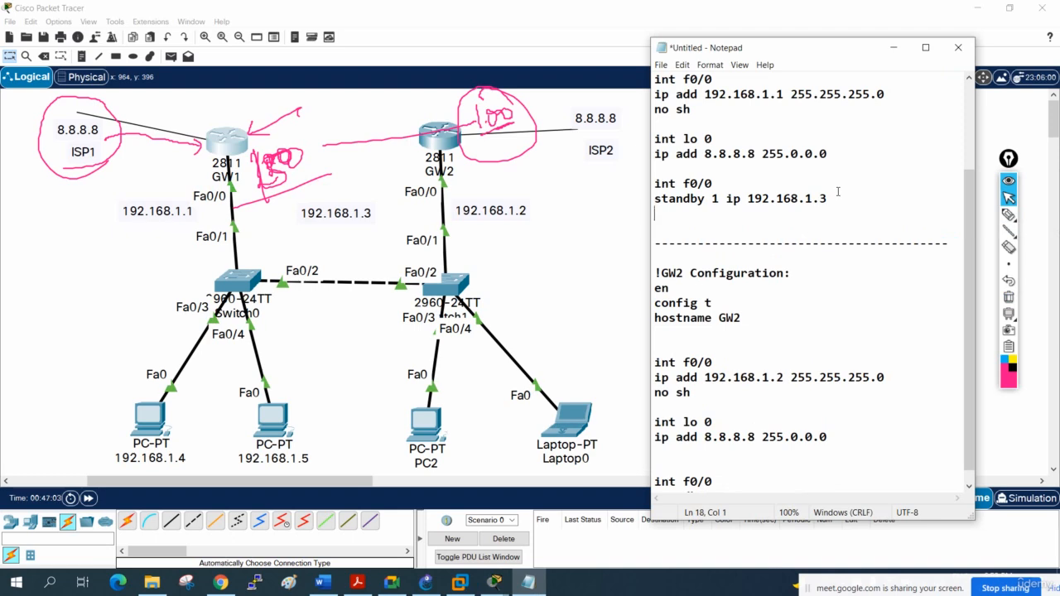
{"action": "type", "text": "standby 1 pri"}
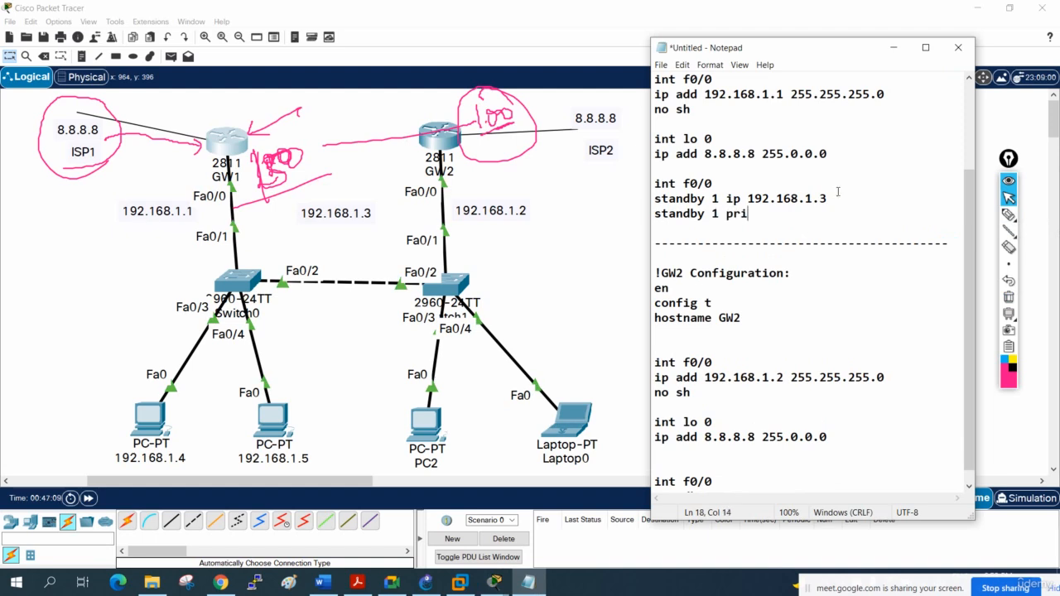
{"action": "type", "text": "ority 150"}
{"action": "key", "text": "Return"}
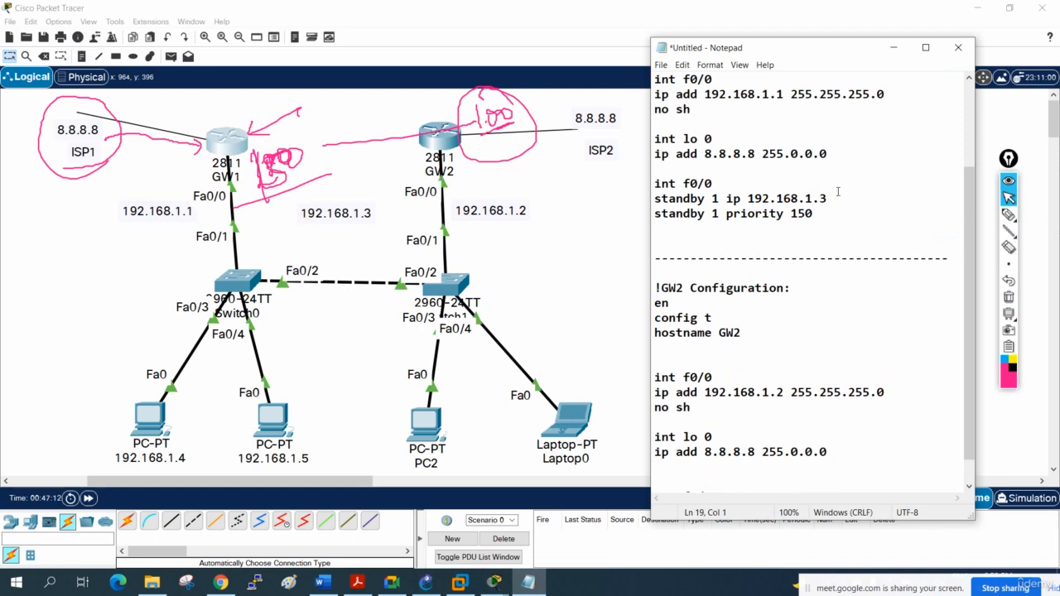
- Add the line "standby 1 preempt" below the priority command in GW1's configuration notes
{"action": "type", "text": "standby 1 pre"}
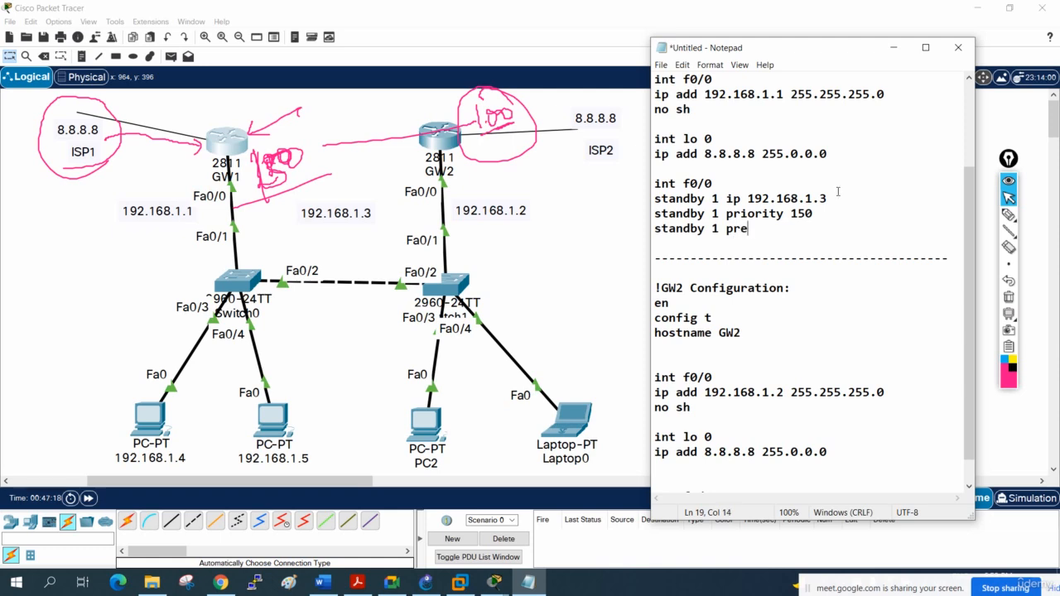
{"action": "type", "text": "empt"}
- Copy GW1's "standby 1 preempt" line and paste it after the standby IP command in GW2's configuration notes
{"action": "left_click_drag", "start_coordinate": [794, 232], "coordinate": [647, 229]}
{"action": "key", "text": "ctrl+c"}
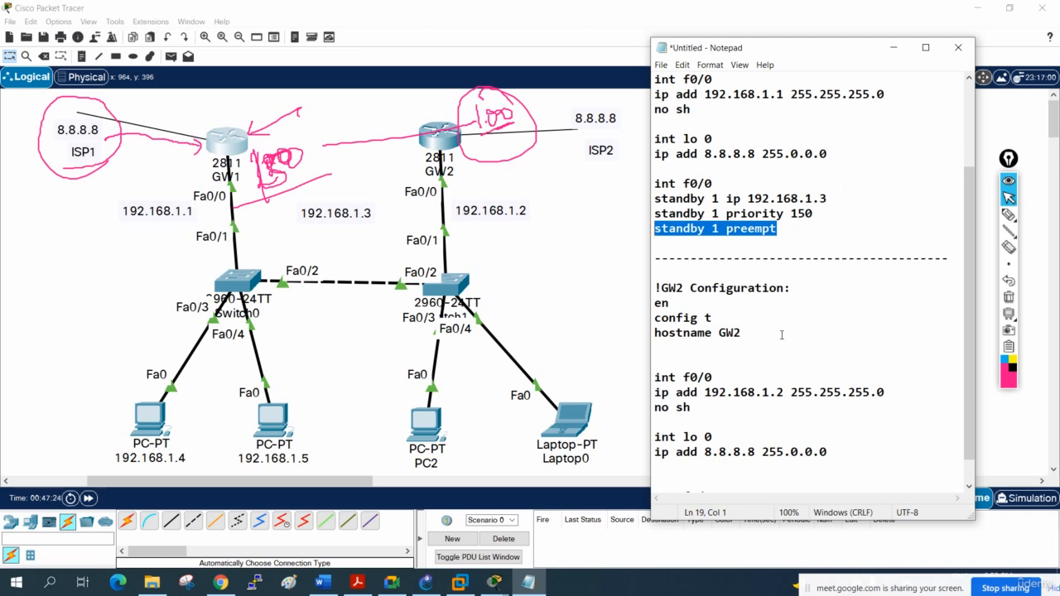
{"action": "scroll", "coordinate": [781, 334], "scroll_direction": "down", "scroll_amount": 1}
{"action": "left_click", "coordinate": [838, 484]}
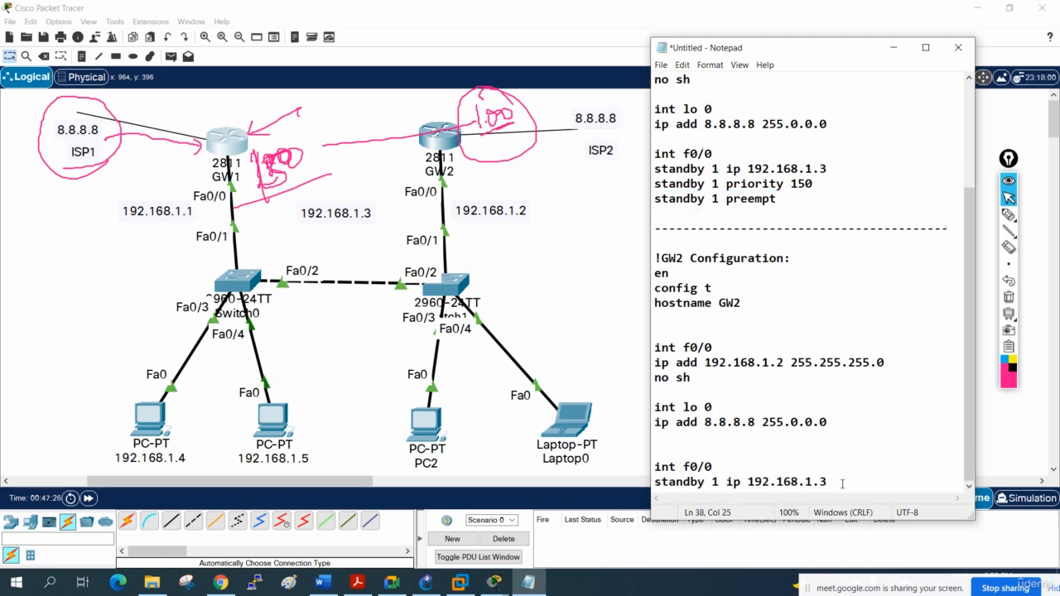
{"action": "key", "text": "Return"}
{"action": "key", "text": "ctrl+v"}
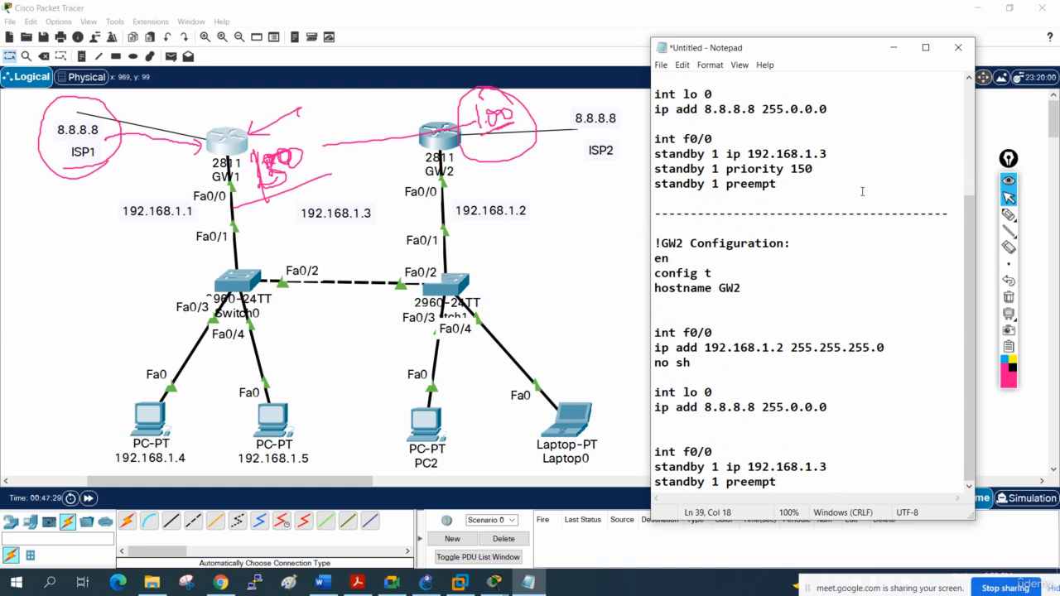
- Copy GW1's priority and preempt lines, switch to GW1's CLI in Packet Tracer, and clear the leftover annotations
{"action": "left_click_drag", "start_coordinate": [777, 189], "coordinate": [650, 170]}
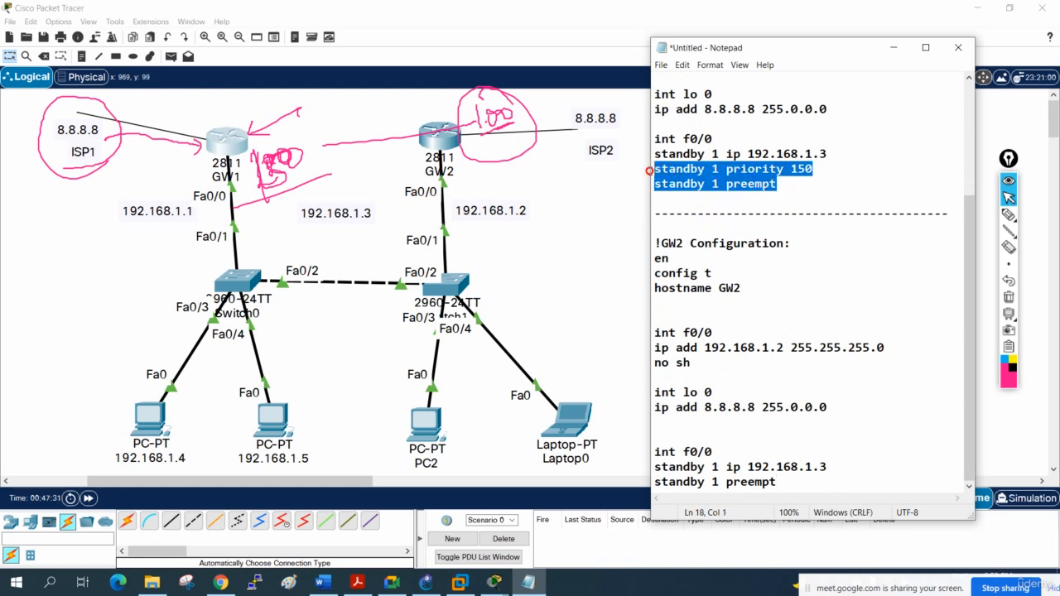
{"action": "right_click", "coordinate": [673, 171]}
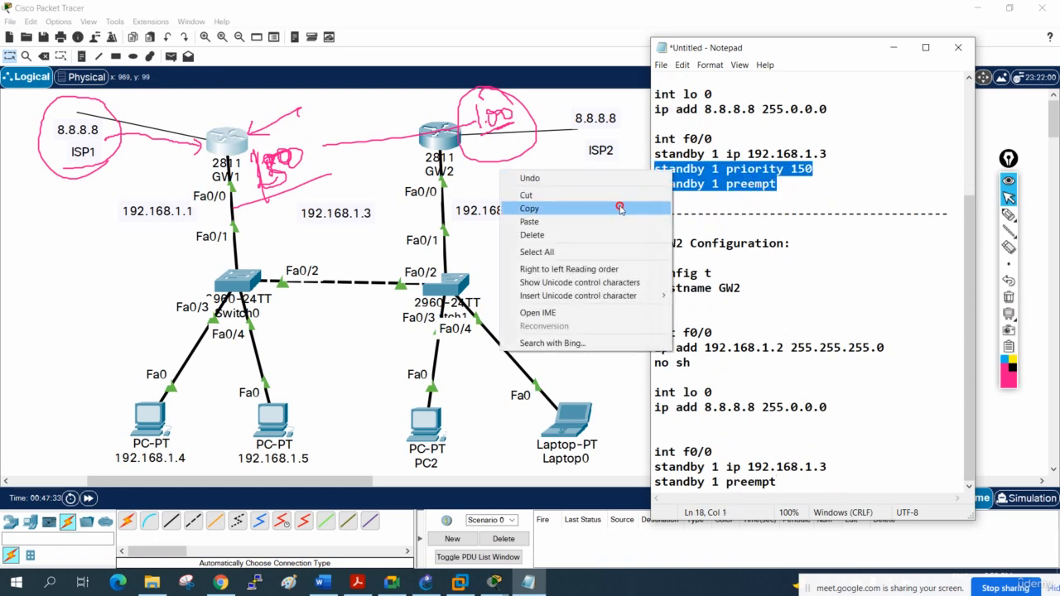
{"action": "left_click", "coordinate": [620, 208]}
{"action": "key", "text": "alt+Tab"}
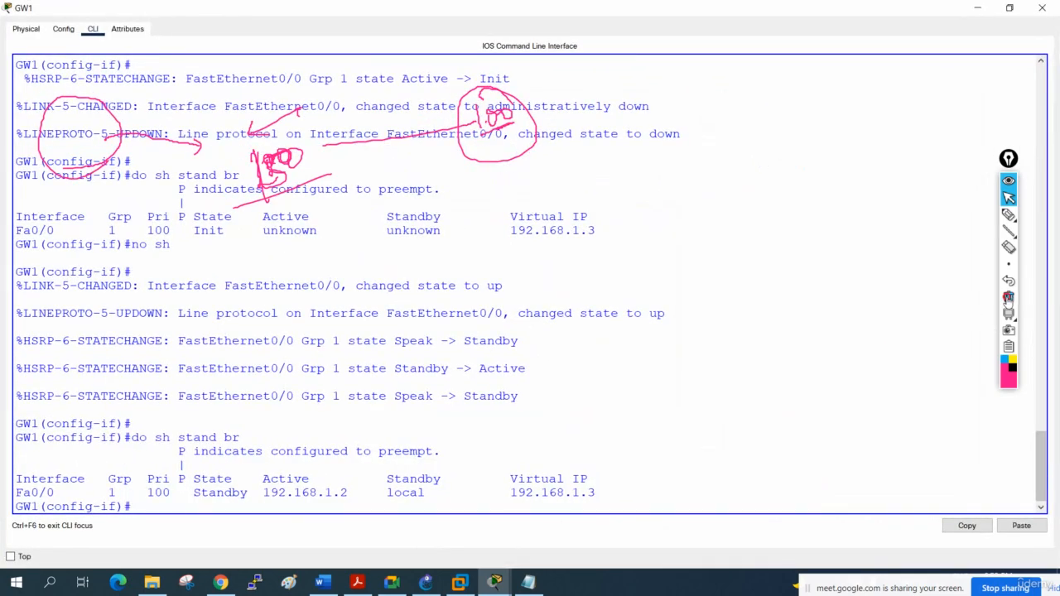
{"action": "left_click", "coordinate": [1008, 297]}
- Apply standby 1 priority 150 and standby 1 preempt to GW1's interface f0/0, and return to privileged EXEC mode
{"action": "key", "text": "Return"}
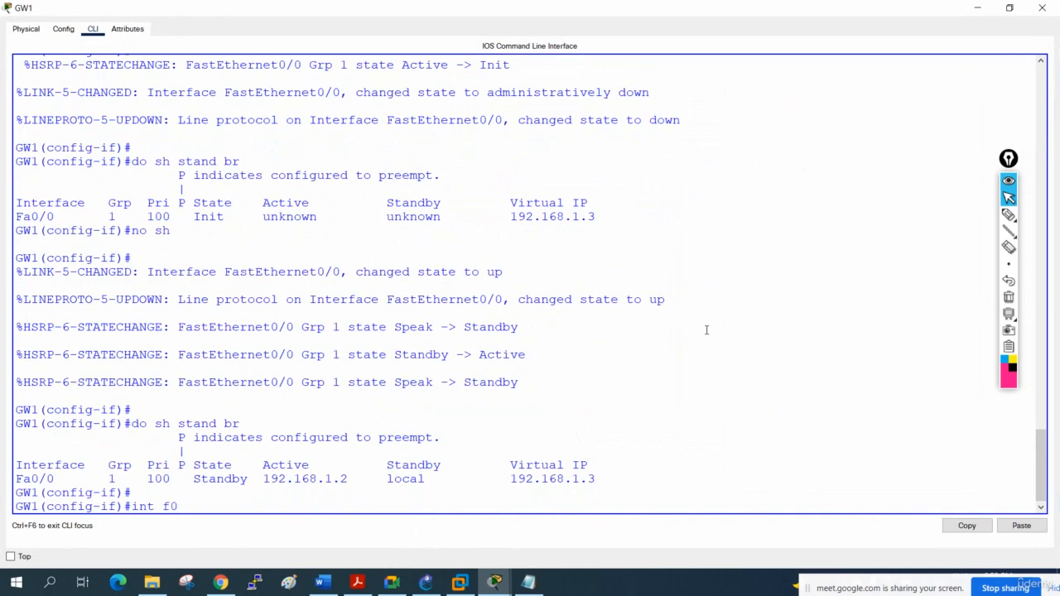
{"action": "key", "text": "Return"}
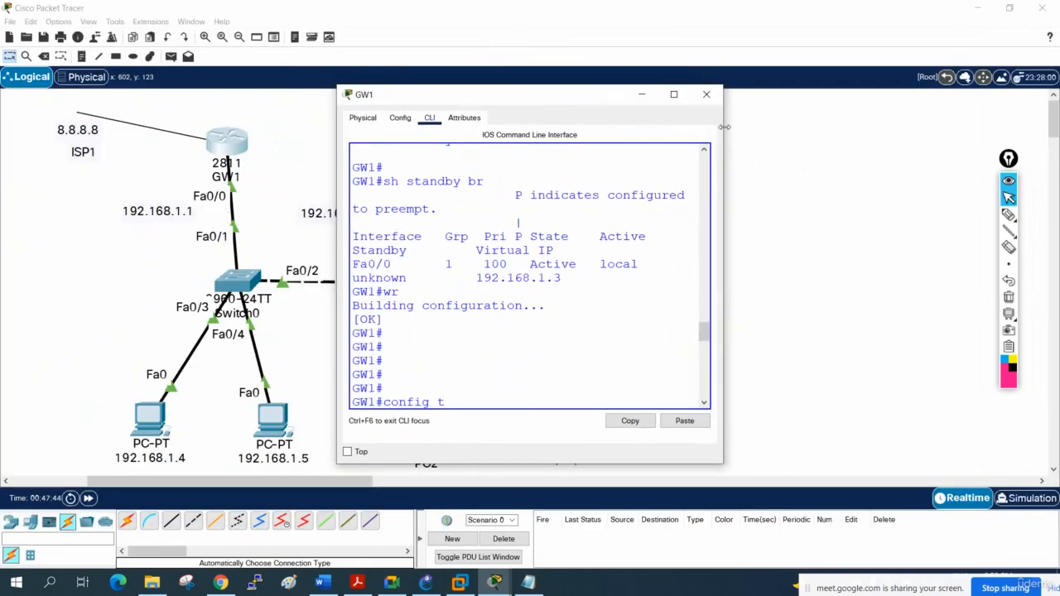
{"action": "left_click", "coordinate": [673, 93]}
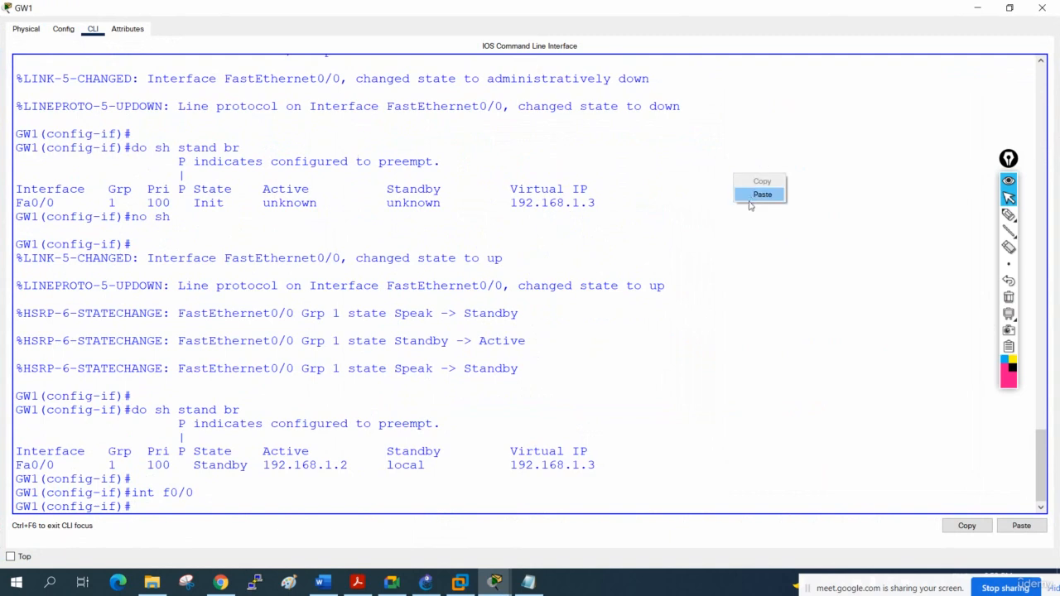
{"action": "left_click", "coordinate": [752, 196]}
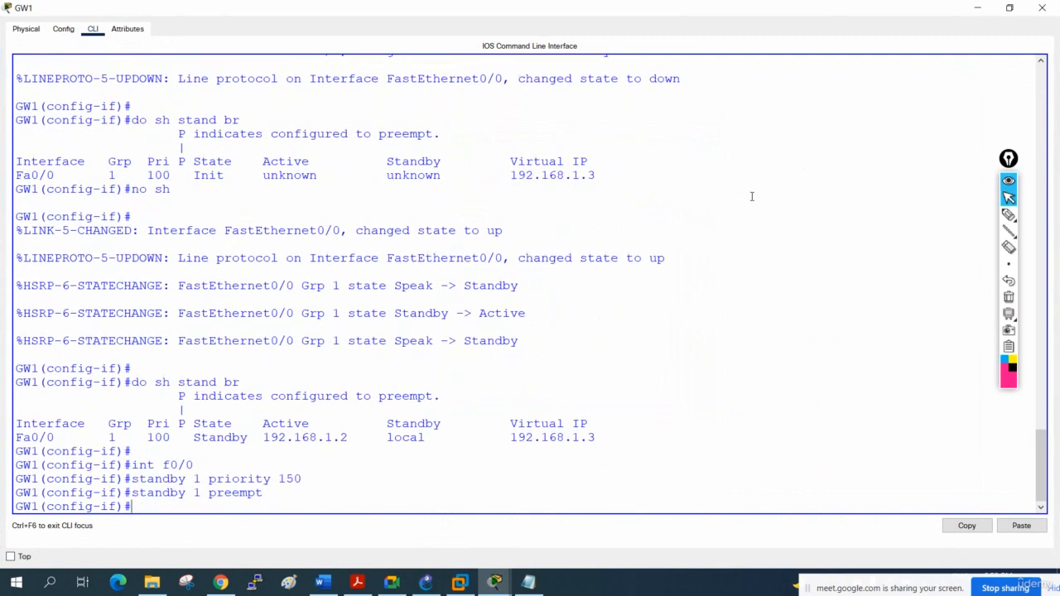
{"action": "key", "text": "ctrl+z"}
{"action": "key", "text": "Return"}
{"action": "key", "text": "Return"}
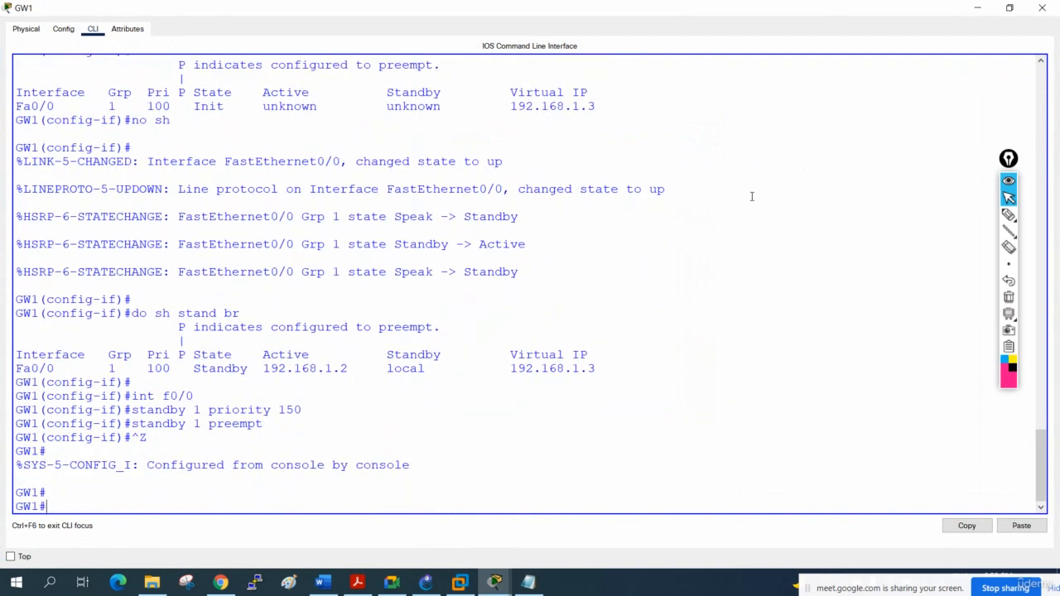
- Examine GW1's latest HSRP state-change message and the preempt command by highlighting them
{"action": "left_click_drag", "start_coordinate": [561, 483], "coordinate": [489, 482]}
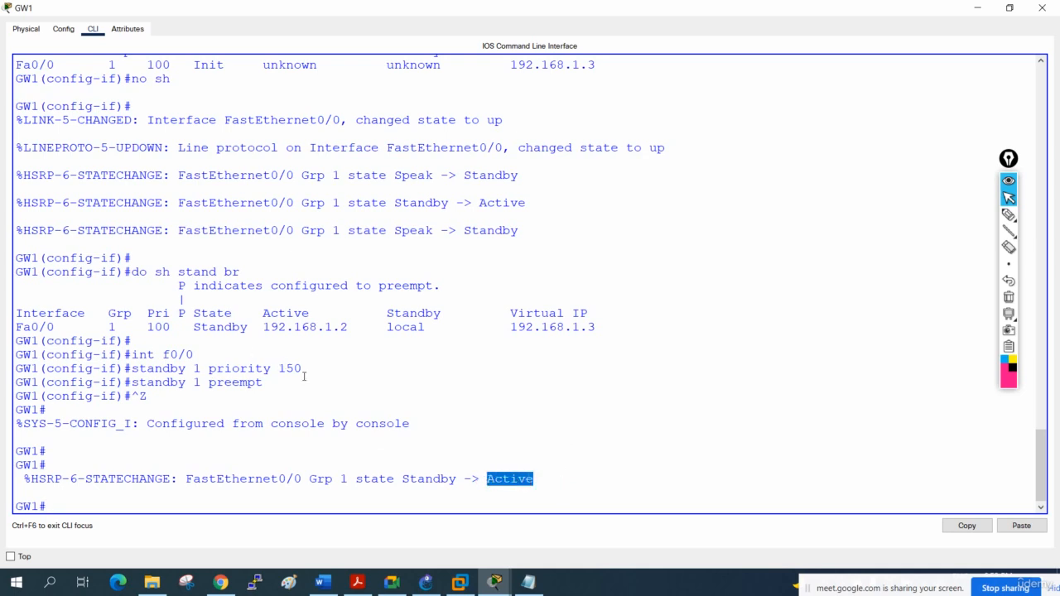
{"action": "left_click_drag", "start_coordinate": [304, 376], "coordinate": [191, 382]}
{"action": "left_click", "coordinate": [270, 383]}
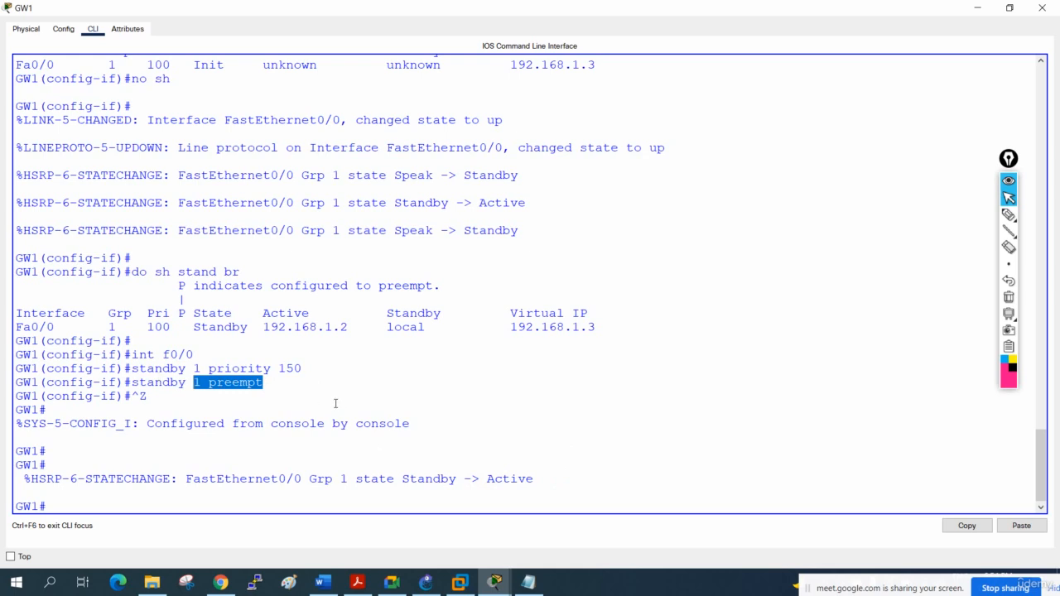
{"action": "left_click_drag", "start_coordinate": [541, 483], "coordinate": [472, 486]}
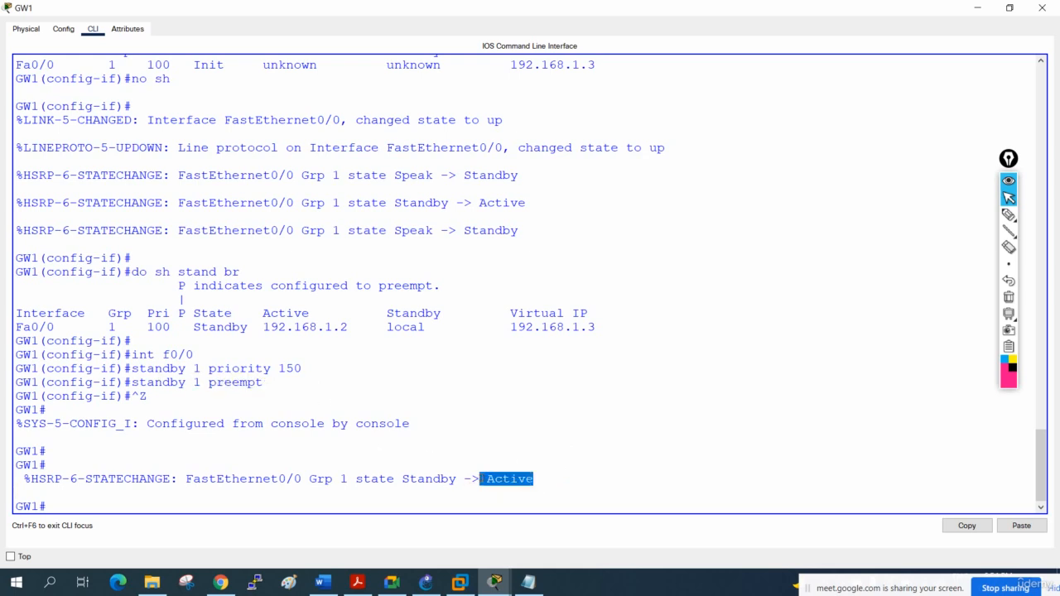
- Save GW1's running configuration with wr
{"action": "left_click", "coordinate": [377, 490]}
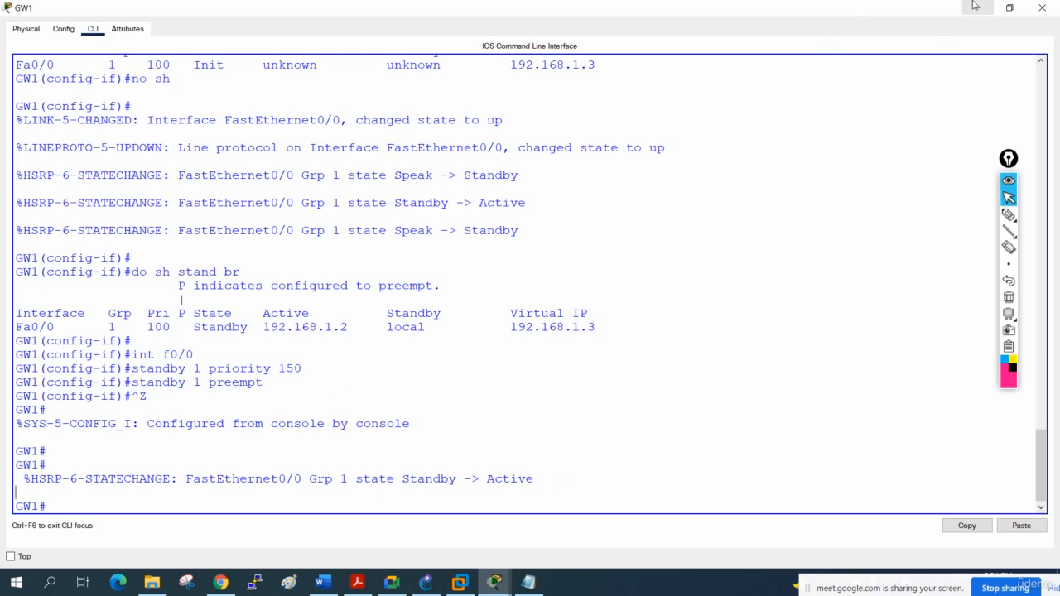
{"action": "type", "text": "wr"}
{"action": "key", "text": "Return"}
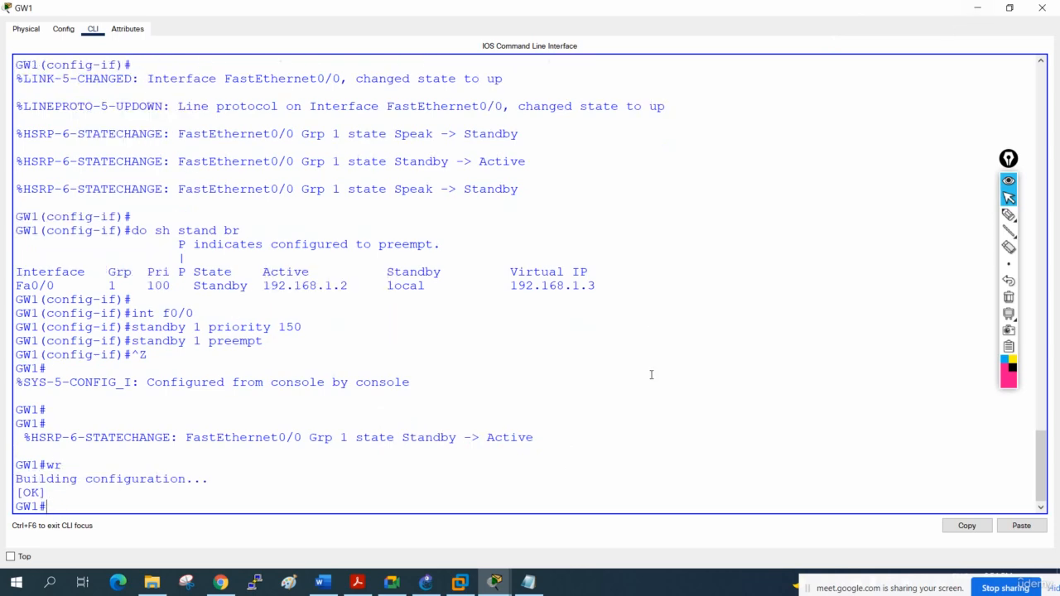
- Switch to GW2's CLI, save its running configuration with wr, and close the router's window
{"action": "left_click", "coordinate": [1041, 7]}
{"action": "left_click", "coordinate": [454, 135]}
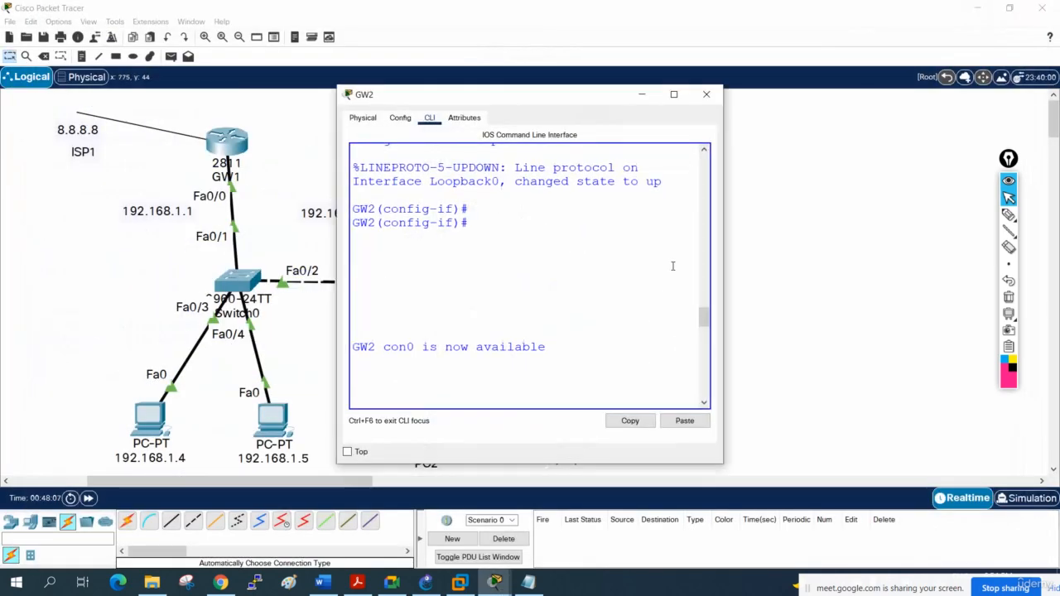
{"action": "key", "text": "Return"}
{"action": "key", "text": "Return"}
{"action": "key", "text": "Return"}
{"action": "type", "text": "w"}
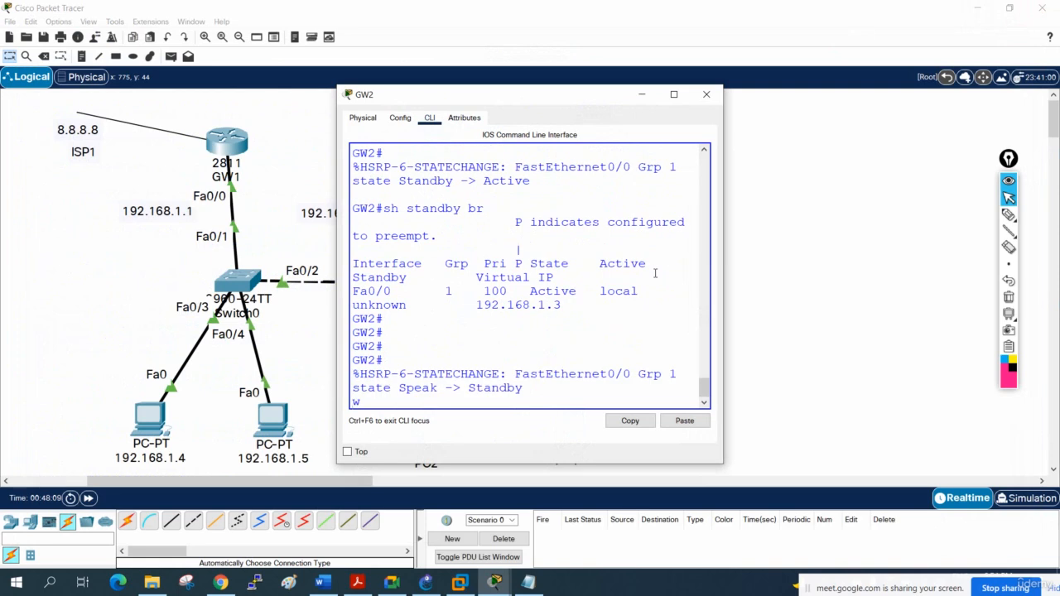
{"action": "key", "text": "Return"}
{"action": "key", "text": "Return"}
{"action": "key", "text": "Return"}
{"action": "type", "text": "wr"}
{"action": "key", "text": "Return"}
{"action": "key", "text": "Return"}
{"action": "key", "text": "Return"}
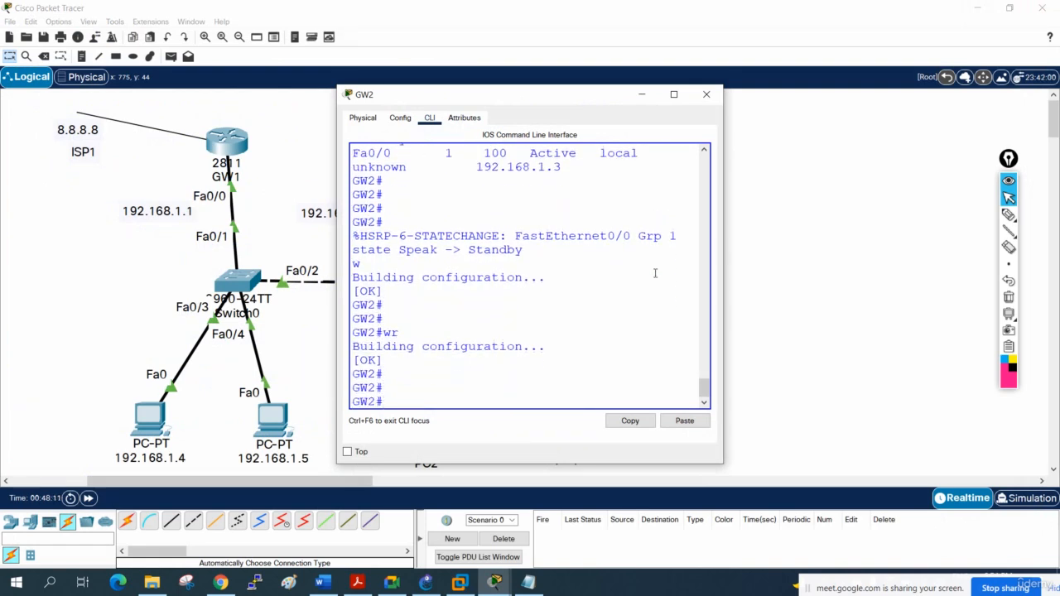
{"action": "left_click", "coordinate": [706, 94]}
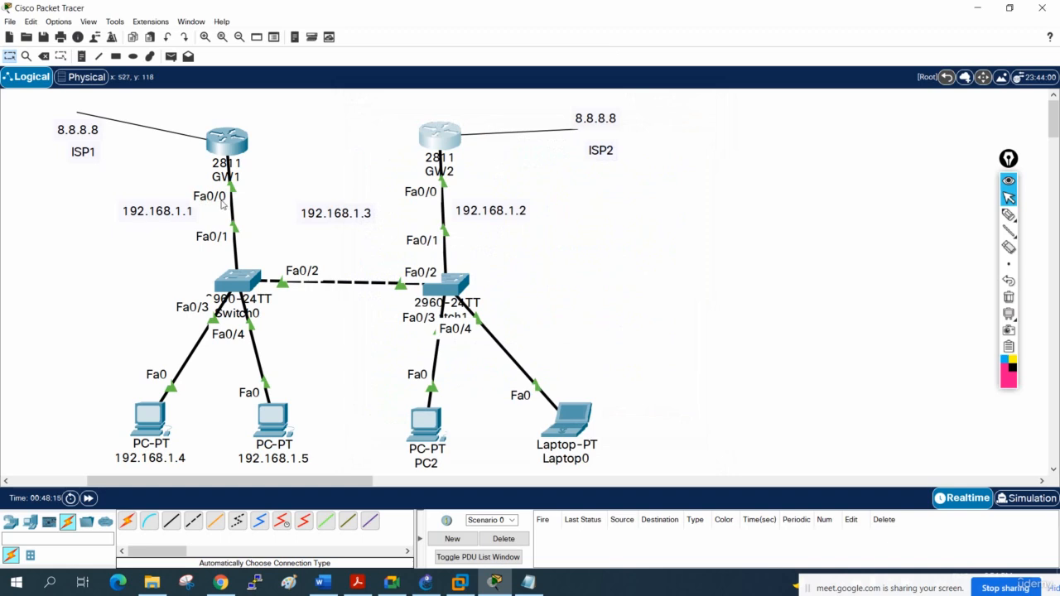
- Shut down GW1's interface f0/0 from configuration mode in its CLI, and enlarge the router's window
{"action": "left_click", "coordinate": [227, 141]}
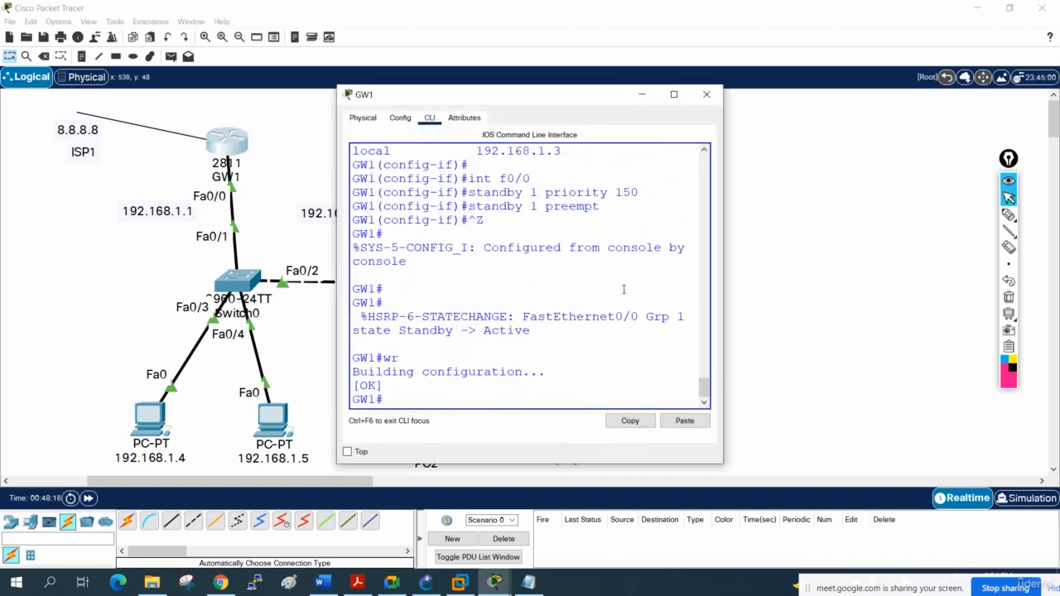
{"action": "type", "text": "config t"}
{"action": "key", "text": "Return"}
{"action": "type", "text": "int f0"}
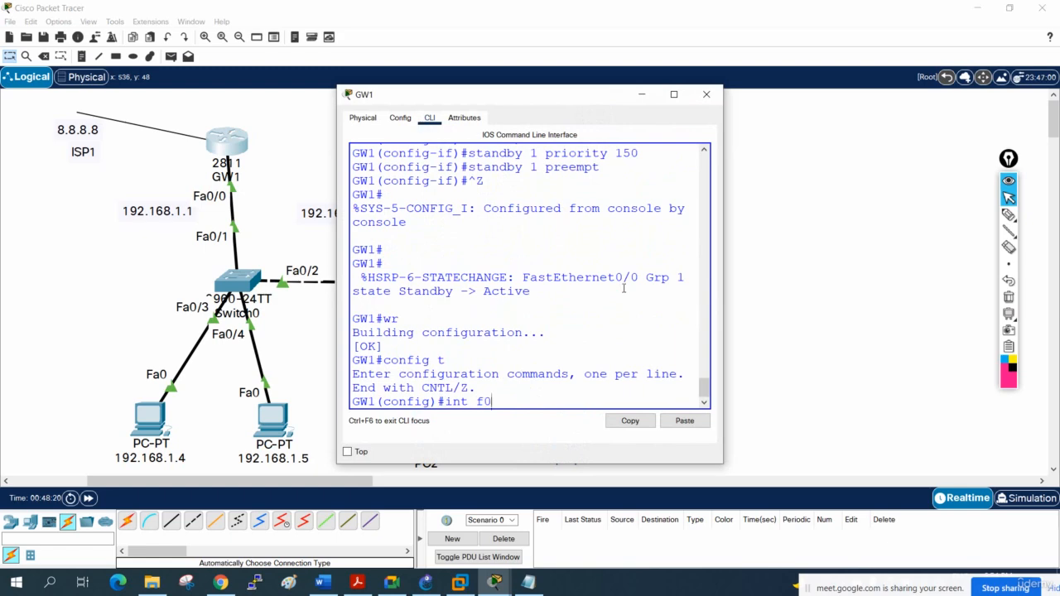
{"action": "type", "text": "/0"}
{"action": "key", "text": "Return"}
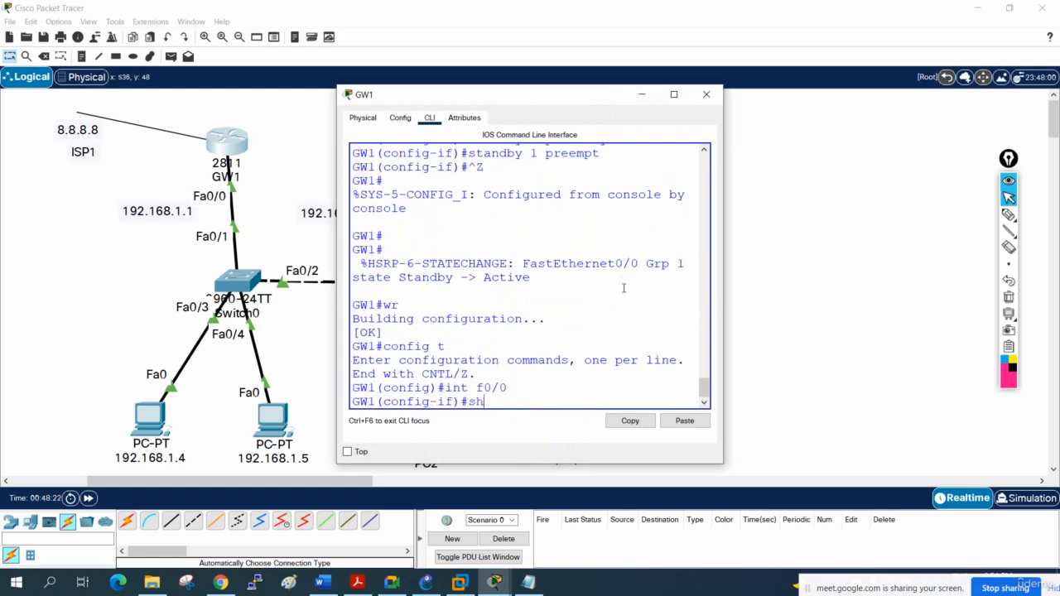
{"action": "type", "text": "sh"}
{"action": "key", "text": "Return"}
{"action": "left_click", "coordinate": [674, 96]}
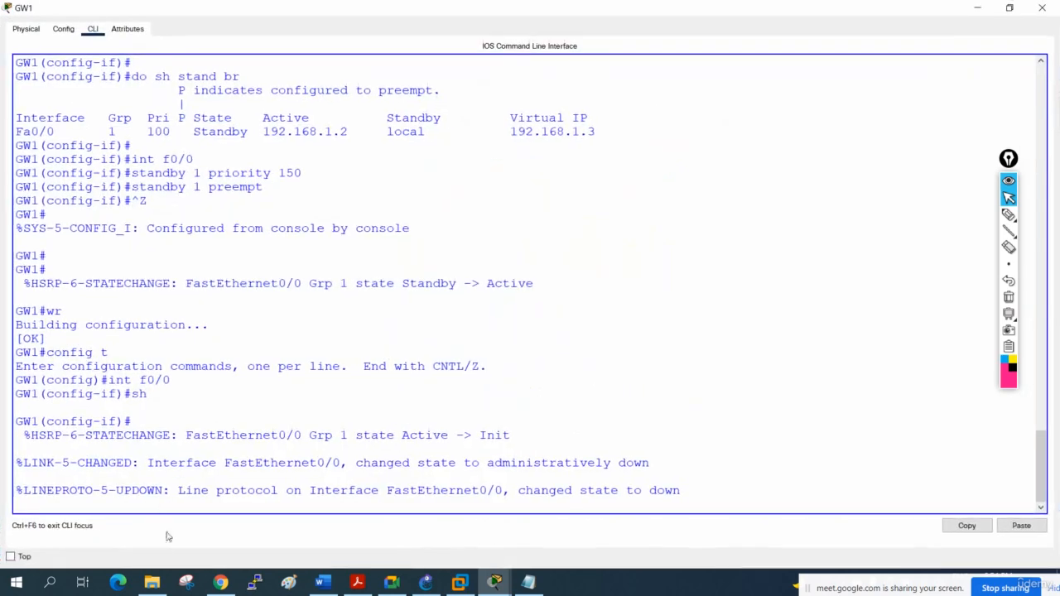
- Check the continuous ping to 8.8.8.8 in the command prompt of PC 192.168.1.4
{"action": "mouse_move", "coordinate": [490, 583]}
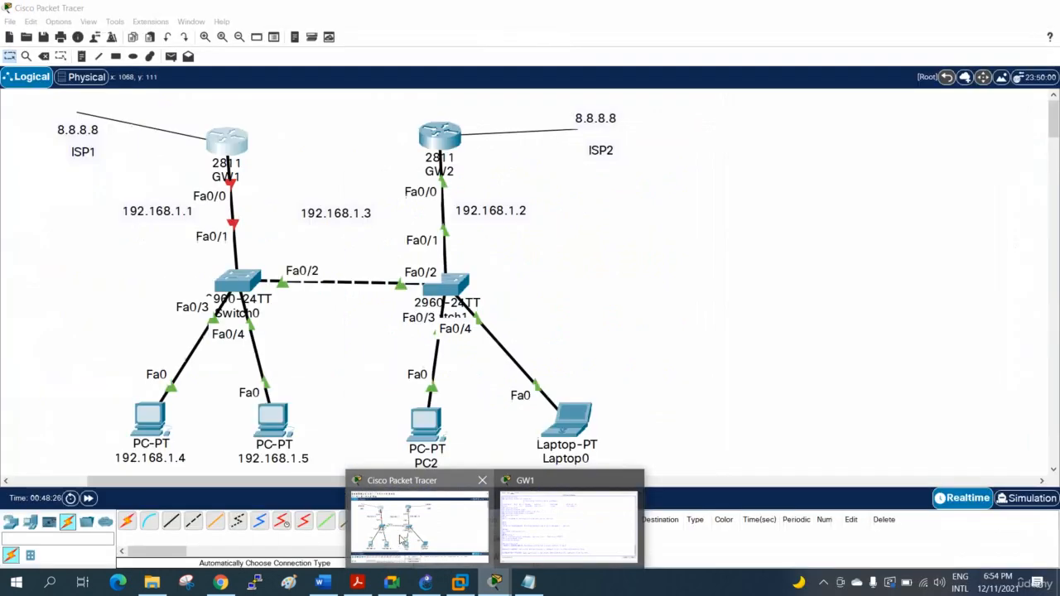
{"action": "left_click", "coordinate": [400, 540]}
{"action": "left_click", "coordinate": [149, 418]}
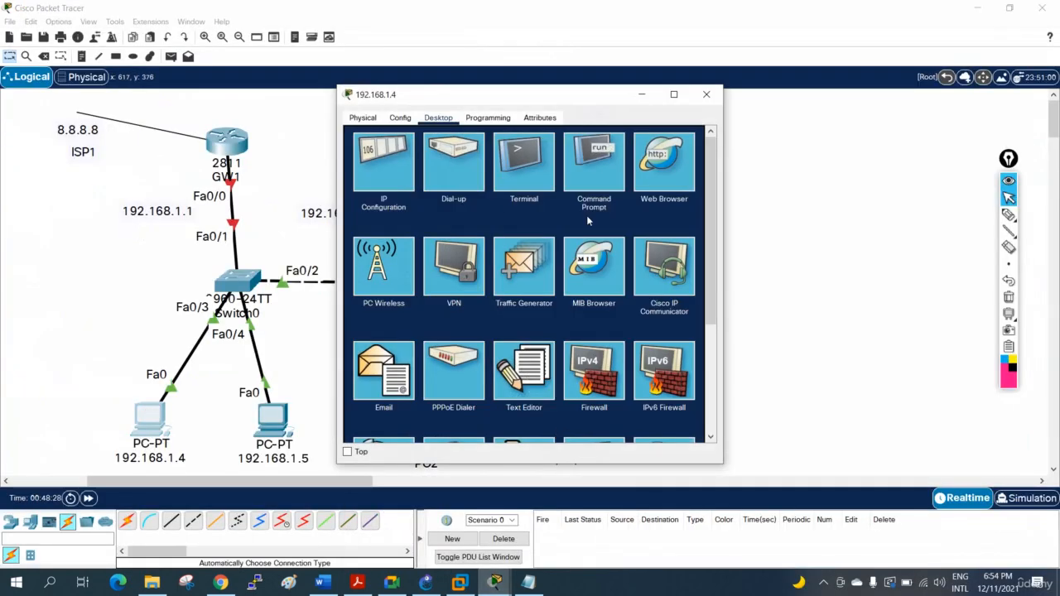
{"action": "left_click", "coordinate": [593, 184]}
{"action": "left_click", "coordinate": [673, 95]}
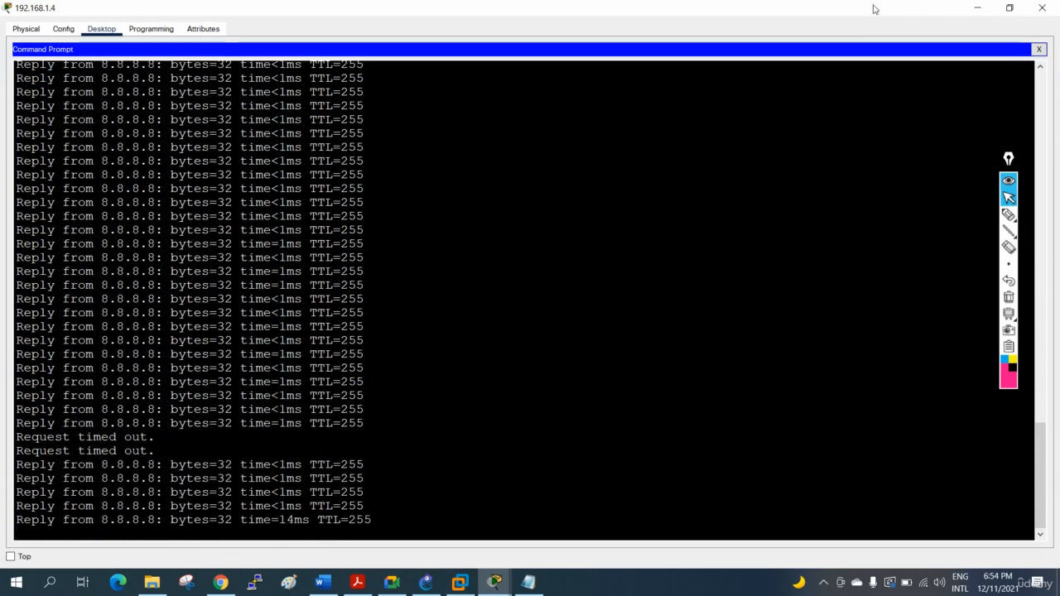
{"action": "left_click", "coordinate": [977, 9]}
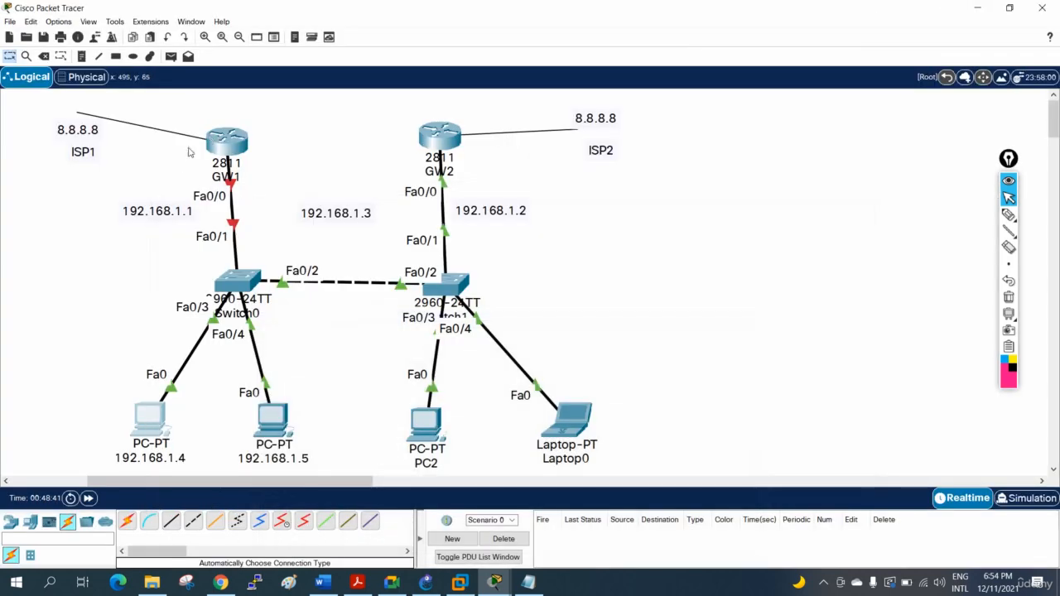
- Reopen GW1's CLI and highlight the new state in its latest HSRP state-change message
{"action": "left_click", "coordinate": [225, 142]}
{"action": "left_click", "coordinate": [673, 94]}
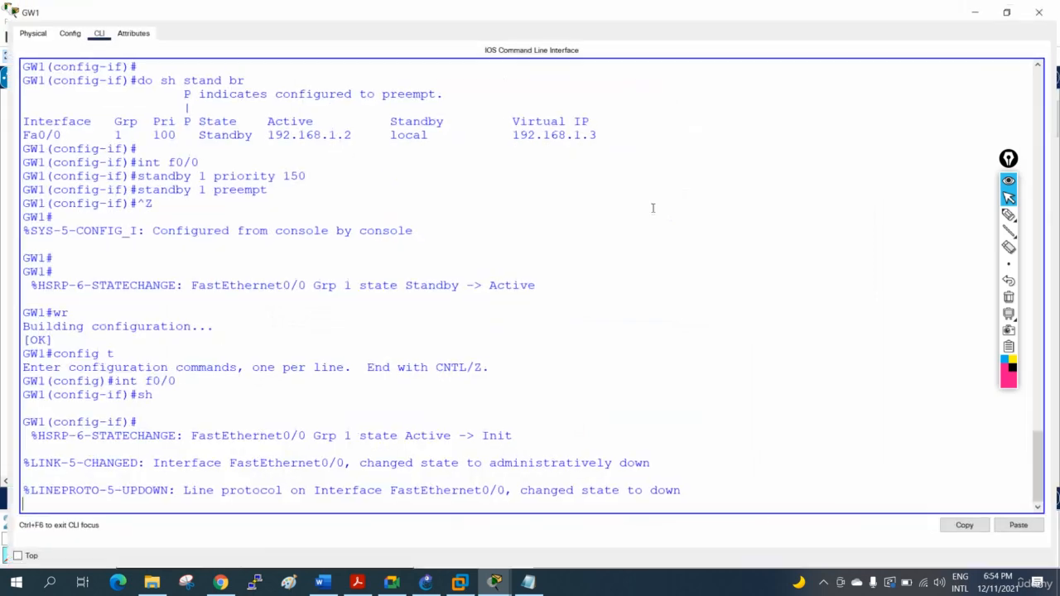
{"action": "left_click_drag", "start_coordinate": [515, 433], "coordinate": [477, 436]}
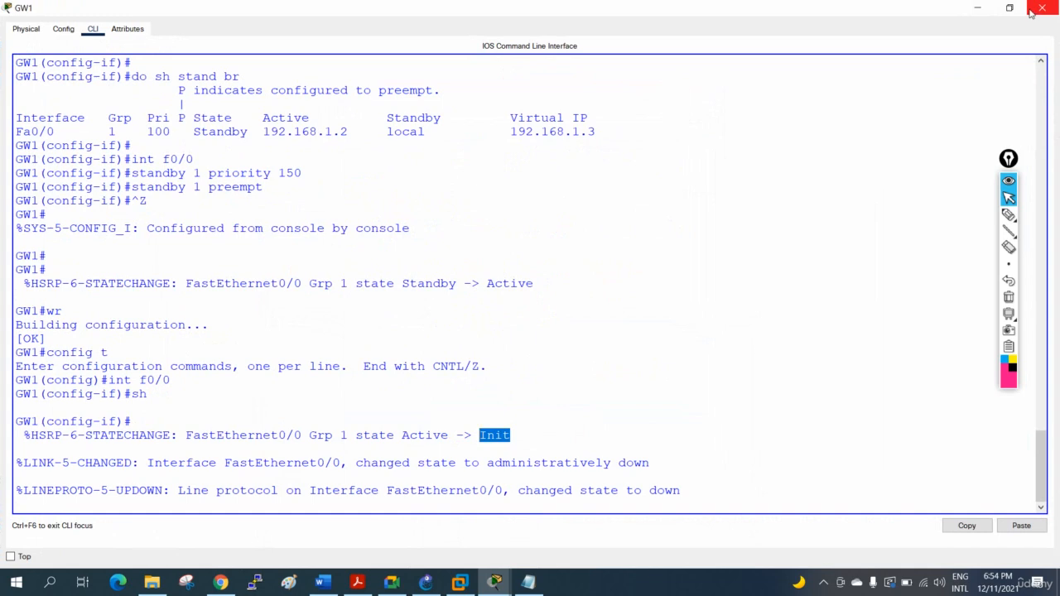
- Bring GW1's interface f0/0 back up with no sh
{"action": "left_click", "coordinate": [756, 300]}
{"action": "key", "text": "Return"}
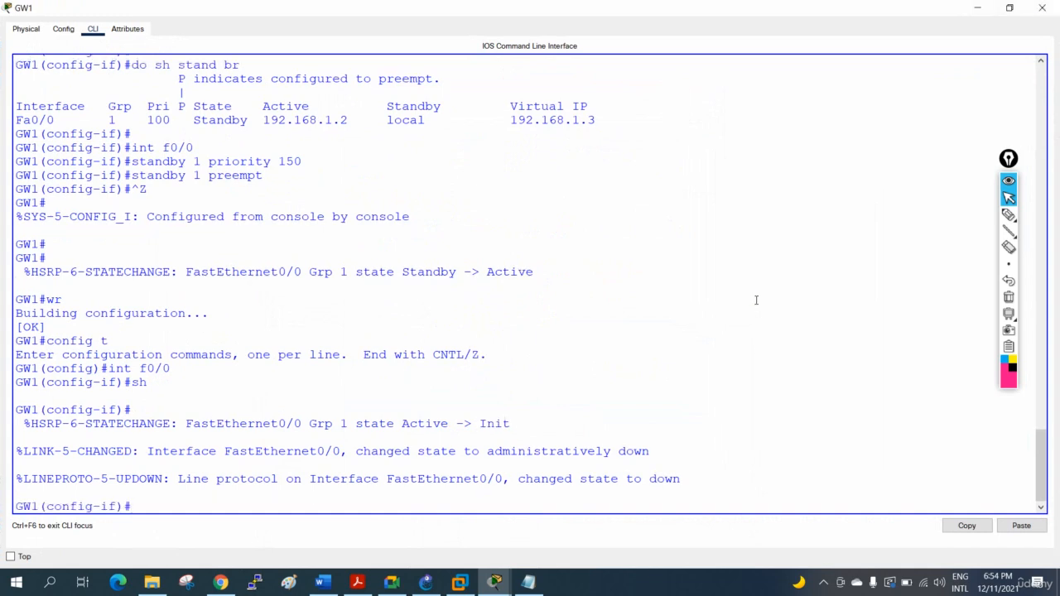
{"action": "type", "text": "no sh"}
{"action": "key", "text": "Return"}
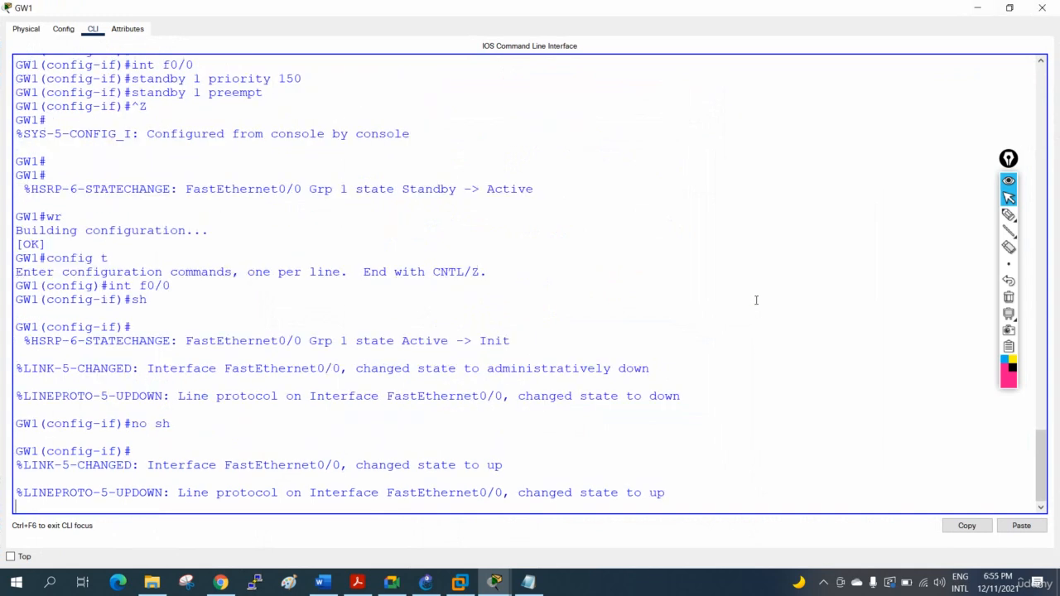
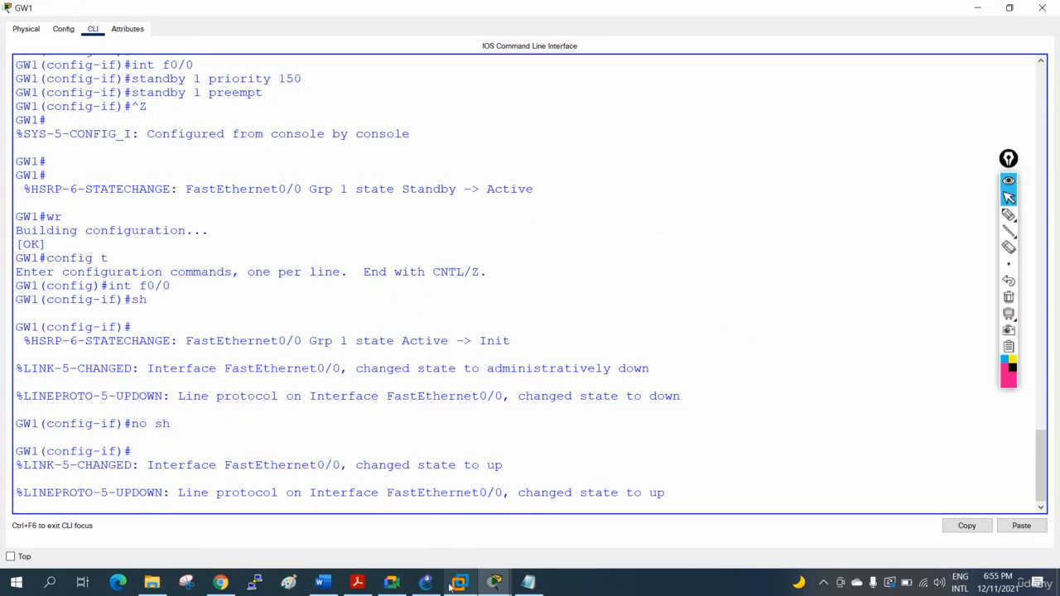
- Switch to the command prompt of PC 192.168.1.4 and stop the continuous ping to 8.8.8.8
{"action": "left_click", "coordinate": [495, 582]}
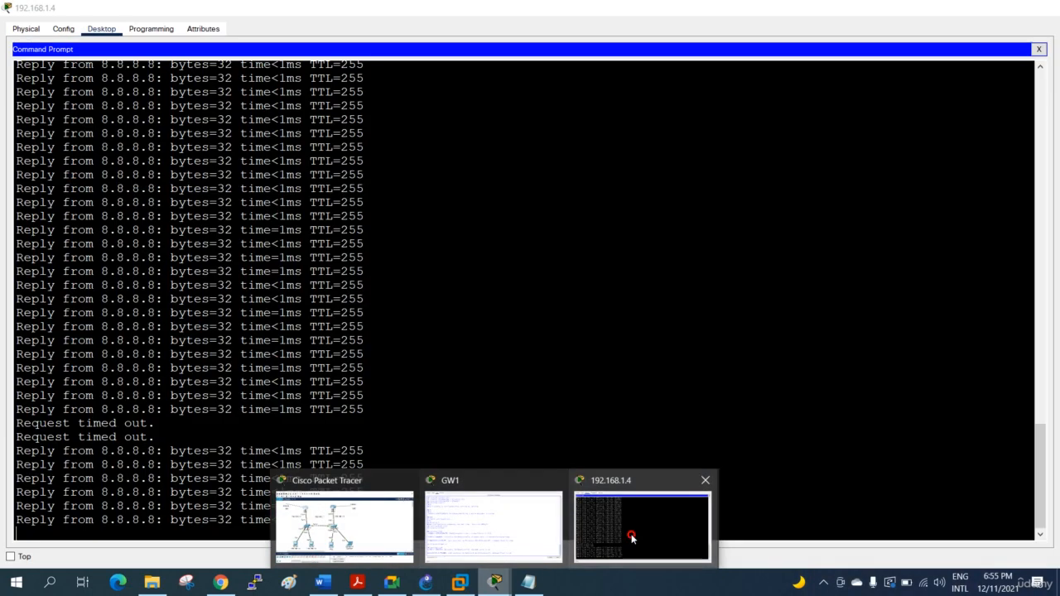
{"action": "left_click", "coordinate": [635, 537]}
{"action": "left_click", "coordinate": [469, 405]}
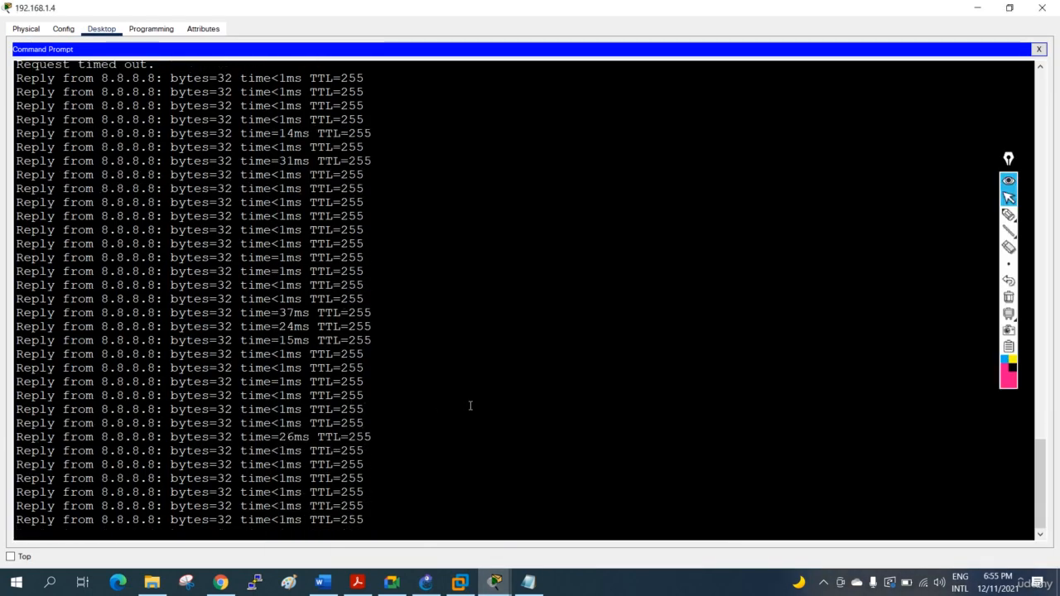
{"action": "key", "text": "Return"}
{"action": "key", "text": "Return"}
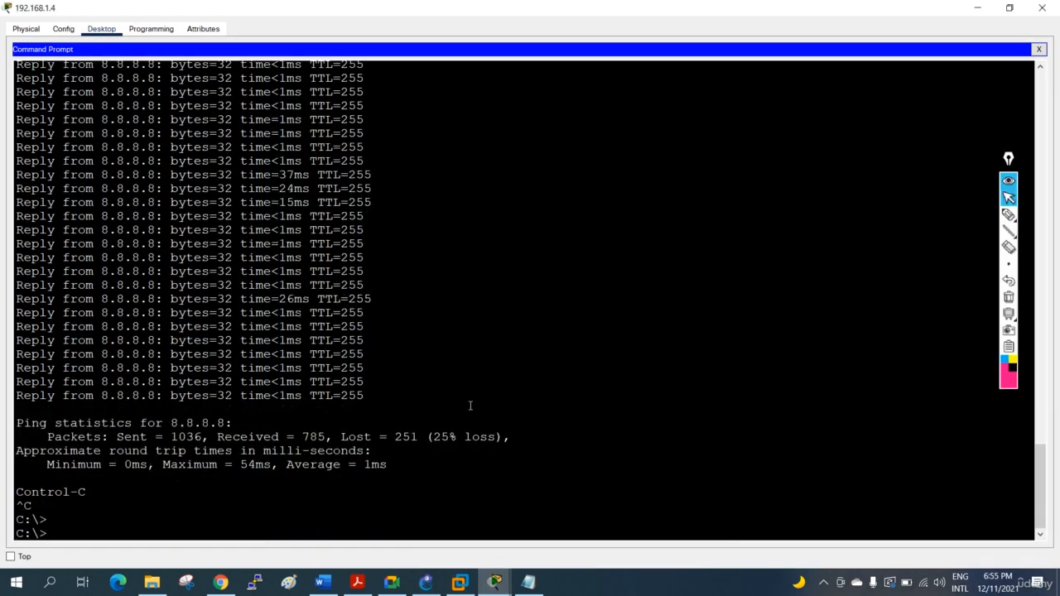
- Trace the route from the PC to 8.8.8.8 with tracert
{"action": "type", "text": "tracer"}
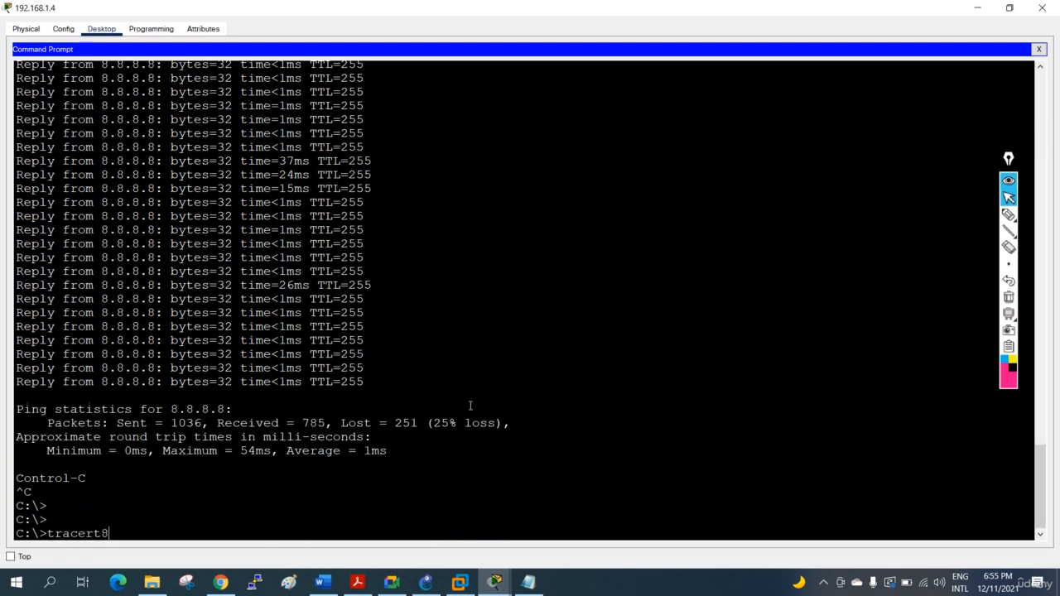
{"action": "type", "text": "t8"}
{"action": "key", "text": "BackSpace"}
{"action": "type", "text": "8.8.8.8"}
{"action": "key", "text": "Return"}
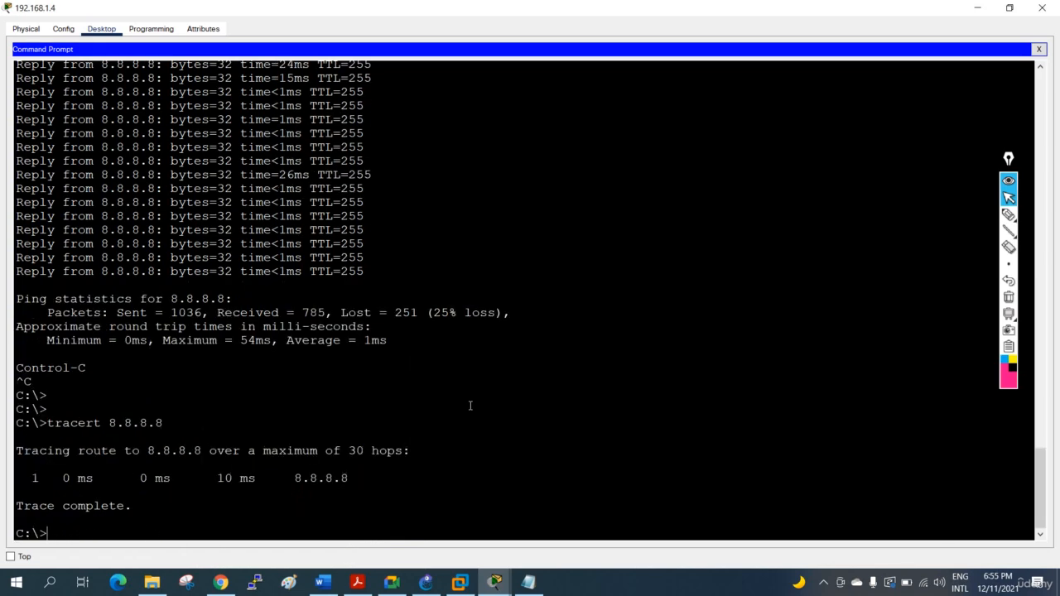
- Repeat the tracert to 8.8.8.8 twice and highlight the hop address in the trace output
{"action": "key", "text": "Up"}
{"action": "key", "text": "Return"}
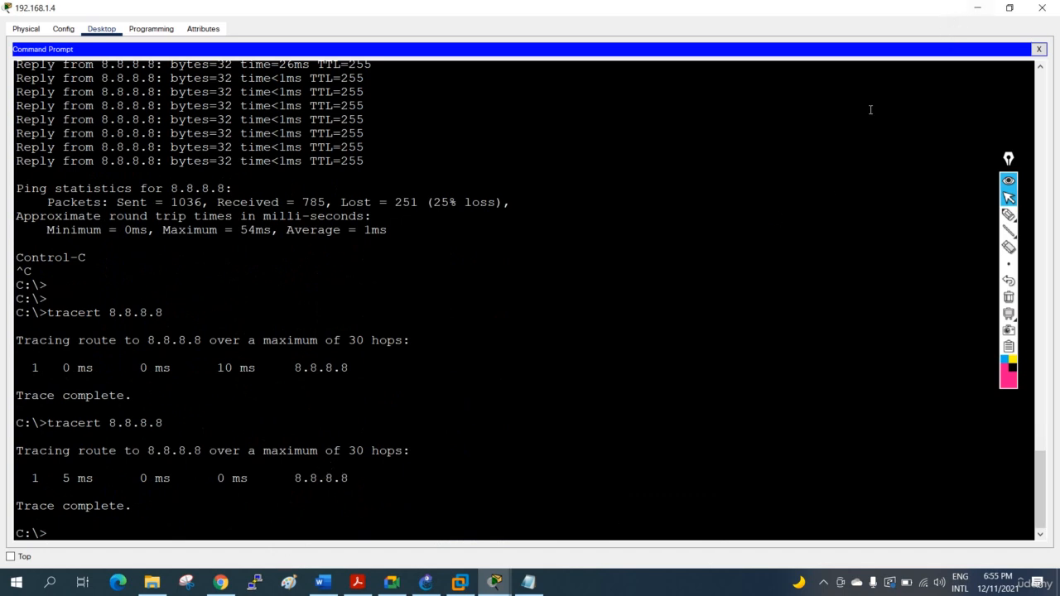
{"action": "key", "text": "Up"}
{"action": "key", "text": "Return"}
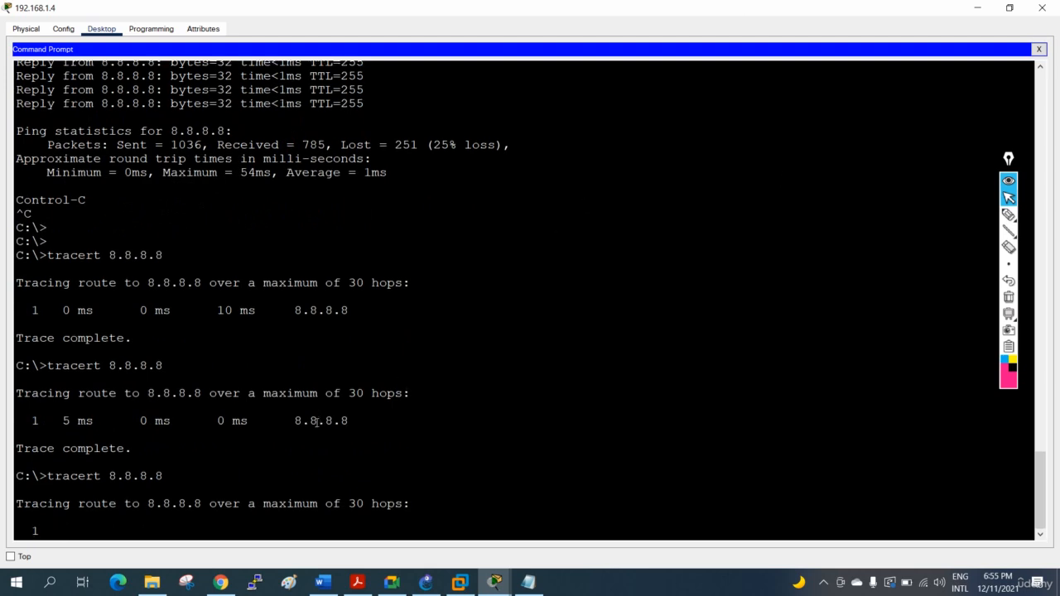
{"action": "left_click_drag", "start_coordinate": [290, 418], "coordinate": [373, 419]}
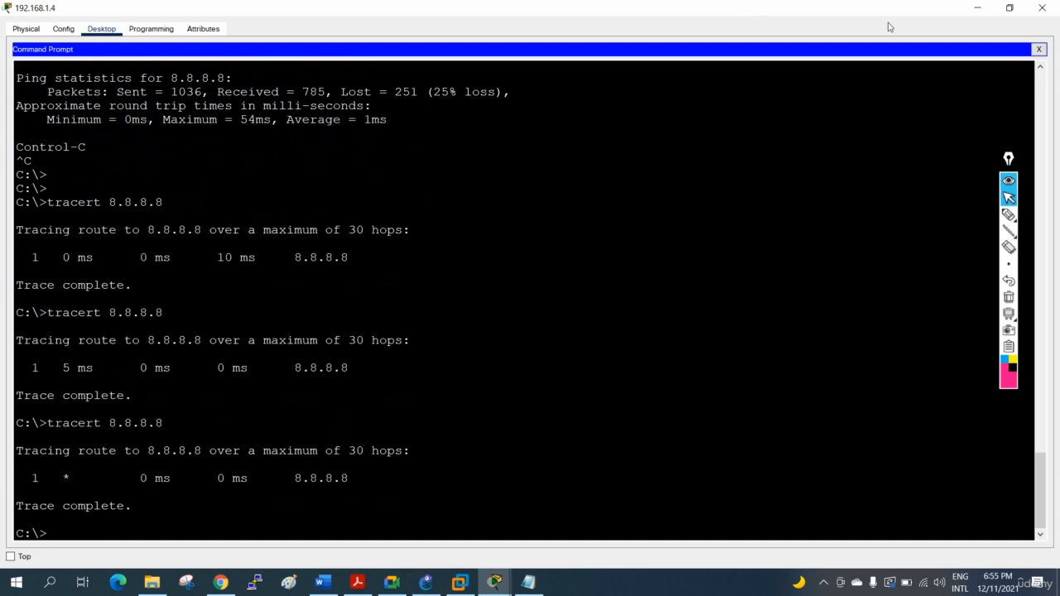
- Minimize the PC and GW1 windows, reopen the command prompt of PC 192.168.1.4, and trace the route to 8.8.8.8 three more times
{"action": "left_click", "coordinate": [969, 14]}
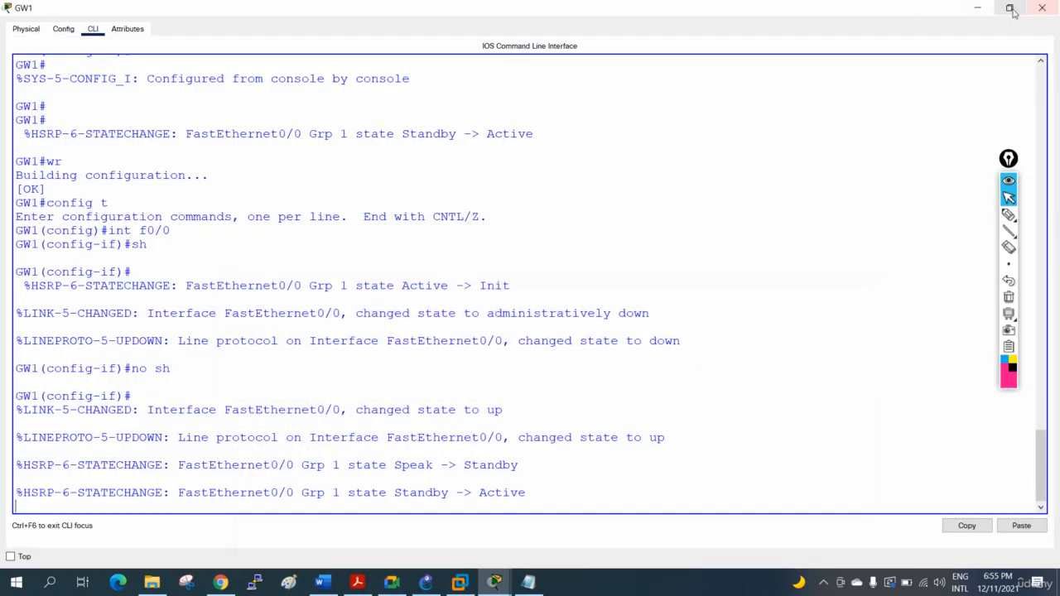
{"action": "left_click", "coordinate": [977, 7]}
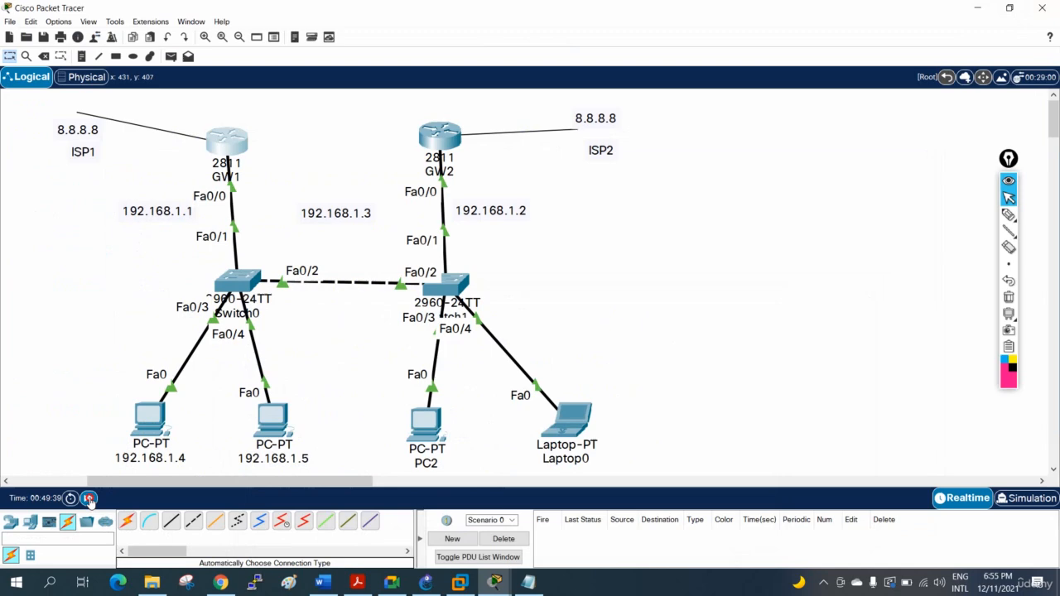
{"action": "left_click", "coordinate": [89, 498]}
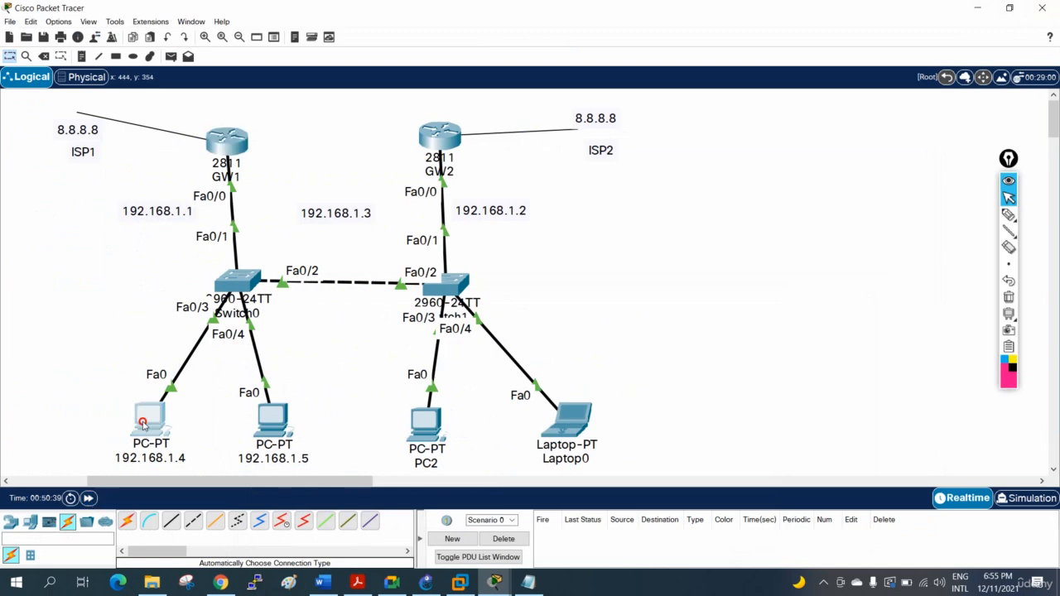
{"action": "left_click", "coordinate": [145, 420]}
{"action": "left_click", "coordinate": [673, 94]}
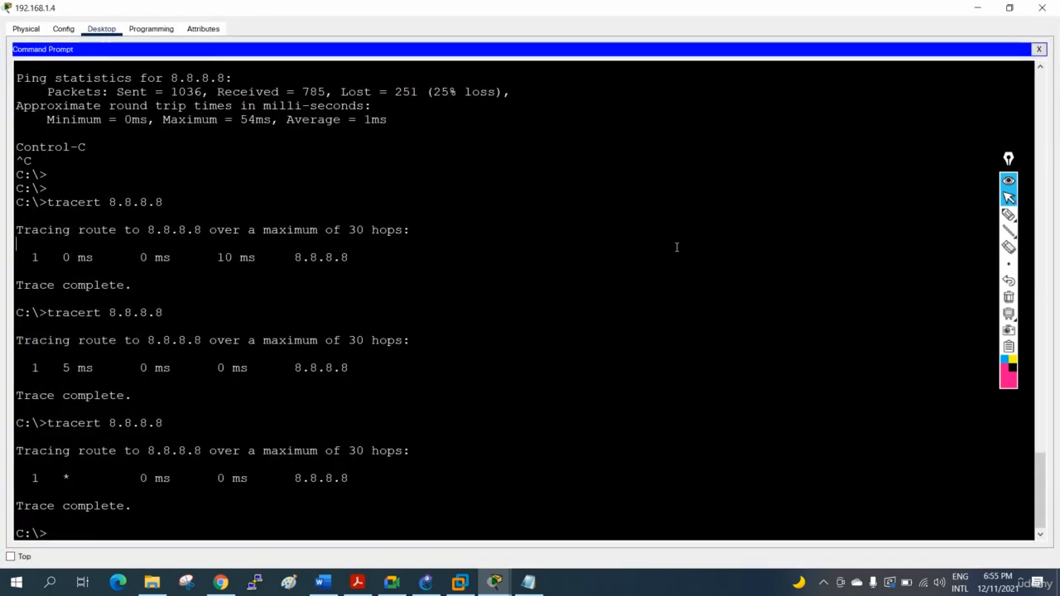
{"action": "key", "text": "Up"}
{"action": "key", "text": "Return"}
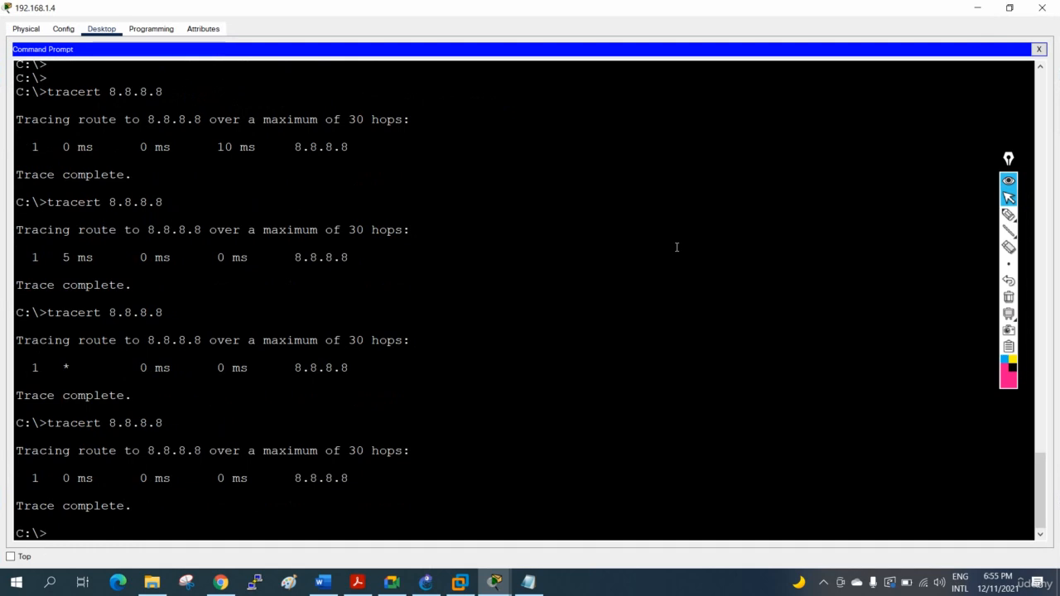
{"action": "key", "text": "Up"}
{"action": "key", "text": "Return"}
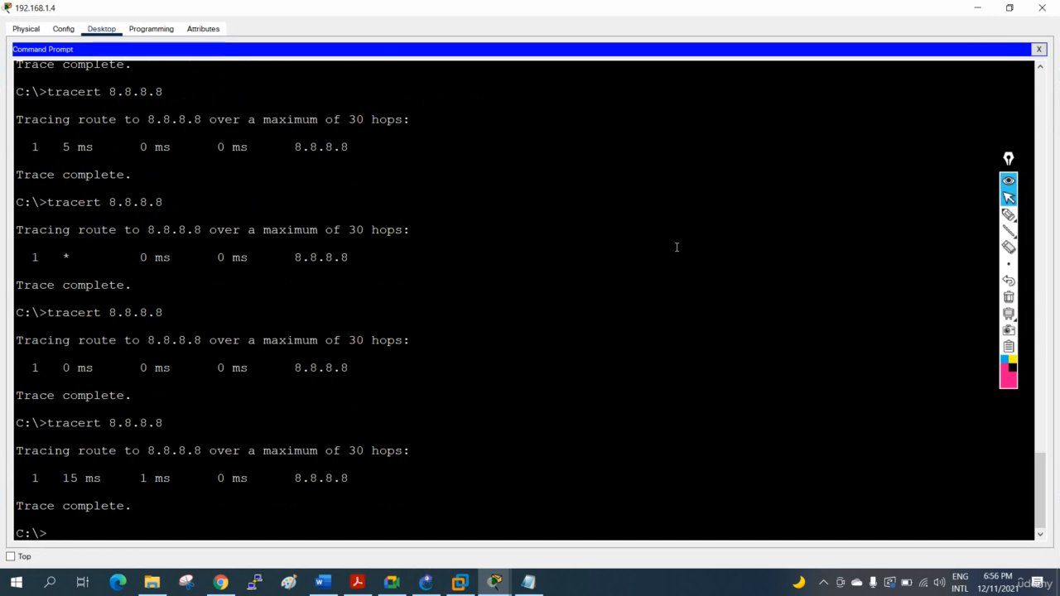
{"action": "key", "text": "Up"}
{"action": "key", "text": "Return"}
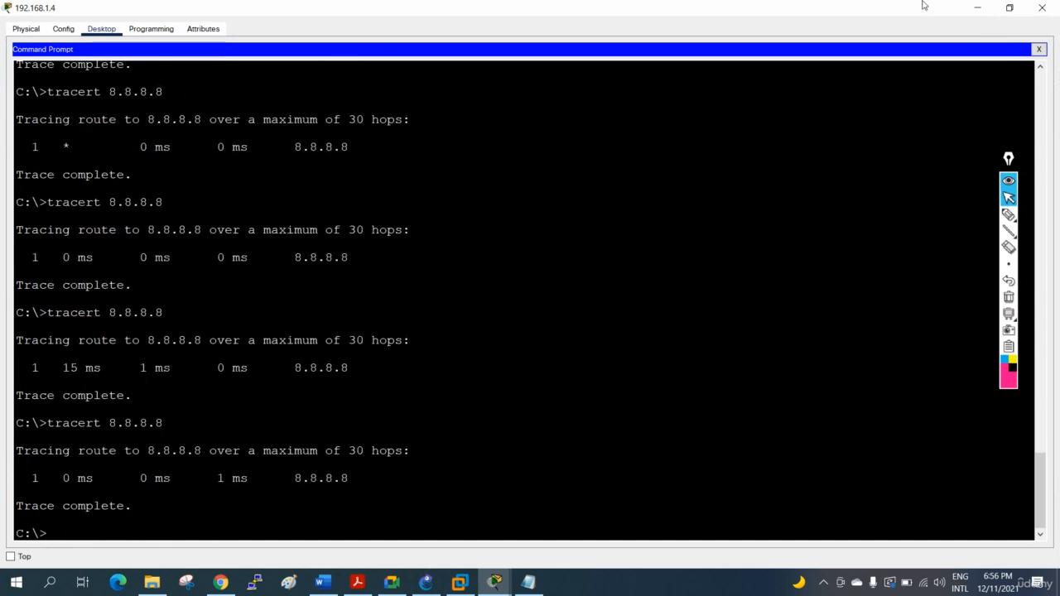
- Start a continuous ping to 8.8.8.8 with ping -t on PC 192.168.1.4, and minimize its window
{"action": "left_click", "coordinate": [977, 8]}
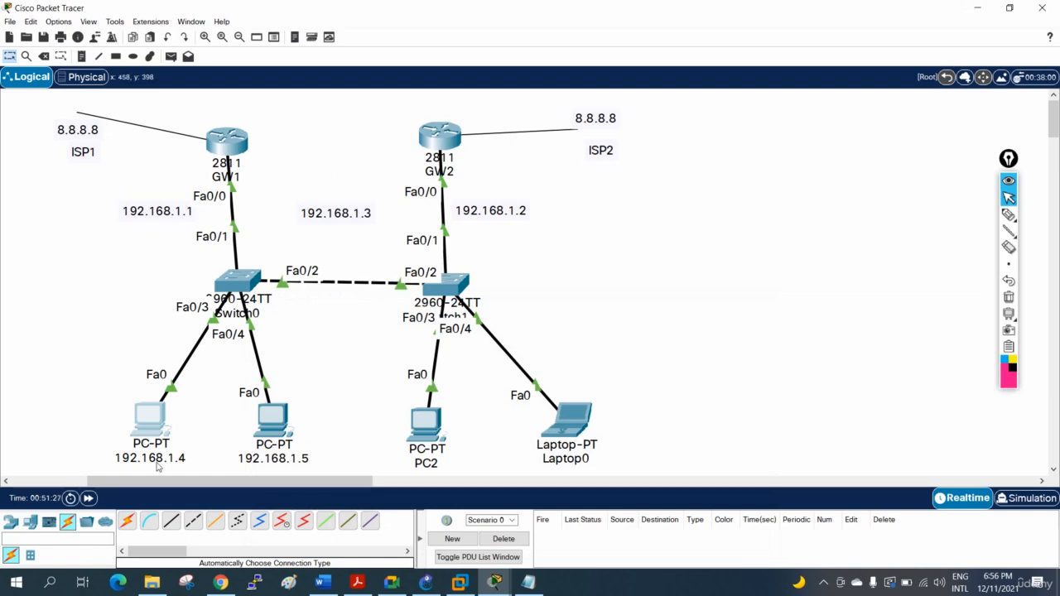
{"action": "left_click", "coordinate": [162, 421]}
{"action": "left_click", "coordinate": [672, 97]}
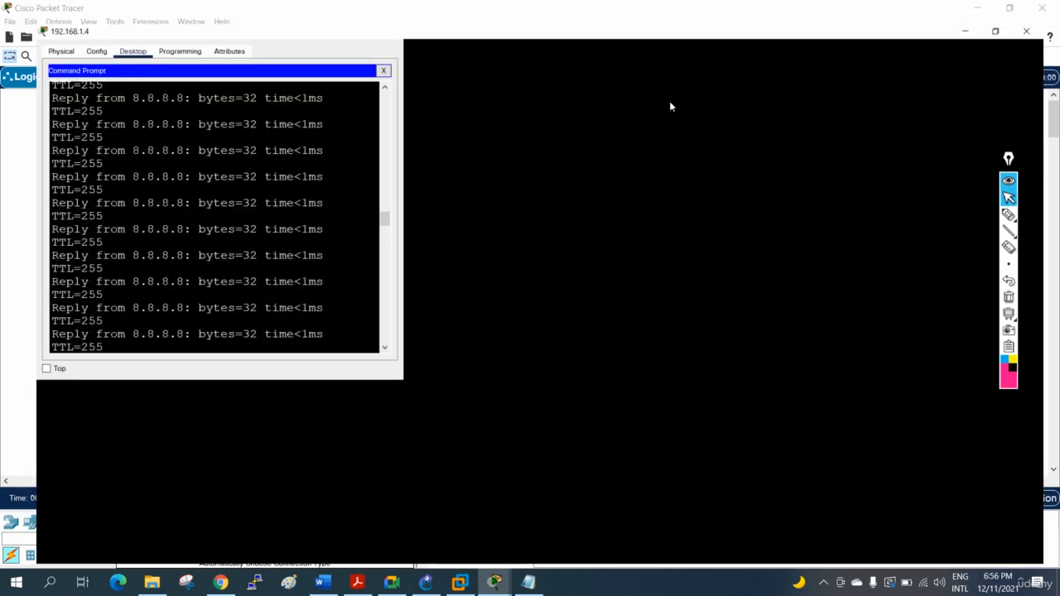
{"action": "key", "text": "Up"}
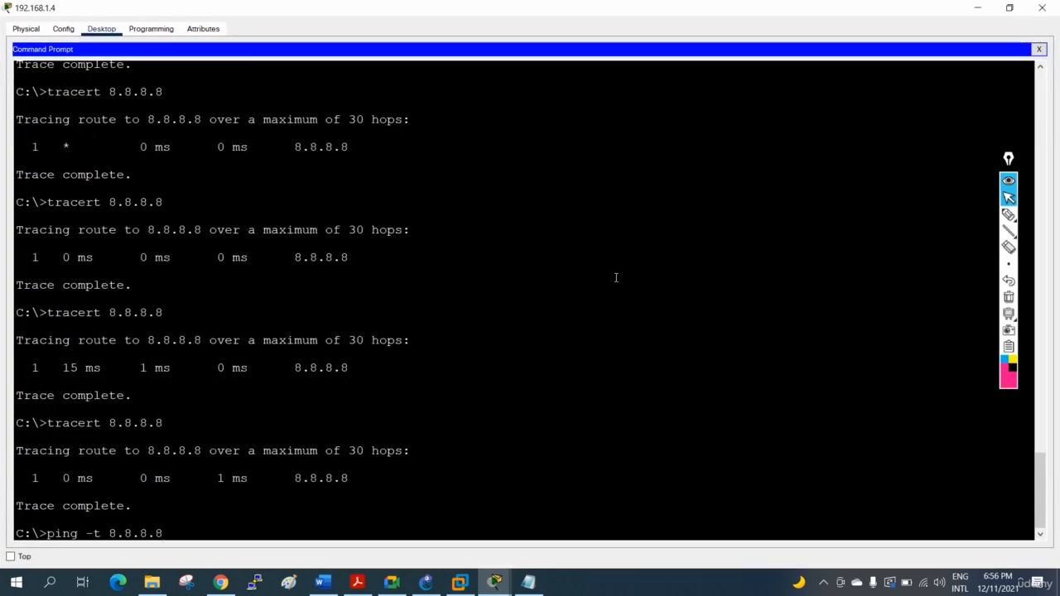
{"action": "key", "text": "Return"}
{"action": "left_click", "coordinate": [977, 7]}
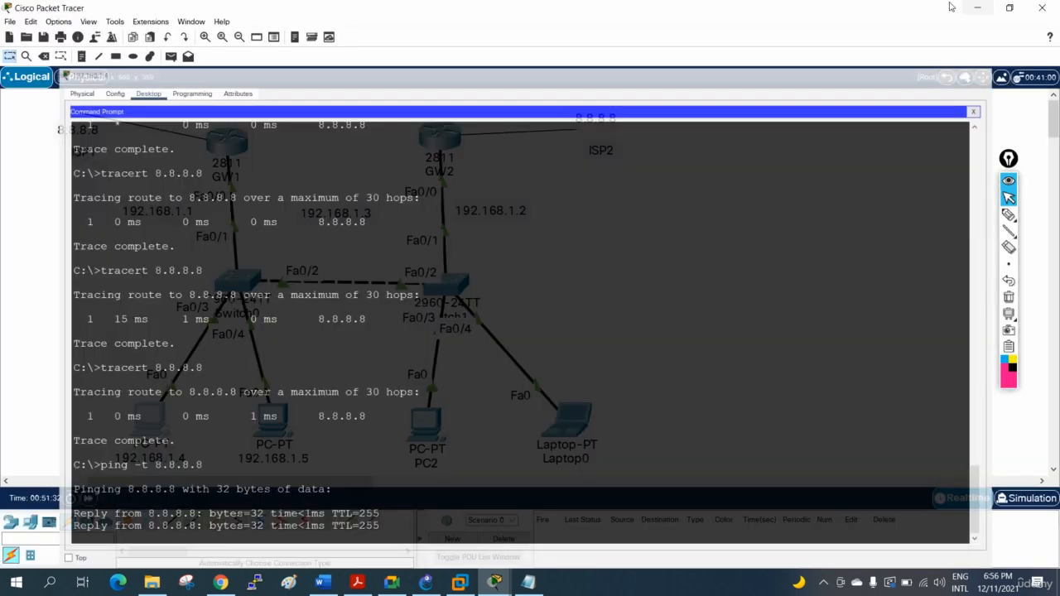
- Open GW1's CLI and highlight the new state in its latest HSRP state-change message
{"action": "left_click", "coordinate": [219, 145]}
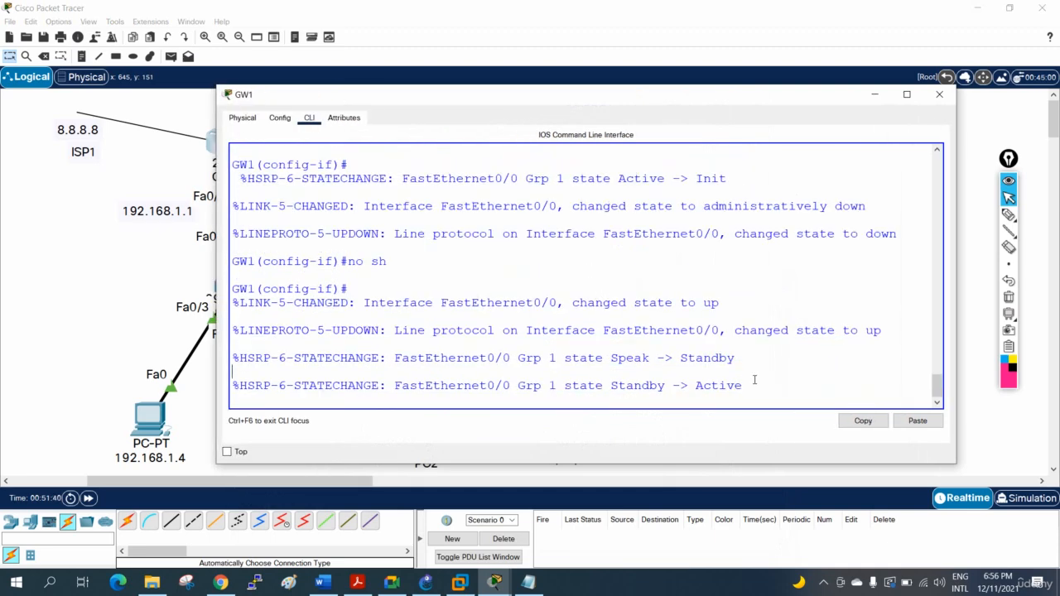
{"action": "left_click_drag", "start_coordinate": [755, 383], "coordinate": [690, 389]}
{"action": "left_click", "coordinate": [732, 330]}
- Enter no sh and then sh on GW1's interface f0/0 to shut it down
{"action": "key", "text": "Return"}
{"action": "key", "text": "Return"}
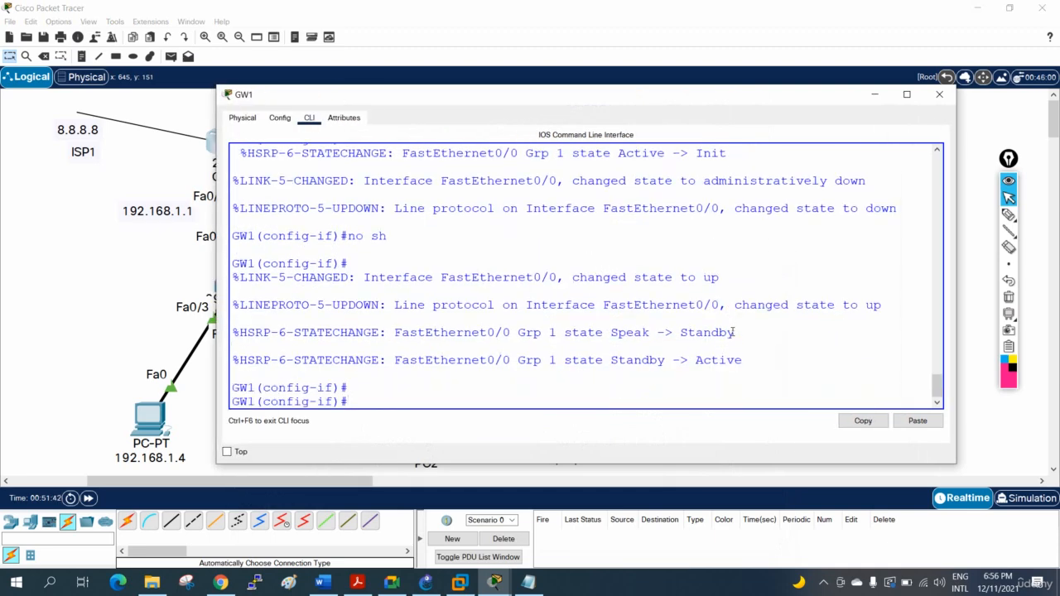
{"action": "type", "text": "no sh"}
{"action": "key", "text": "Return"}
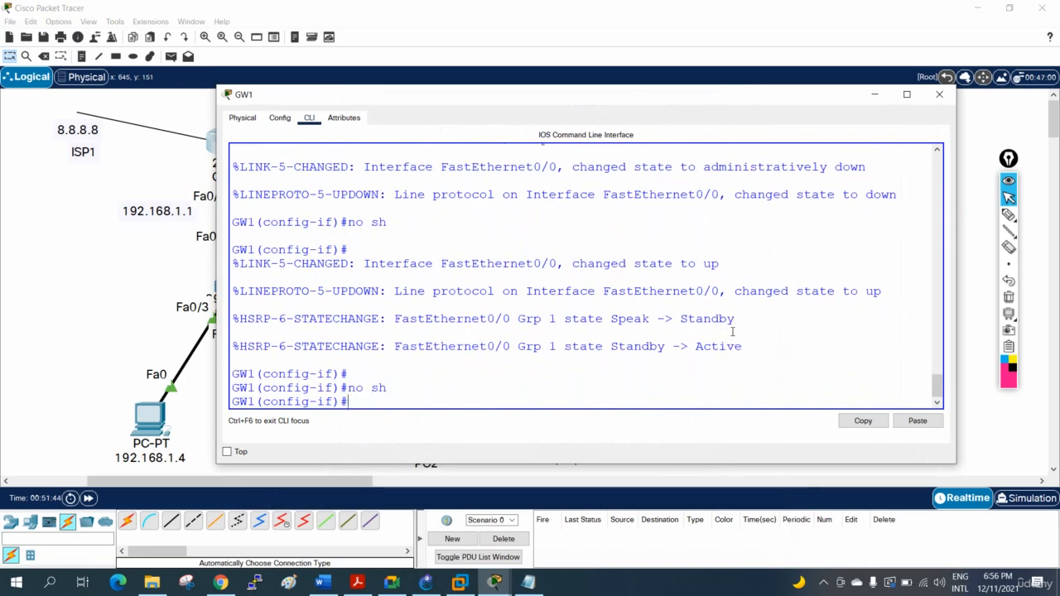
{"action": "type", "text": "sh"}
{"action": "key", "text": "Return"}
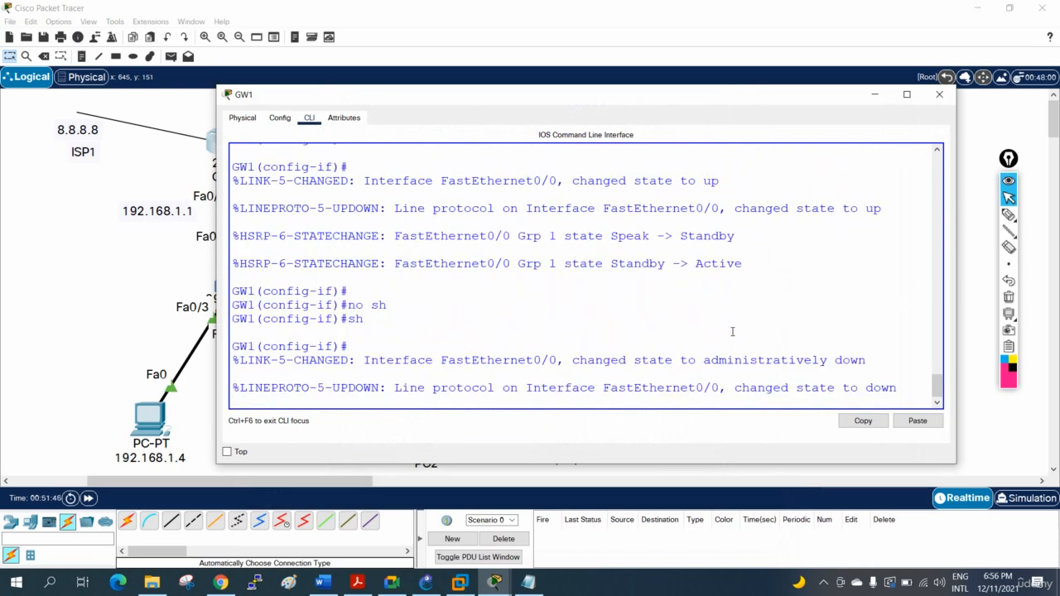
- Move GW1's window aside, open and widen PC 192.168.1.4's command prompt, and check the continuous ping for timeouts
{"action": "left_click_drag", "start_coordinate": [381, 98], "coordinate": [578, 108]}
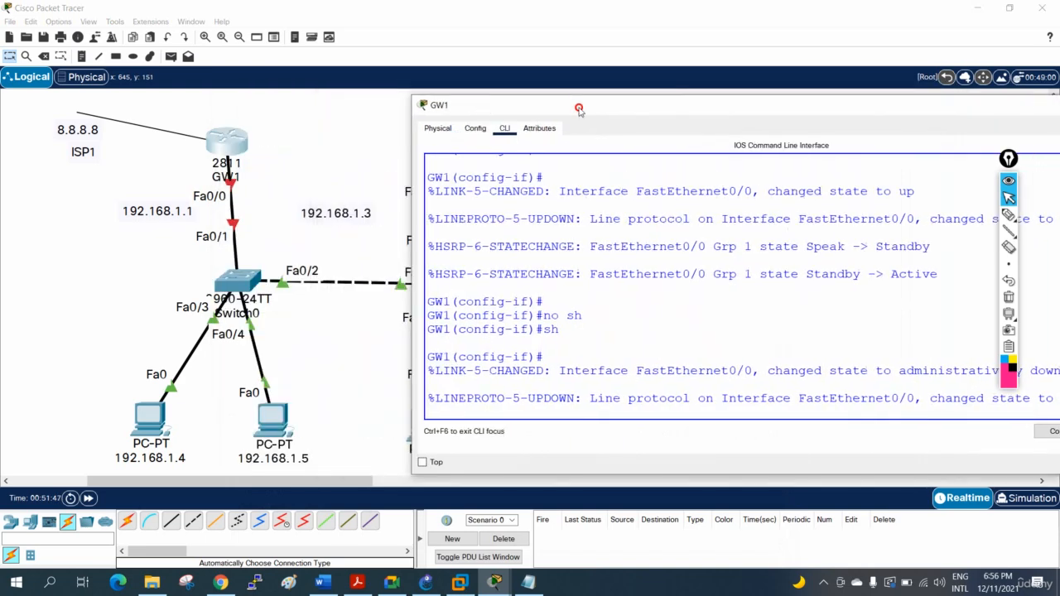
{"action": "left_click", "coordinate": [157, 412]}
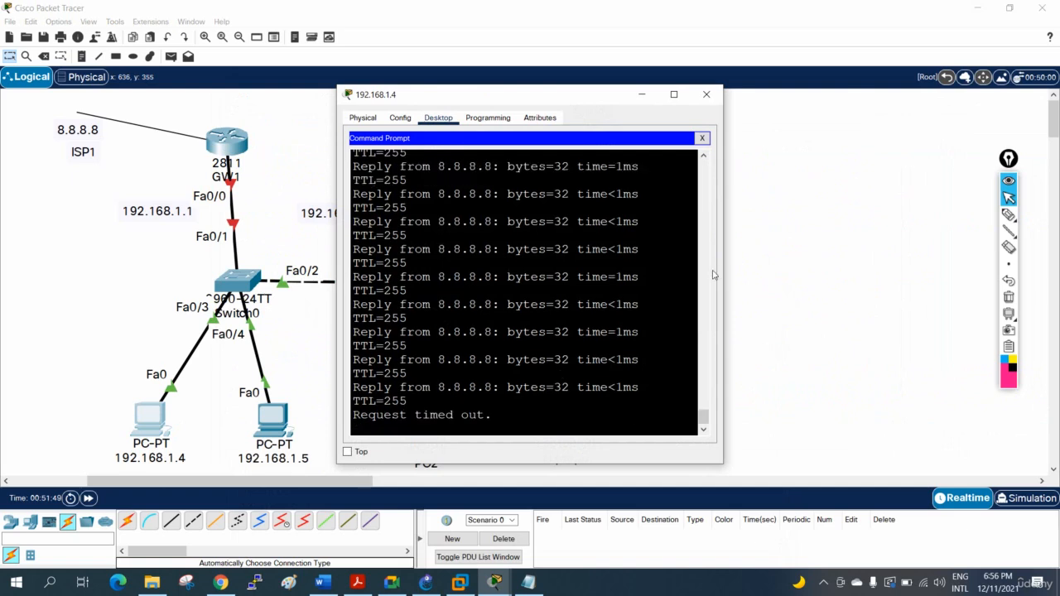
{"action": "left_click_drag", "start_coordinate": [725, 249], "coordinate": [1031, 248]}
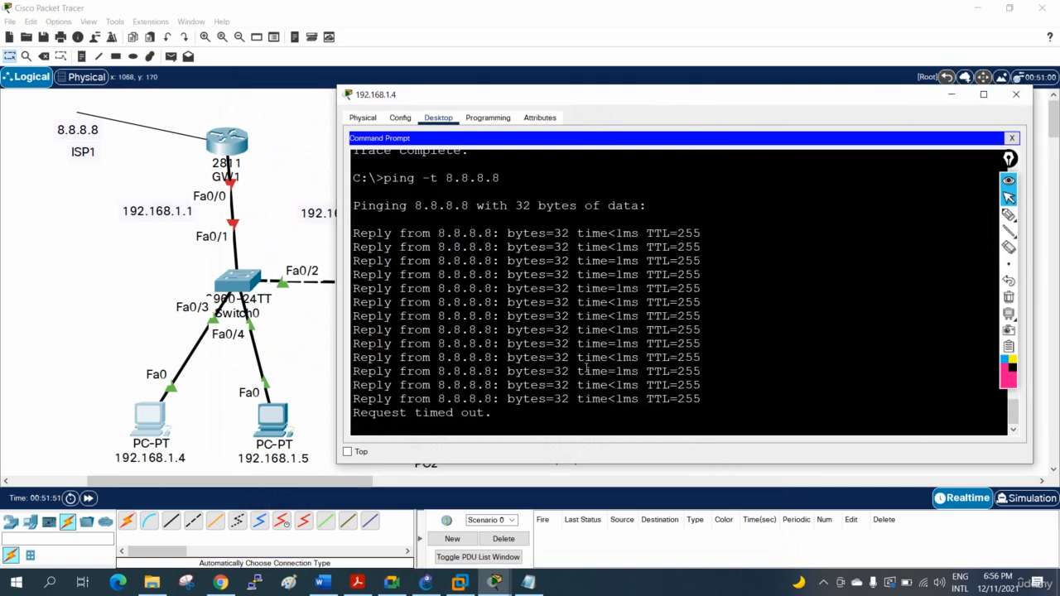
{"action": "left_click_drag", "start_coordinate": [493, 412], "coordinate": [344, 413]}
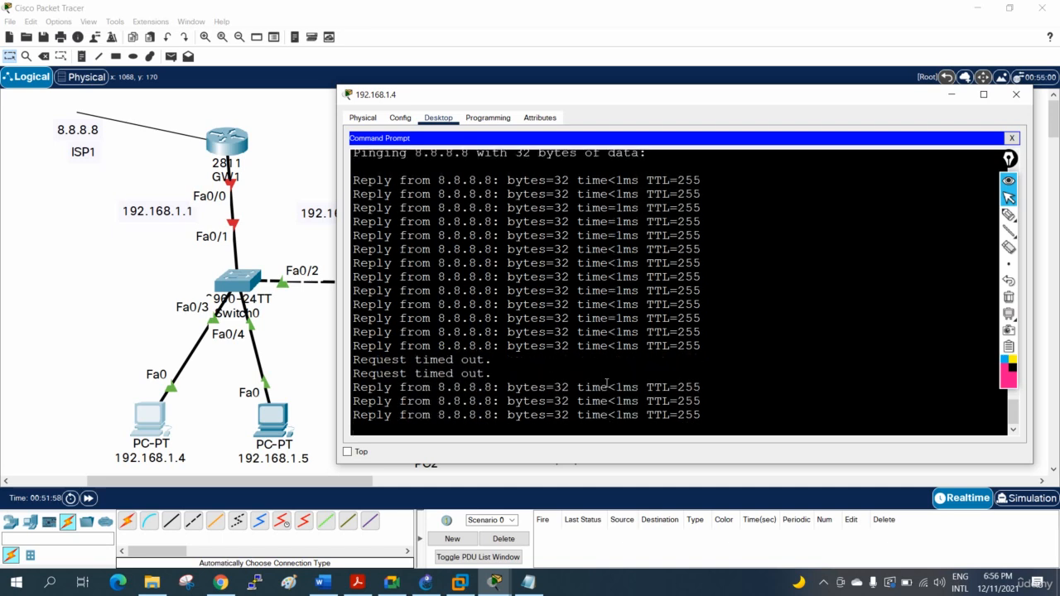
- Stop the continuous ping and trace the route to 8.8.8.8 with GW1's interface down
{"action": "key", "text": "ctrl+c"}
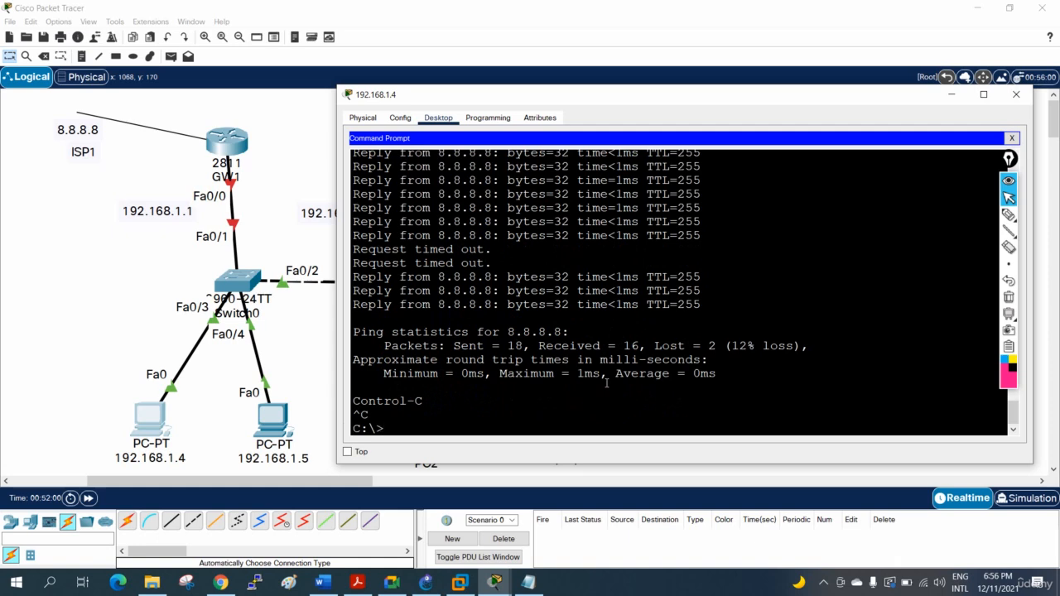
{"action": "type", "text": "tracert 8.8.8.8"}
{"action": "key", "text": "Return"}
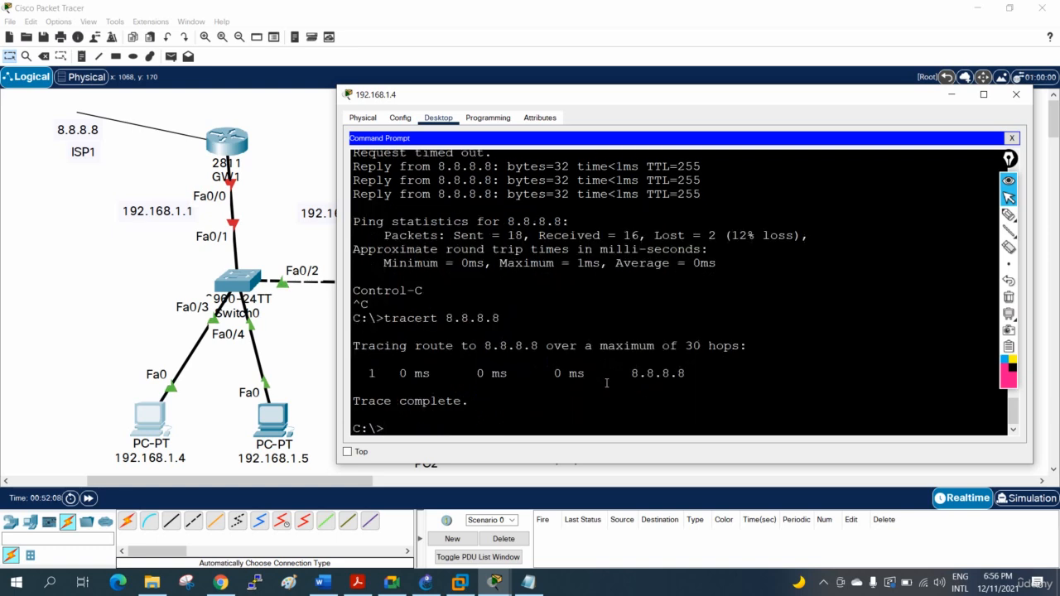
- Try to show the trace command's options with tracer ?
{"action": "type", "text": "tracer ?"}
{"action": "key", "text": "Return"}
- List the PC's available commands with help, maximizing the window and paging through to the end of the list
{"action": "type", "text": "je;"}
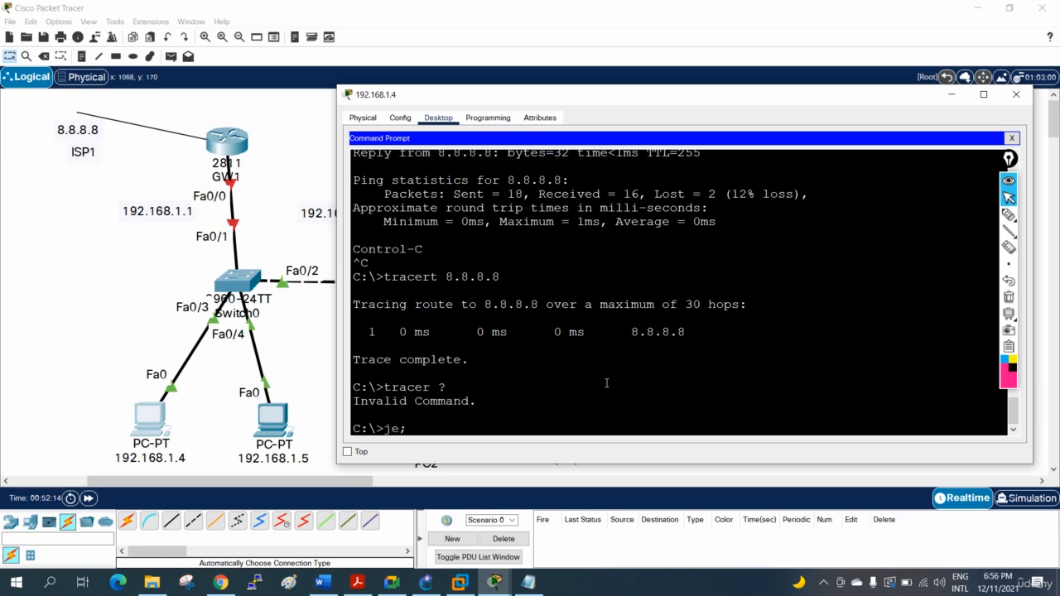
{"action": "key", "text": "BackSpace"}
{"action": "type", "text": "help"}
{"action": "key", "text": "Return"}
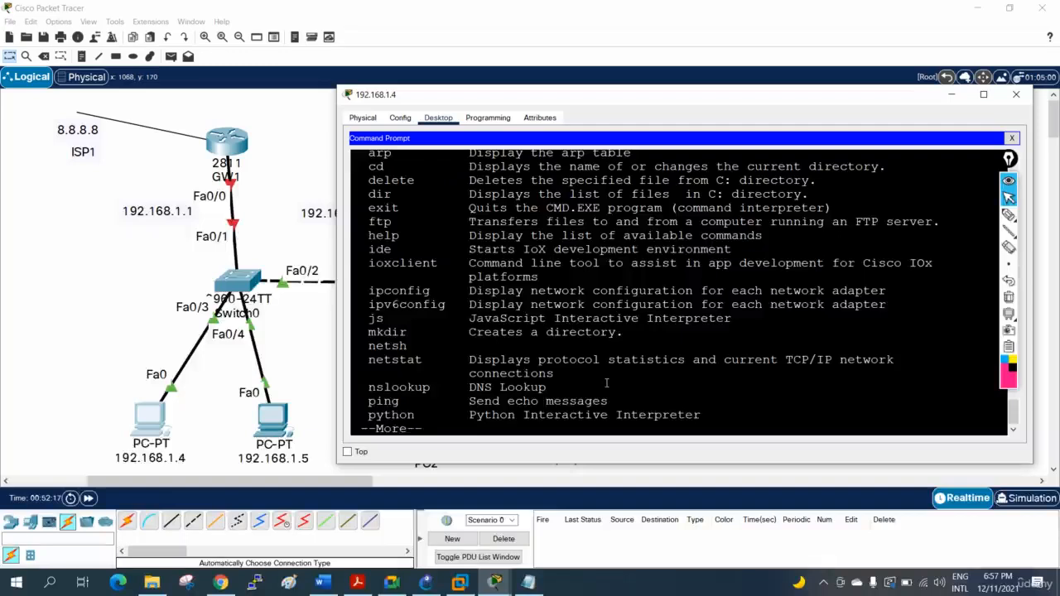
{"action": "left_click", "coordinate": [983, 94]}
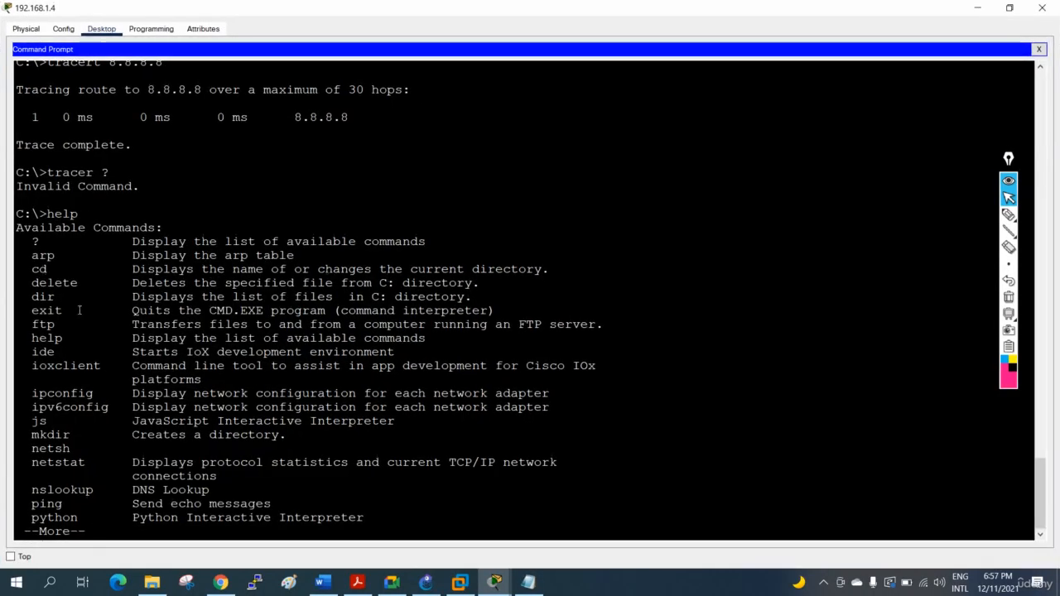
{"action": "key", "text": "Return"}
{"action": "key", "text": "Return"}
{"action": "key", "text": "Return"}
{"action": "key", "text": "Return"}
{"action": "key", "text": "Return"}
{"action": "key", "text": "Return"}
{"action": "key", "text": "Return"}
{"action": "key", "text": "Return"}
{"action": "key", "text": "Return"}
{"action": "key", "text": "Return"}
{"action": "key", "text": "Return"}
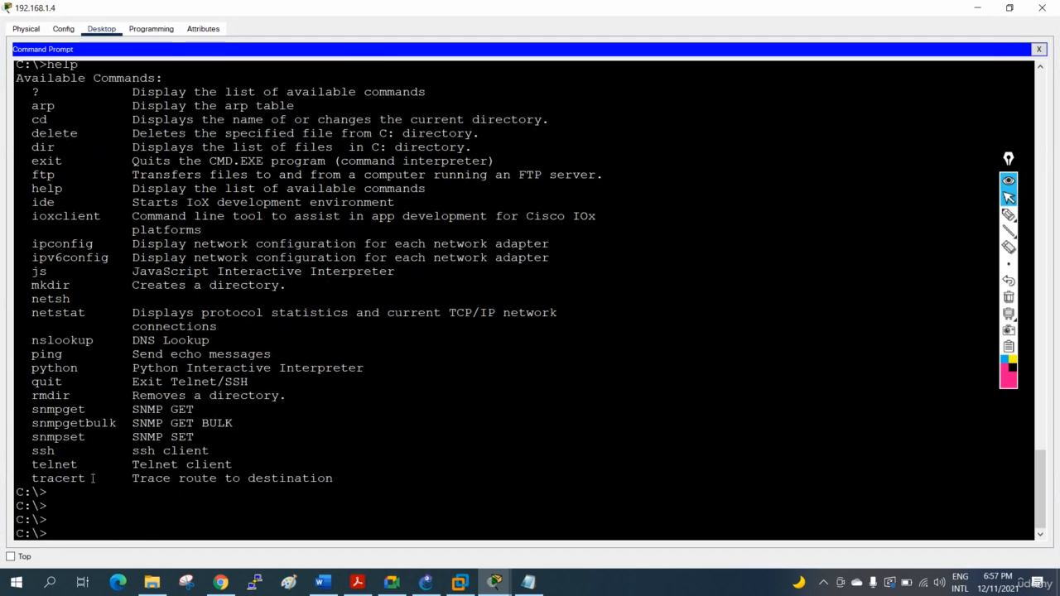
- Copy tracert from the command list on PC 192.168.1.4 and trace the route to 8.8.8.8, highlighting the hop address
{"action": "left_click_drag", "start_coordinate": [83, 478], "coordinate": [30, 479]}
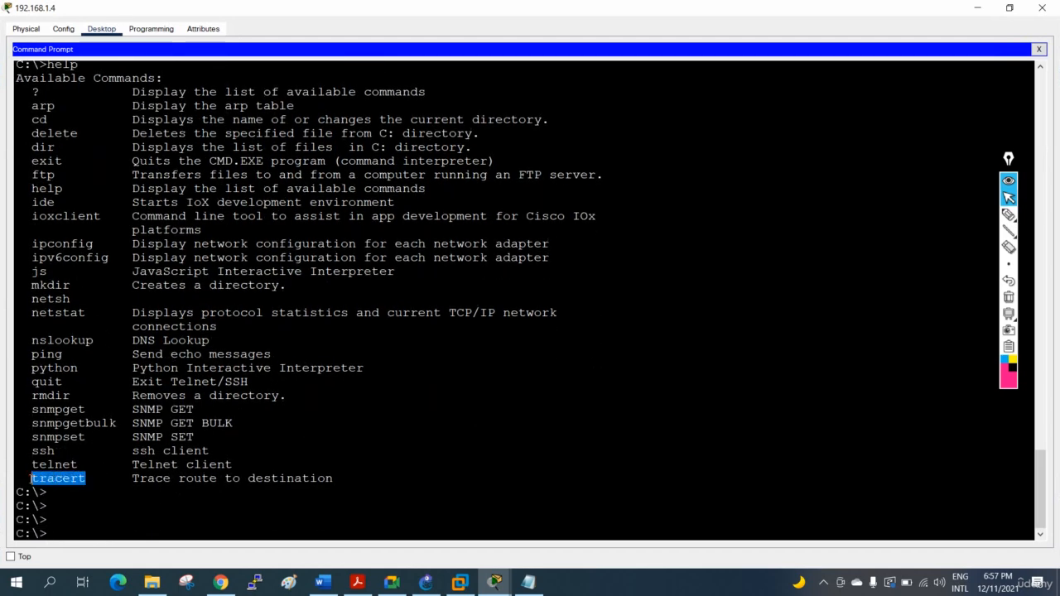
{"action": "right_click", "coordinate": [86, 478]}
{"action": "left_click", "coordinate": [101, 486]}
{"action": "right_click", "coordinate": [176, 513]}
{"action": "left_click", "coordinate": [204, 528]}
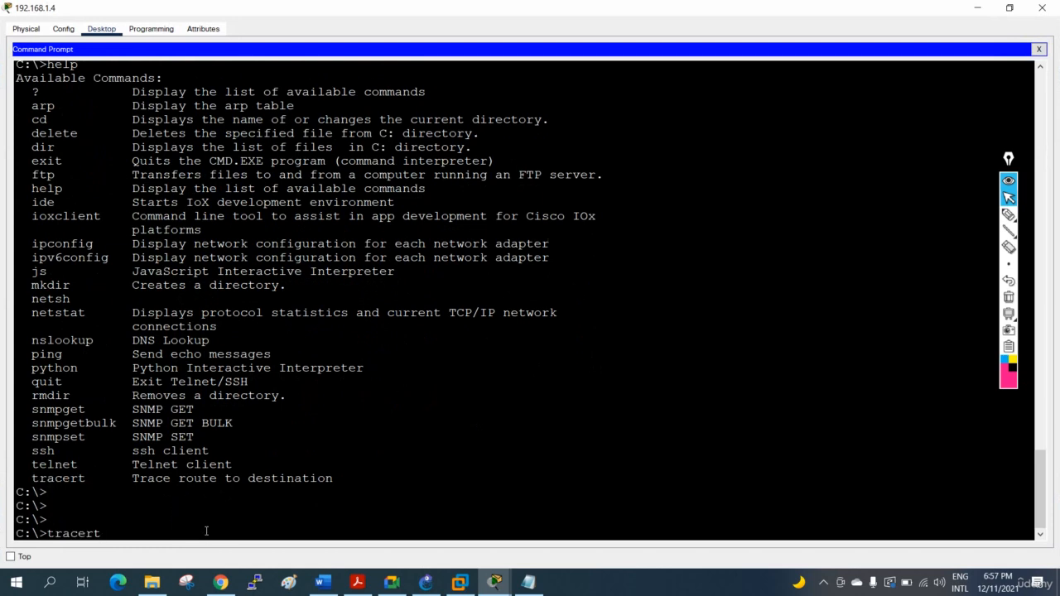
{"action": "type", "text": "8.88."}
{"action": "key", "text": "BackSpace"}
{"action": "type", "text": ".8.8.8"}
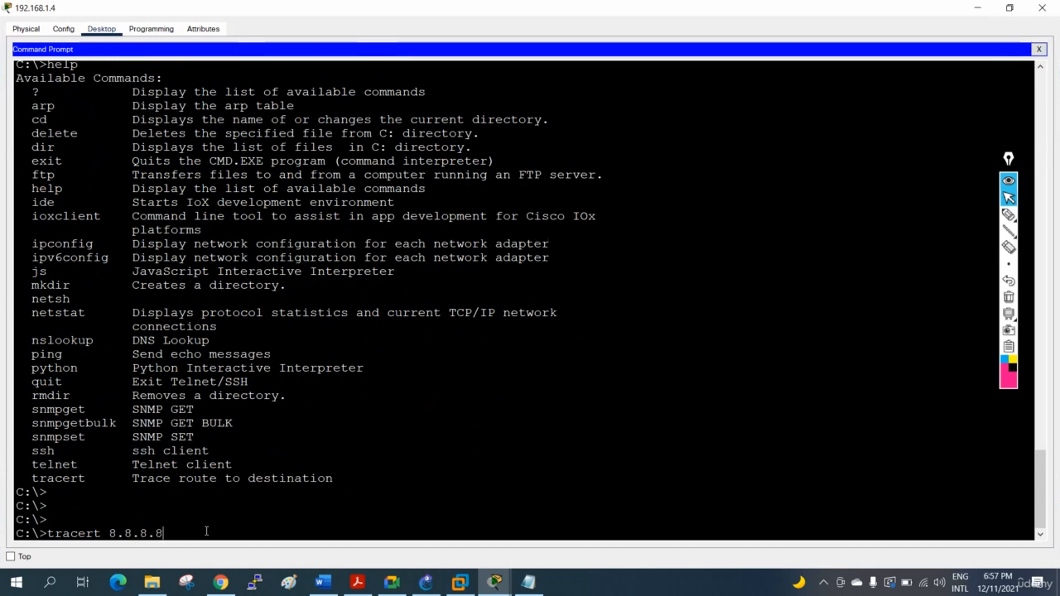
{"action": "key", "text": "Return"}
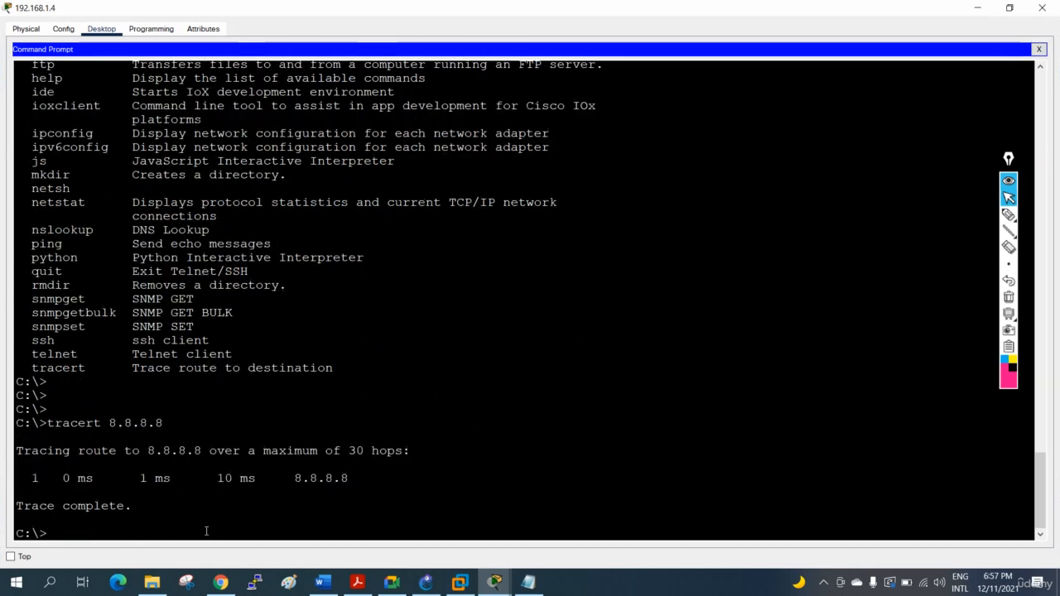
{"action": "left_click_drag", "start_coordinate": [348, 473], "coordinate": [286, 479]}
- Set the PC's window beside the topology, repeat the trace to 8.8.8.8, and close the window
{"action": "left_click_drag", "start_coordinate": [420, 6], "coordinate": [694, 227]}
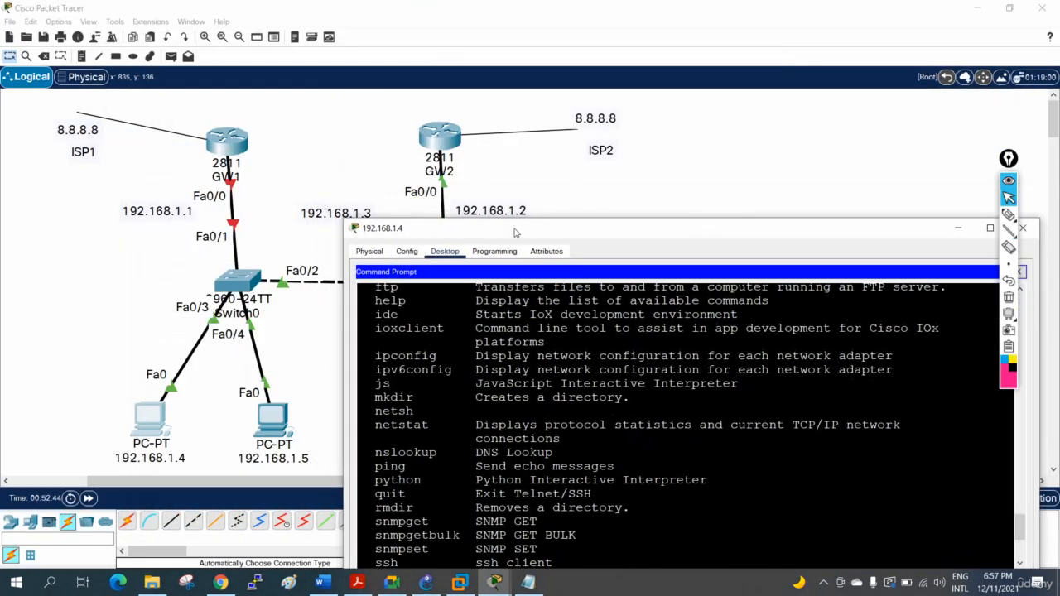
{"action": "left_click_drag", "start_coordinate": [516, 232], "coordinate": [513, 103]}
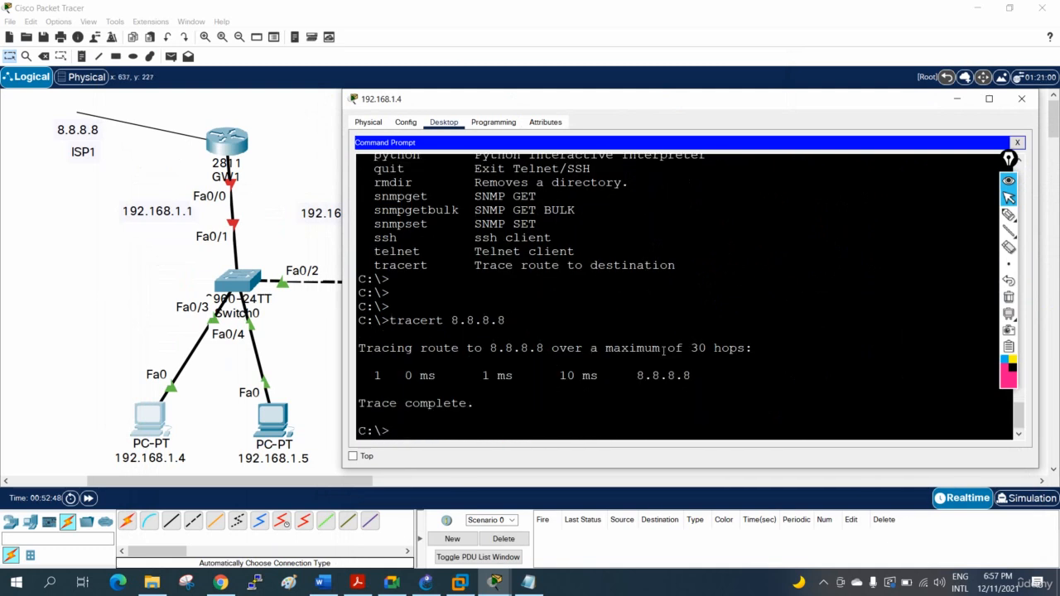
{"action": "key", "text": "Up"}
{"action": "key", "text": "Up"}
{"action": "key", "text": "Down"}
{"action": "key", "text": "Up"}
{"action": "key", "text": "Down"}
{"action": "key", "text": "Return"}
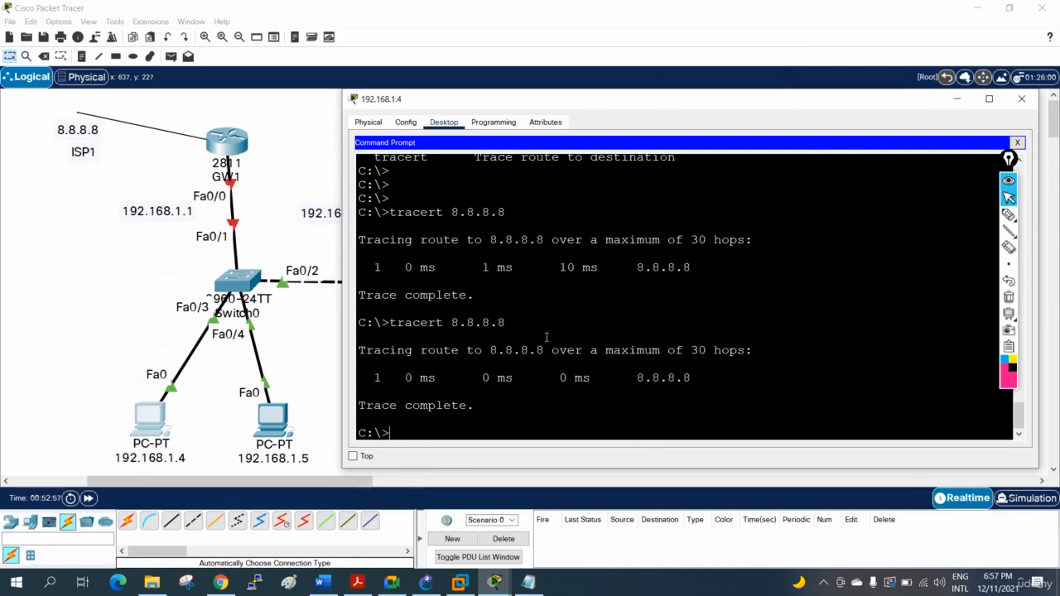
{"action": "left_click", "coordinate": [1022, 98]}
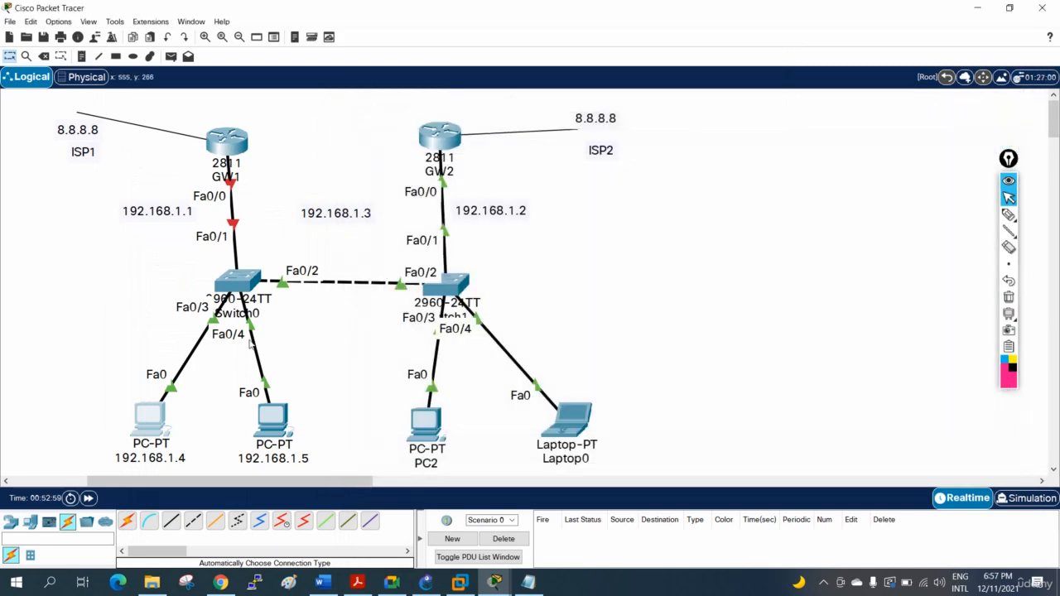
- Open GW2's command line maximized and enable ICMP packet debugging with debug ip icmp
{"action": "left_click", "coordinate": [432, 146]}
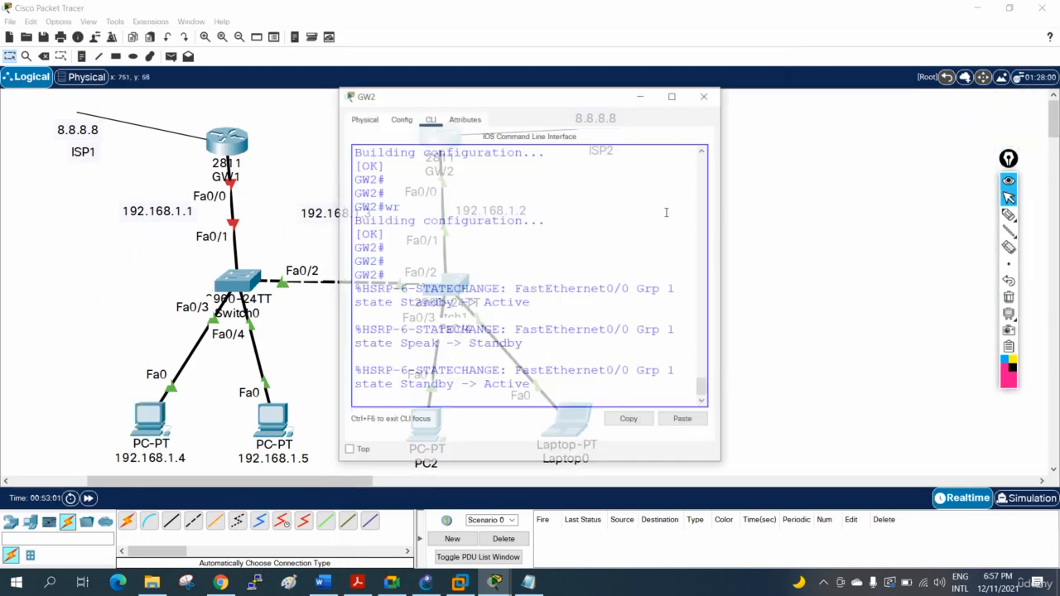
{"action": "left_click", "coordinate": [673, 94]}
{"action": "key", "text": "Return"}
{"action": "key", "text": "Return"}
{"action": "key", "text": "Return"}
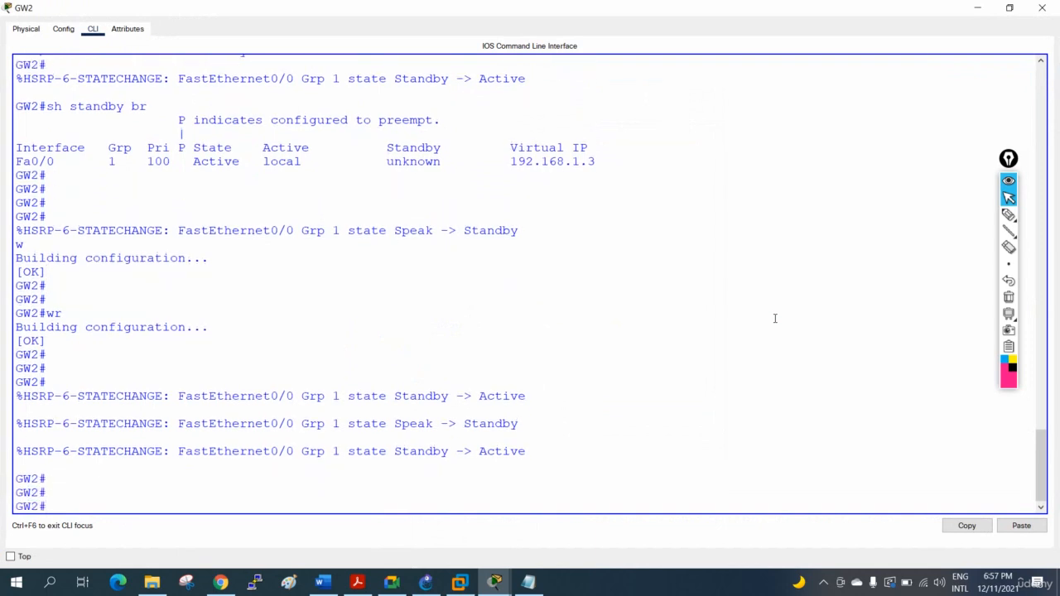
{"action": "type", "text": "b"}
{"action": "key", "text": "BackSpace"}
{"action": "type", "text": "debu"}
{"action": "key", "text": "Tab"}
{"action": "type", "text": "ip icmp"}
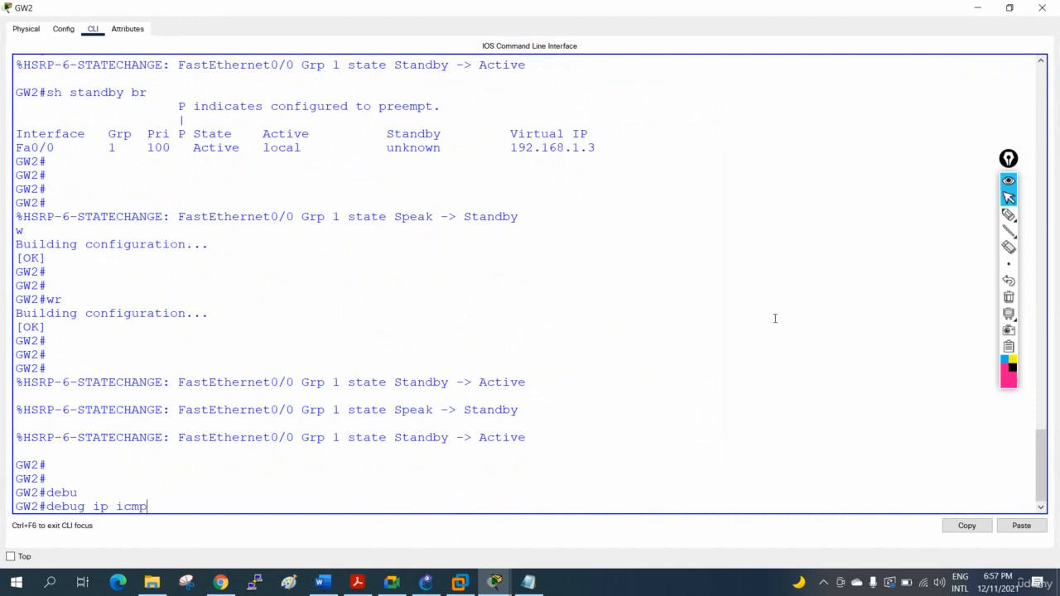
{"action": "key", "text": "Return"}
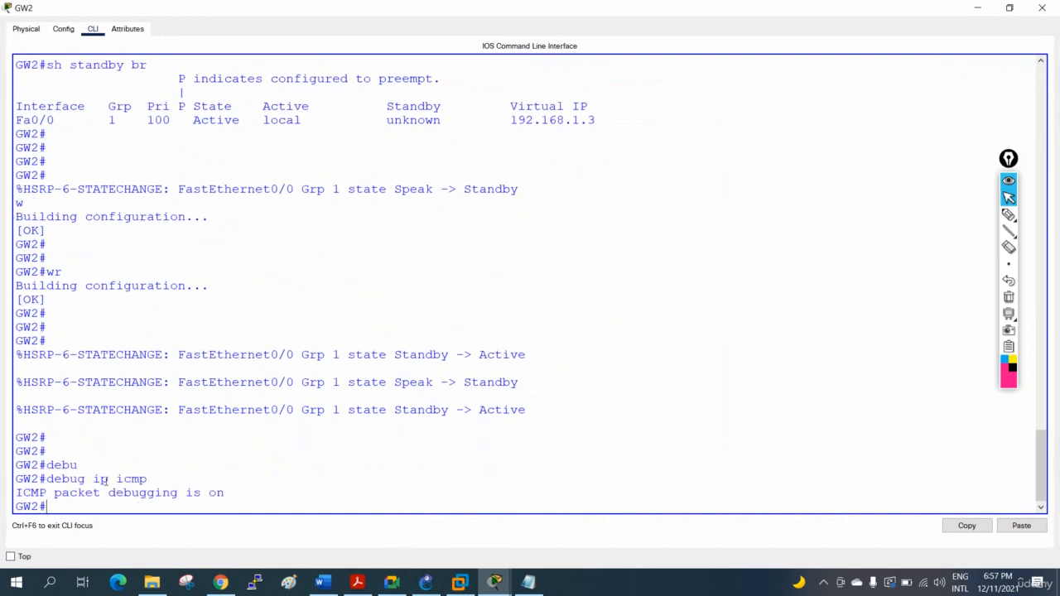
- Move GW2's window aside, start a continuous ping to 8.8.8.8 from PC 192.168.1.4 with ping -t, and minimize the PC's window
{"action": "mouse_move", "coordinate": [578, 6]}
{"action": "left_mouse_down"}
{"action": "mouse_move", "coordinate": [880, 41]}
{"action": "mouse_move", "coordinate": [807, 16]}
{"action": "left_mouse_up"}
{"action": "left_click", "coordinate": [181, 405]}
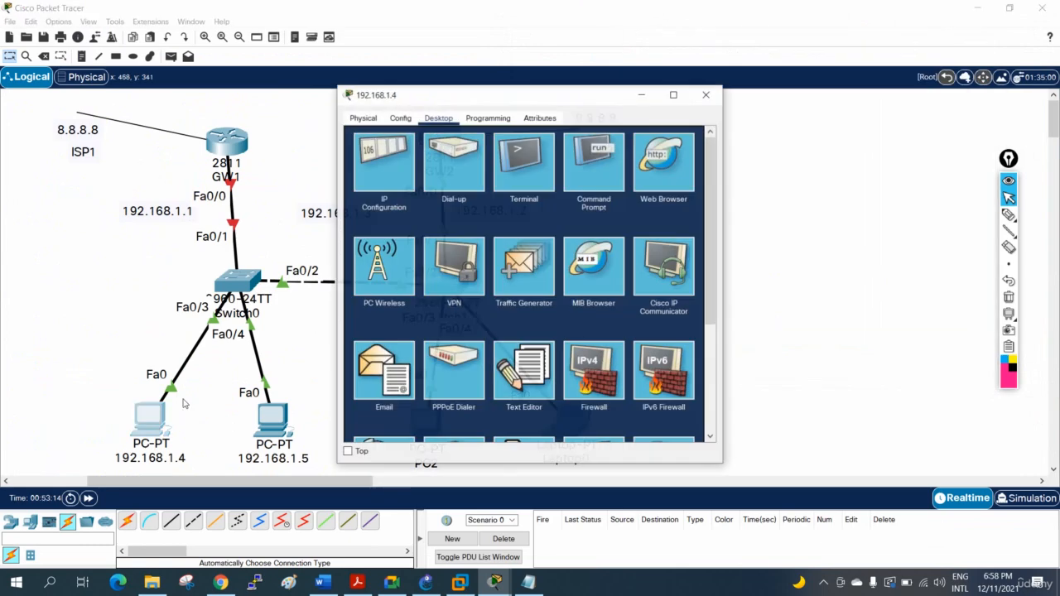
{"action": "left_click", "coordinate": [593, 163]}
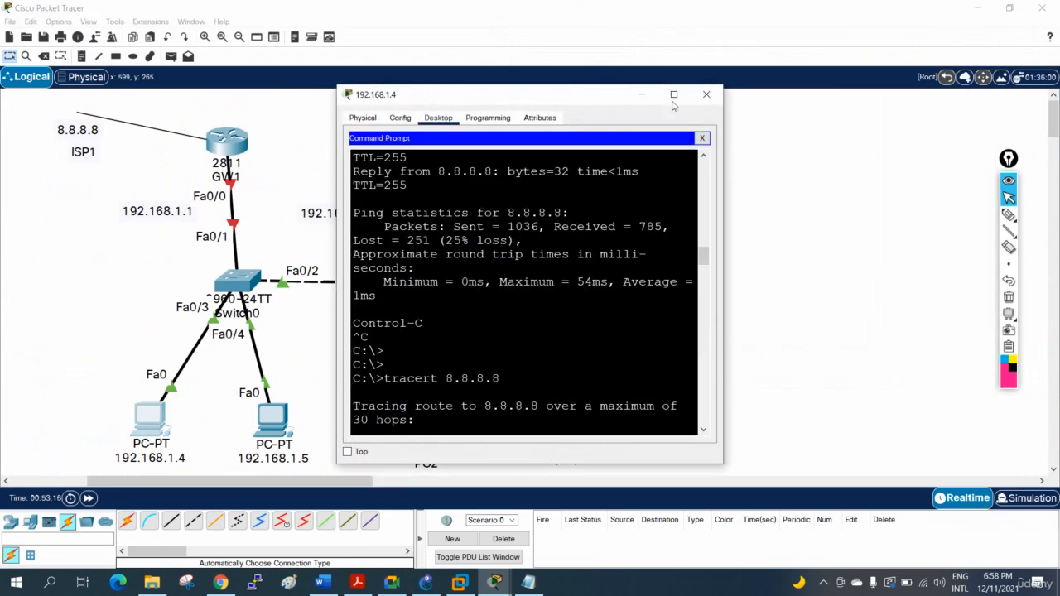
{"action": "left_click", "coordinate": [674, 94]}
{"action": "scroll", "coordinate": [631, 373], "scroll_direction": "down", "scroll_amount": 10}
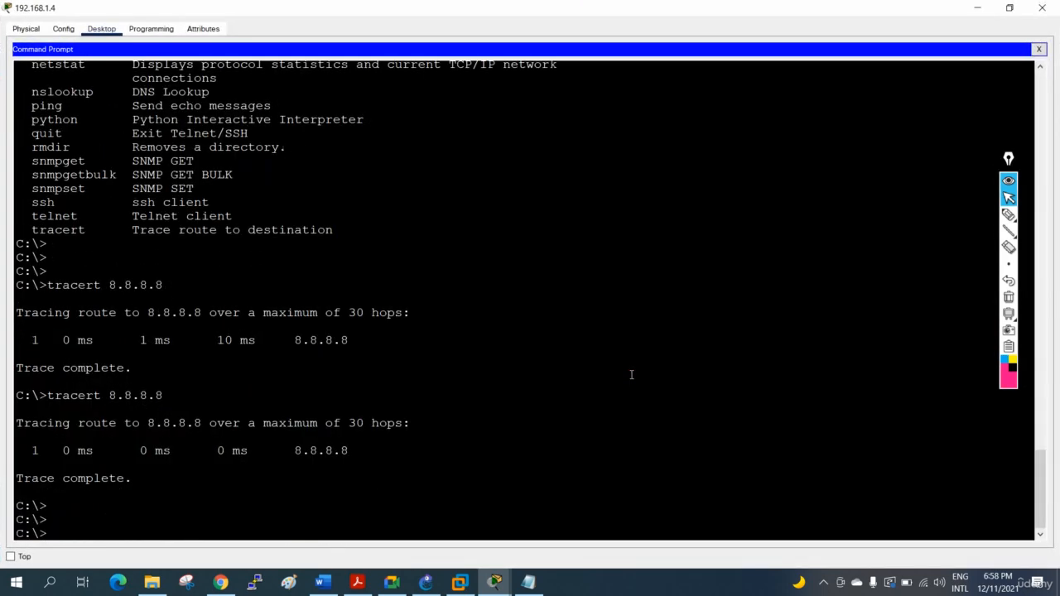
{"action": "key", "text": "Up"}
{"action": "key", "text": "Up"}
{"action": "key", "text": "Up"}
{"action": "key", "text": "Up"}
{"action": "key", "text": "Up"}
{"action": "key", "text": "Up"}
{"action": "key", "text": "Return"}
{"action": "left_click", "coordinate": [977, 7]}
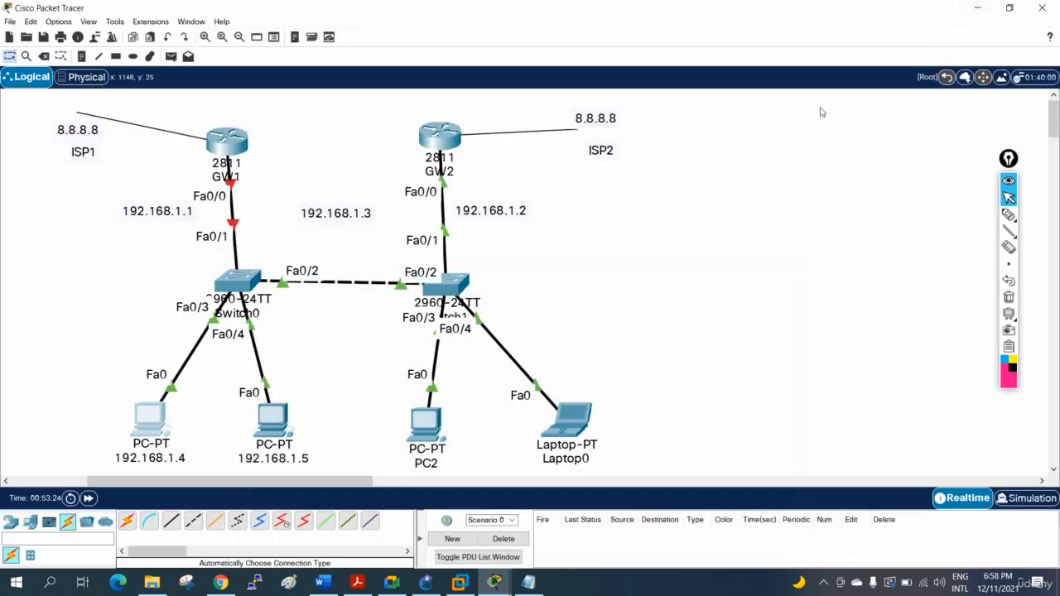
- Bring up and widen GW2's command line, examine the ICMP debug lines, and move the window clear of the topology
{"action": "left_click", "coordinate": [440, 137]}
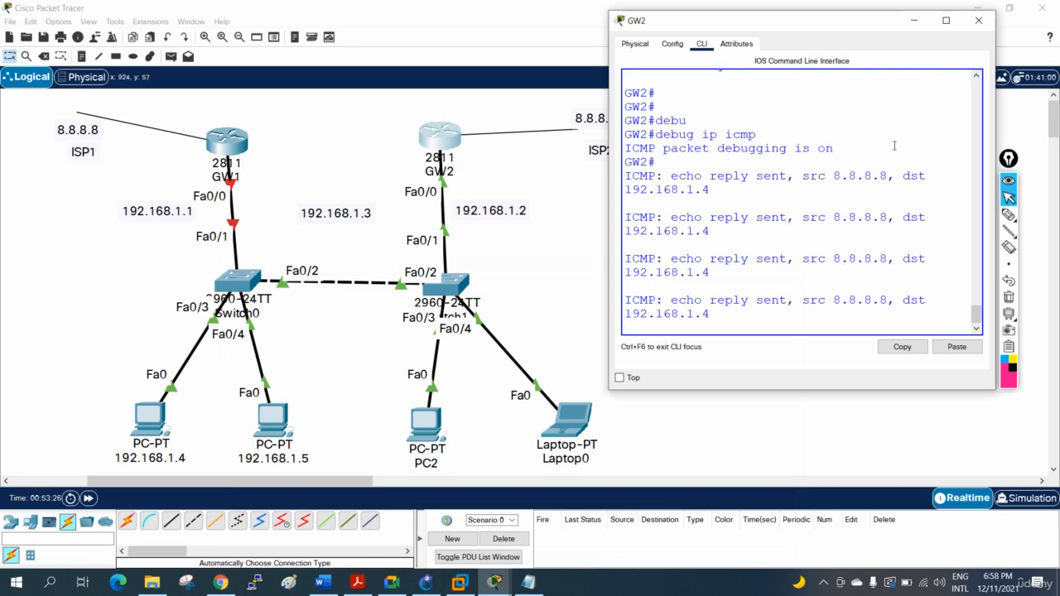
{"action": "left_click_drag", "start_coordinate": [609, 129], "coordinate": [319, 173]}
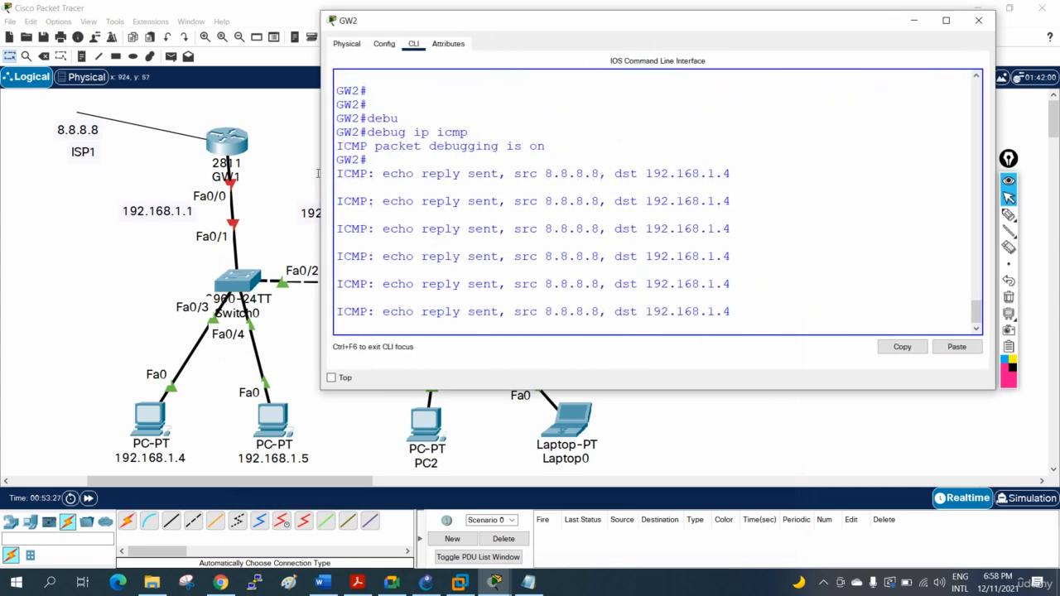
{"action": "left_click_drag", "start_coordinate": [732, 314], "coordinate": [373, 138]}
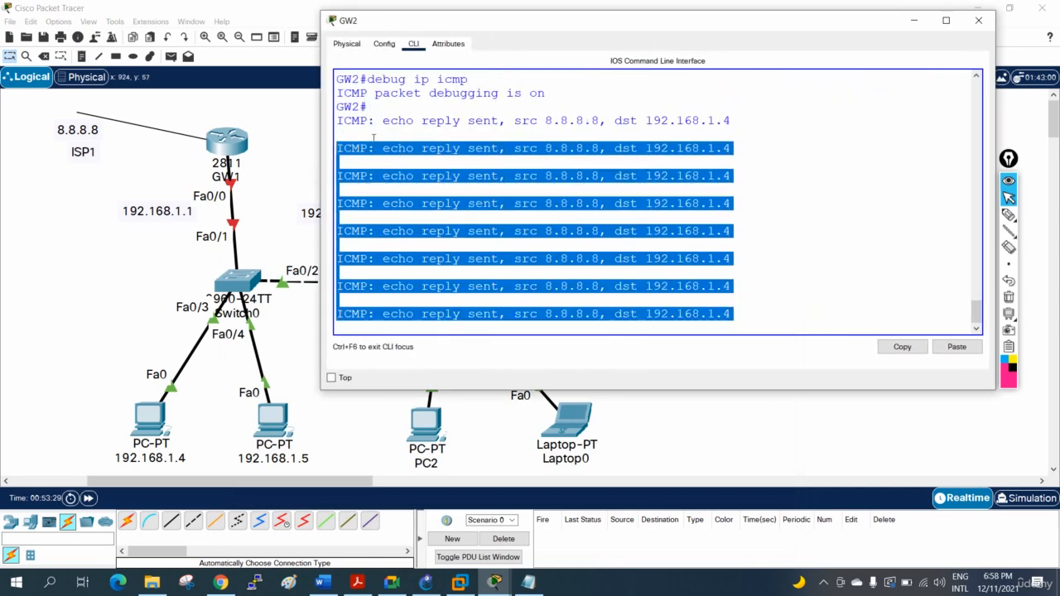
{"action": "left_click_drag", "start_coordinate": [445, 20], "coordinate": [561, 23]}
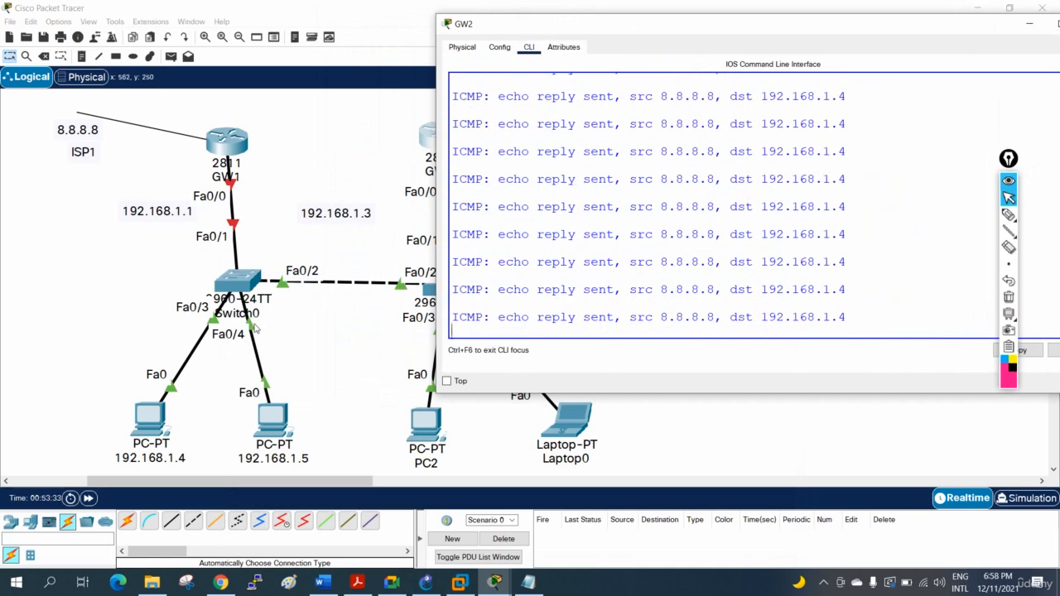
{"action": "left_click_drag", "start_coordinate": [508, 27], "coordinate": [726, 62]}
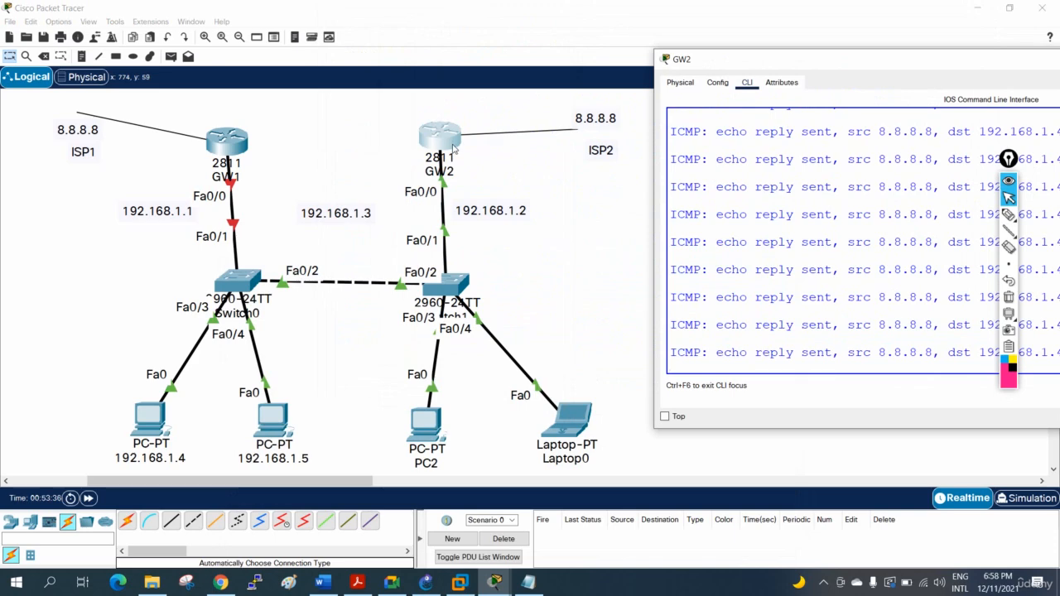
- Open and widen PC 192.168.1.4's command prompt, review the continuous ping replies beside the topology, and minimize the window
{"action": "left_click", "coordinate": [162, 423]}
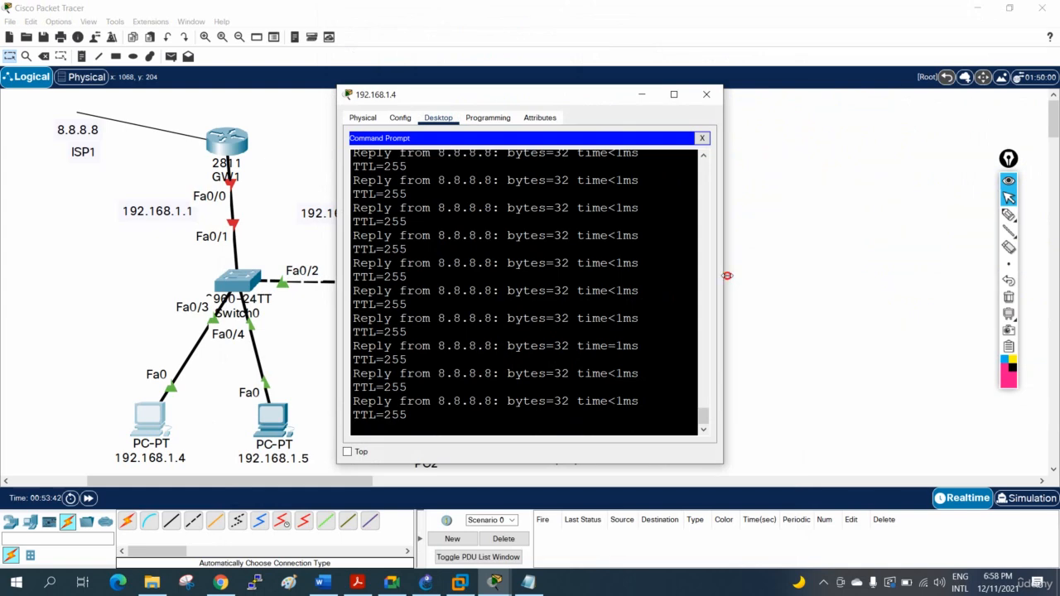
{"action": "left_click_drag", "start_coordinate": [722, 278], "coordinate": [997, 307]}
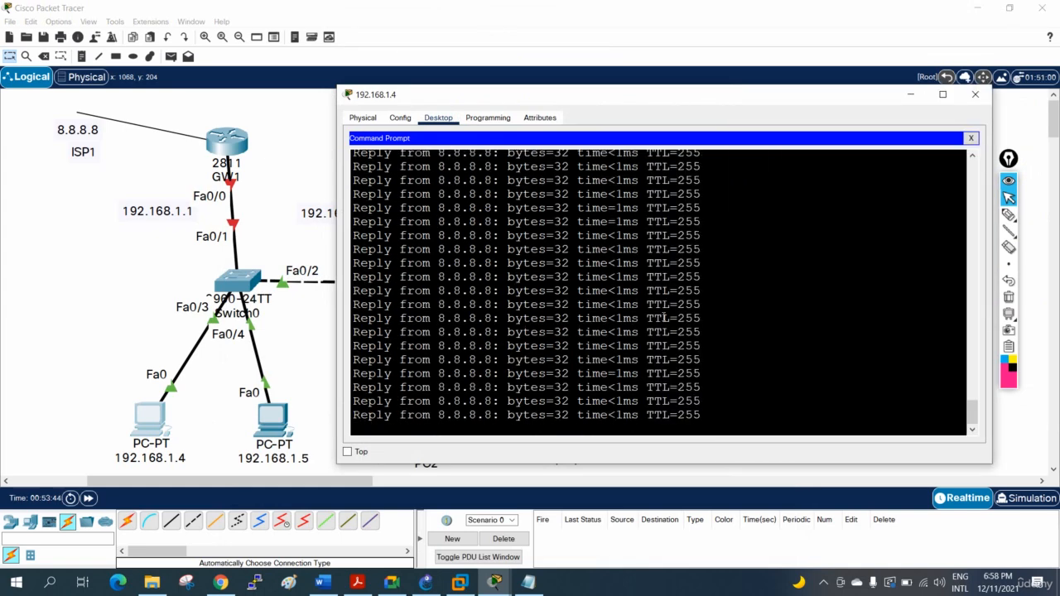
{"action": "scroll", "coordinate": [615, 321], "scroll_direction": "up", "scroll_amount": 10}
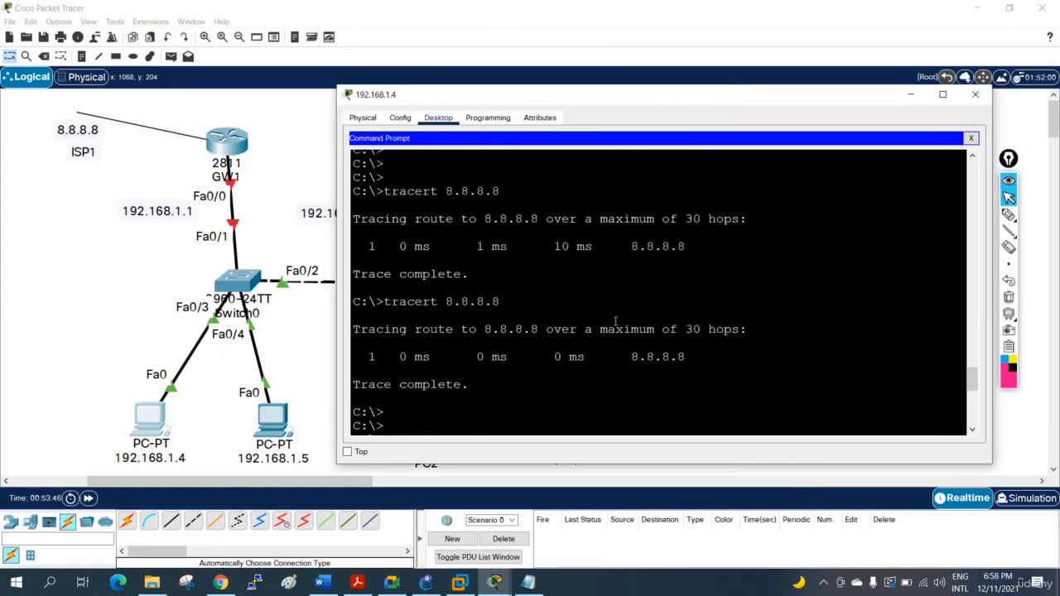
{"action": "scroll", "coordinate": [616, 321], "scroll_direction": "down", "scroll_amount": 5}
{"action": "scroll", "coordinate": [606, 286], "scroll_direction": "up", "scroll_amount": 4}
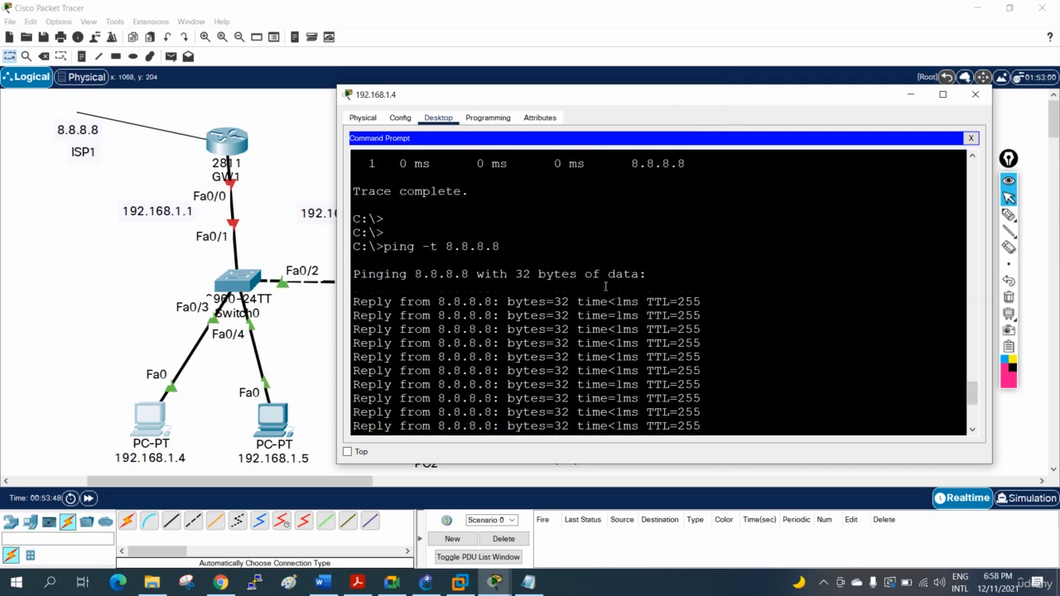
{"action": "scroll", "coordinate": [606, 286], "scroll_direction": "up", "scroll_amount": 5}
{"action": "left_click", "coordinate": [496, 94]}
{"action": "left_click_drag", "start_coordinate": [495, 95], "coordinate": [769, 215]}
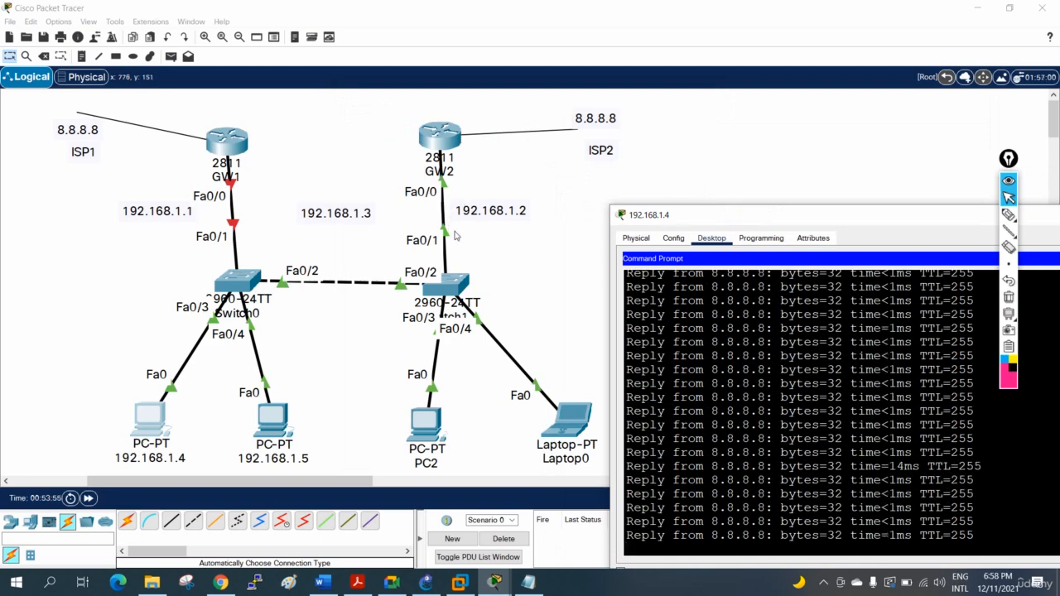
{"action": "left_click_drag", "start_coordinate": [660, 219], "coordinate": [368, 208]}
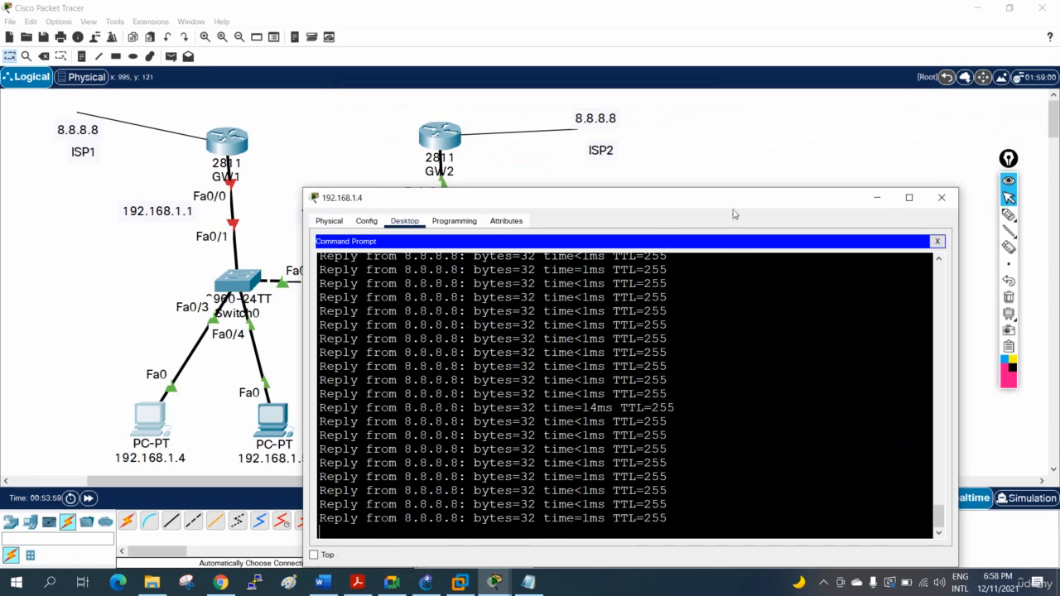
{"action": "left_click", "coordinate": [877, 198]}
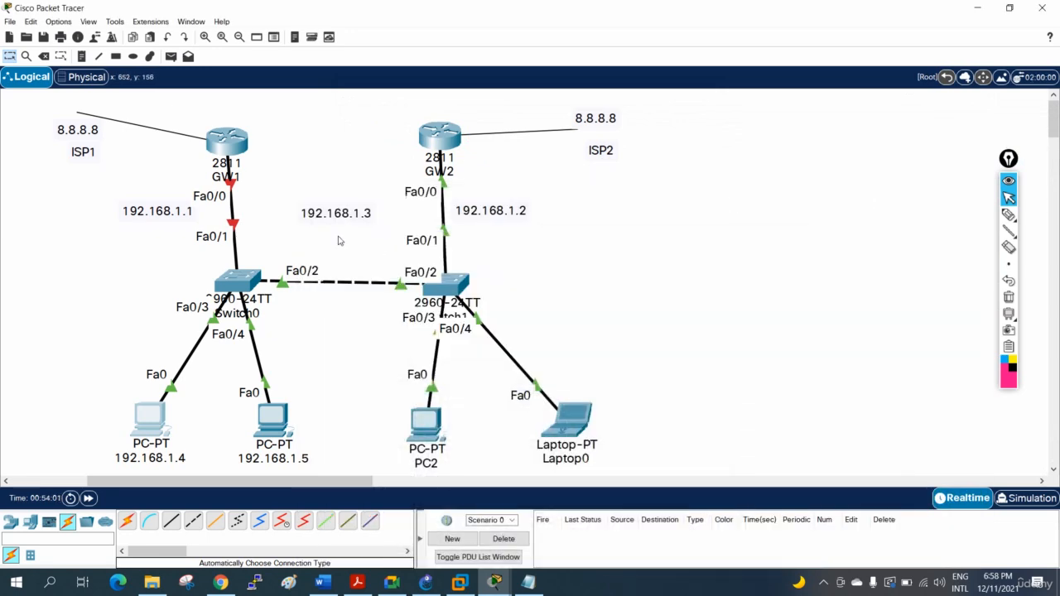
- Reopen and widen GW2's command line and highlight the source and destination addresses in the ICMP debug lines
{"action": "left_click", "coordinate": [441, 142]}
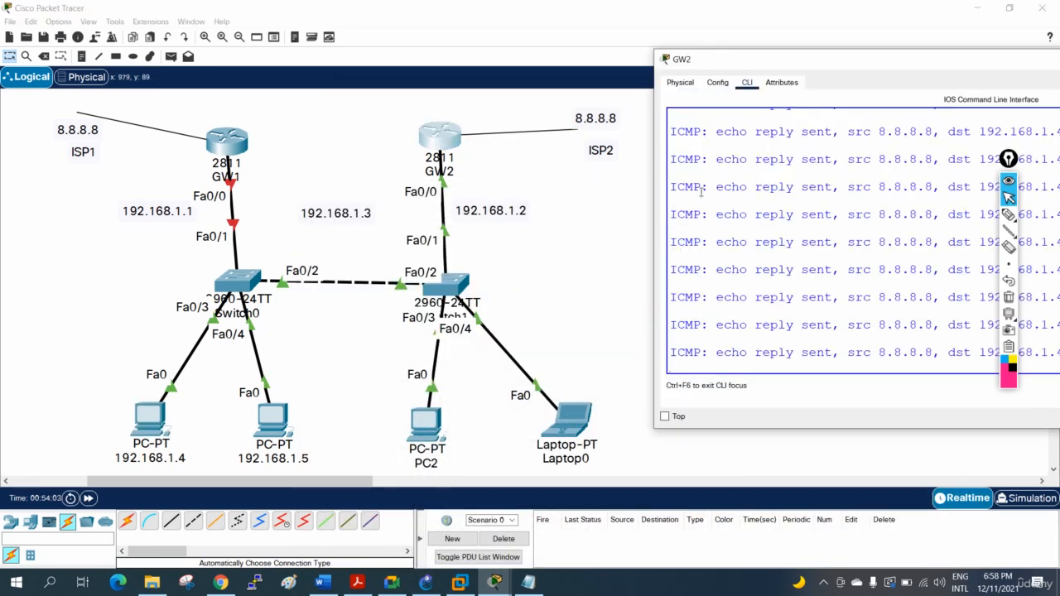
{"action": "left_click_drag", "start_coordinate": [653, 184], "coordinate": [267, 185]}
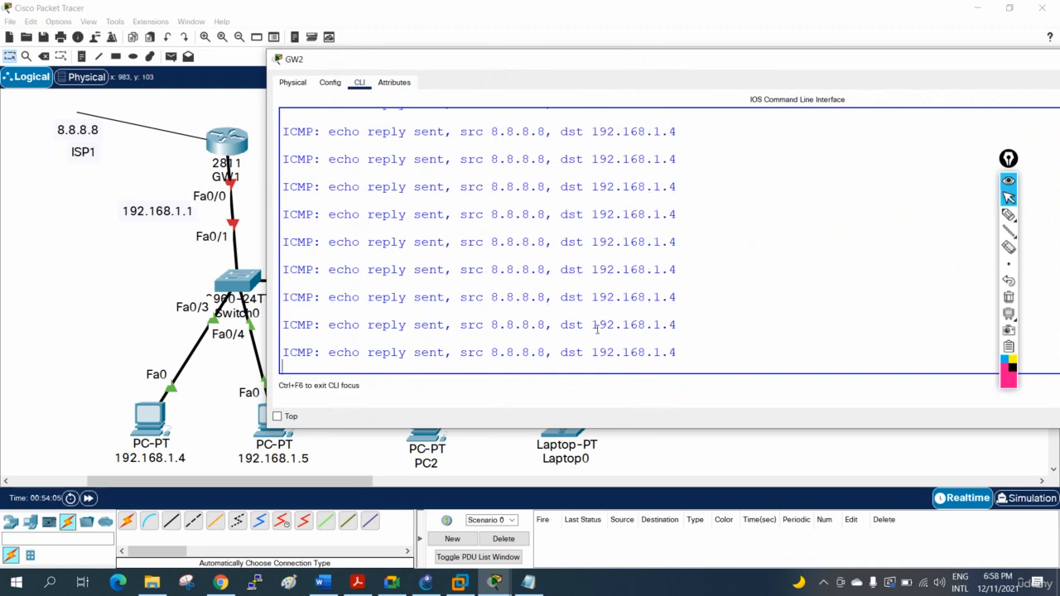
{"action": "left_click_drag", "start_coordinate": [682, 354], "coordinate": [287, 141]}
- Reposition GW2's window and turn off all debugging on the router with u all
{"action": "left_click_drag", "start_coordinate": [743, 78], "coordinate": [321, 126]}
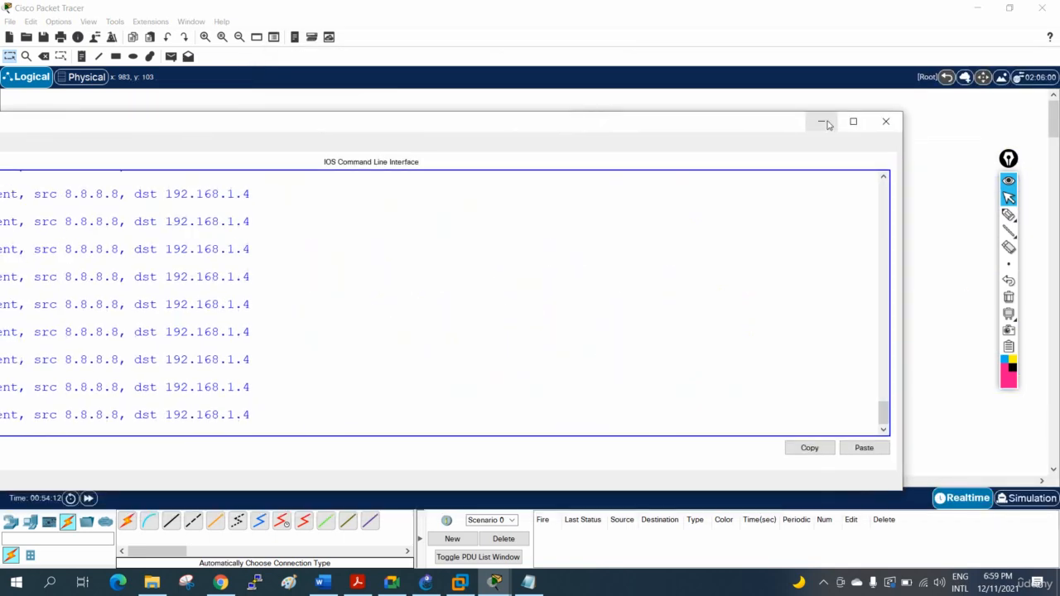
{"action": "double_click", "coordinate": [587, 119]}
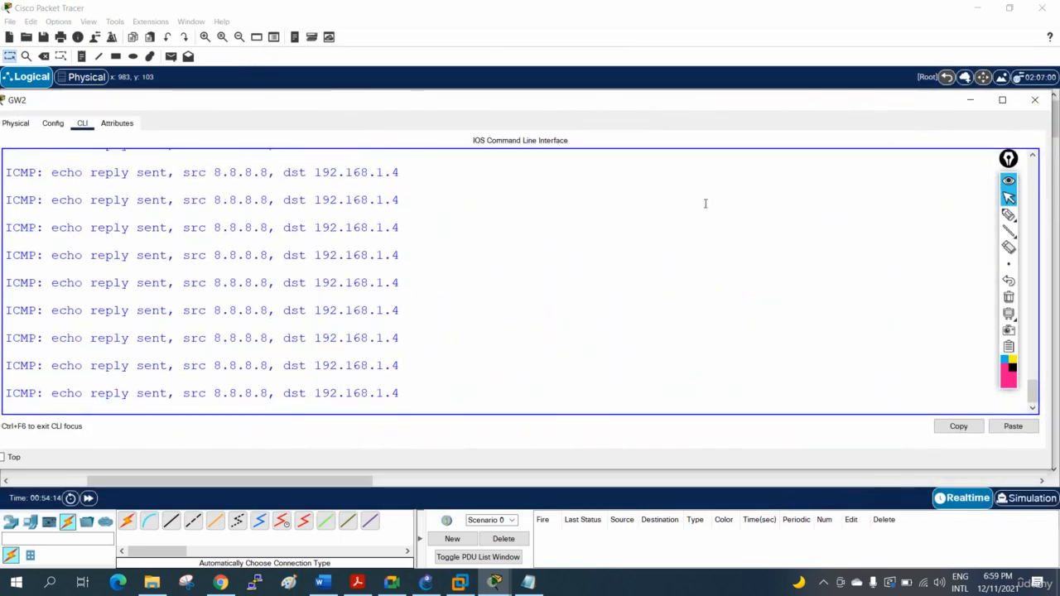
{"action": "key", "text": "Return"}
{"action": "key", "text": "Return"}
{"action": "key", "text": "Return"}
{"action": "type", "text": "u"}
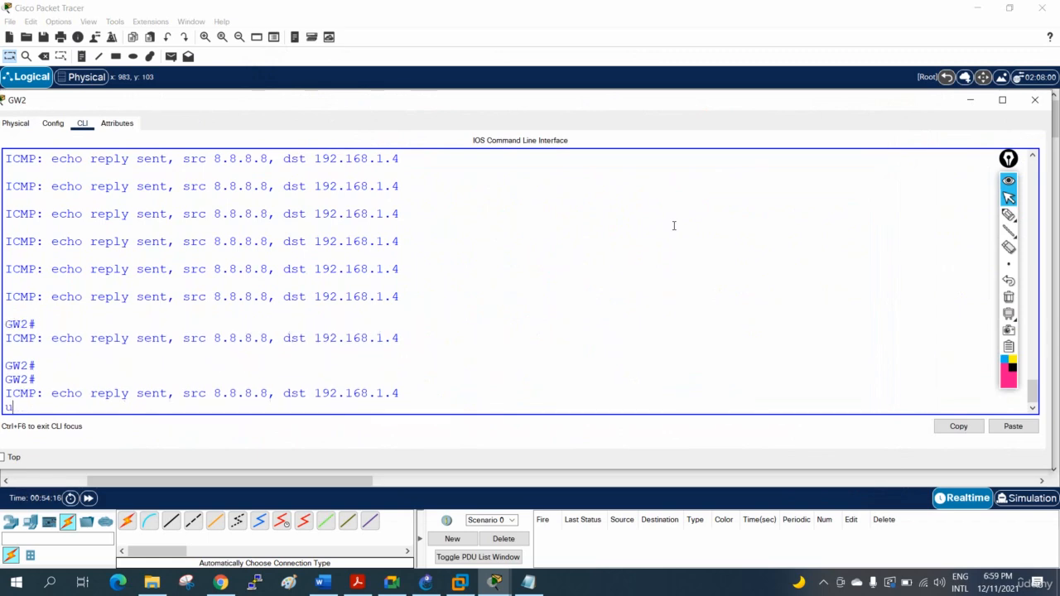
{"action": "type", "text": " all"}
{"action": "key", "text": "Return"}
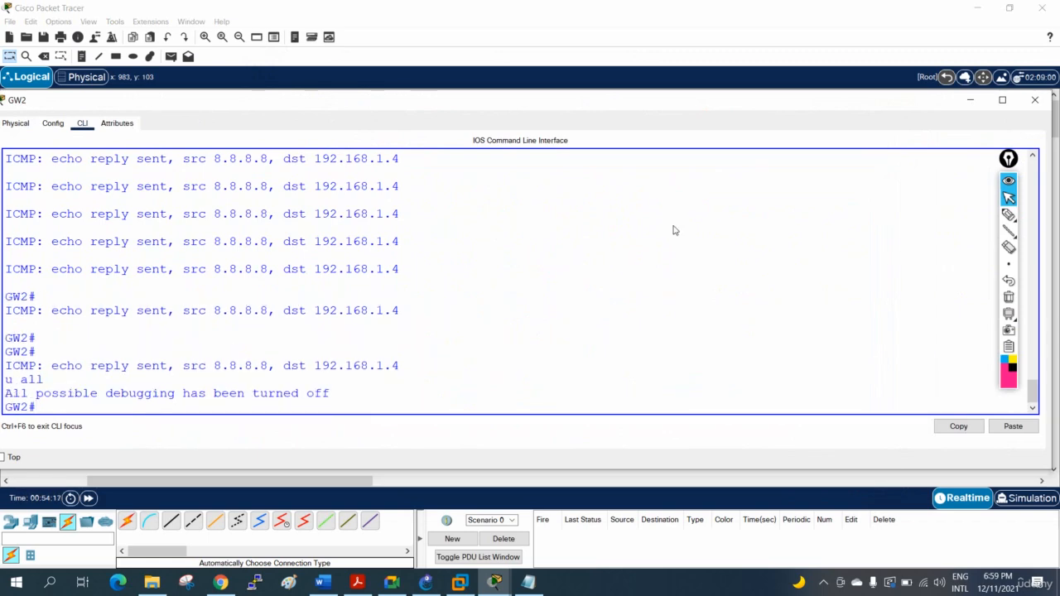
- Close GW2's window and switch the workspace to Simulation mode
{"action": "left_click", "coordinate": [1034, 100]}
{"action": "left_click", "coordinate": [1040, 497]}
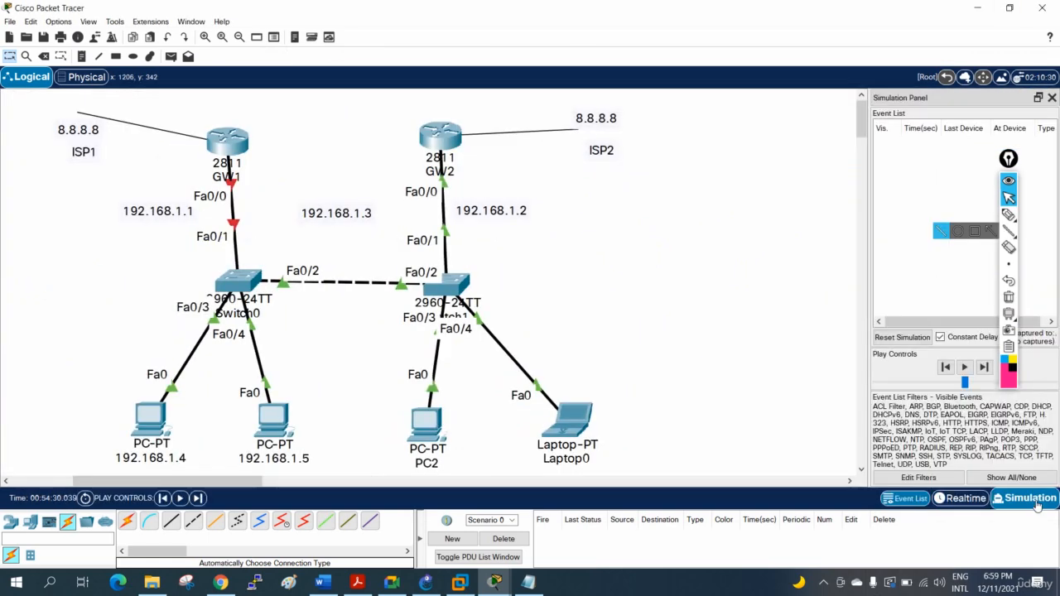
- Step the simulation forward event by event to follow the ping packets through GW2, and return the workspace to Realtime mode
{"action": "left_click", "coordinate": [197, 498]}
{"action": "left_click", "coordinate": [197, 498]}
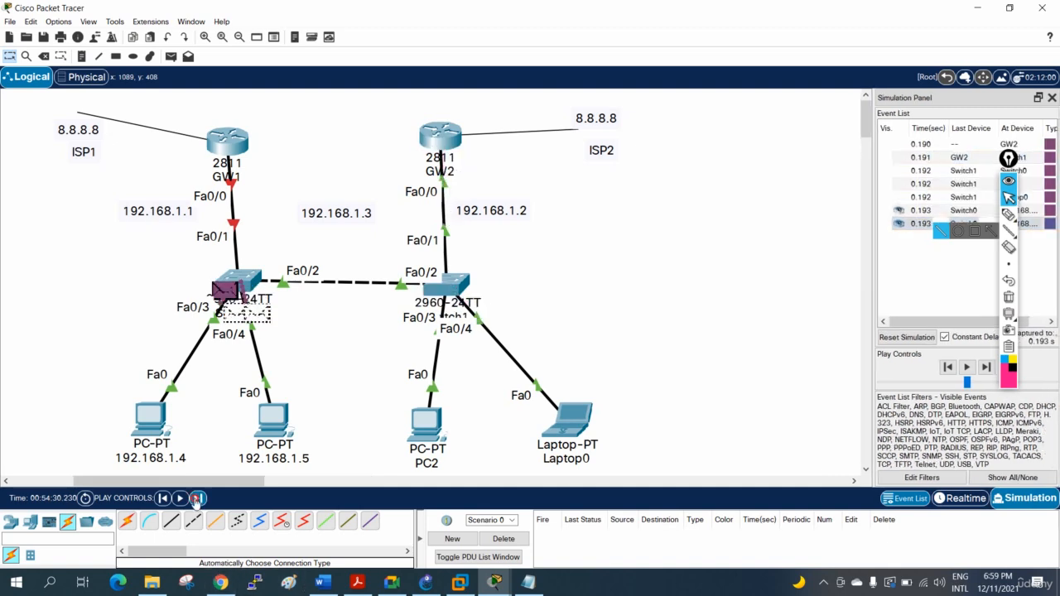
{"action": "left_click", "coordinate": [197, 498]}
{"action": "left_click", "coordinate": [197, 497]}
{"action": "left_click", "coordinate": [197, 498]}
{"action": "left_click", "coordinate": [197, 497]}
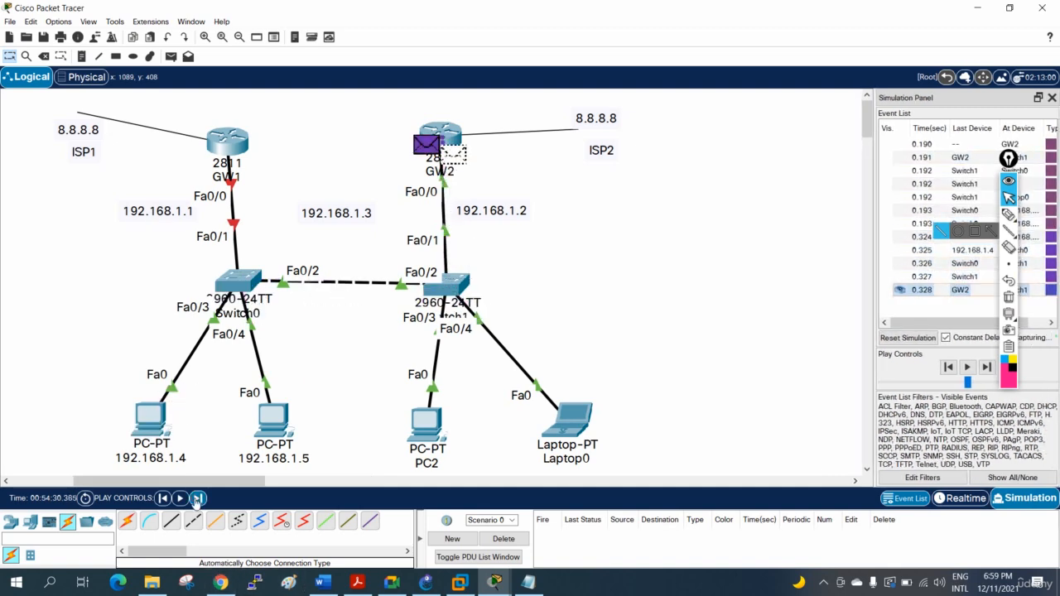
{"action": "left_click", "coordinate": [197, 497]}
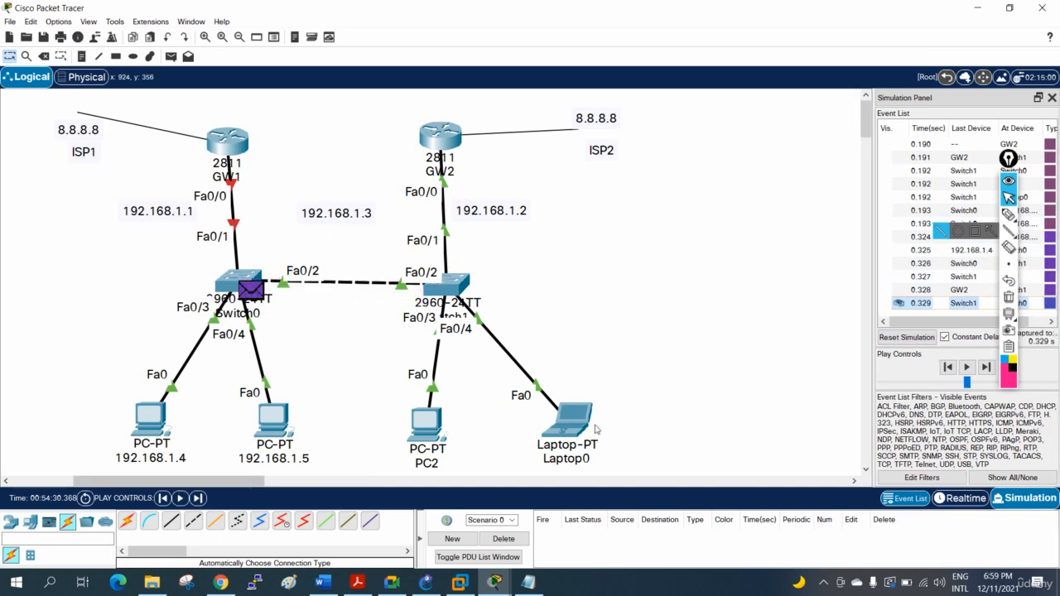
{"action": "left_click", "coordinate": [964, 498]}
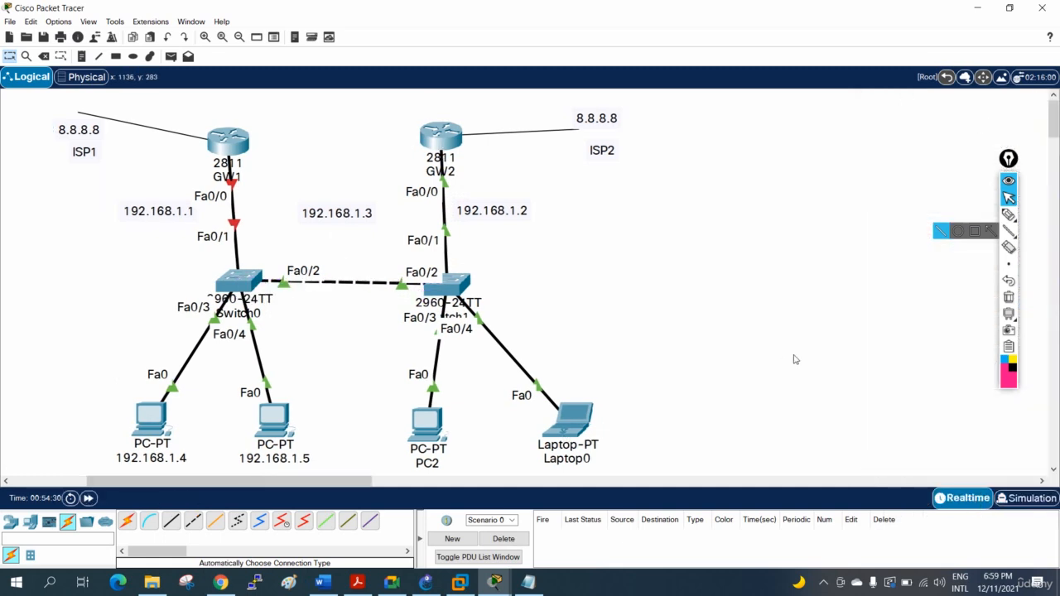
- Bring GW1's FastEthernet0/0 interface back up with no sh in the router's command line
{"action": "left_click", "coordinate": [246, 149]}
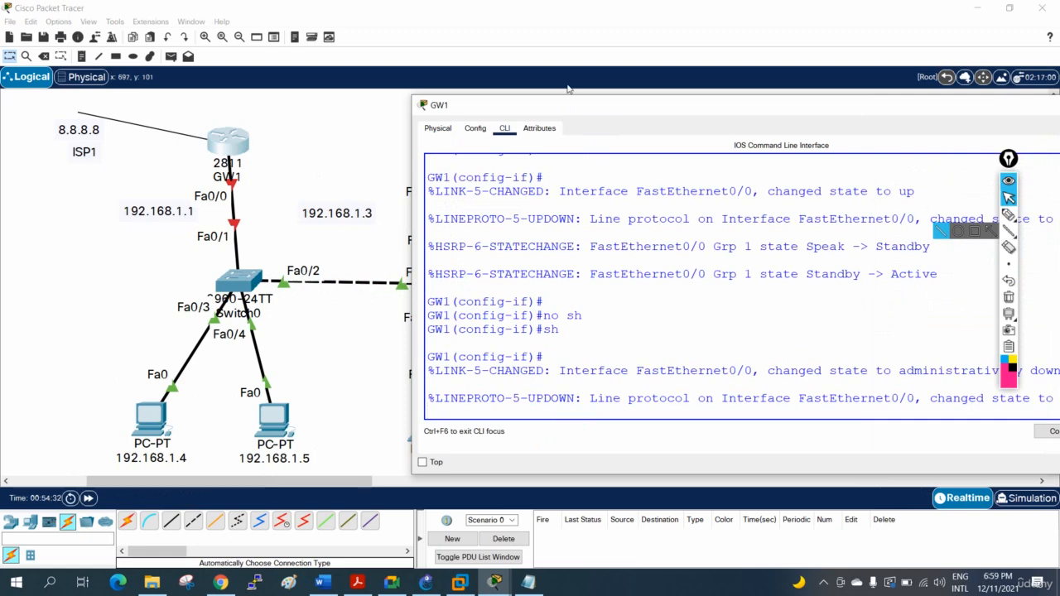
{"action": "left_click_drag", "start_coordinate": [569, 108], "coordinate": [483, 61]}
{"action": "key", "text": "Return"}
{"action": "key", "text": "Return"}
{"action": "key", "text": "Return"}
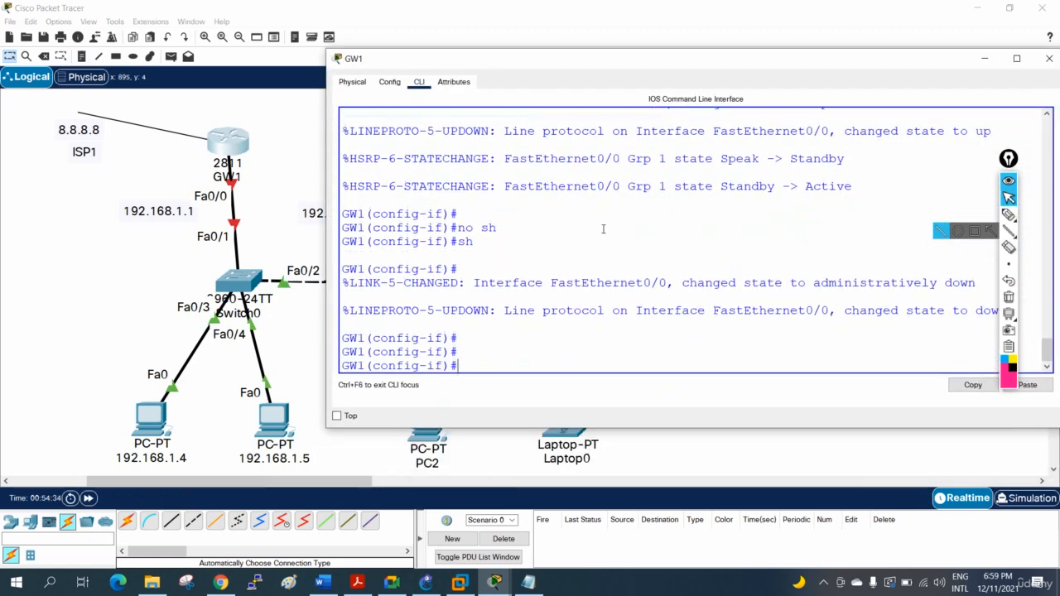
{"action": "type", "text": "no sh"}
{"action": "key", "text": "Return"}
- Exit configuration mode on GW1, save its configuration with wr, and close the router's window
{"action": "key", "text": "Return"}
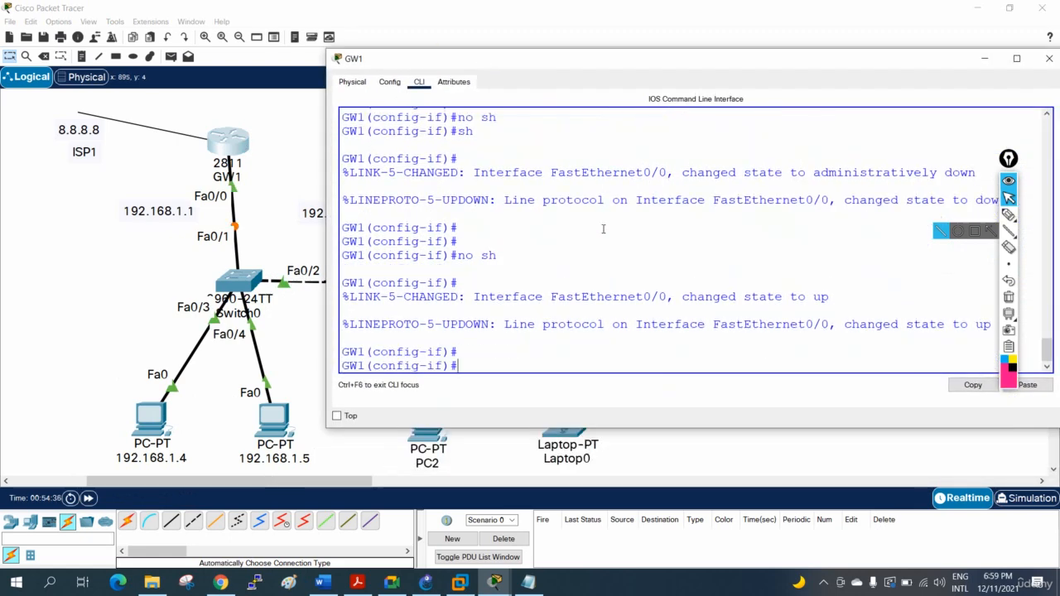
{"action": "key", "text": "ctrl+z"}
{"action": "key", "text": "Return"}
{"action": "key", "text": "Return"}
{"action": "key", "text": "Return"}
{"action": "key", "text": "Return"}
{"action": "type", "text": "wr"}
{"action": "key", "text": "Return"}
{"action": "key", "text": "Return"}
{"action": "key", "text": "Return"}
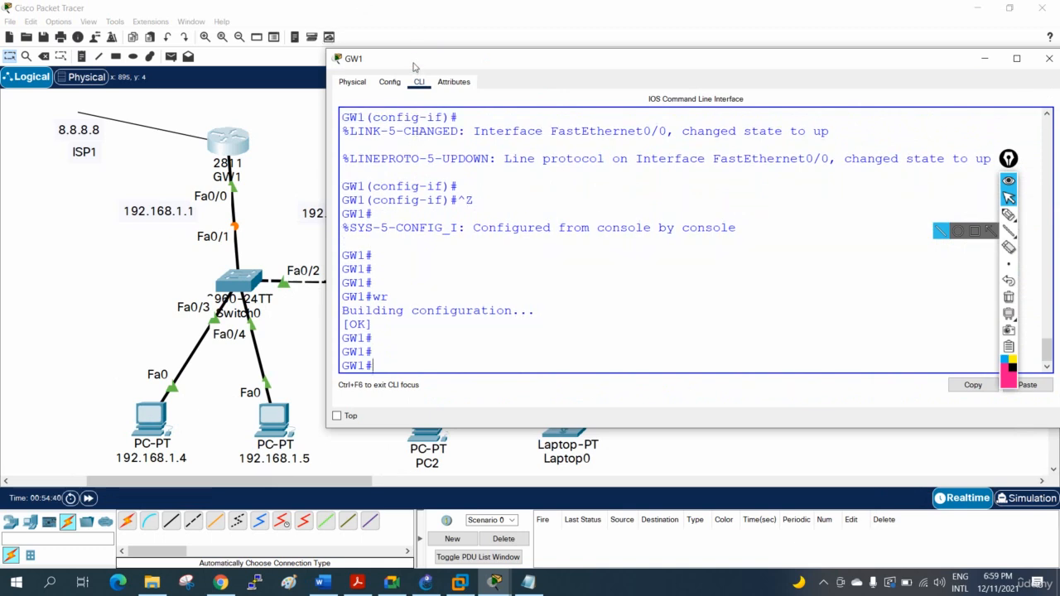
{"action": "left_click_drag", "start_coordinate": [414, 66], "coordinate": [292, 97]}
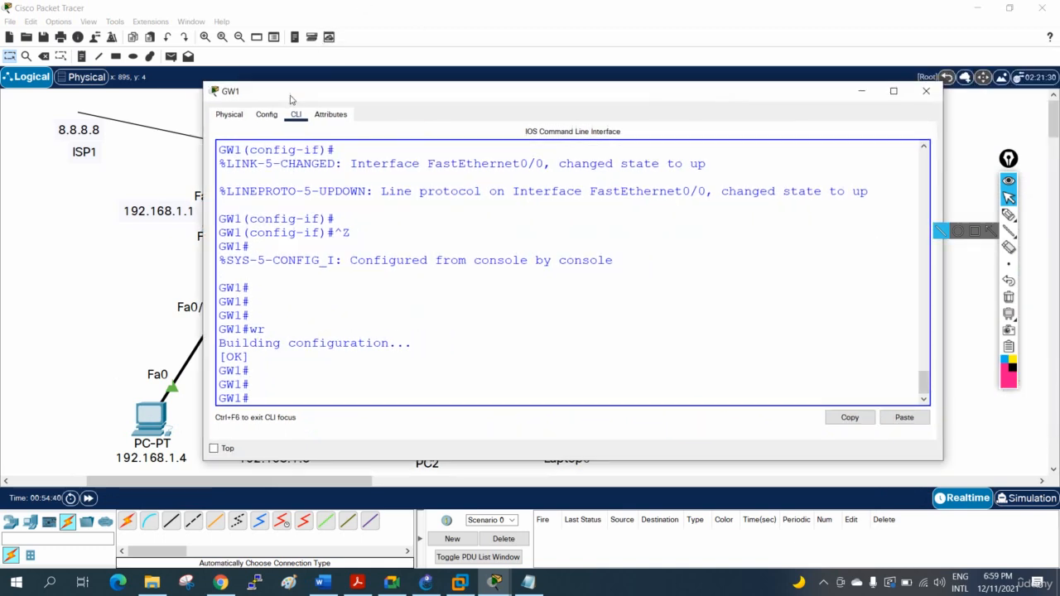
{"action": "left_click", "coordinate": [931, 92]}
- Save GW2's configuration with wr in its command line and close the router's window
{"action": "left_click", "coordinate": [433, 145]}
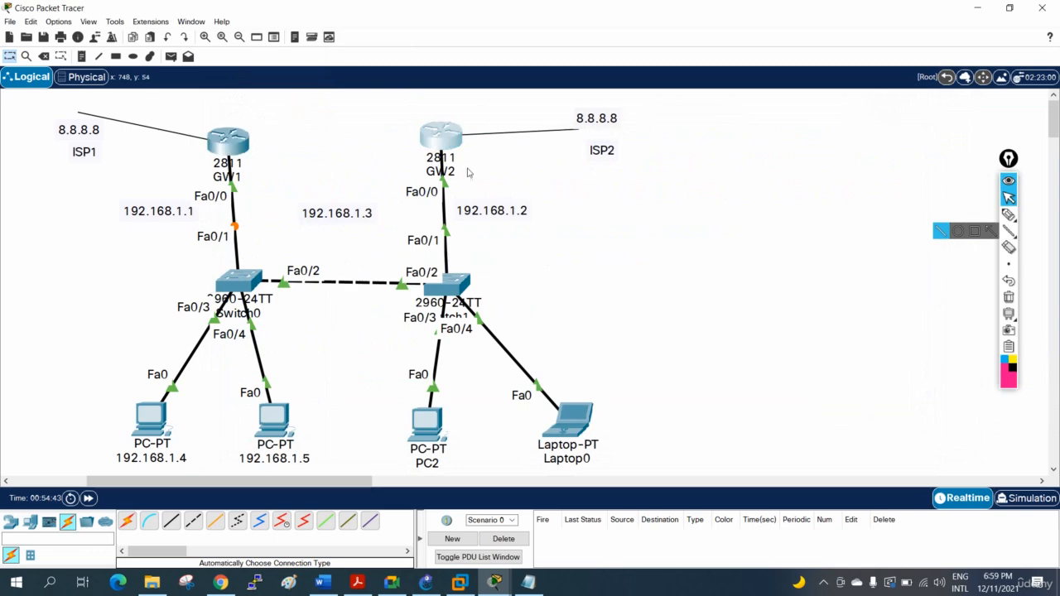
{"action": "key", "text": "Return"}
{"action": "key", "text": "Return"}
{"action": "type", "text": "wr"}
{"action": "key", "text": "Return"}
{"action": "key", "text": "Return"}
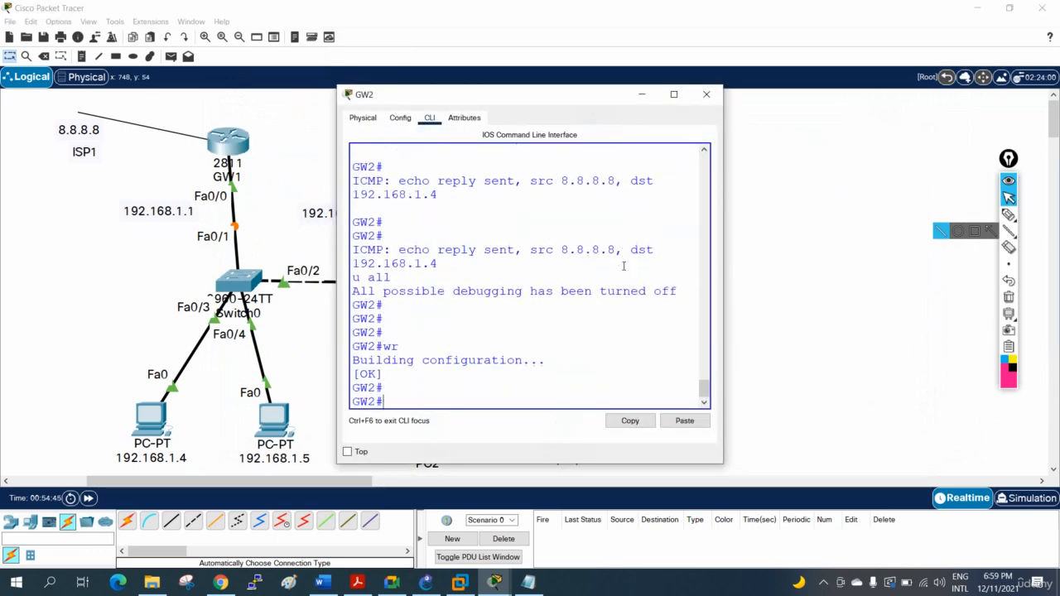
{"action": "left_click", "coordinate": [706, 94]}
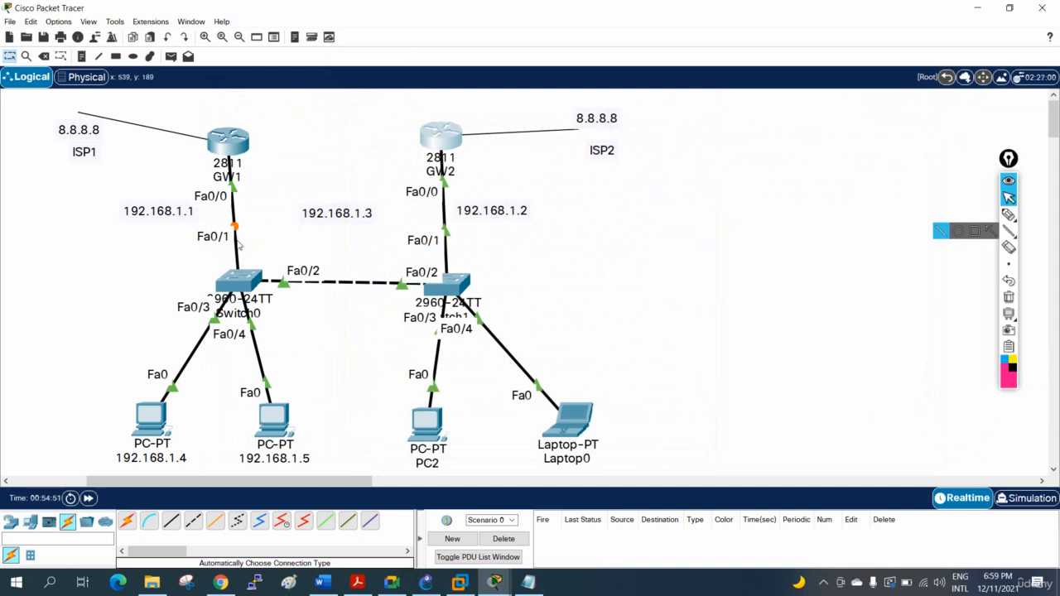
- Fast-forward the network time, review the HSRP state-change messages in GW1's maximized command line, and close the window
{"action": "left_click", "coordinate": [89, 499]}
{"action": "left_click", "coordinate": [228, 142]}
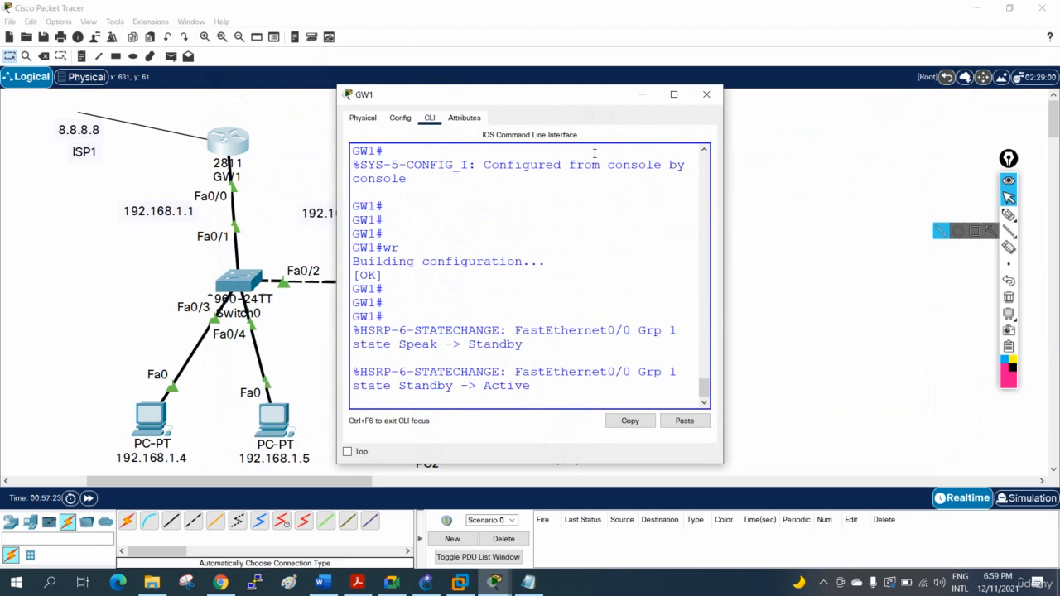
{"action": "left_click", "coordinate": [679, 94]}
{"action": "left_click_drag", "start_coordinate": [522, 490], "coordinate": [470, 490]}
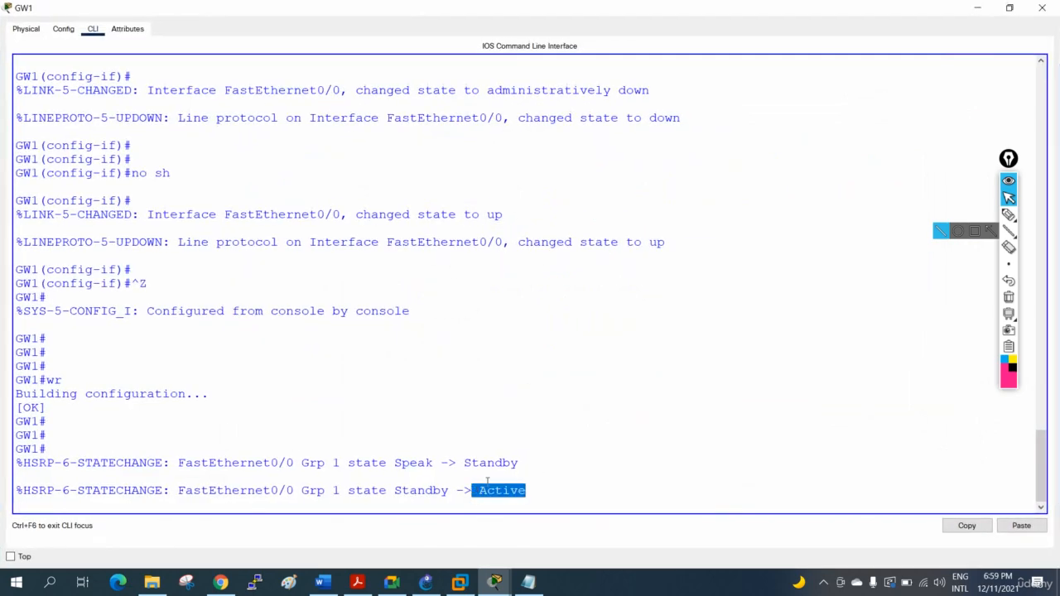
{"action": "left_click", "coordinate": [1042, 8]}
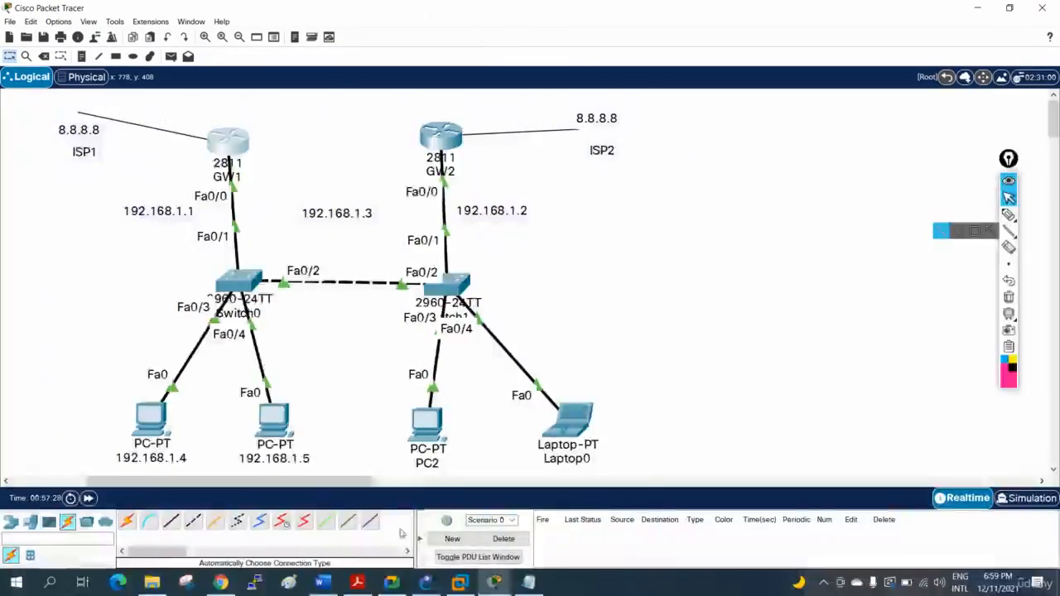